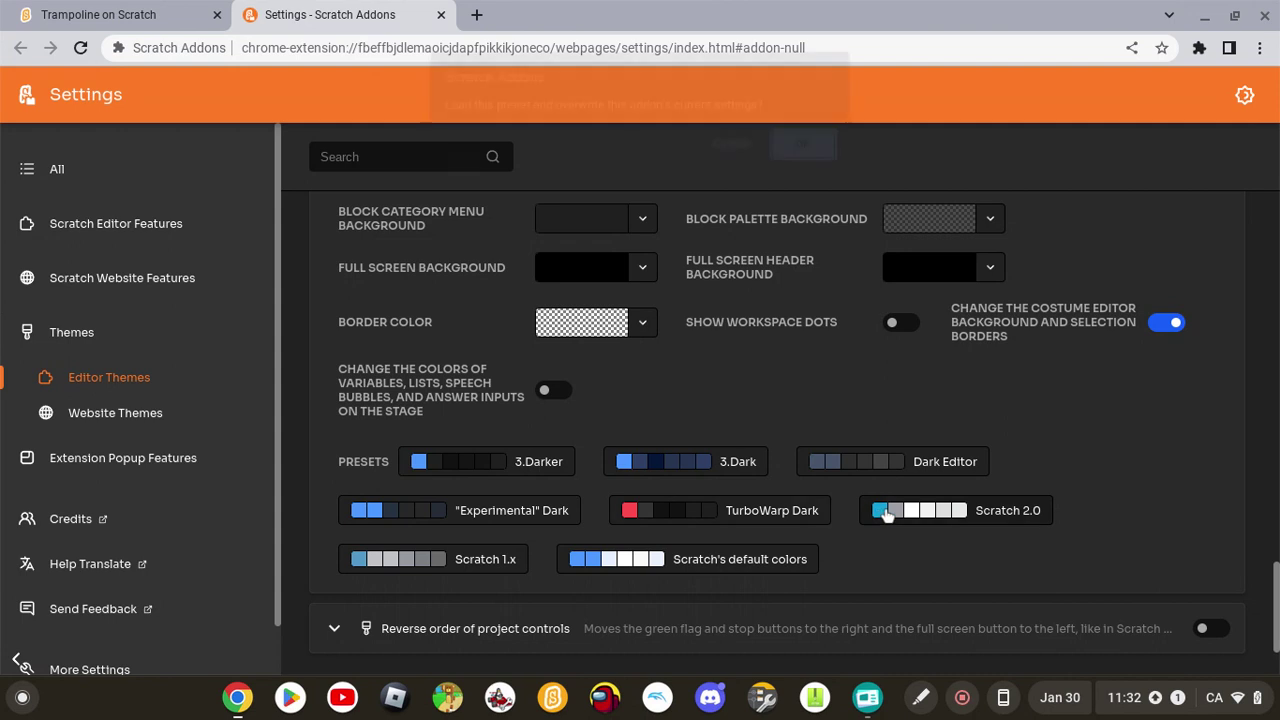
Confirm loading the Scratch 2.0 preset for the editor colors and turn on the Remove curved stage border addon.
left_click(795, 155)
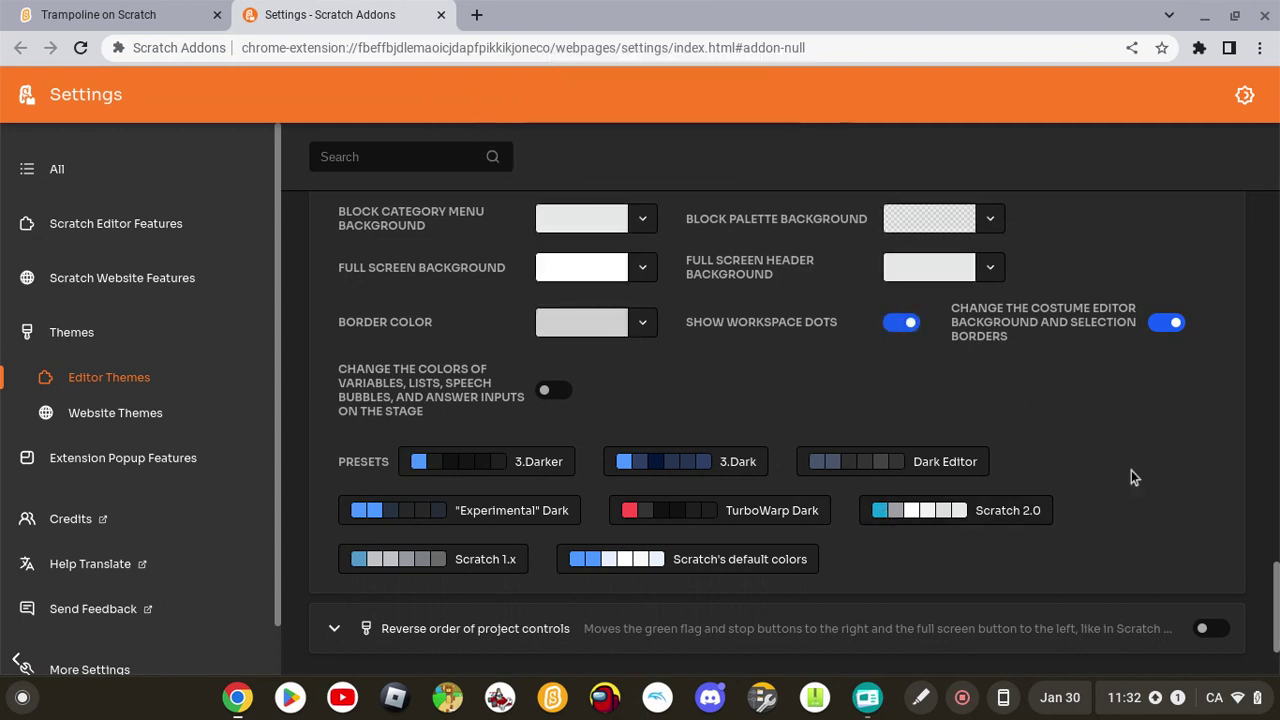
scroll(780, 400, "down", 2)
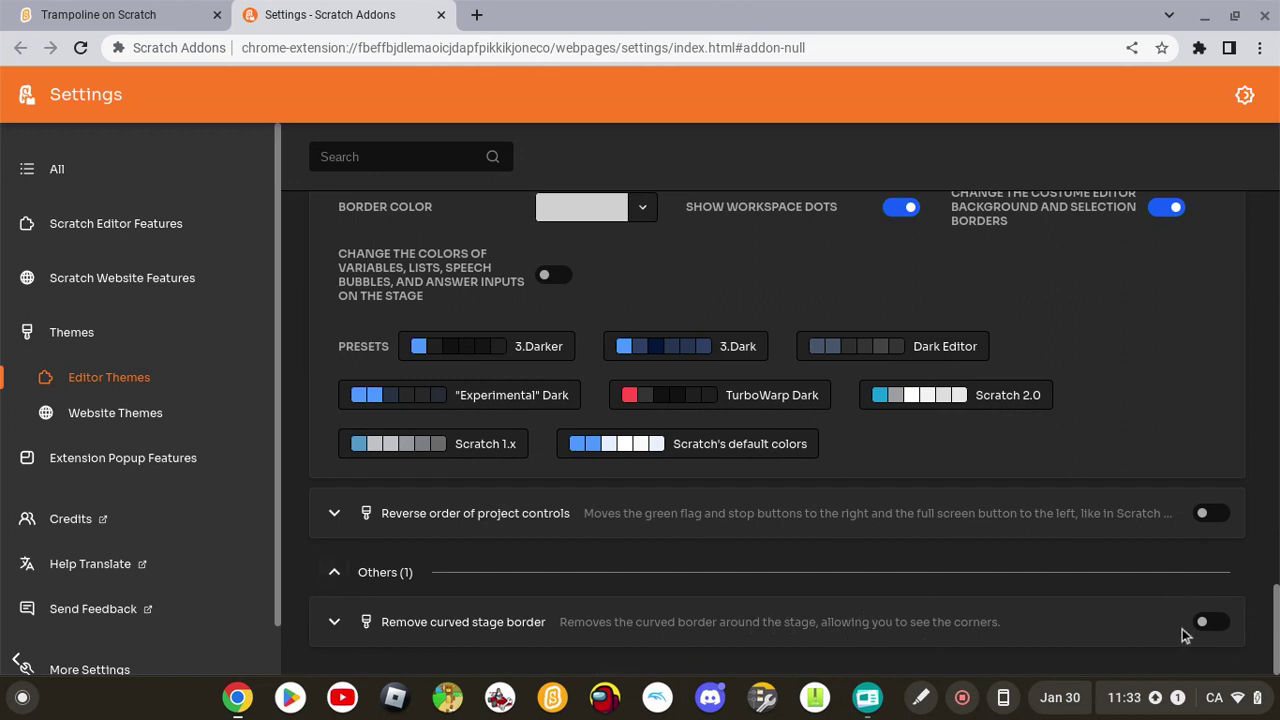
left_click(1208, 622)
scroll(1240, 636, "down", 1)
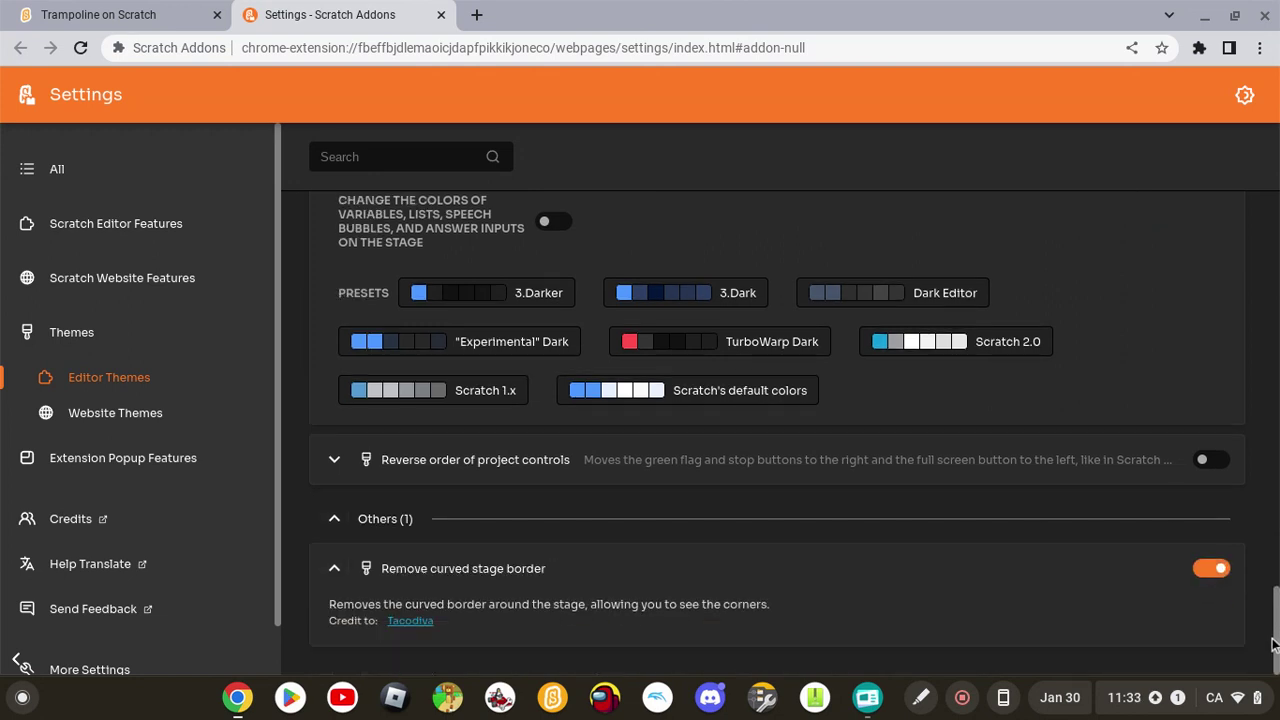
Reload the Trampoline project in the Scratch editor, confirming the reload despite unsaved changes.
left_click(112, 8)
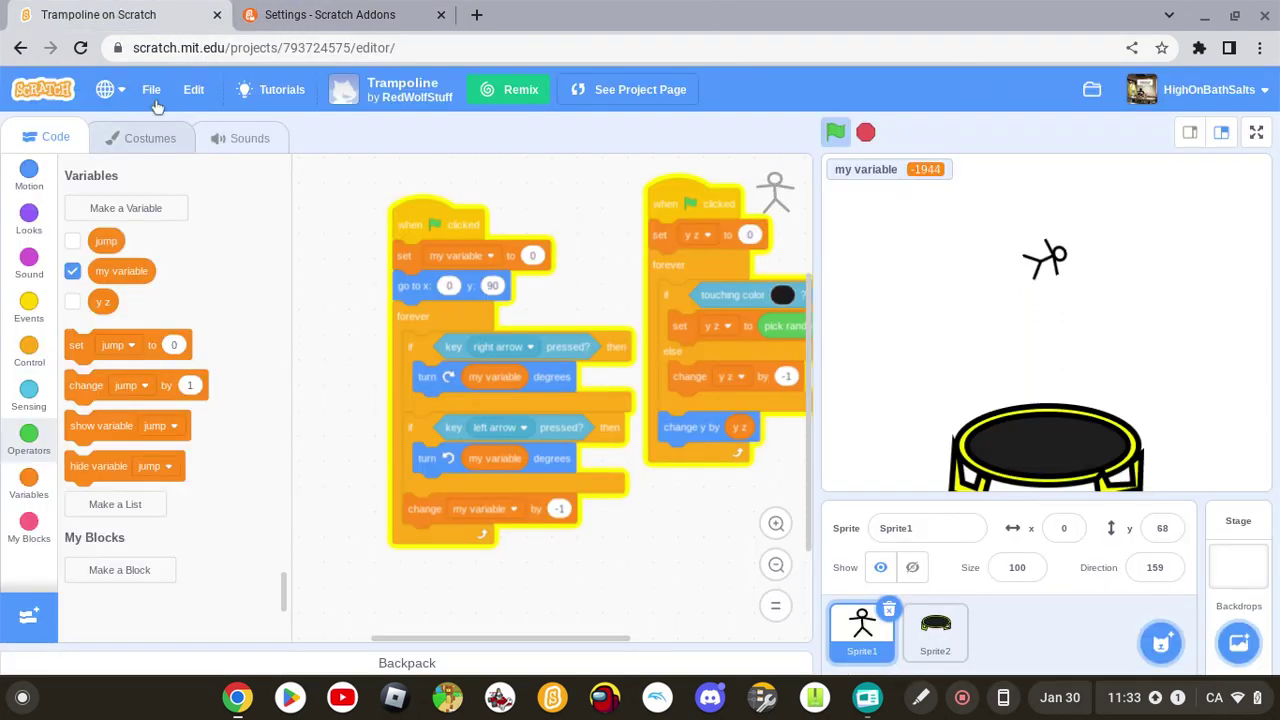
left_click(79, 48)
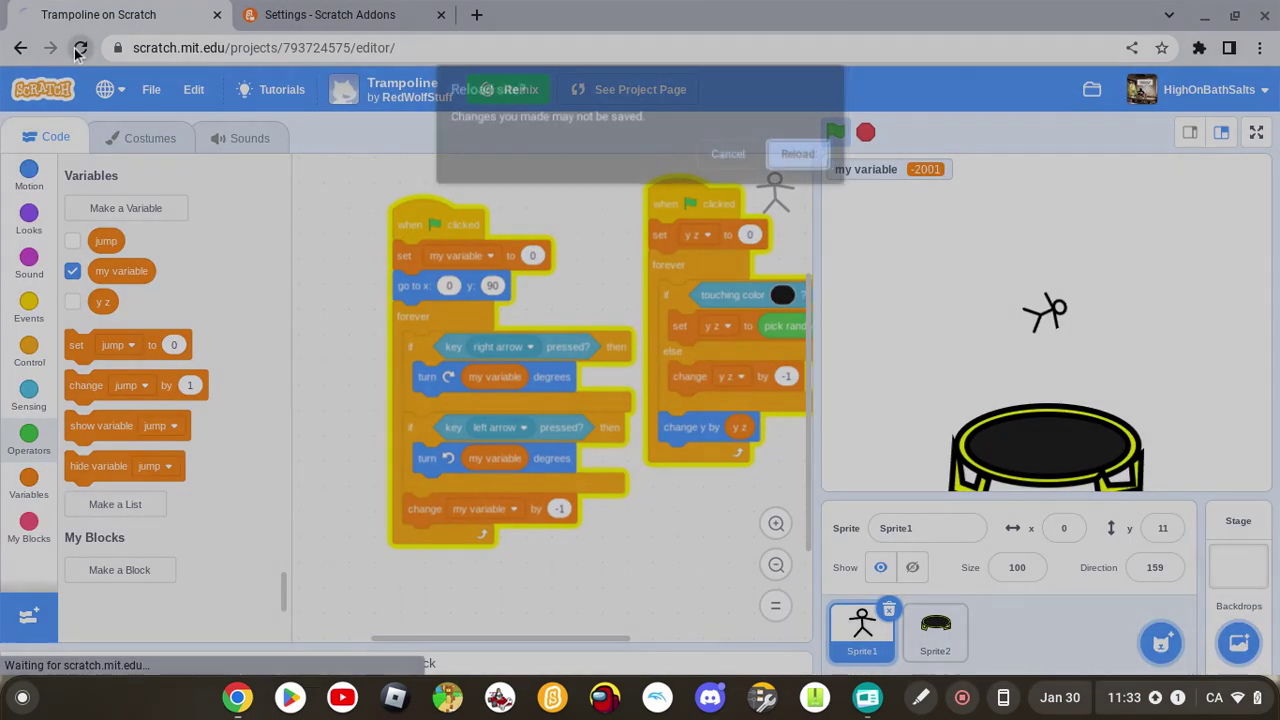
left_click(795, 150)
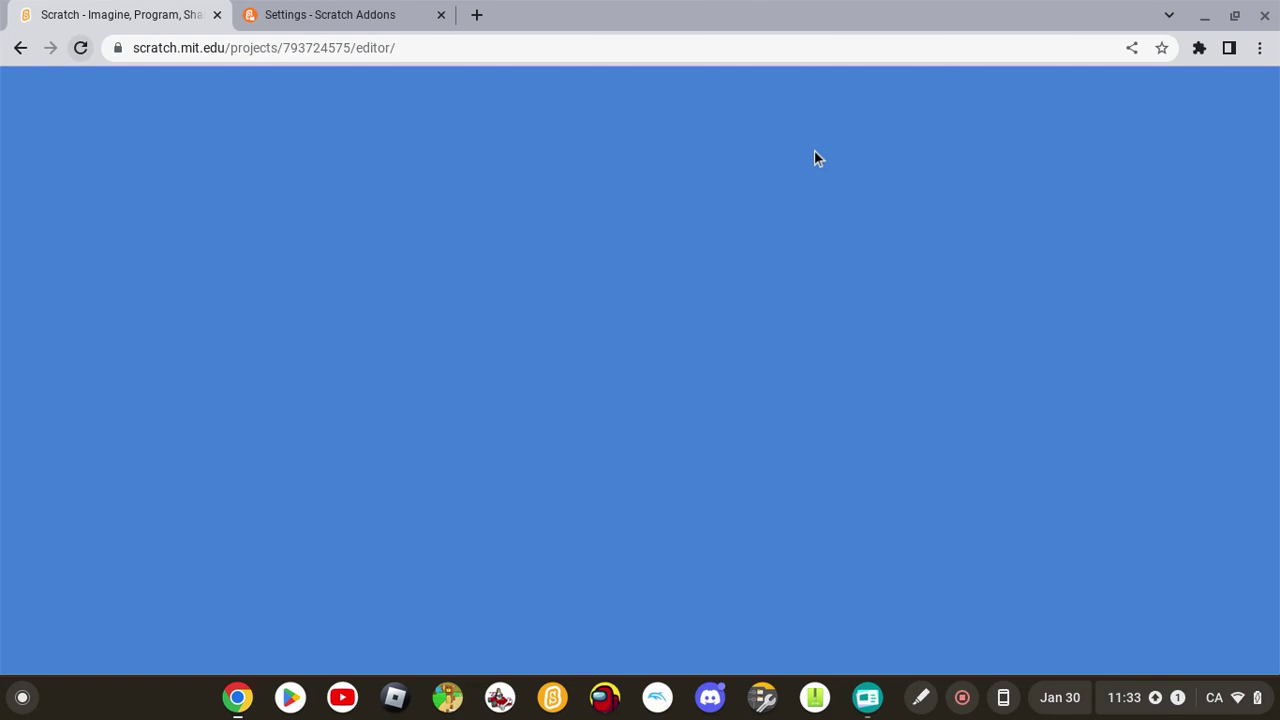
Pin the Scratch Addons extension to the browser's toolbar and dismiss the extensions list.
left_click(1200, 48)
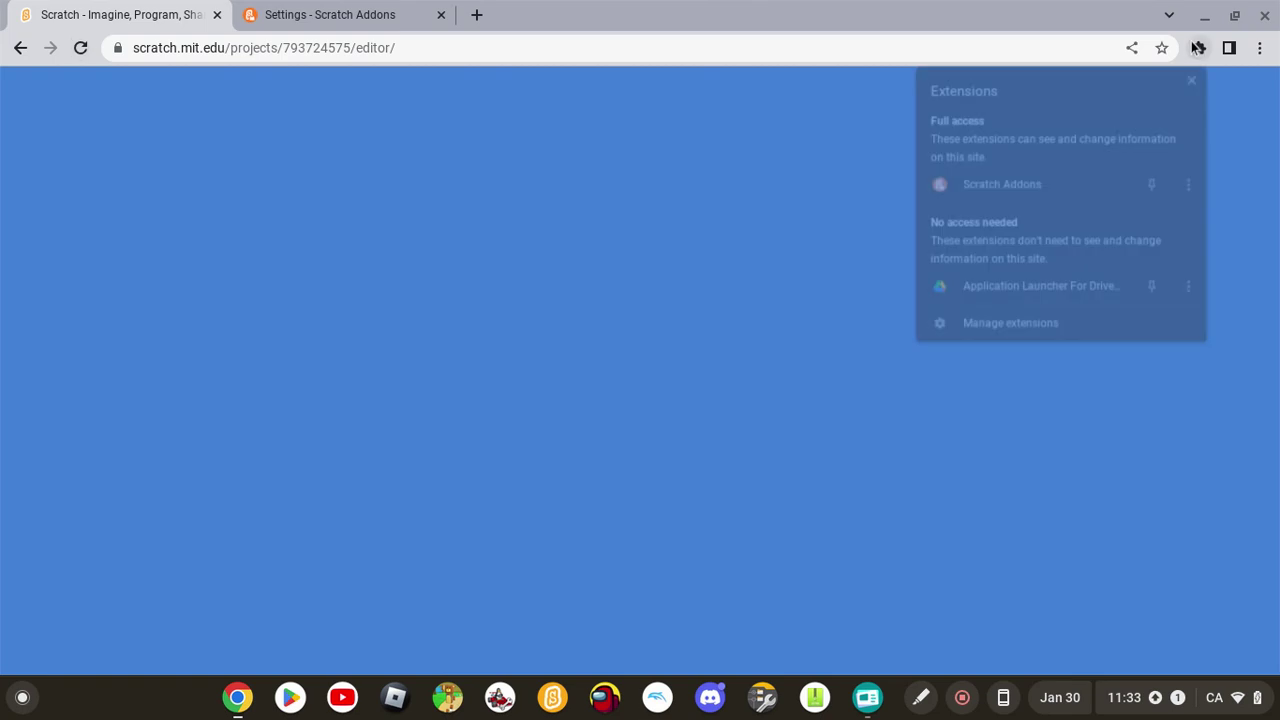
left_click(1152, 192)
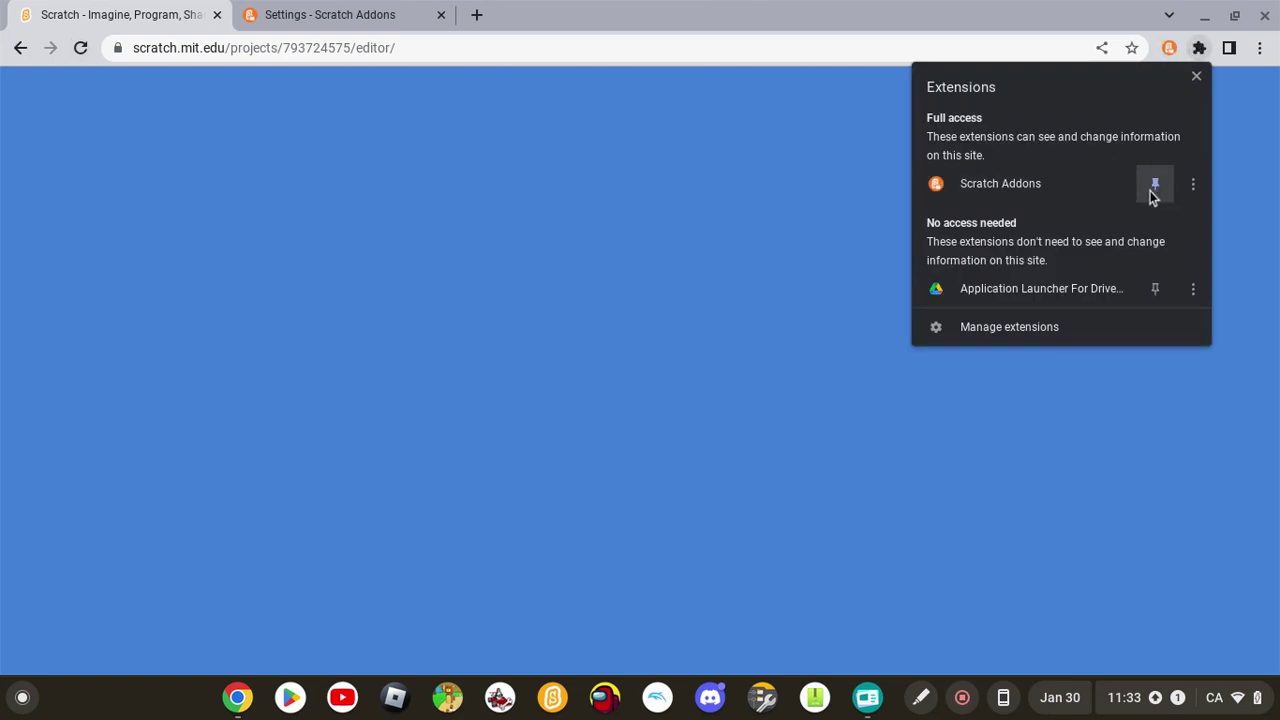
left_click(1269, 178)
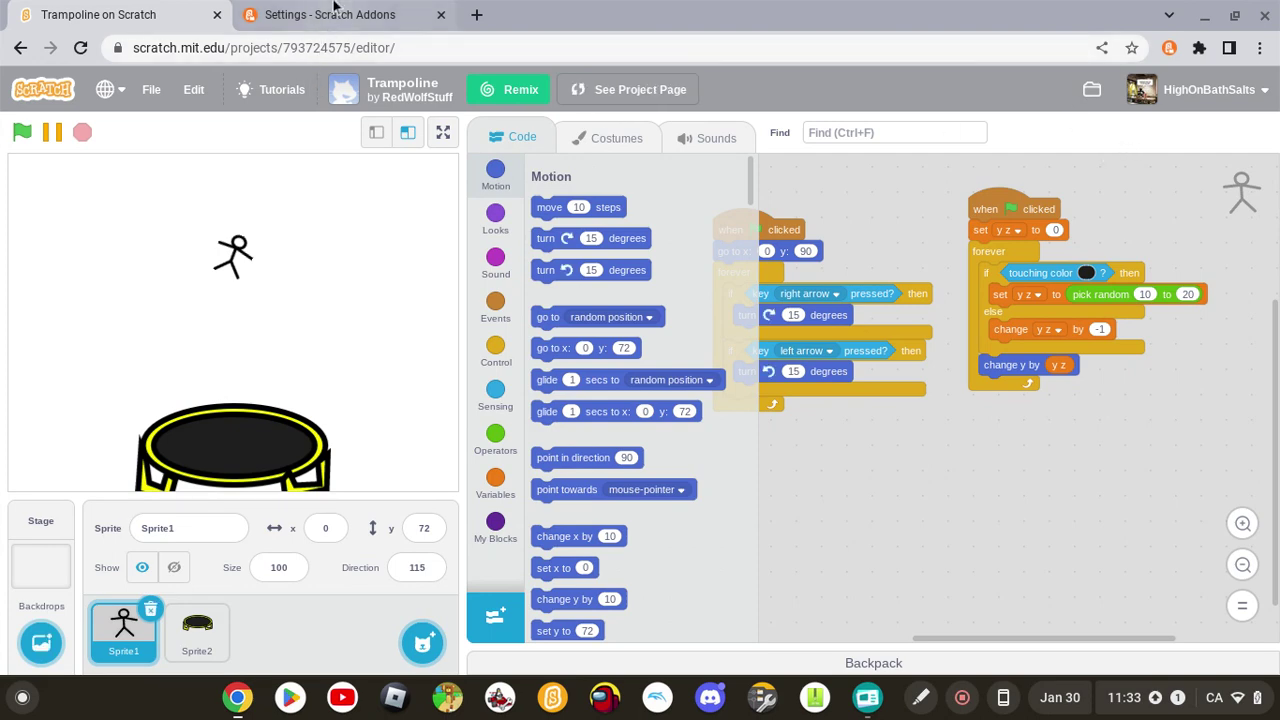
Switch back to the Scratch Addons settings and go to the start of the Featured editor themes.
left_click(334, 7)
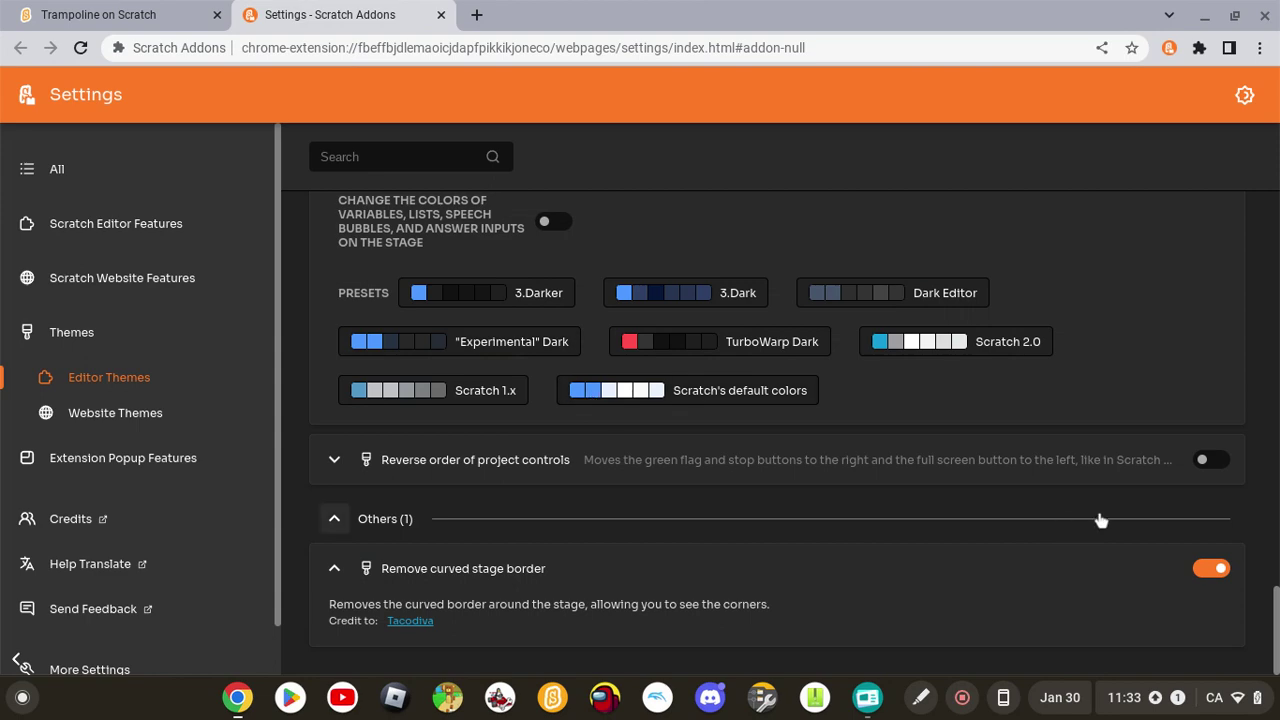
scroll(1277, 455, "up", 10)
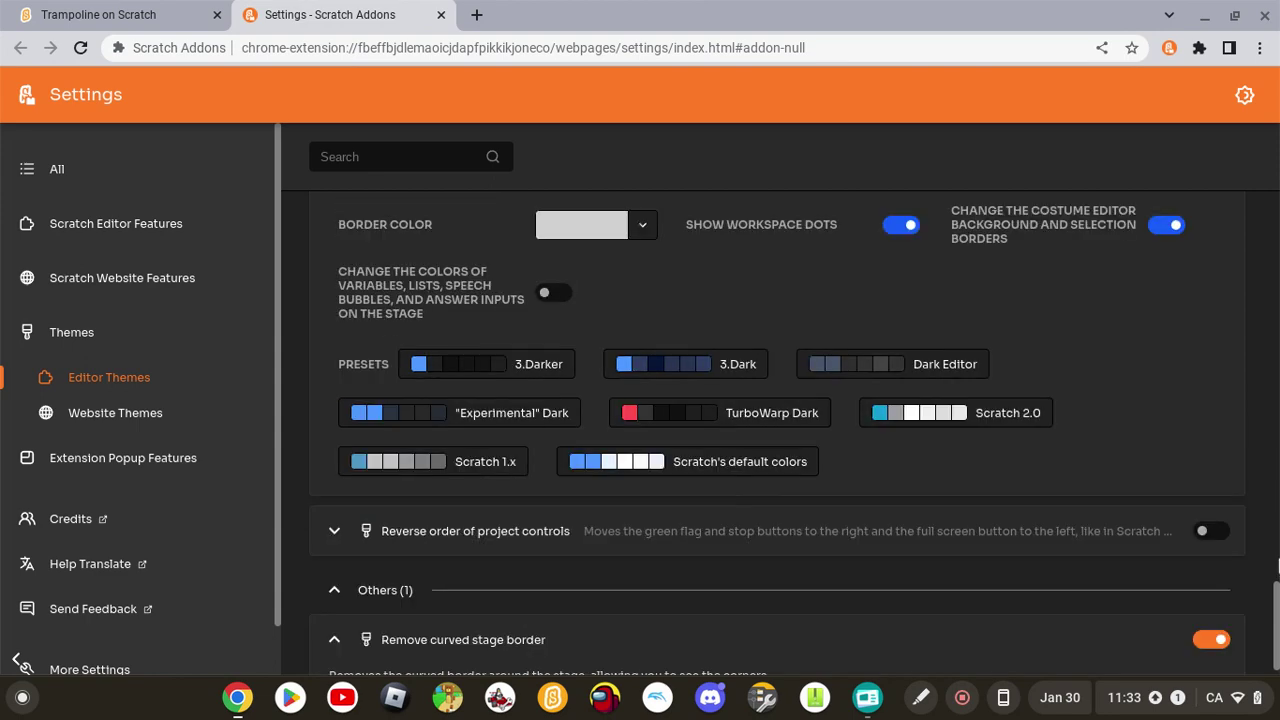
left_click_drag(1276, 439, 1275, 207)
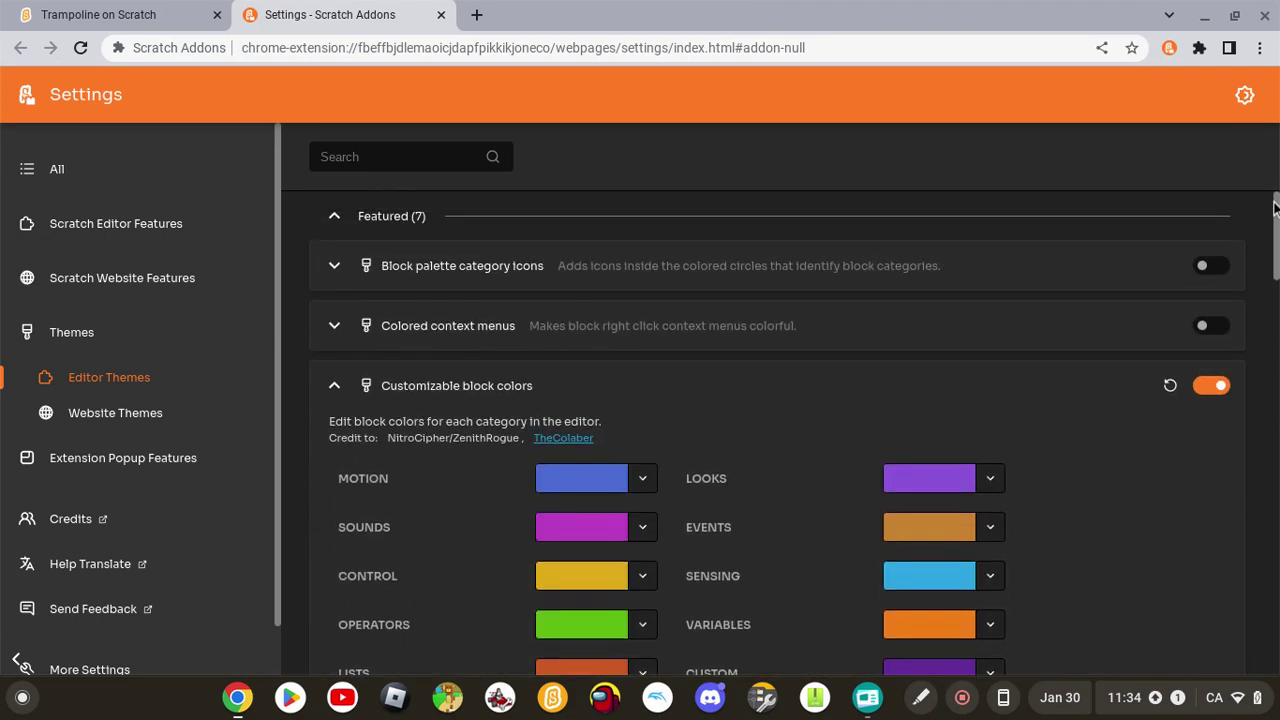
Try turning on the Colored context menus addon and switch it back off.
left_click(356, 330)
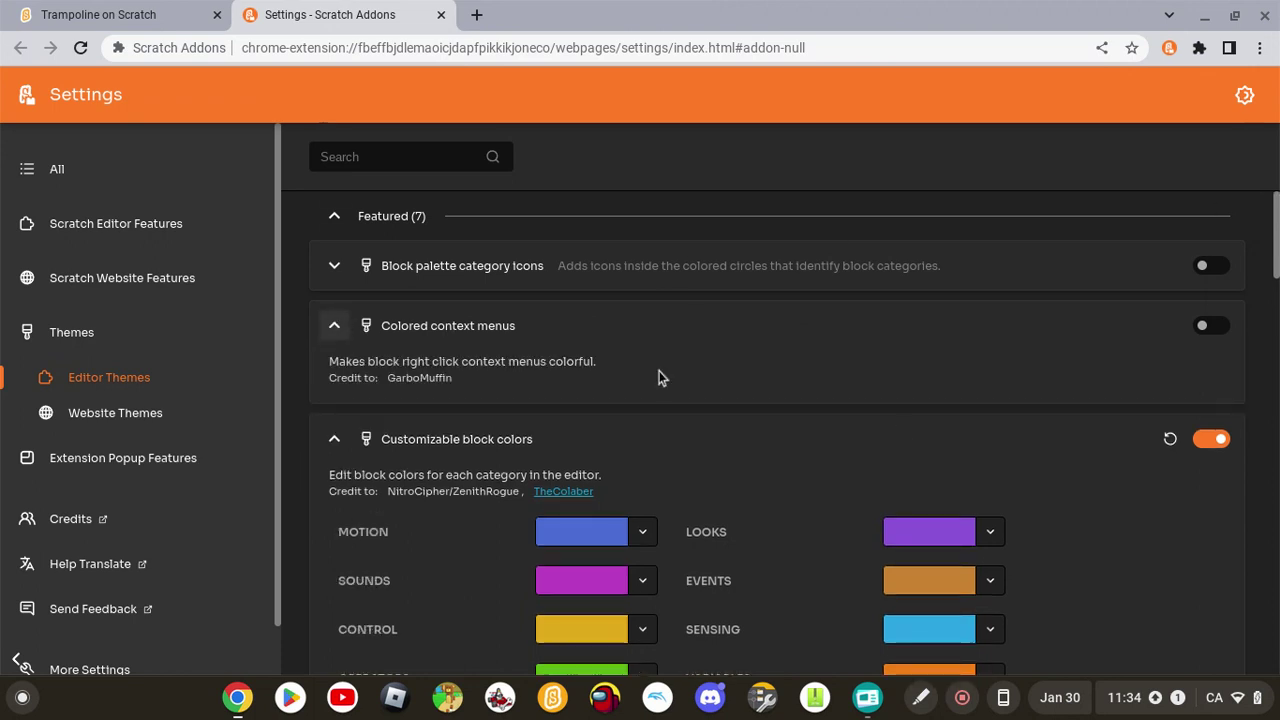
left_click(1216, 330)
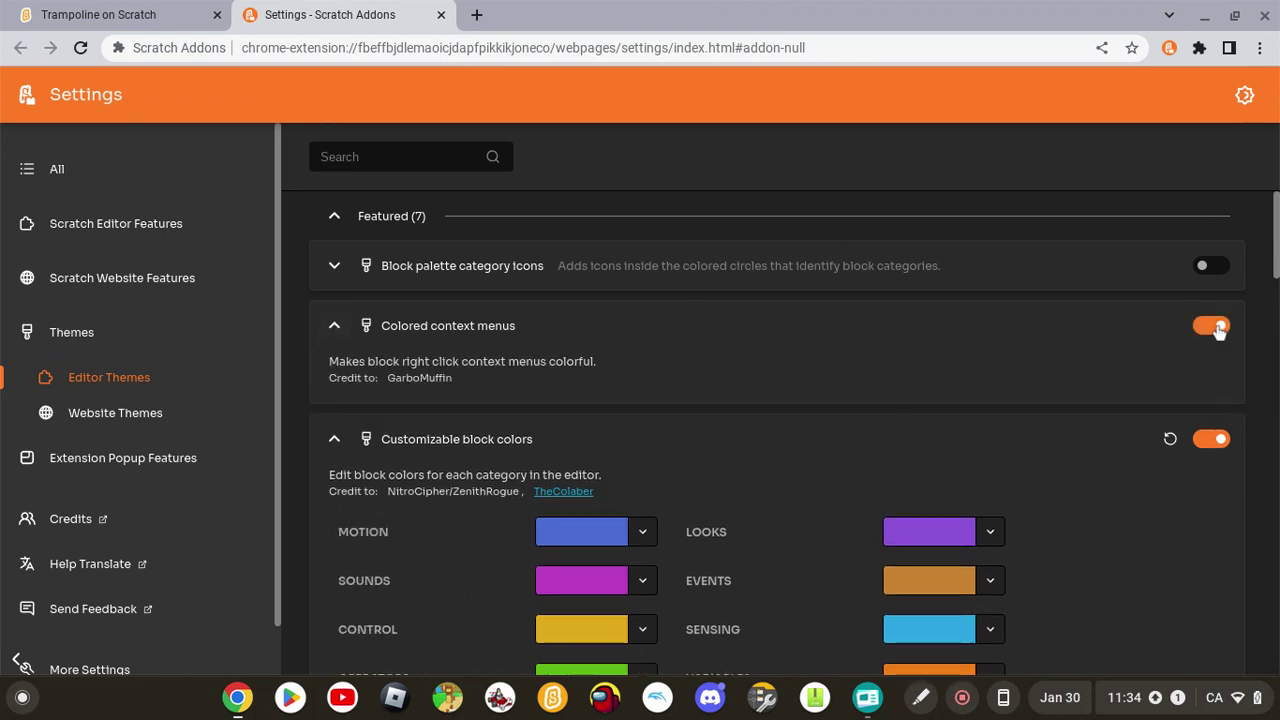
left_click(1216, 330)
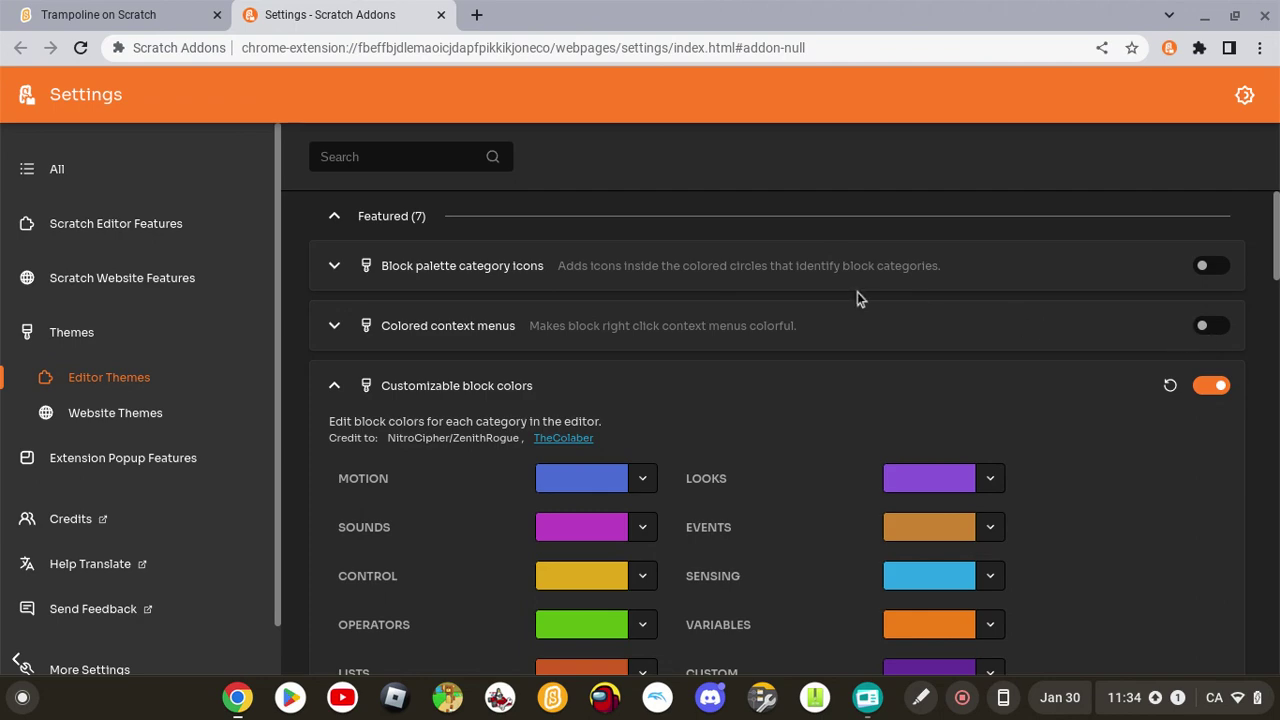
Try the option that changes the colors of variables, lists, speech bubbles and answer inputs on the stage, and switch it back off.
left_click_drag(1277, 265, 1277, 655)
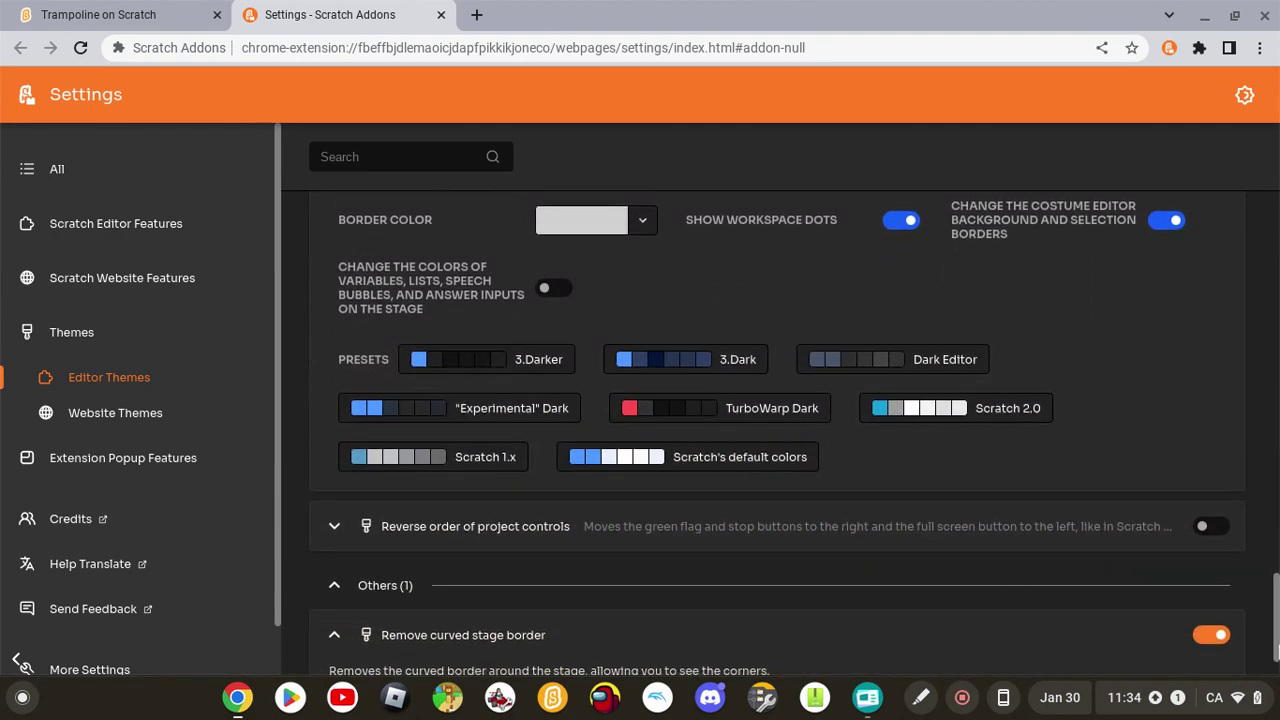
left_click(549, 292)
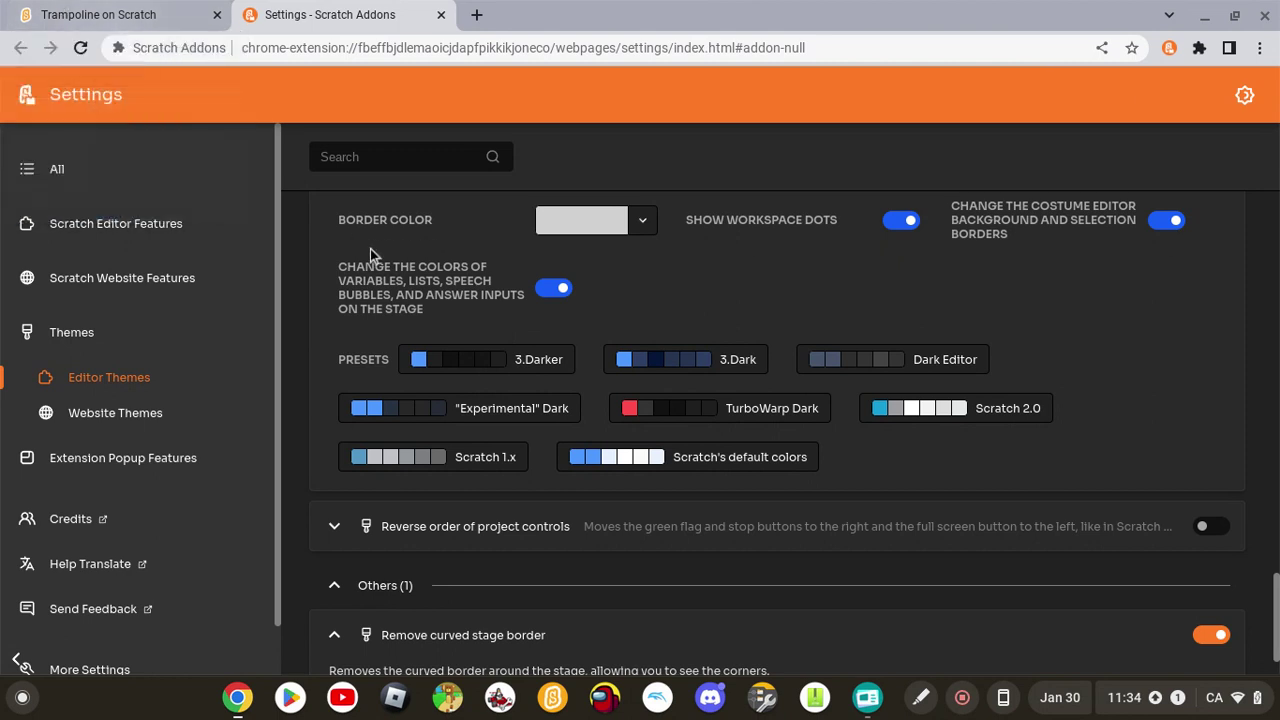
left_click(549, 293)
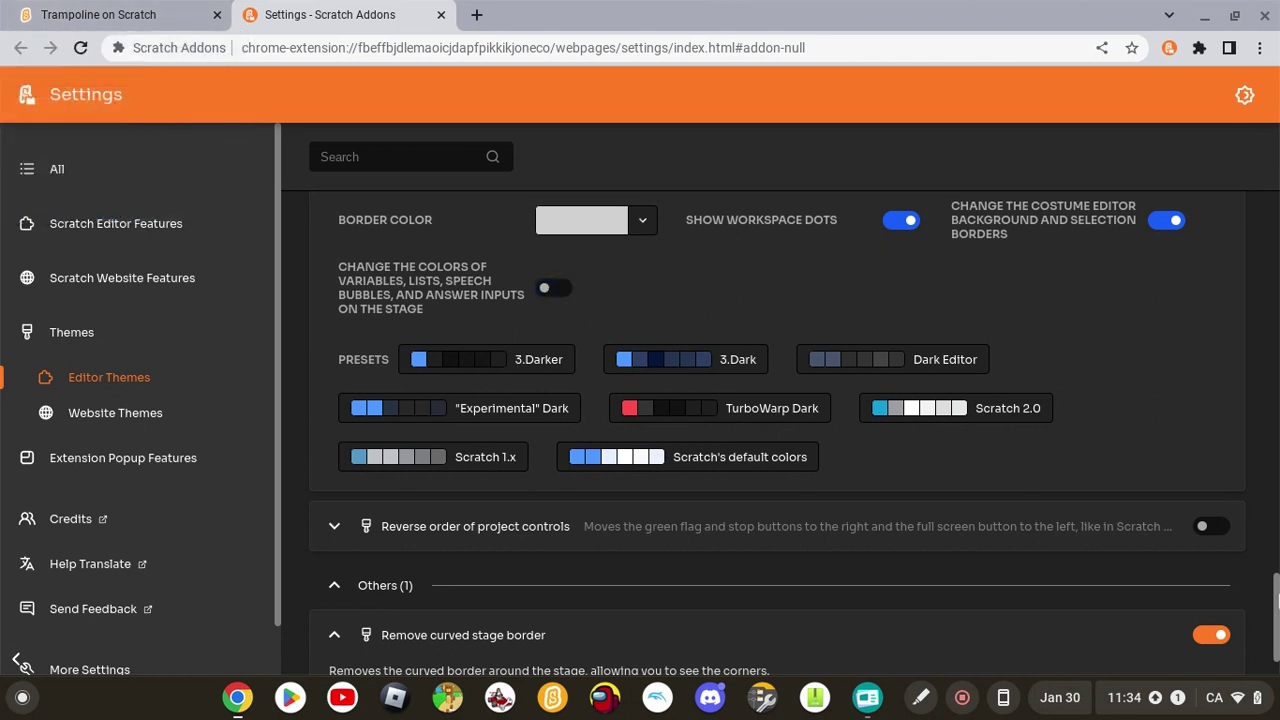
Expand the Reverse order of project controls addon and turn it on.
scroll(1277, 598, "down", 1)
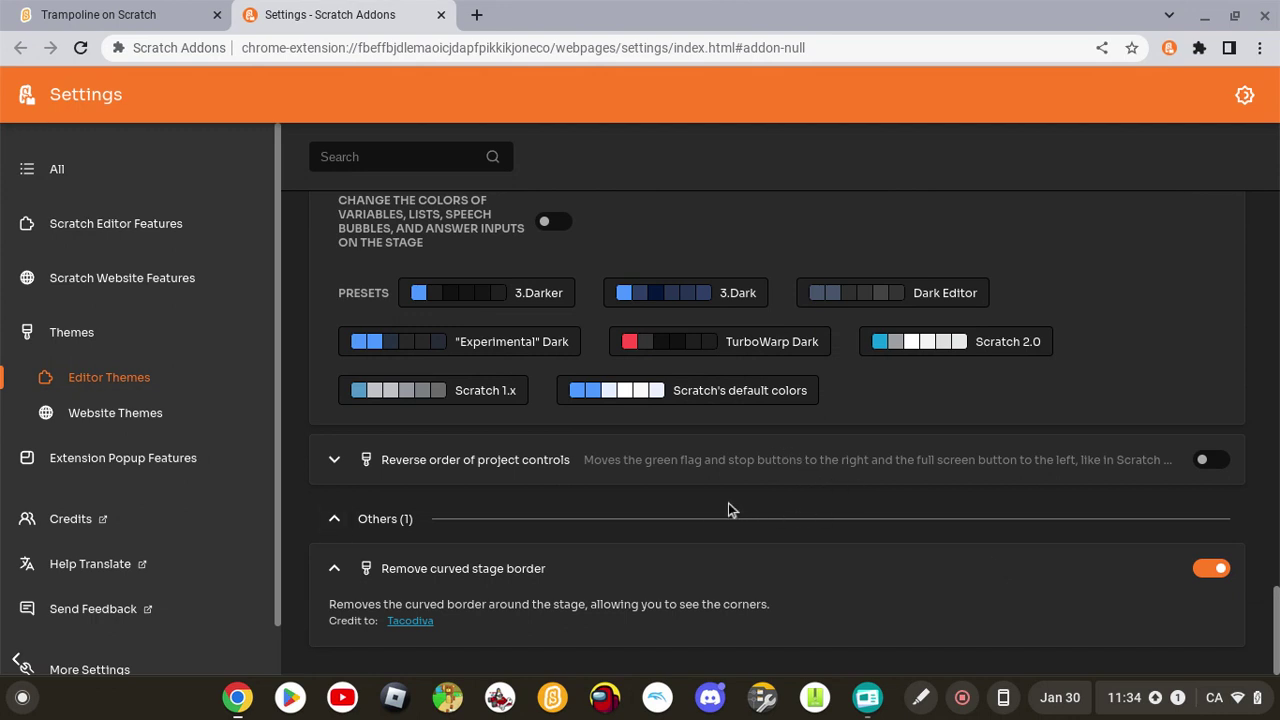
left_click(334, 462)
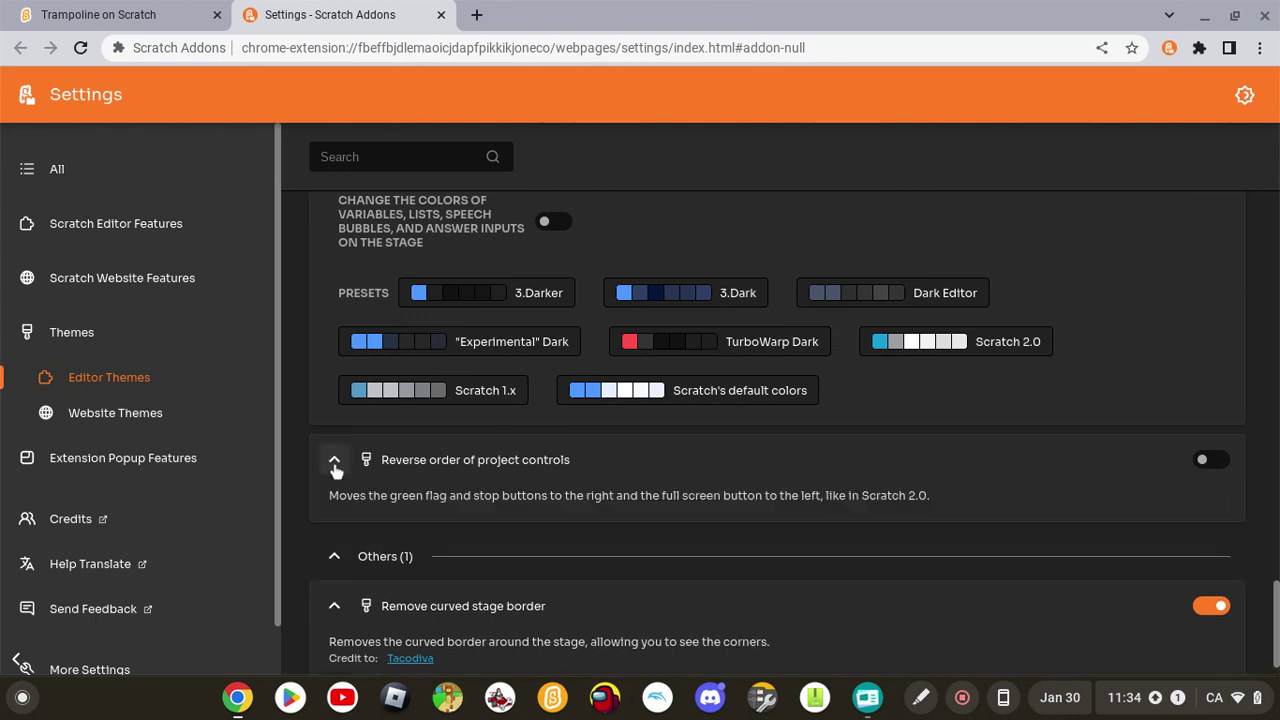
left_click(335, 466)
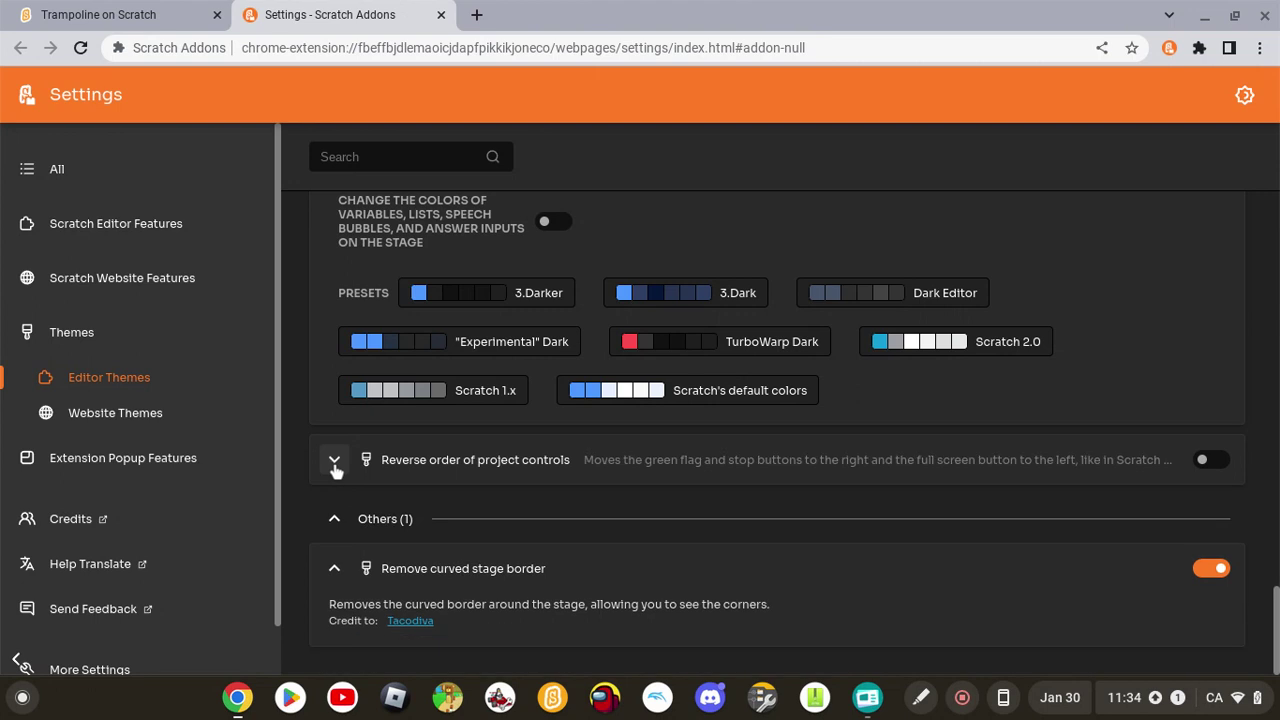
left_click(340, 459)
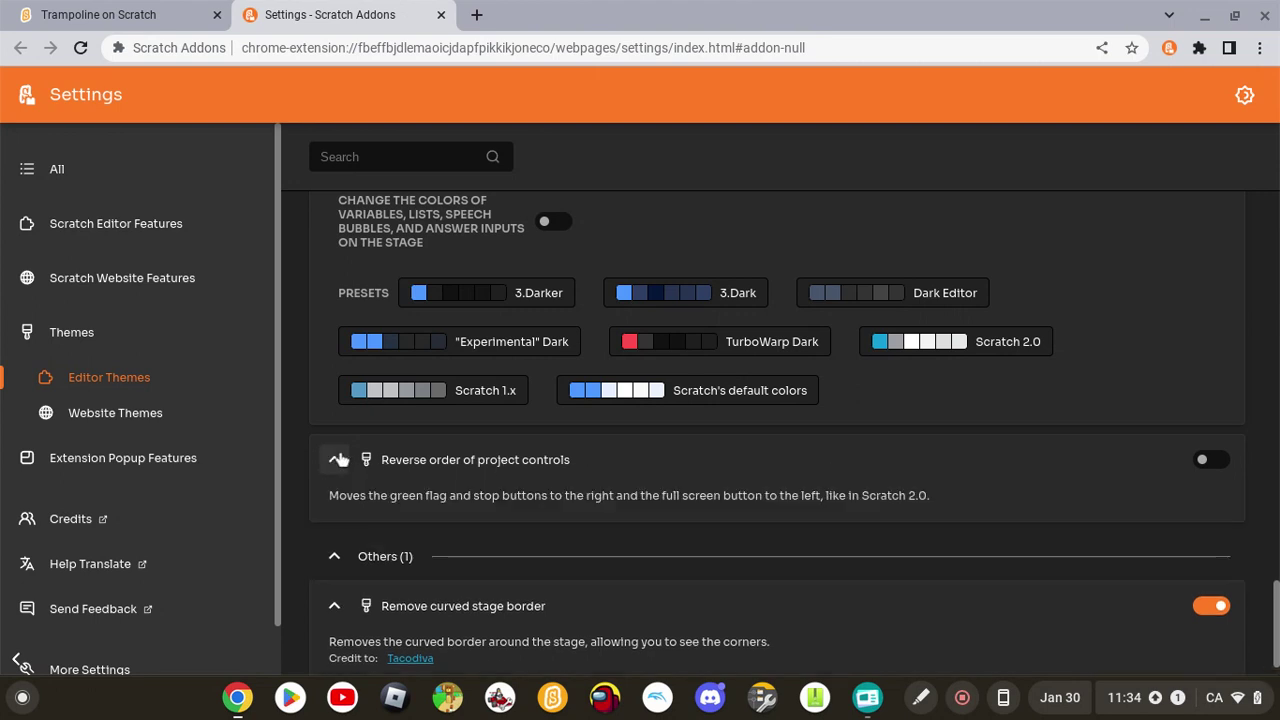
left_click(1212, 461)
Look through the Extension Popup Features, Website Themes and Editor Themes categories and review the combined Themes list.
left_click(163, 455)
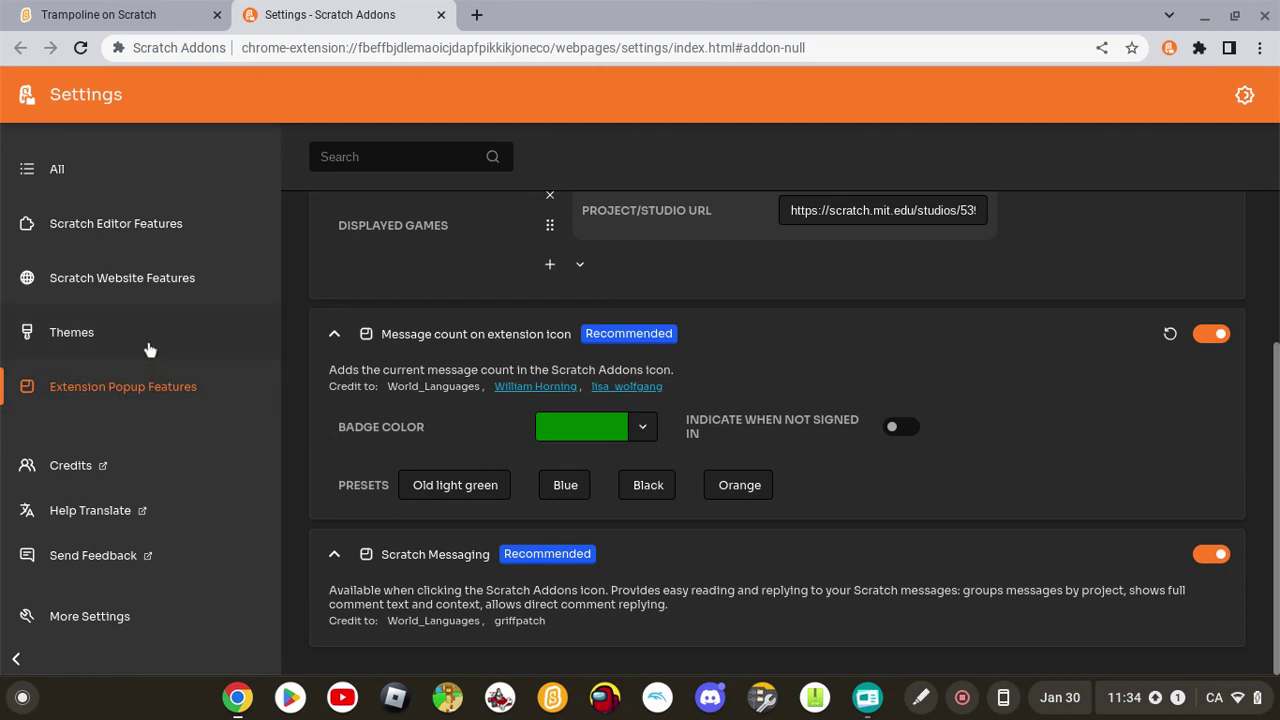
left_click(148, 336)
left_click(140, 418)
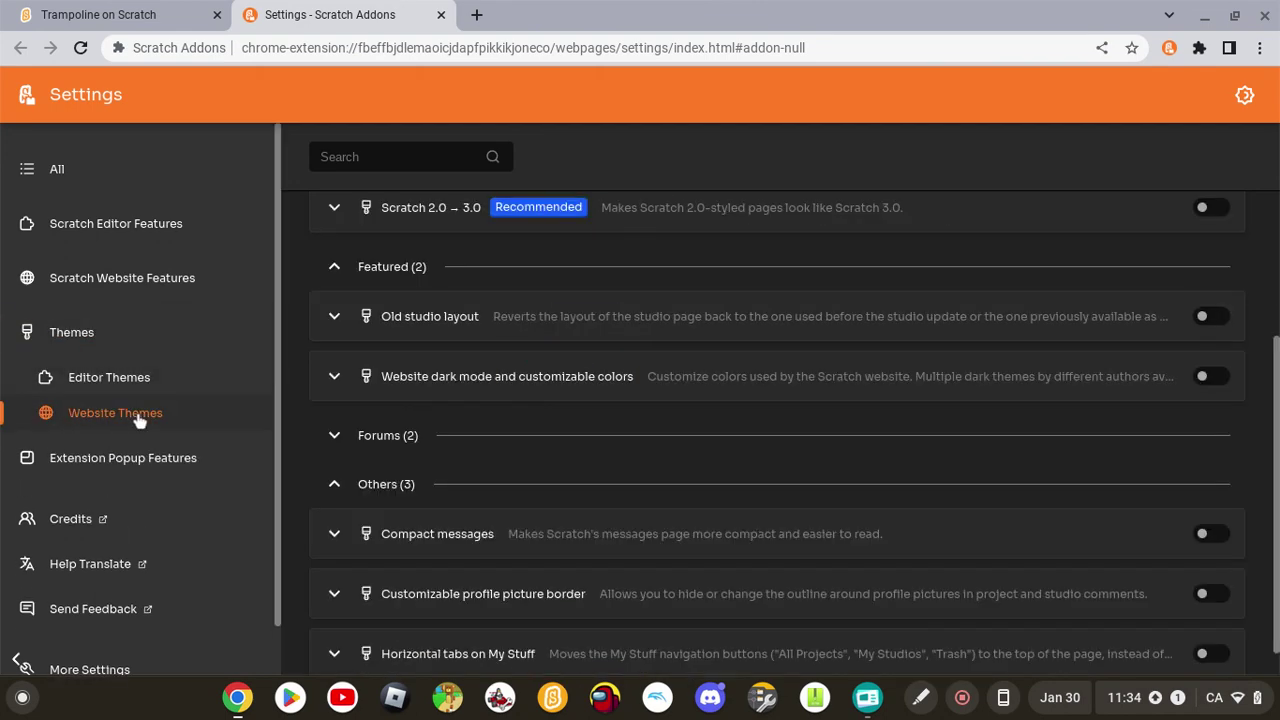
left_click(144, 393)
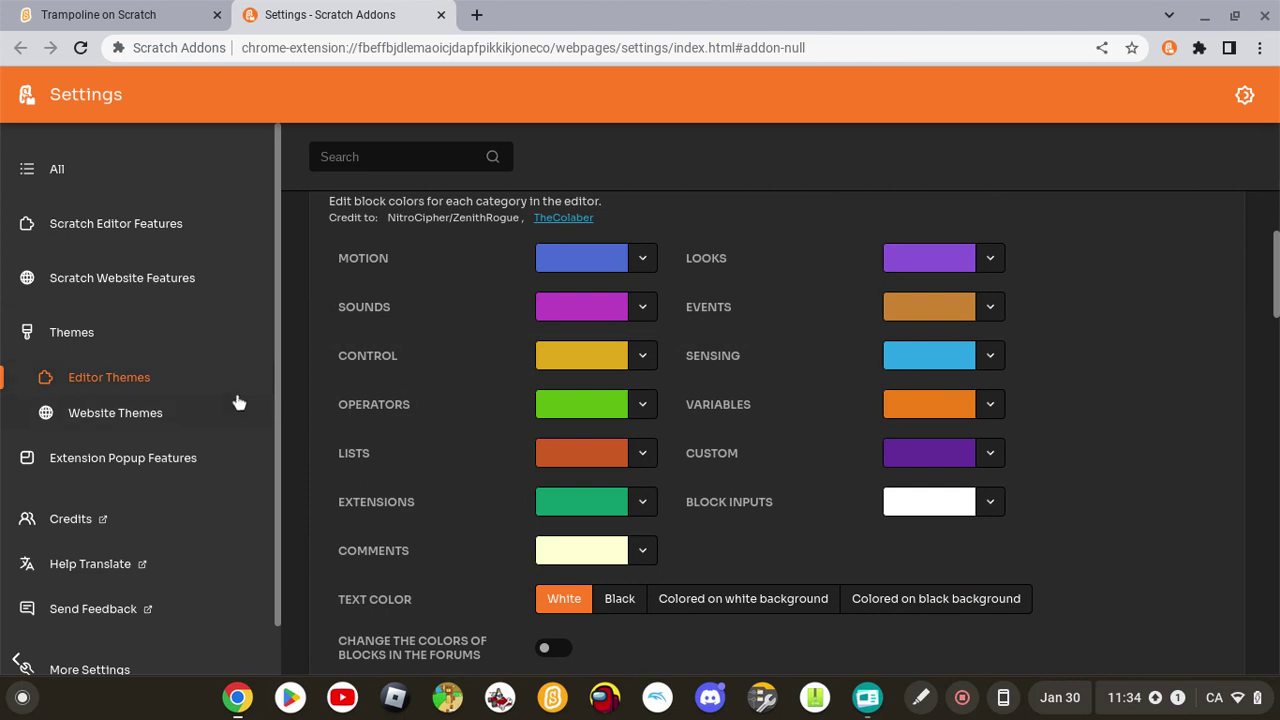
left_click(207, 413)
left_click(195, 336)
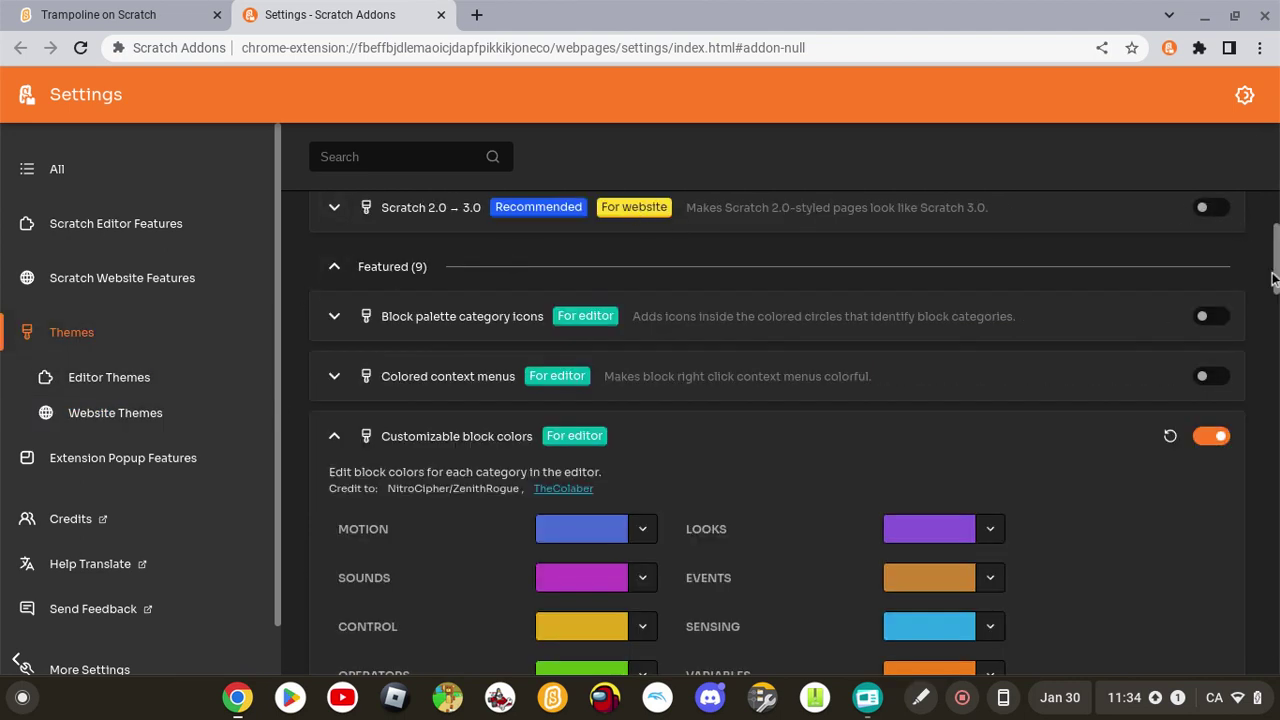
scroll(1277, 262, "up", 2)
scroll(1277, 262, "down", 2)
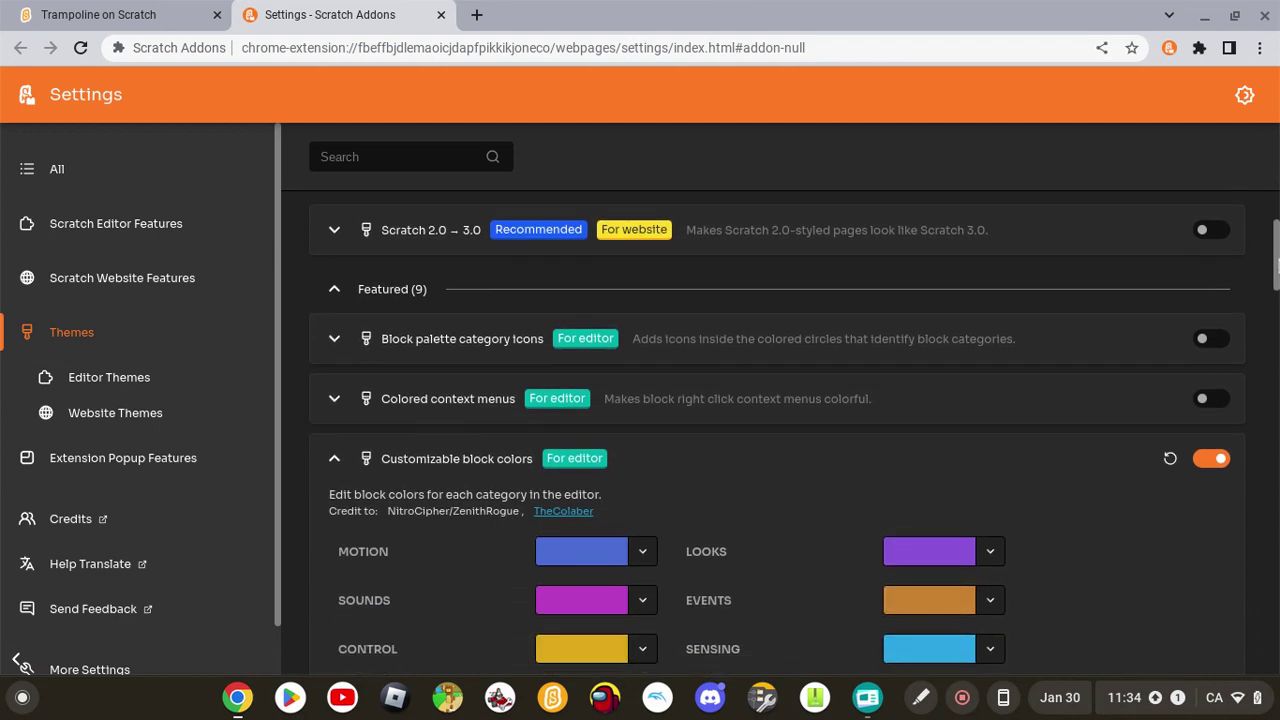
scroll(1277, 262, "down", 1)
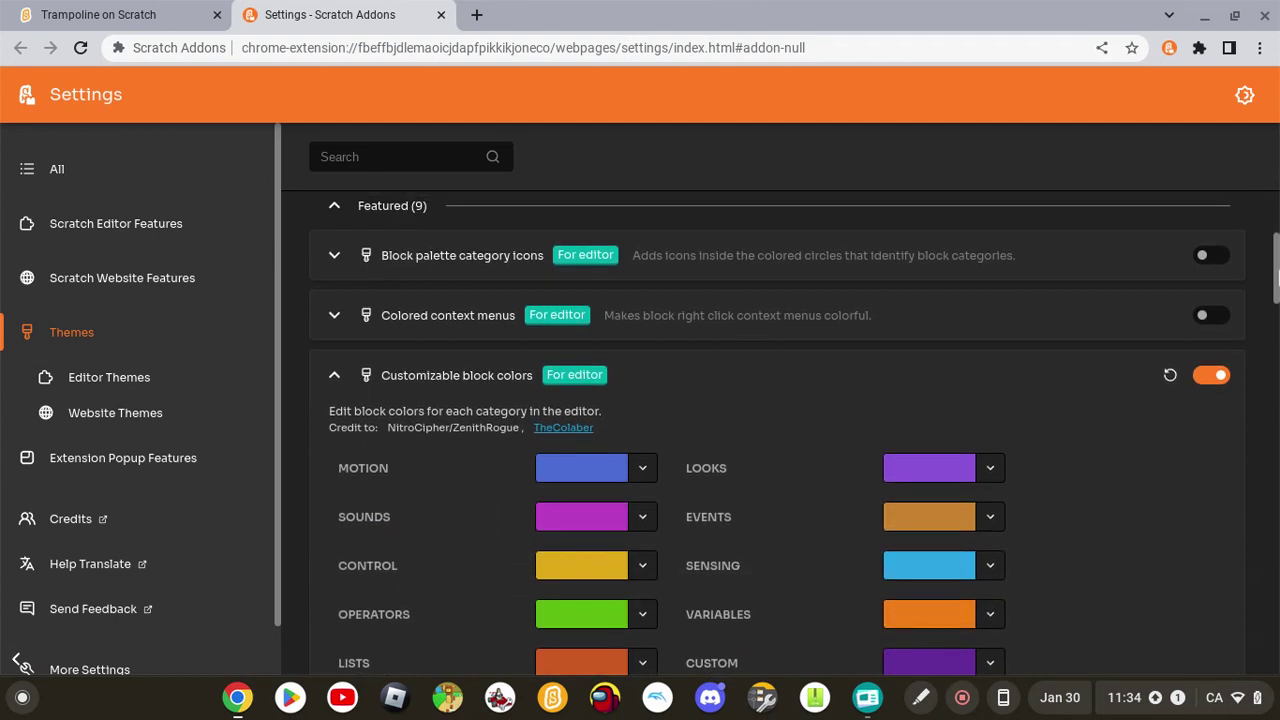
left_click_drag(1277, 282, 1277, 627)
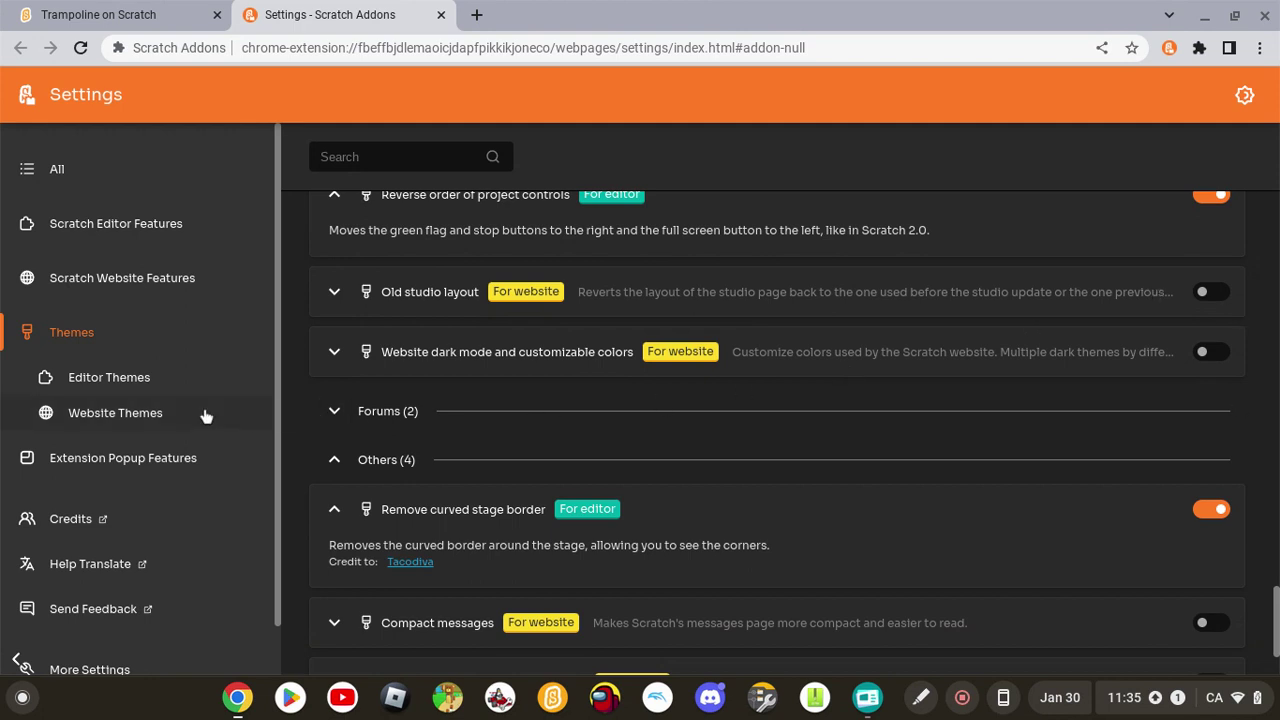
Show the Website Themes and examine the details of Old studio layout and Website dark mode and customizable colors.
left_click(175, 410)
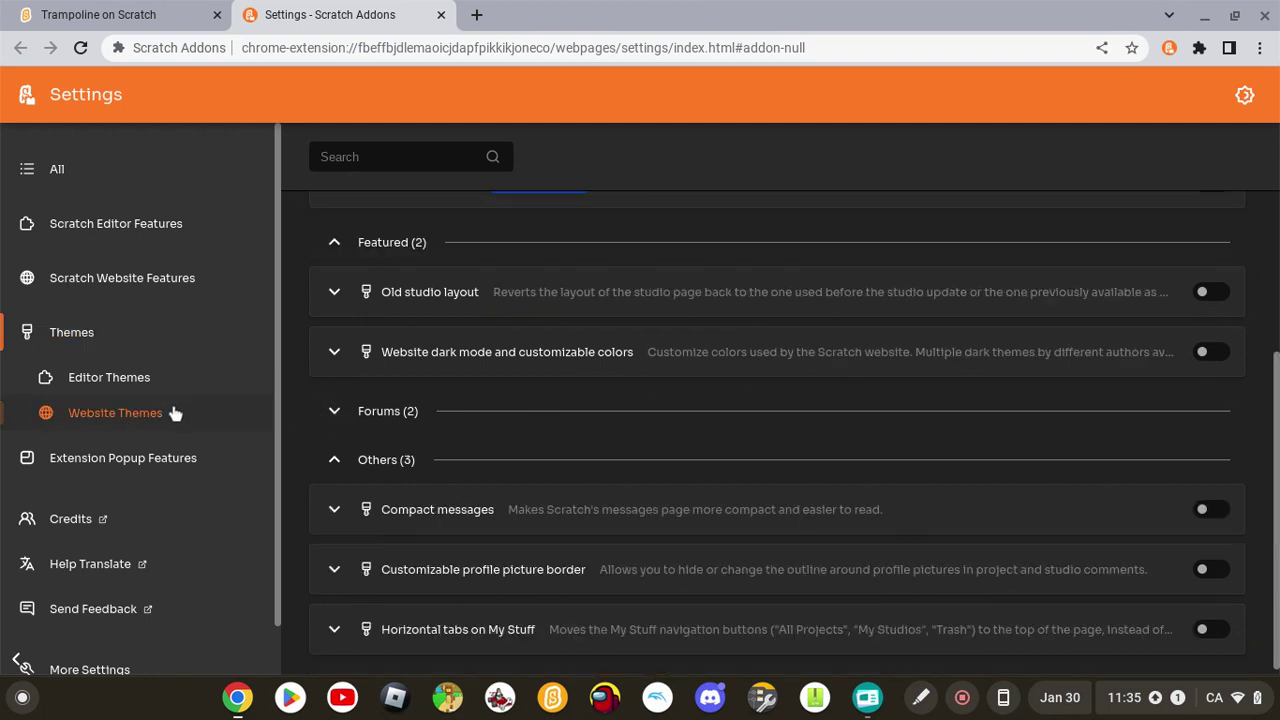
left_click(335, 293)
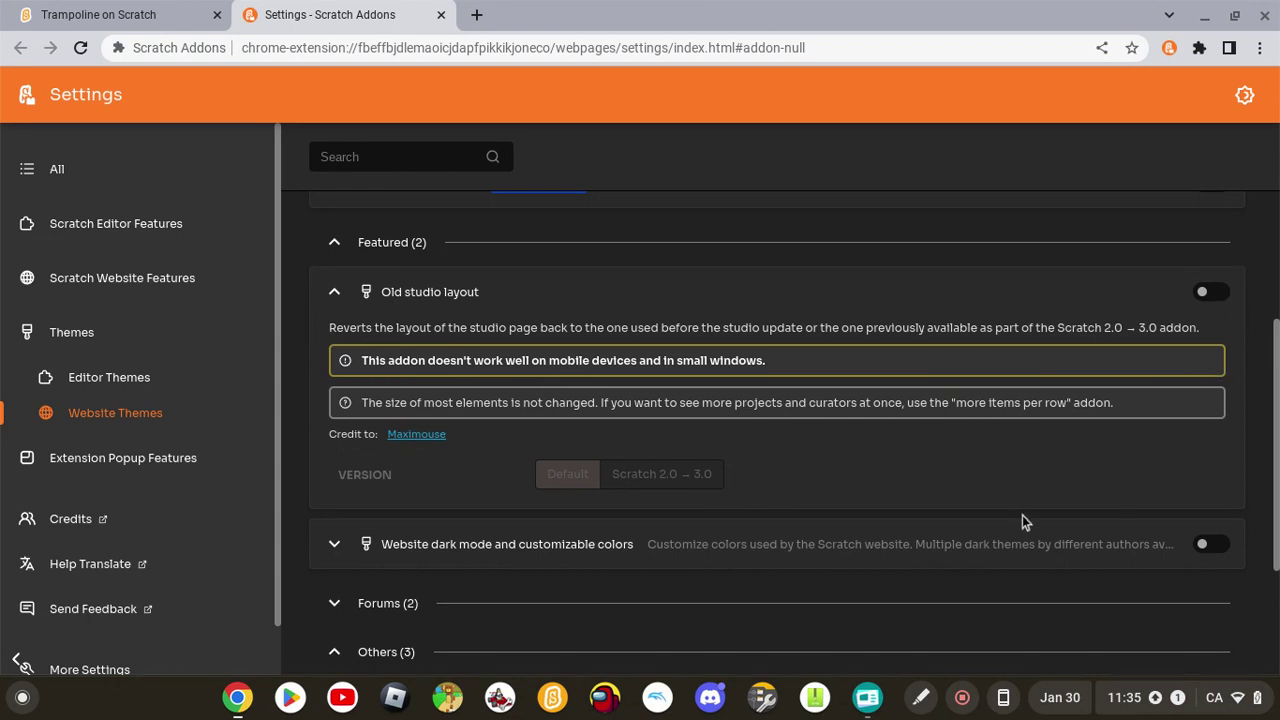
left_click(335, 543)
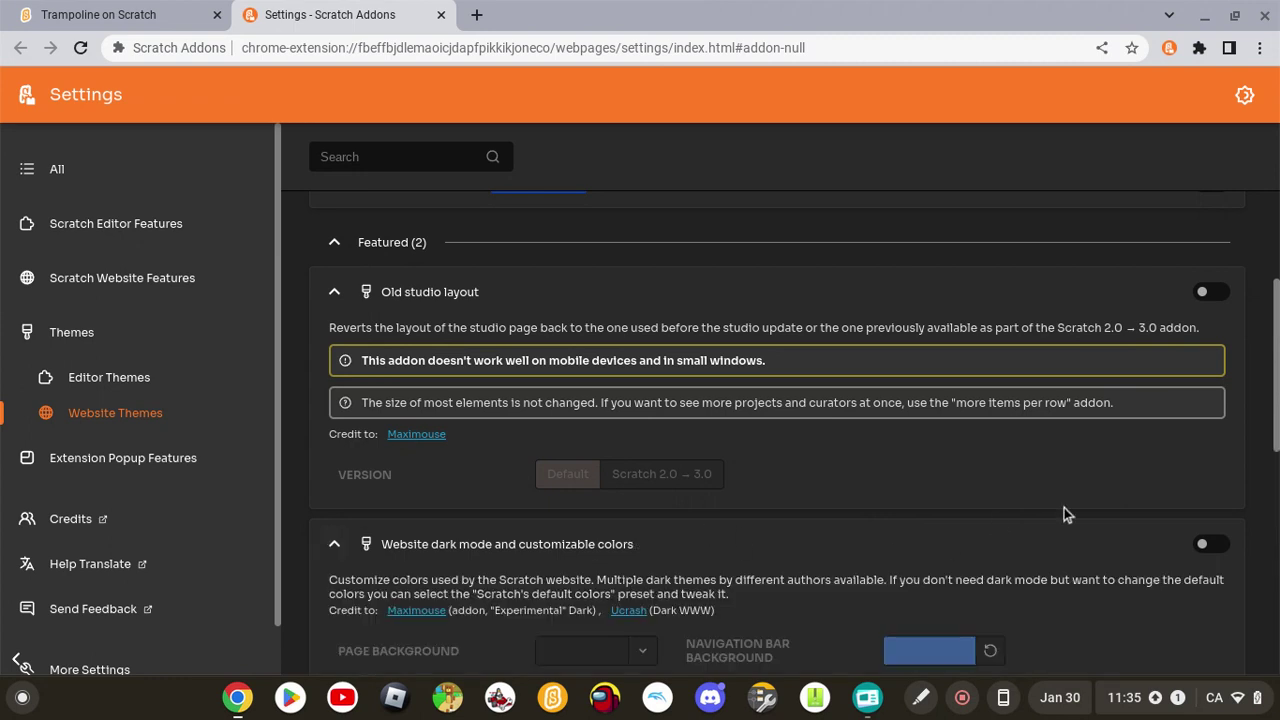
left_click_drag(1277, 400, 1266, 645)
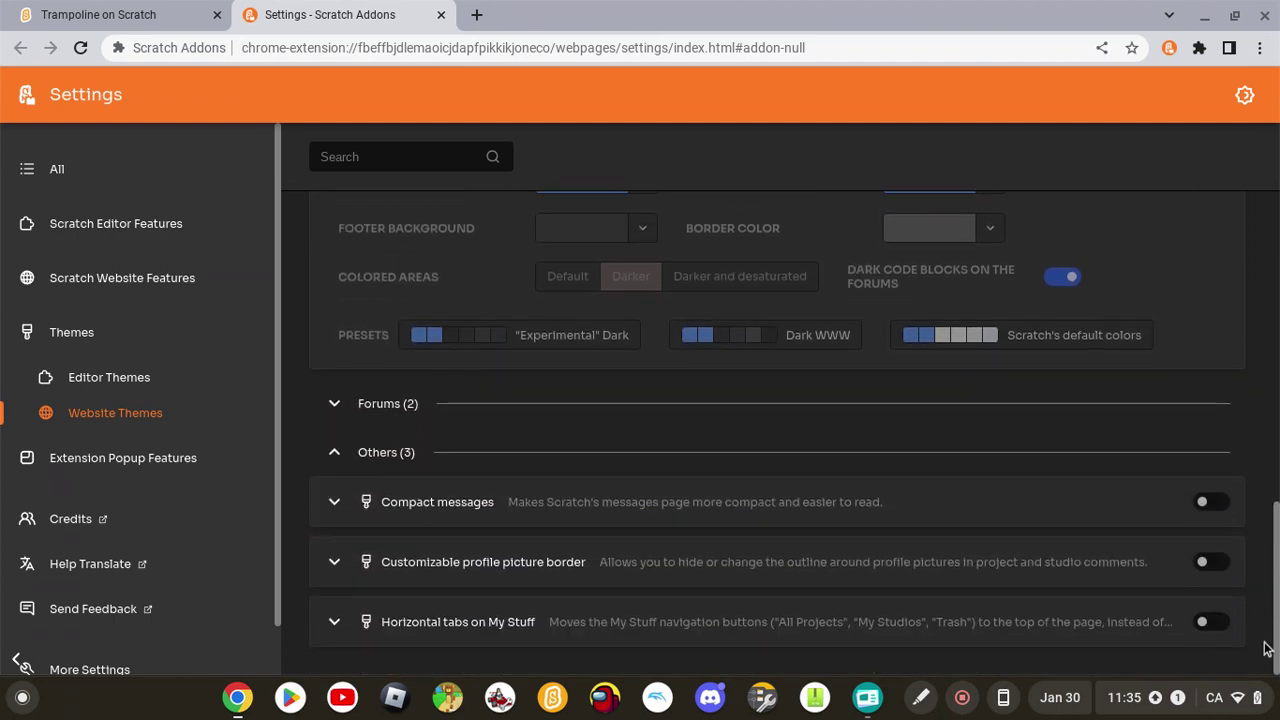
Turn on the Customizable profile picture border and Horizontal tabs on My Stuff addons.
left_click(1208, 563)
left_click_drag(1277, 500, 1277, 557)
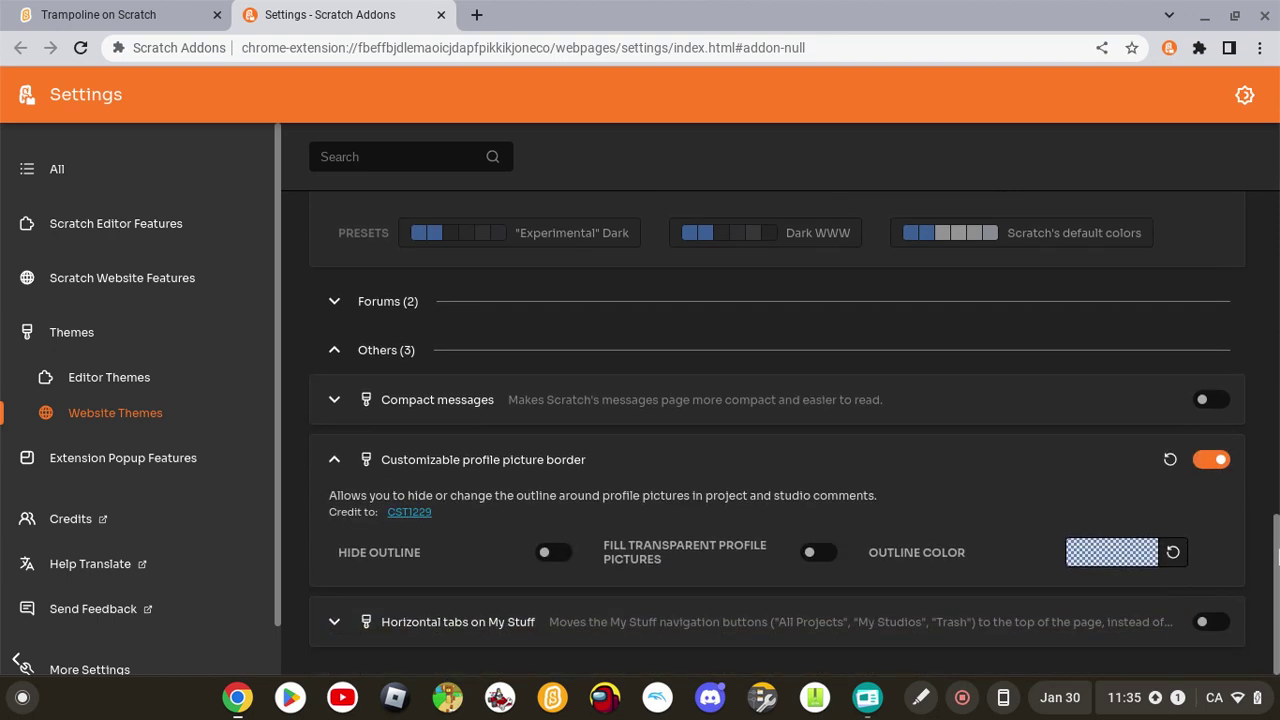
left_click(1205, 620)
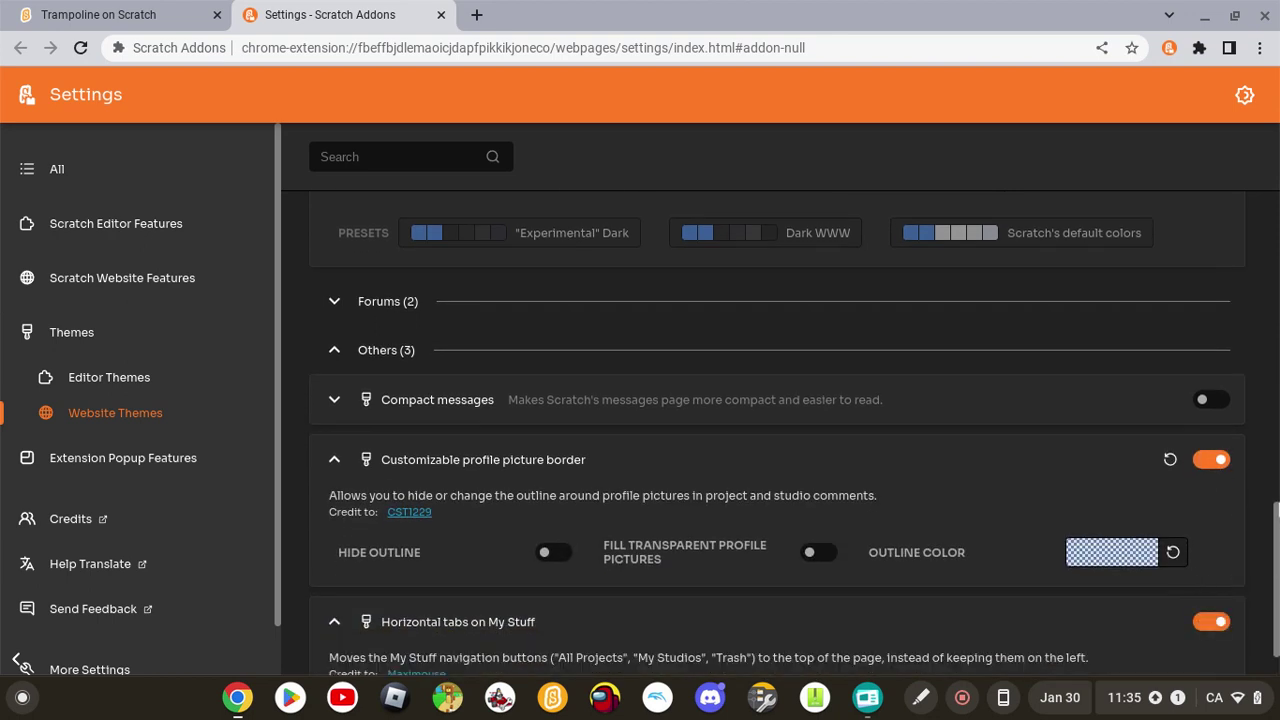
Look through the Scratch Editor Features addons, including the Others group and the enabled ones.
scroll(1200, 560, "down", 1)
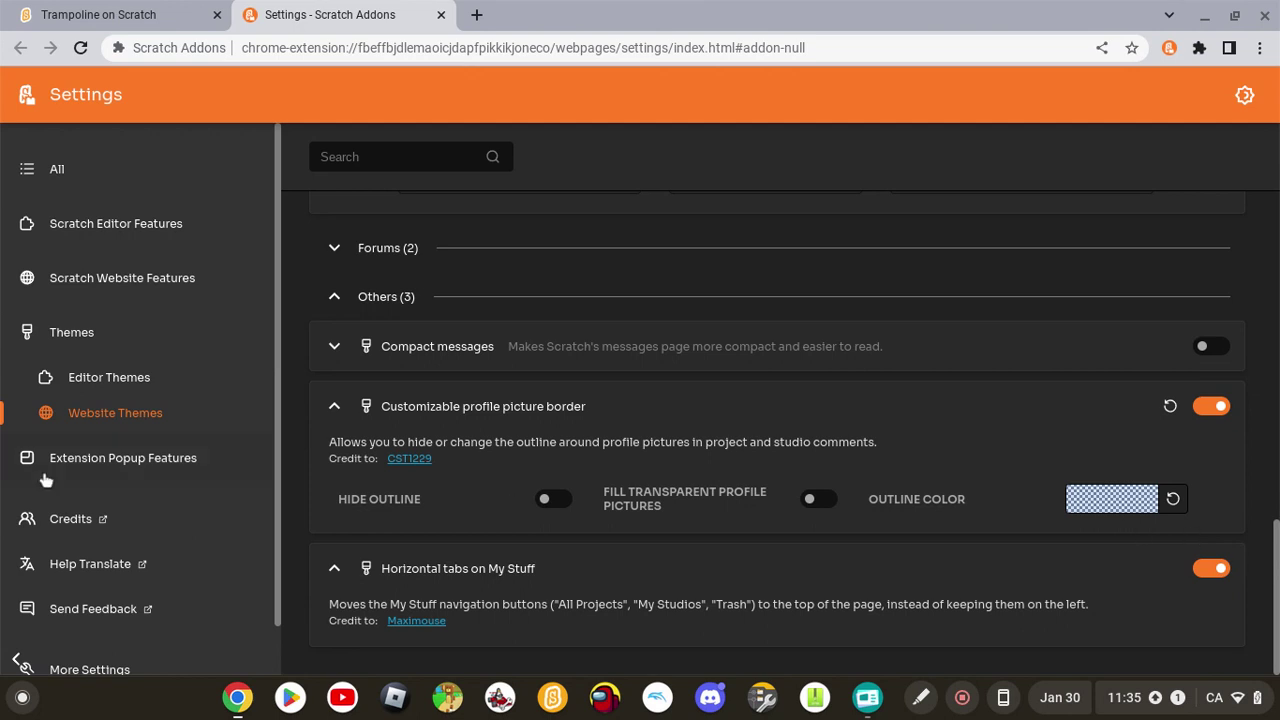
left_click(178, 232)
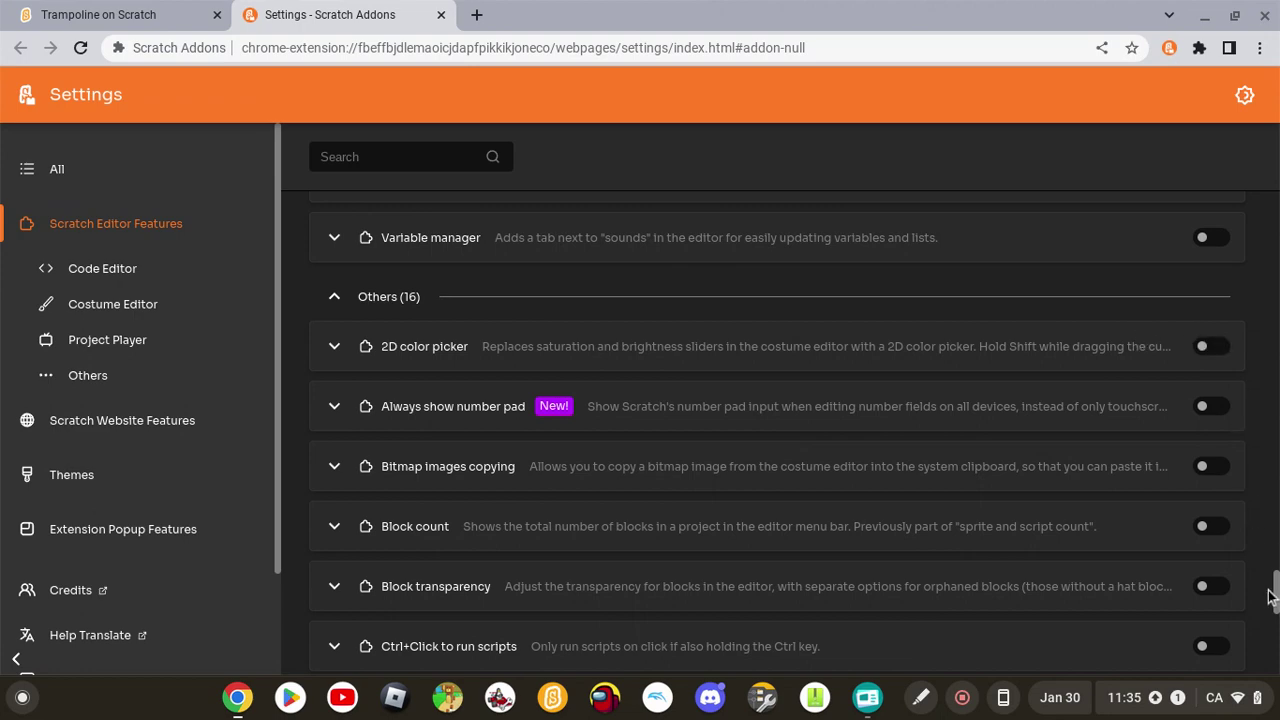
scroll(778, 430, "down", 3)
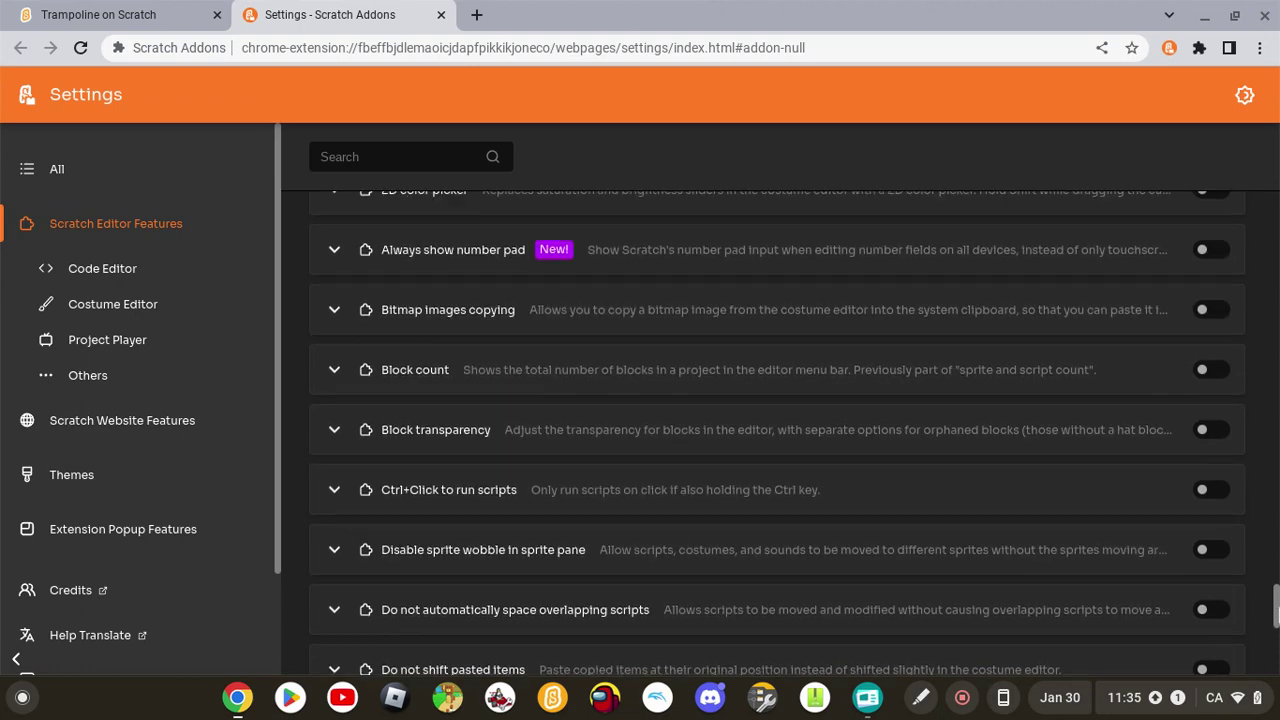
scroll(778, 430, "down", 3)
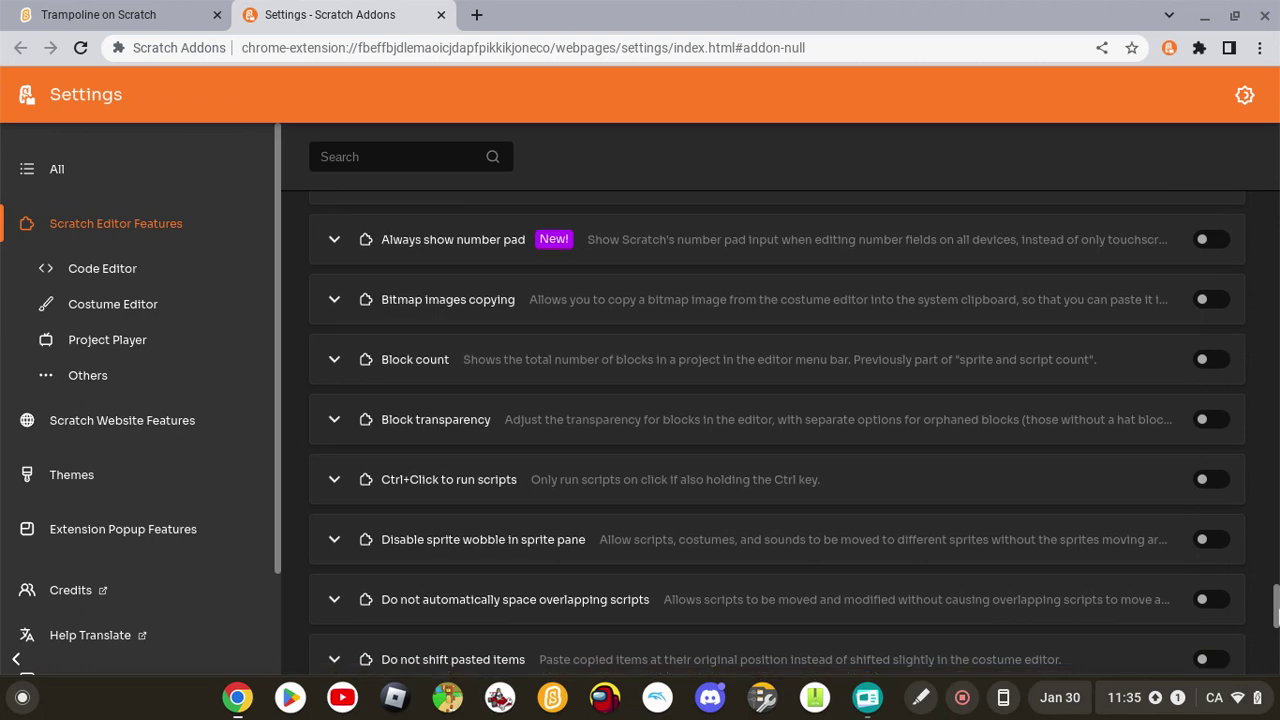
scroll(778, 430, "down", 7)
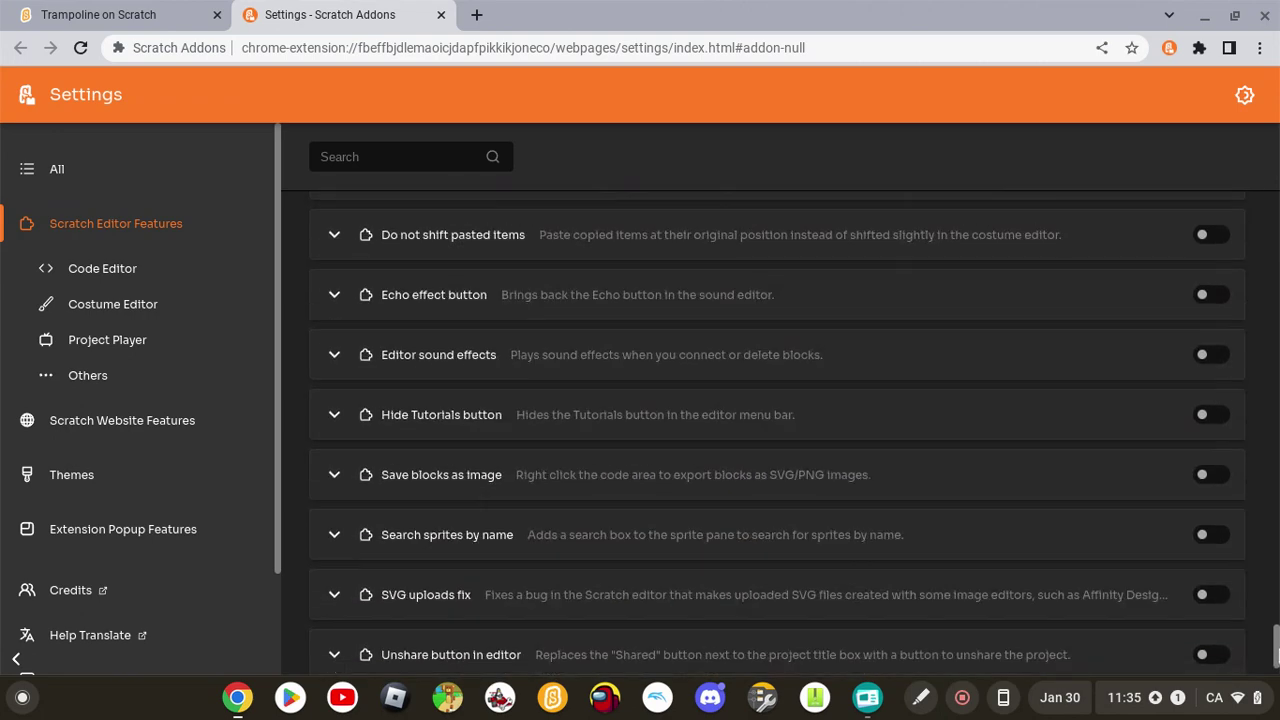
scroll(778, 430, "up", 15)
scroll(1277, 398, "up", 15)
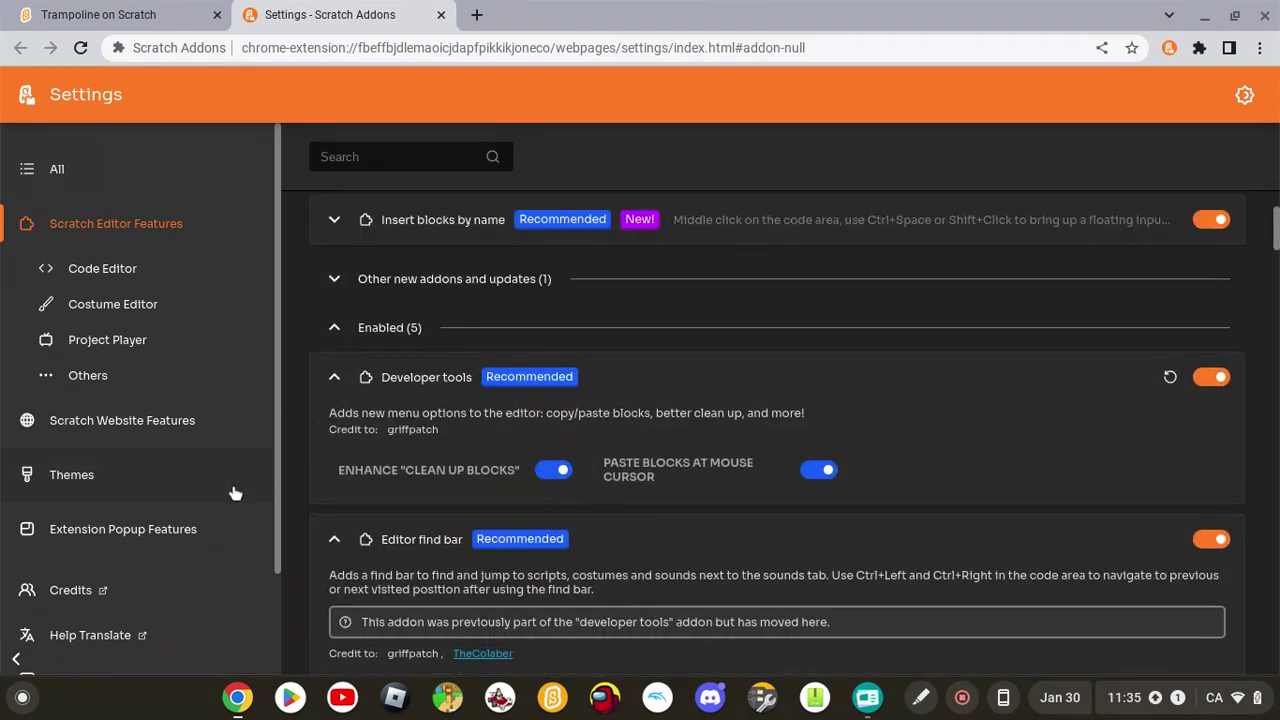
Review the Extension Popup Features addons and their settings.
left_click(142, 545)
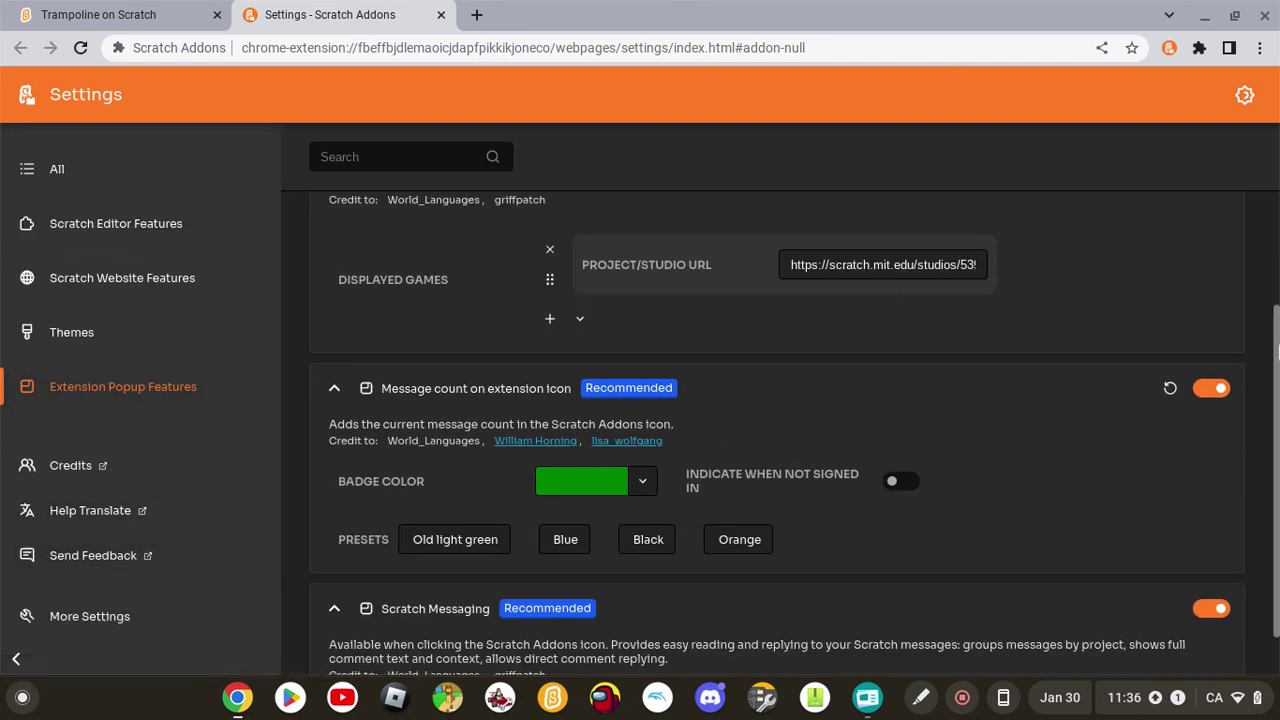
left_click_drag(1277, 355, 1277, 400)
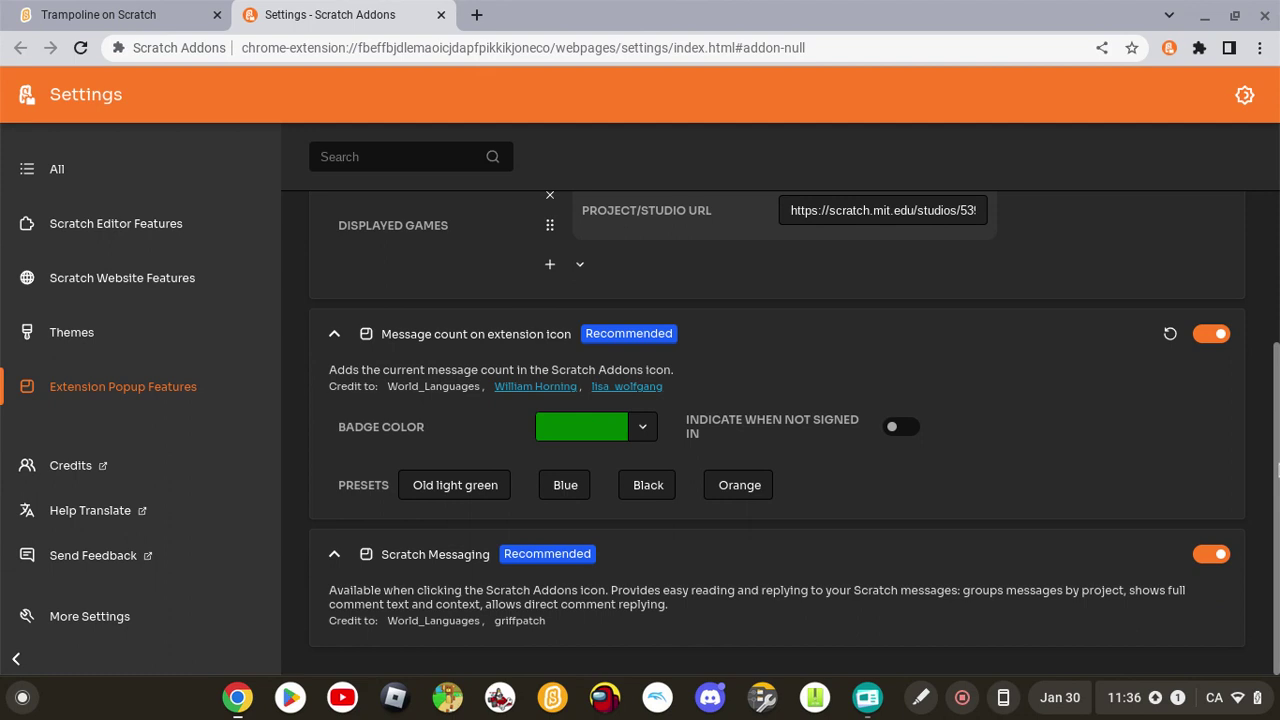
left_click_drag(1277, 447, 1277, 225)
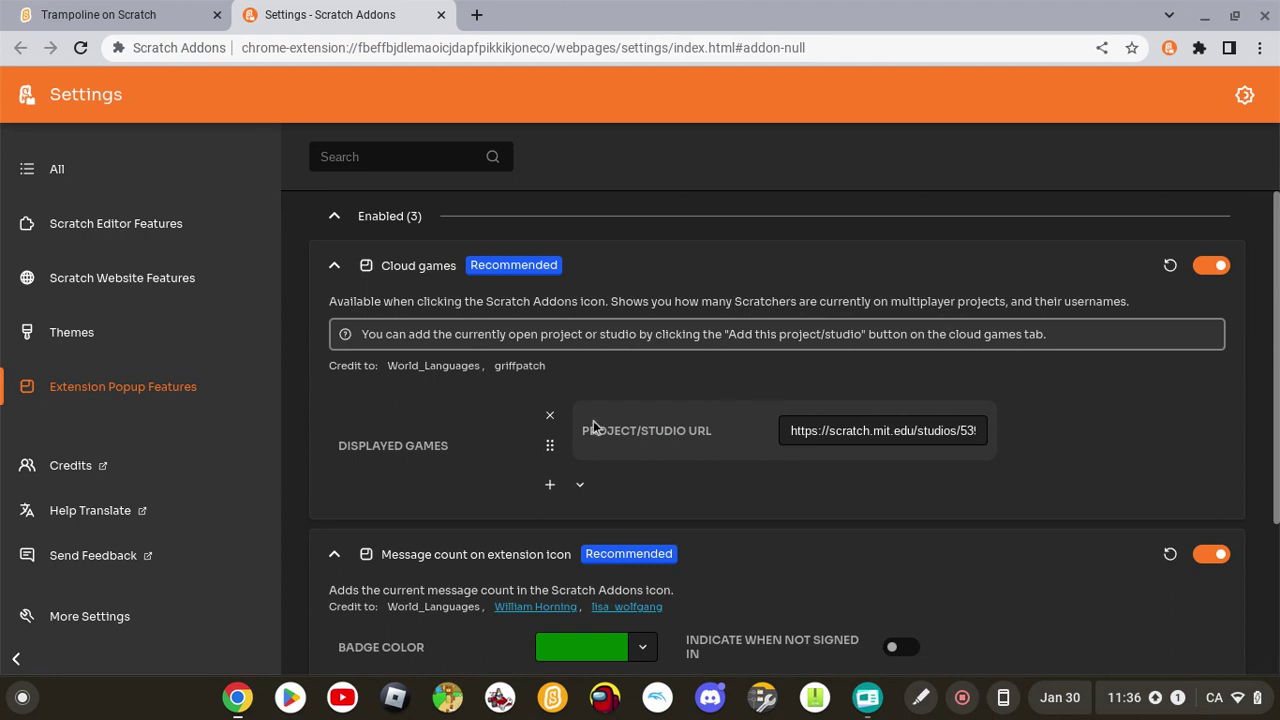
Turn on the Remix tree button addon in the Project Pages category of Scratch Website Features.
left_click(168, 338)
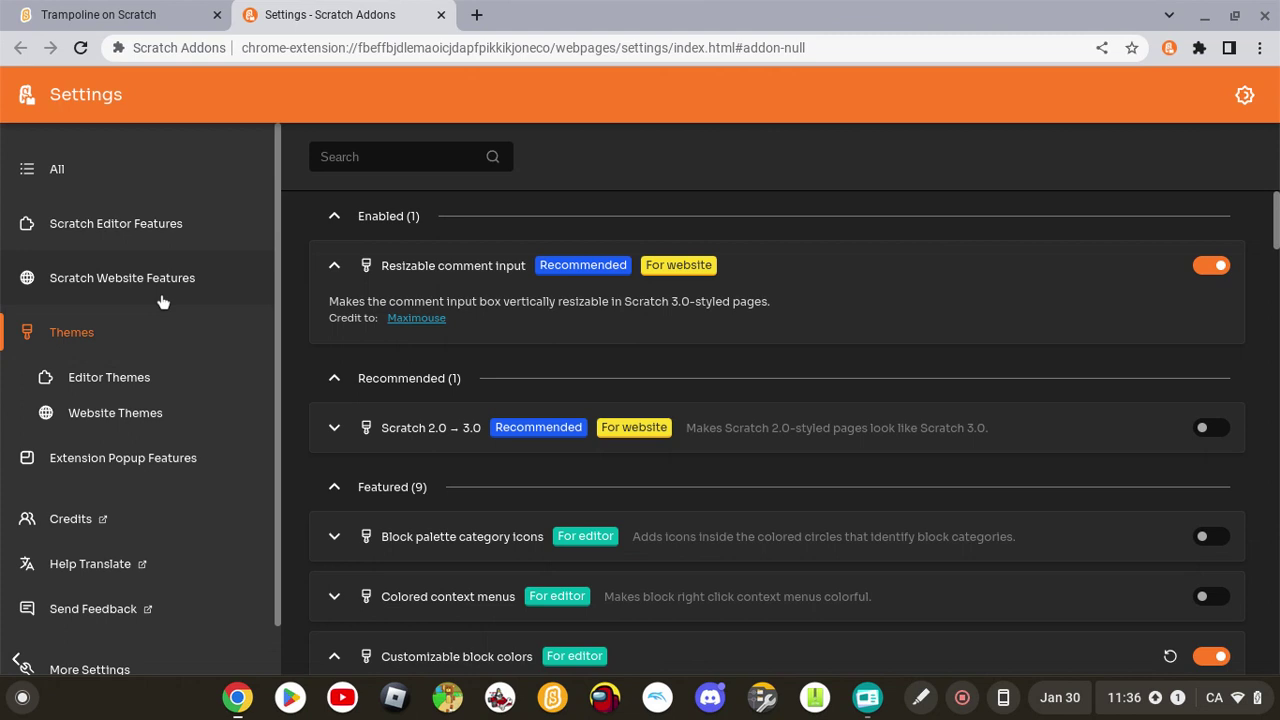
left_click(160, 285)
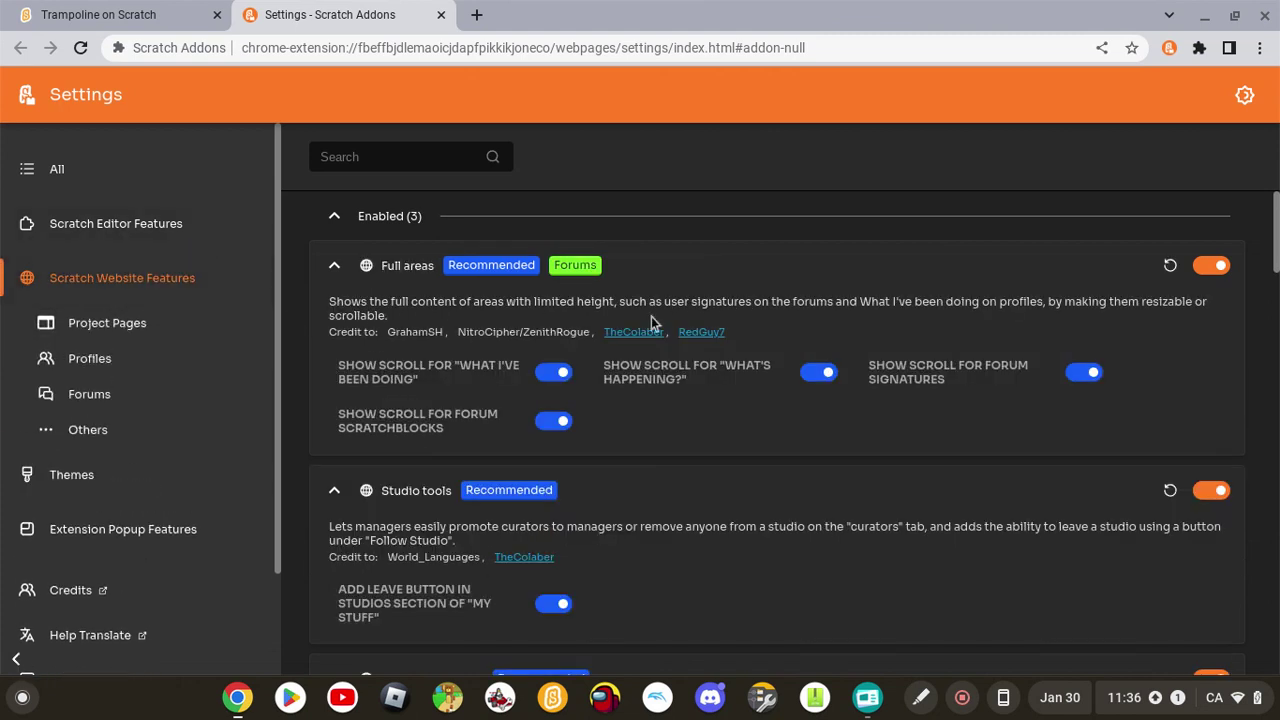
left_click(60, 335)
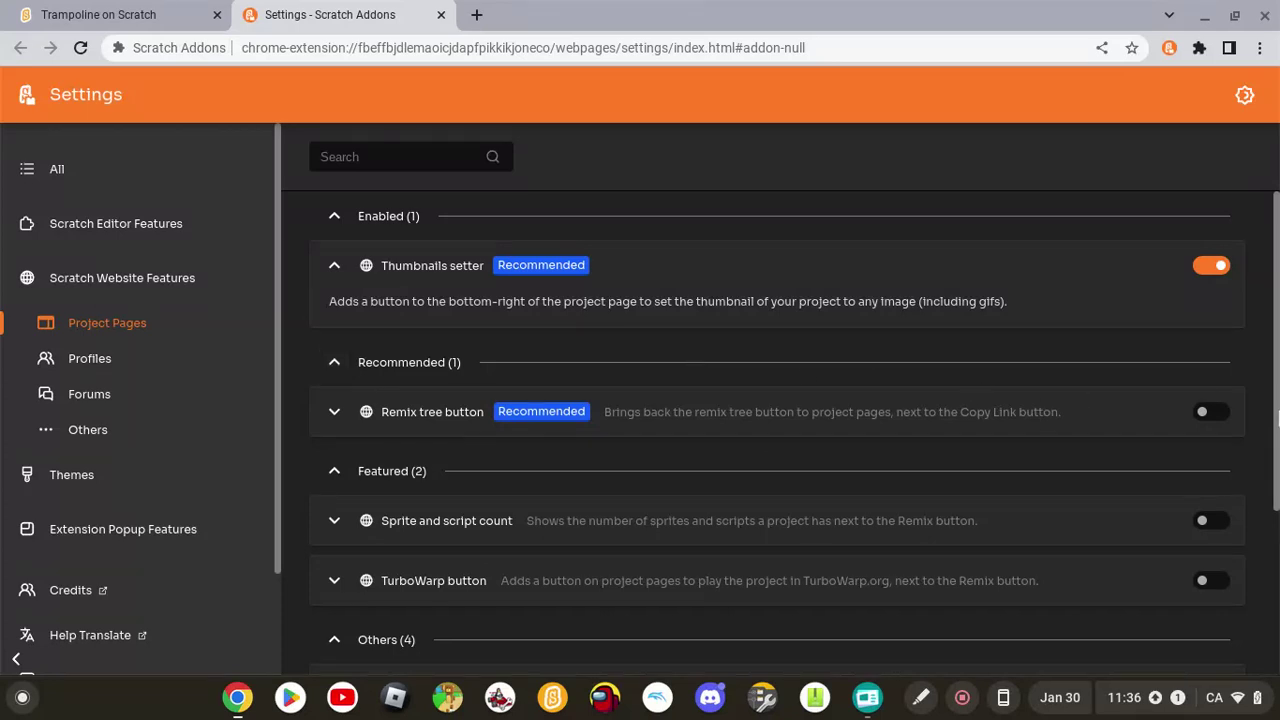
left_click(1210, 413)
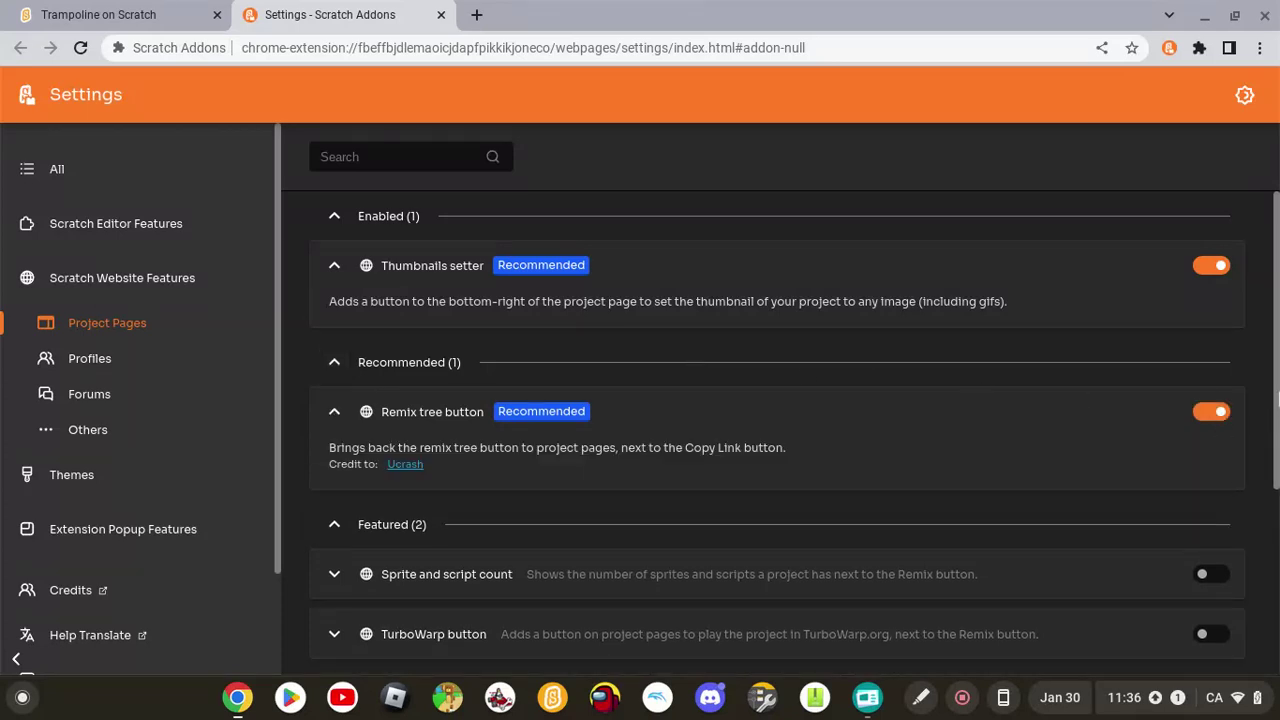
Turn on the TurboWarp button addon and set its button behavior to Replace player.
left_click_drag(1277, 400, 1277, 593)
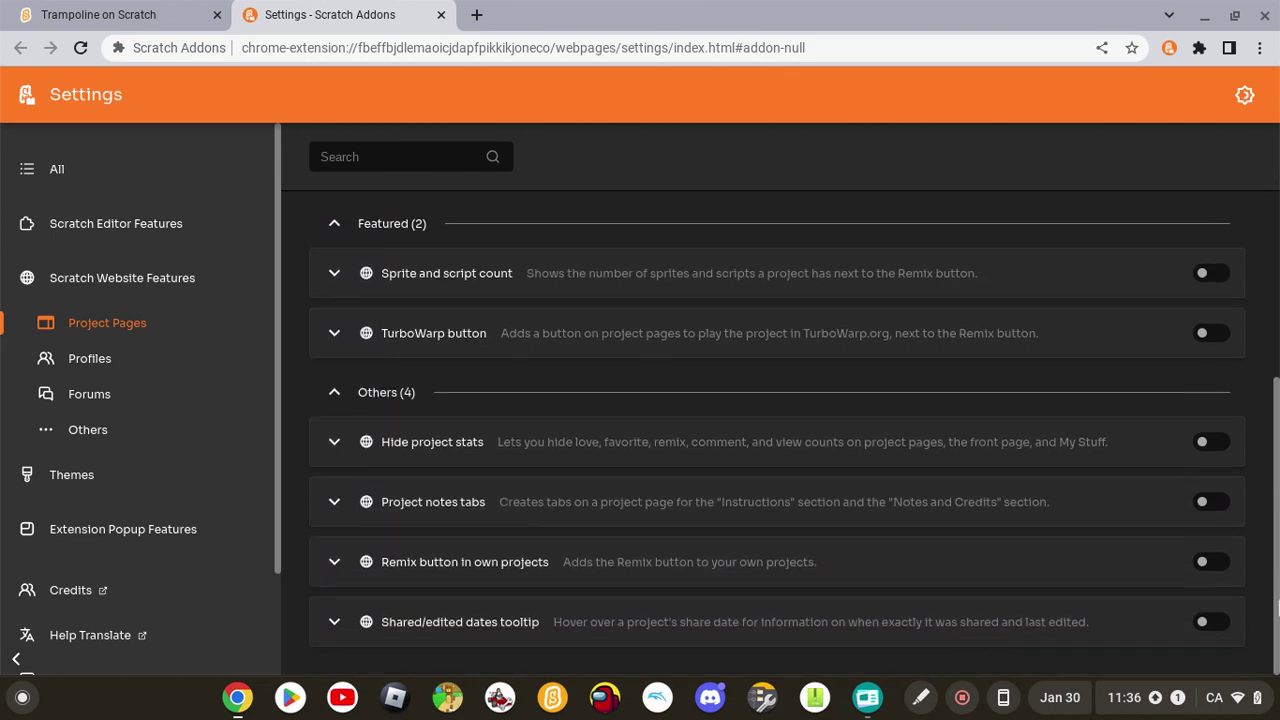
left_click(1201, 337)
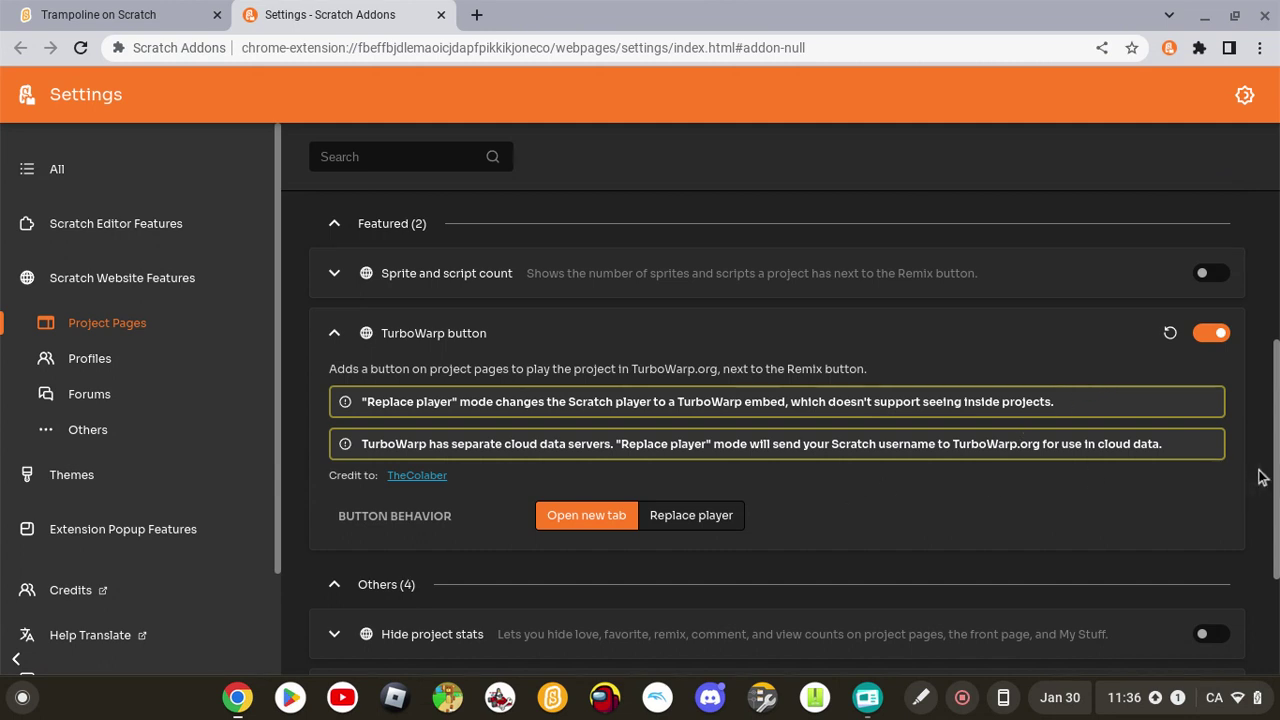
left_click_drag(1277, 473, 1277, 509)
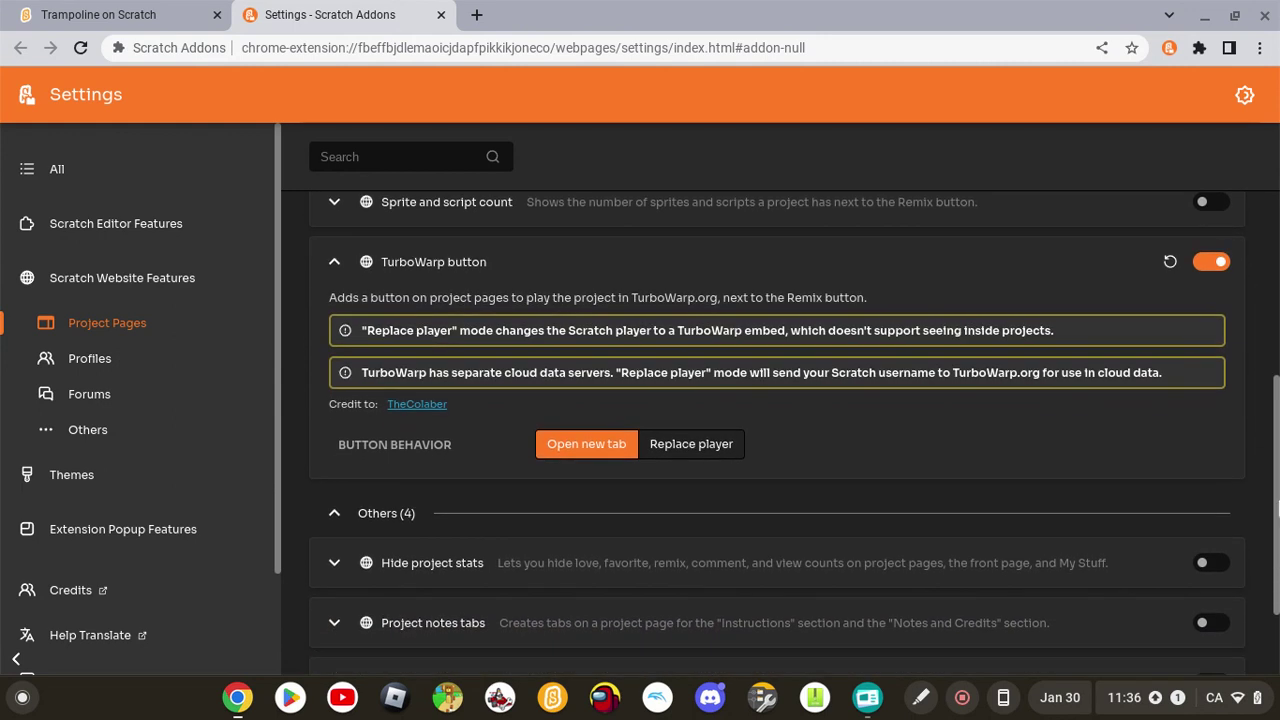
left_click(709, 462)
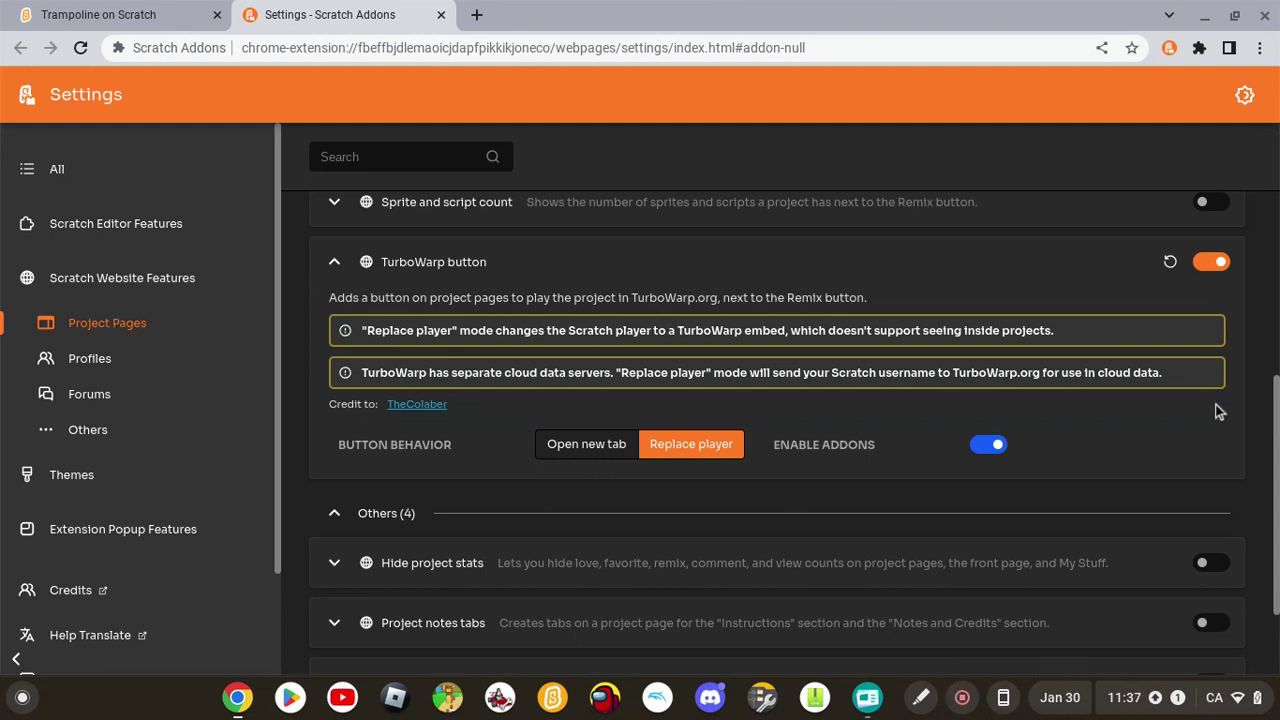
left_click_drag(1276, 452, 1276, 498)
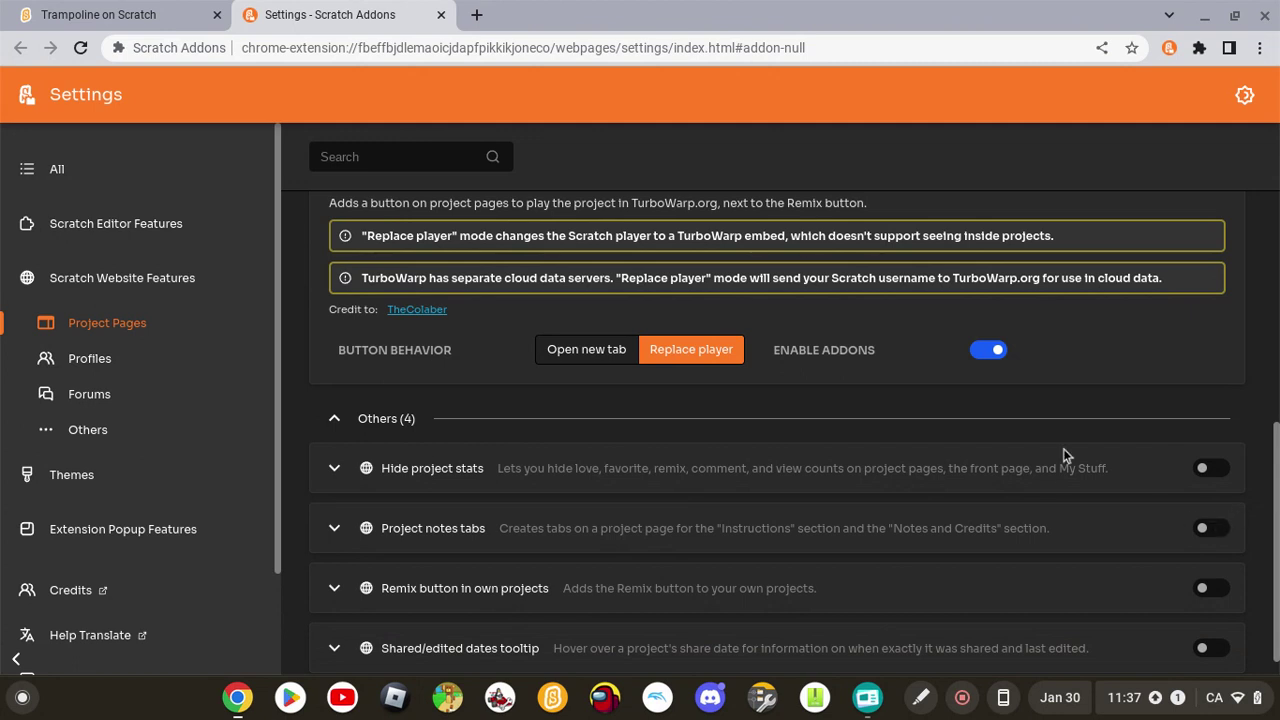
Turn on the Live featured project and Profile page banner addons in the Profiles category, leaving the project menu option off.
left_click(130, 360)
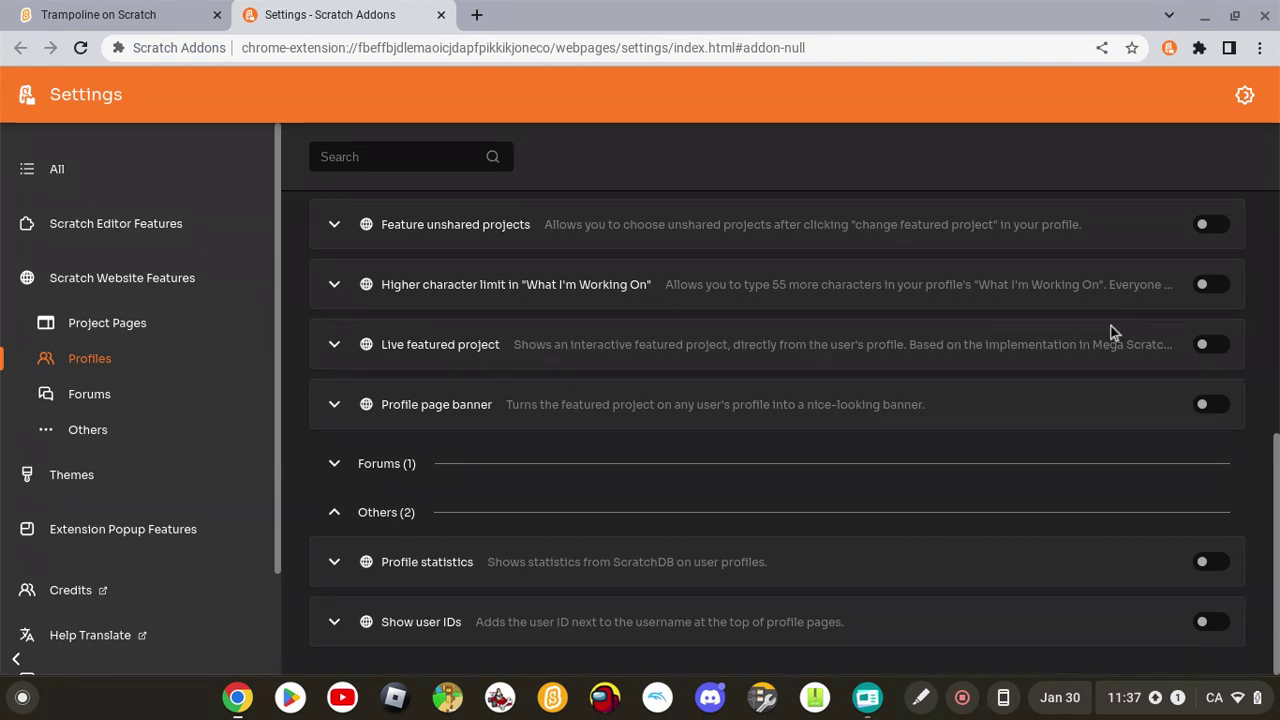
left_click(1208, 345)
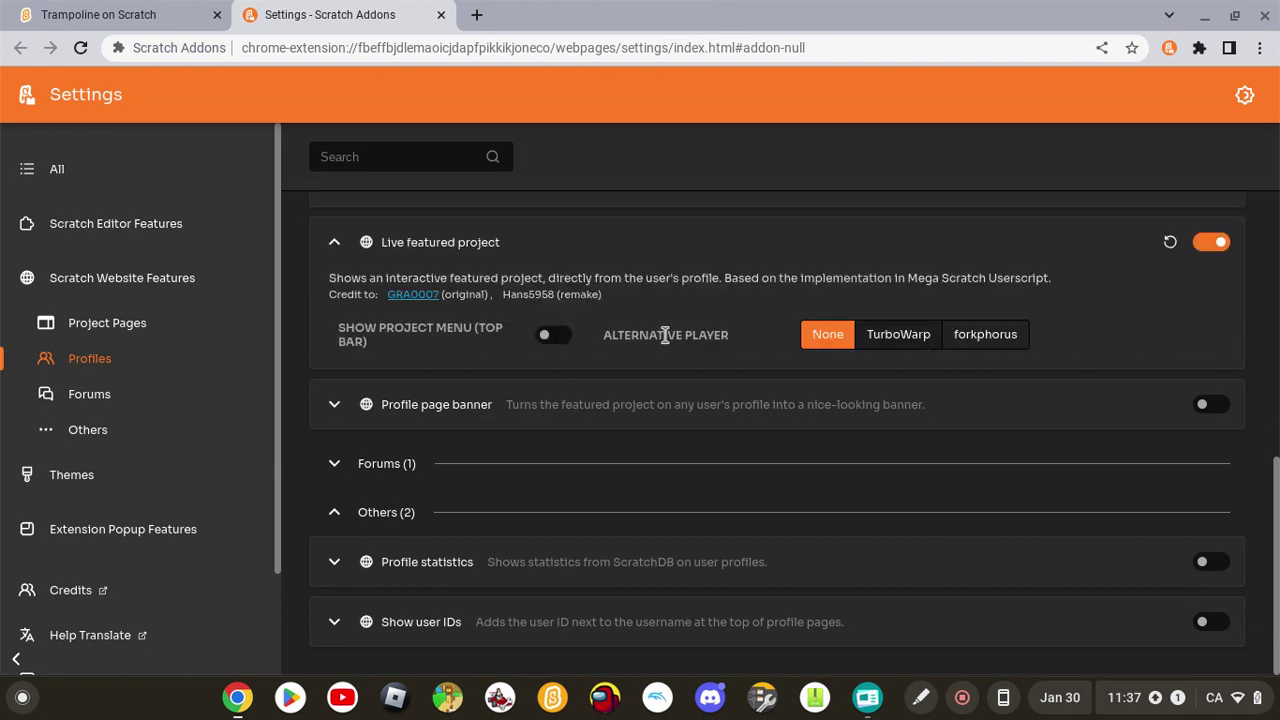
left_click(556, 341)
left_click(556, 341)
left_click(1206, 406)
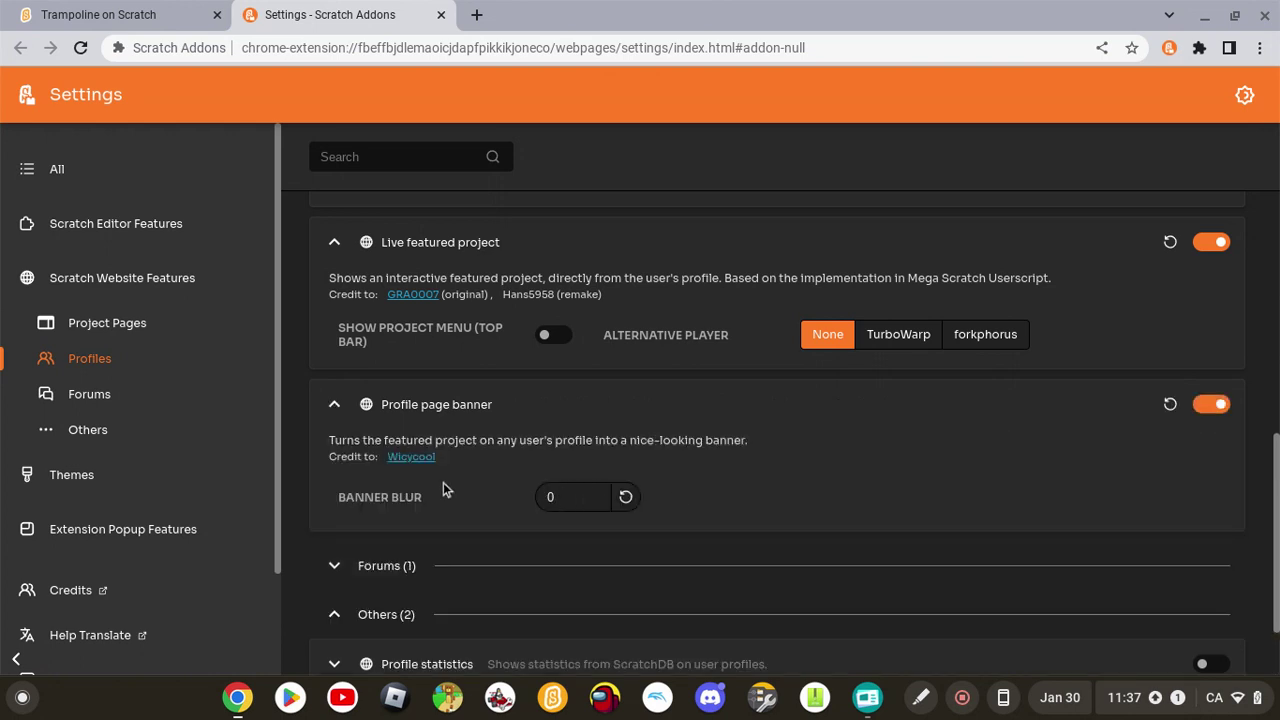
Turn on the Confirmations addon in the Others category of the website features and disable Confirm project sharing.
left_click(155, 437)
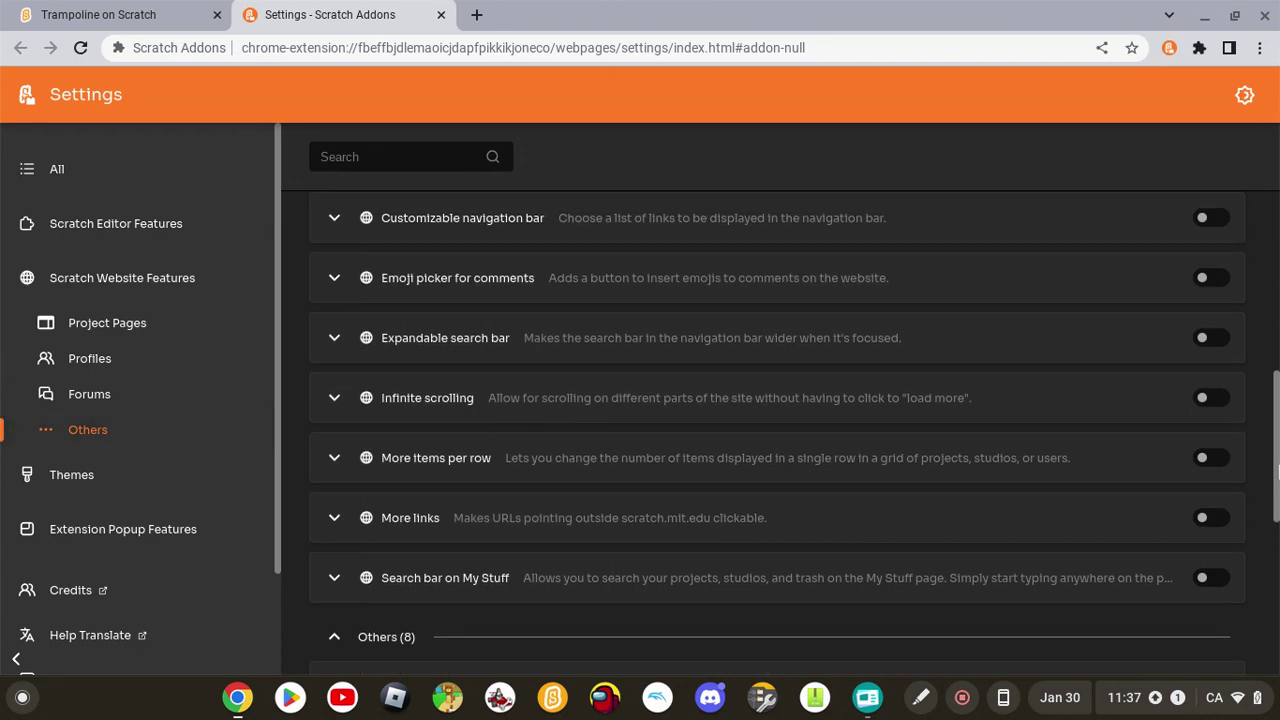
left_click_drag(1277, 480, 1220, 360)
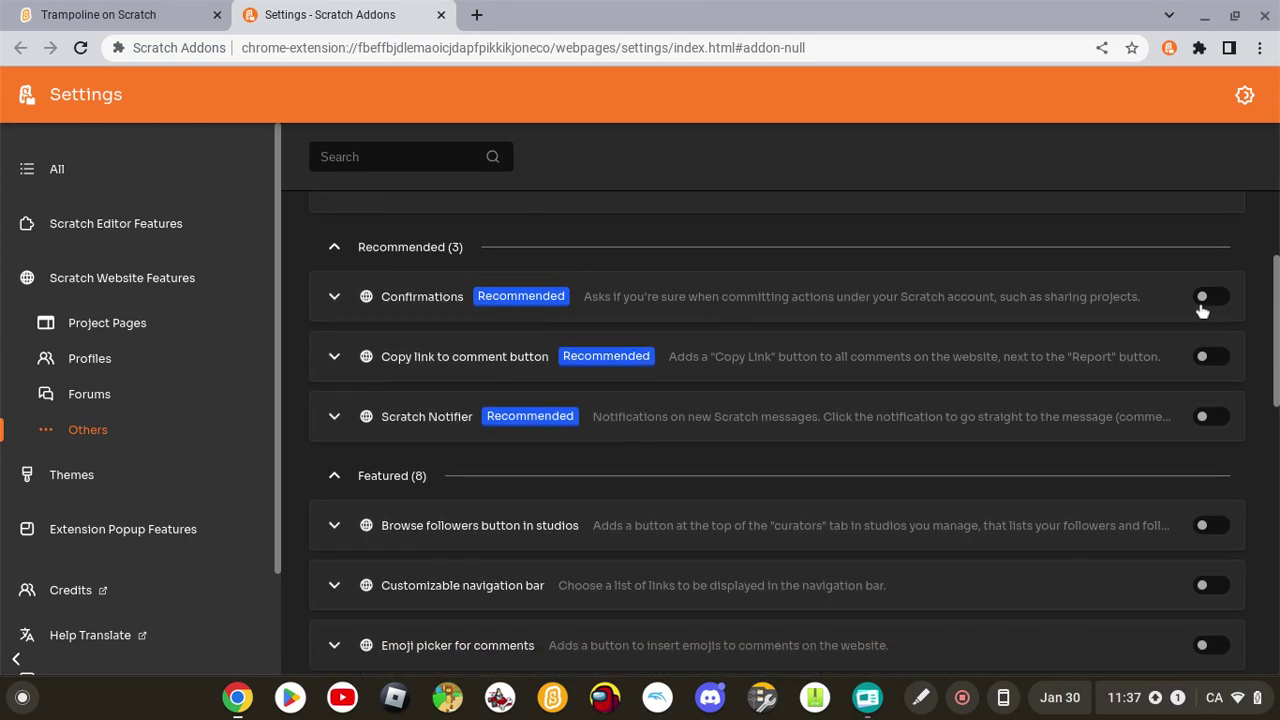
left_click(1203, 303)
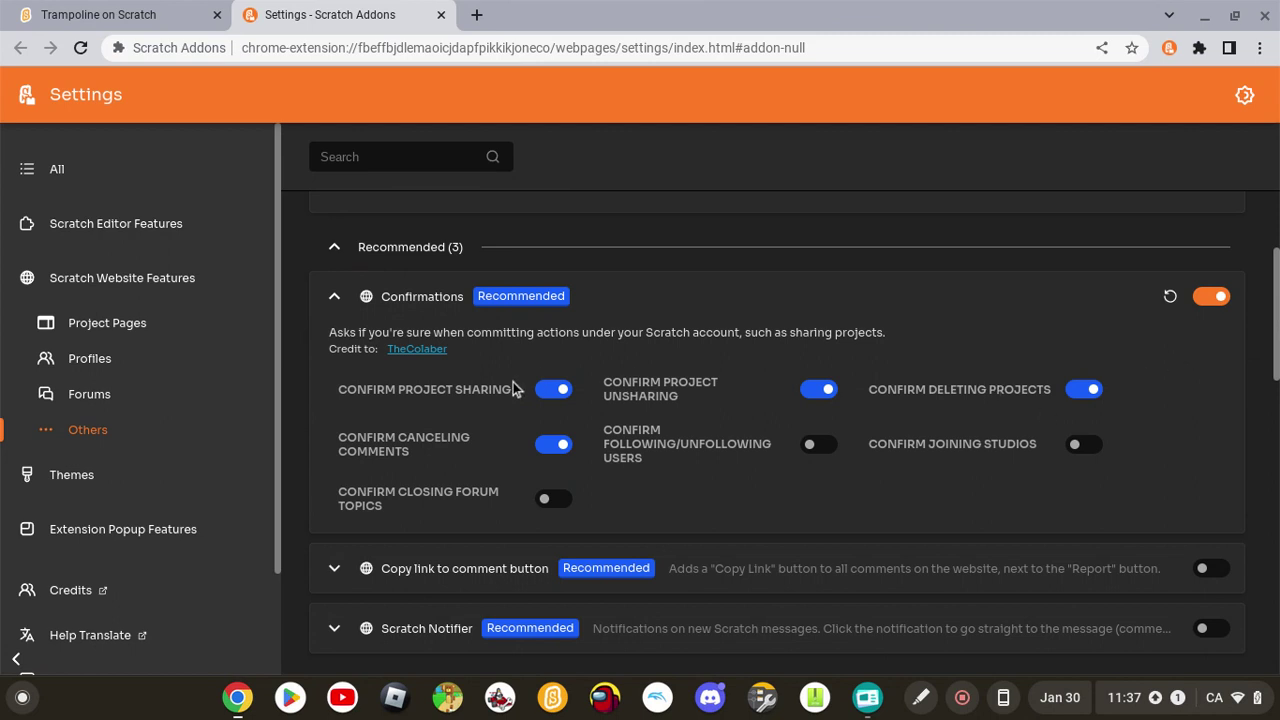
left_click(544, 398)
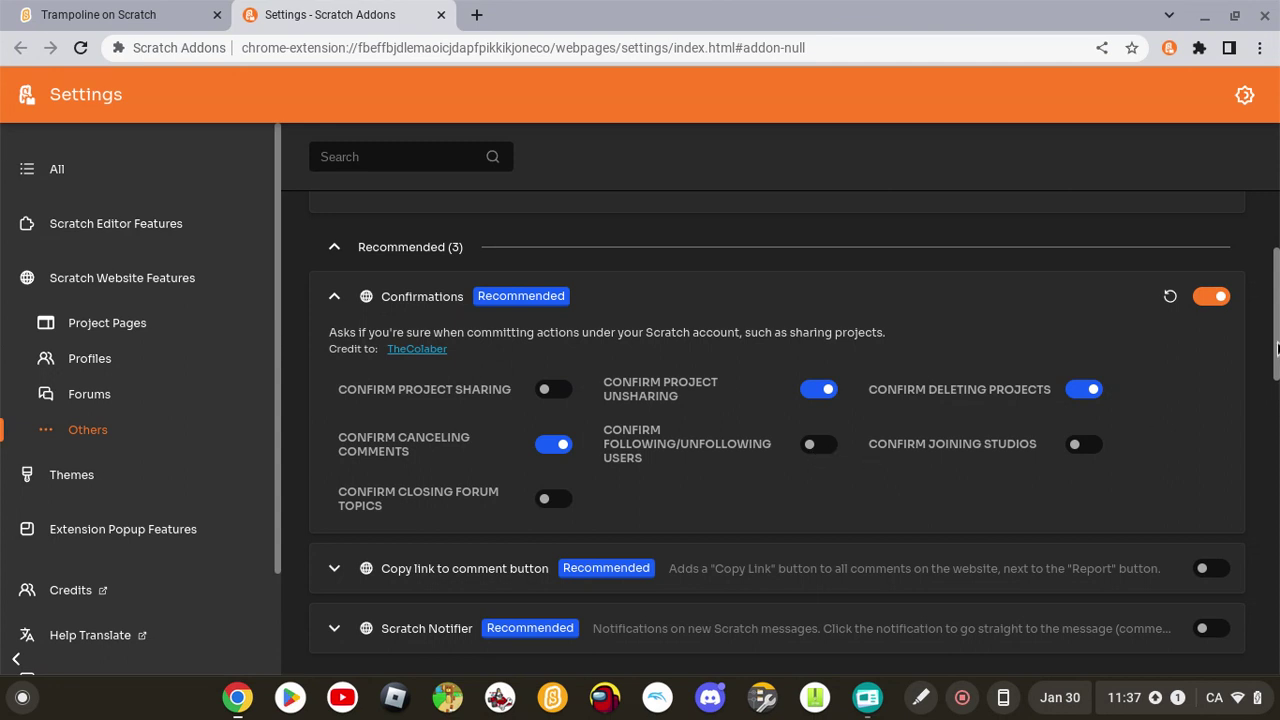
Turn on the Scratch Notifier addon, allow its notification permission and set the notification sound to System default.
scroll(1275, 395, "down", 3)
left_click_drag(1275, 410, 1275, 447)
scroll(1275, 447, "down", 2)
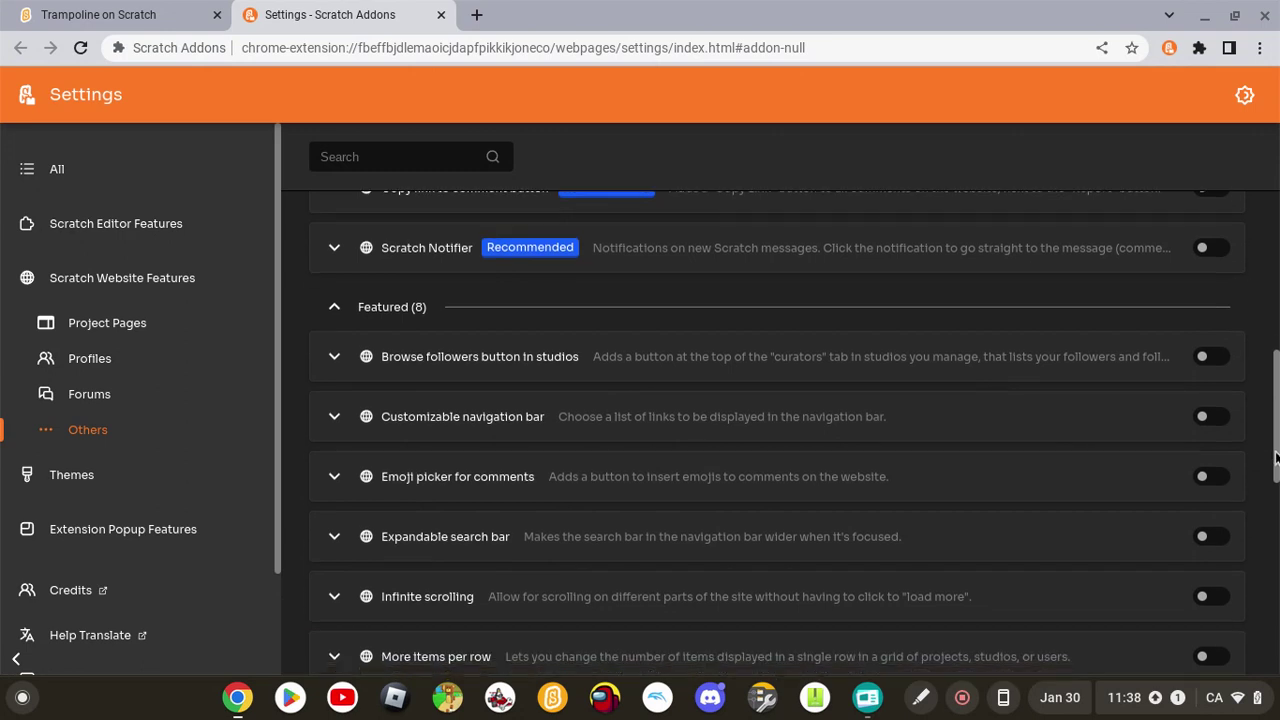
scroll(1240, 330, "up", 2)
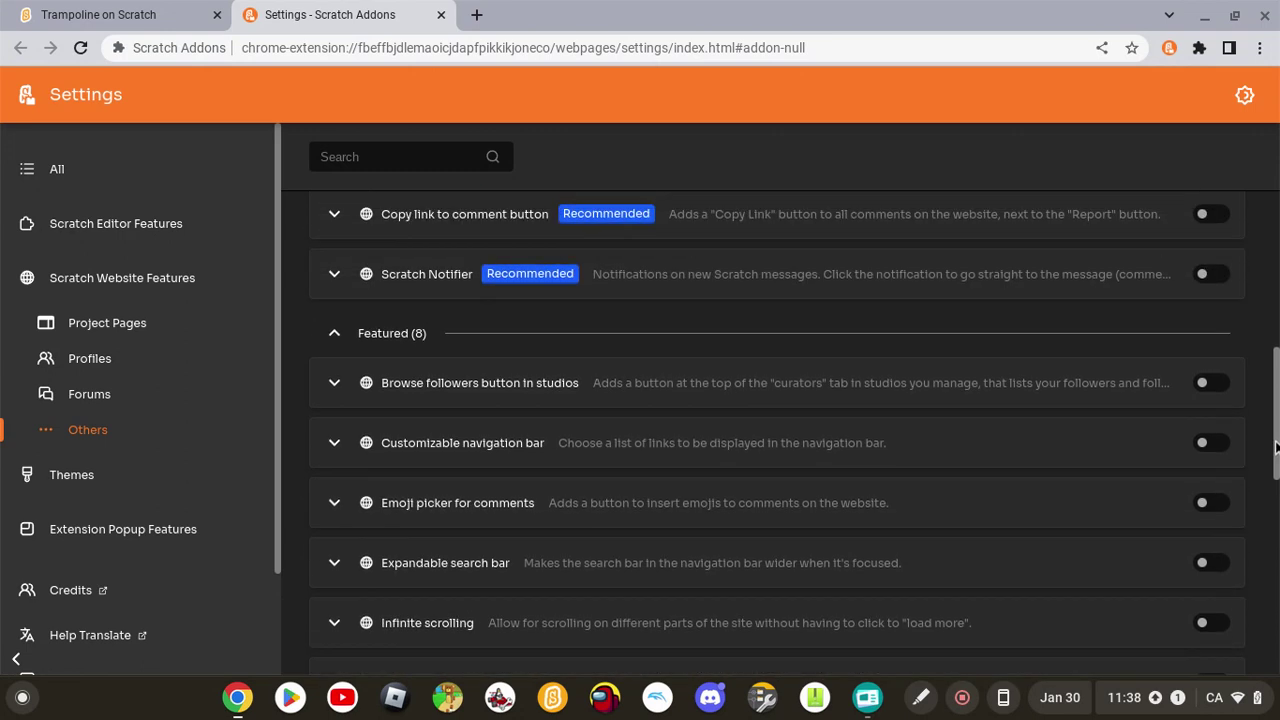
left_click(1203, 275)
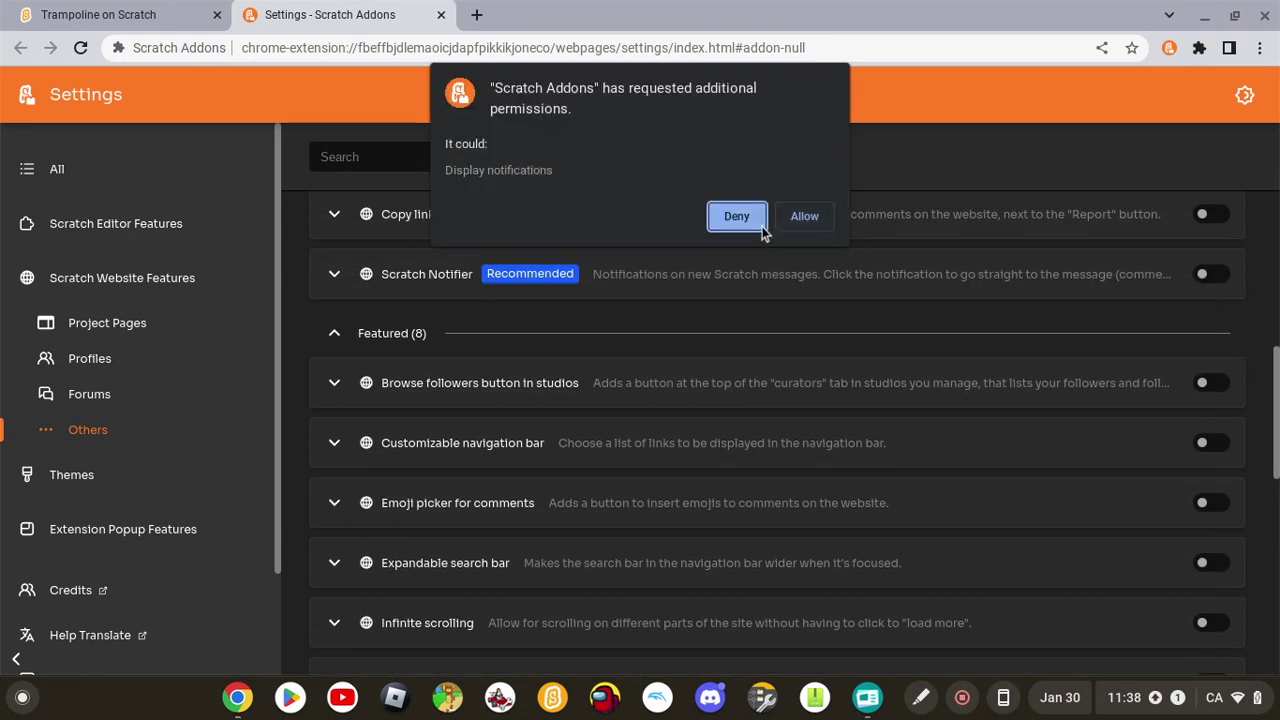
left_click(796, 226)
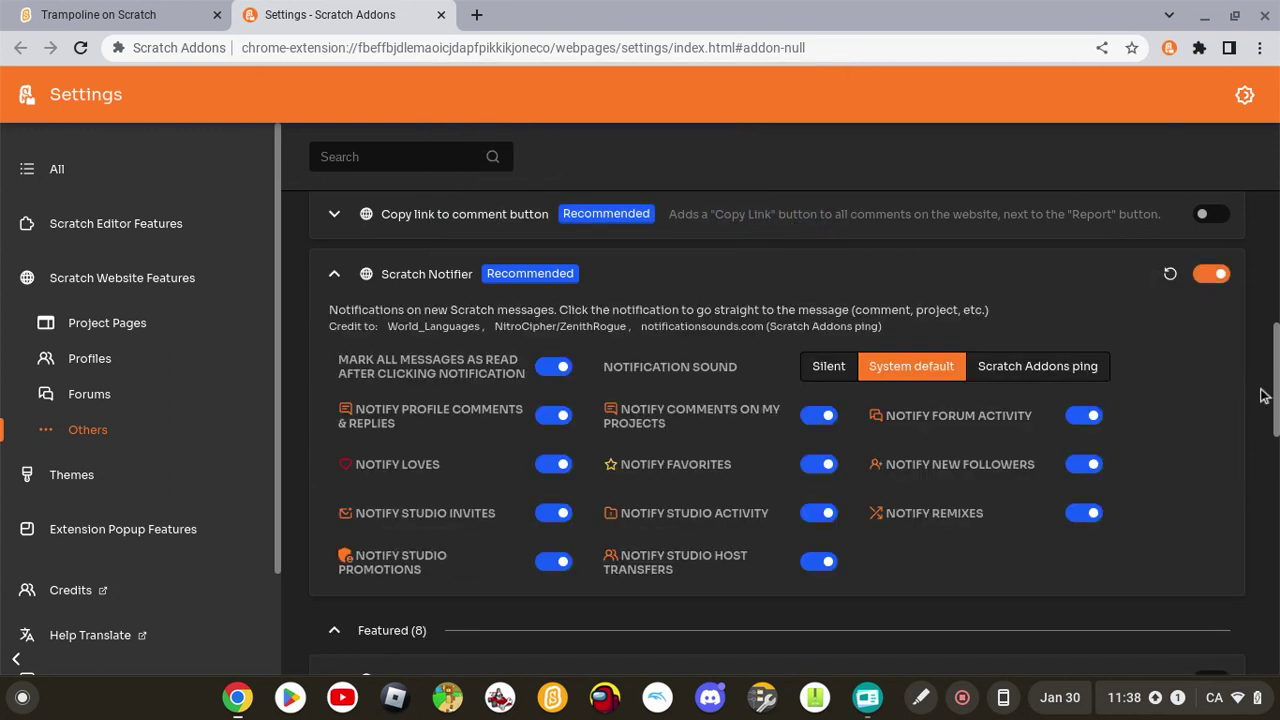
left_click(1093, 379)
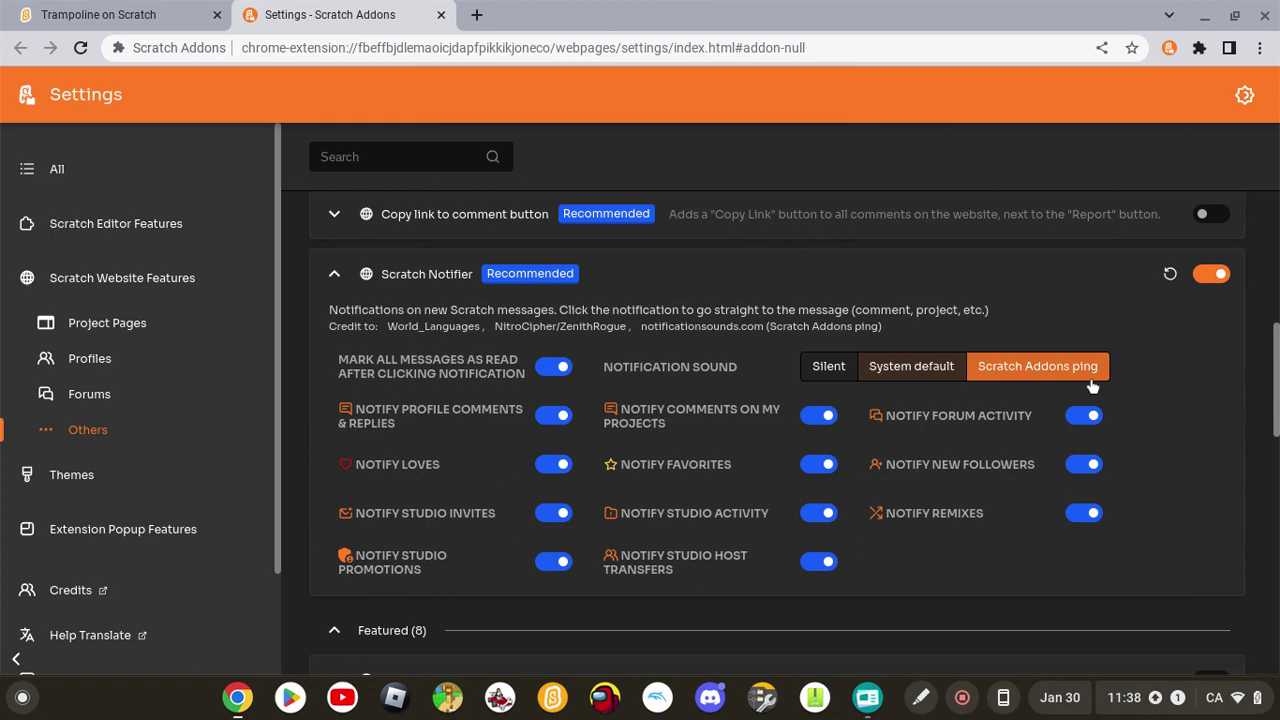
left_click(918, 370)
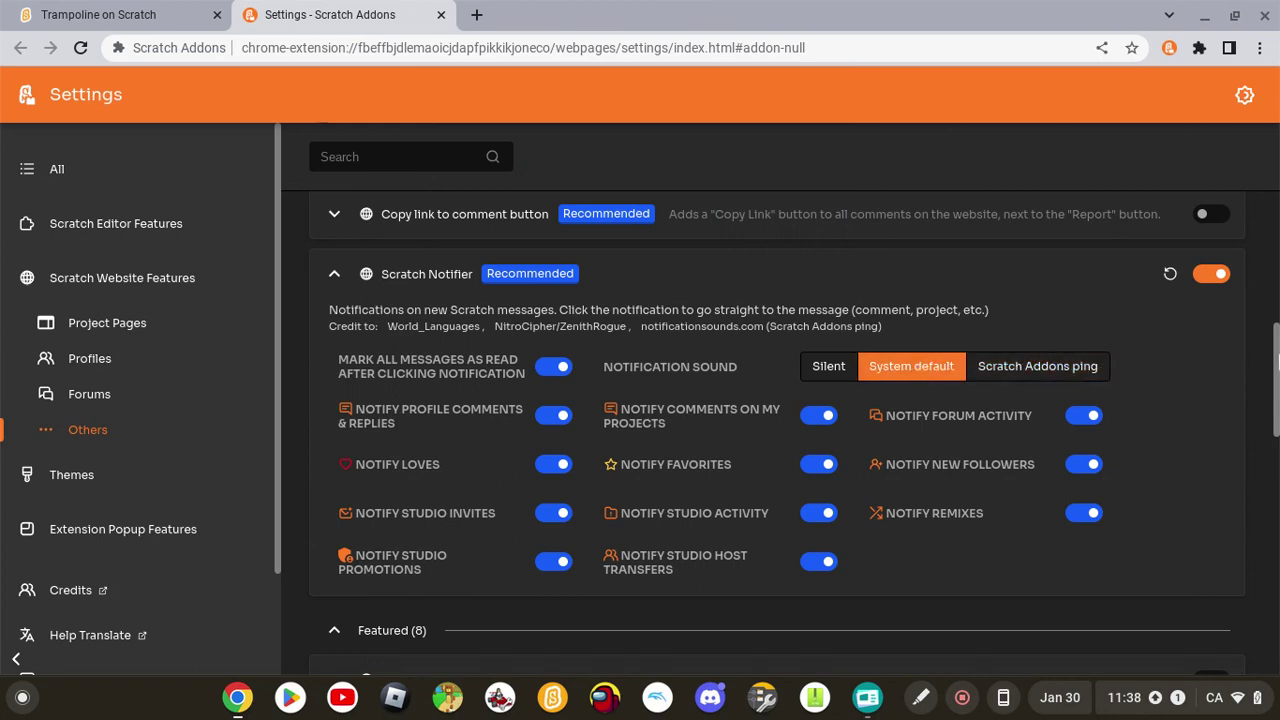
Close the addon settings, reload the Trampoline project editor and activate the screen pen tool.
left_click_drag(1274, 365, 1276, 601)
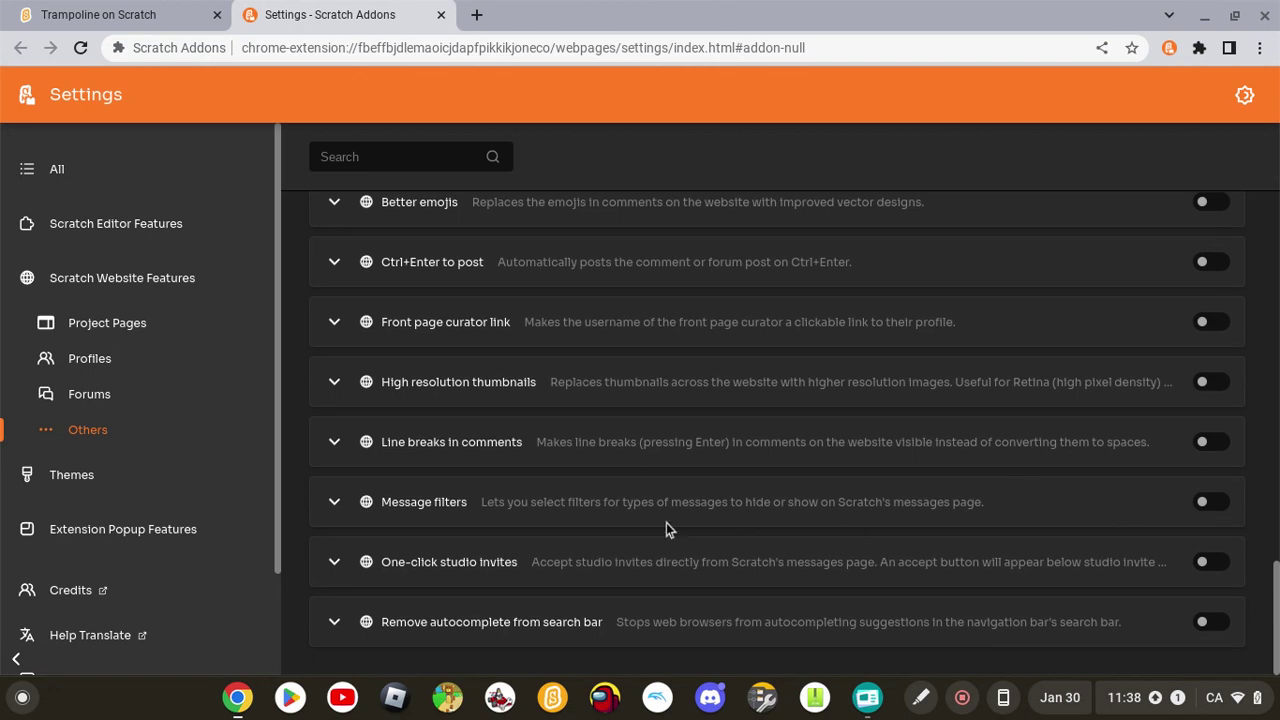
left_click(441, 15)
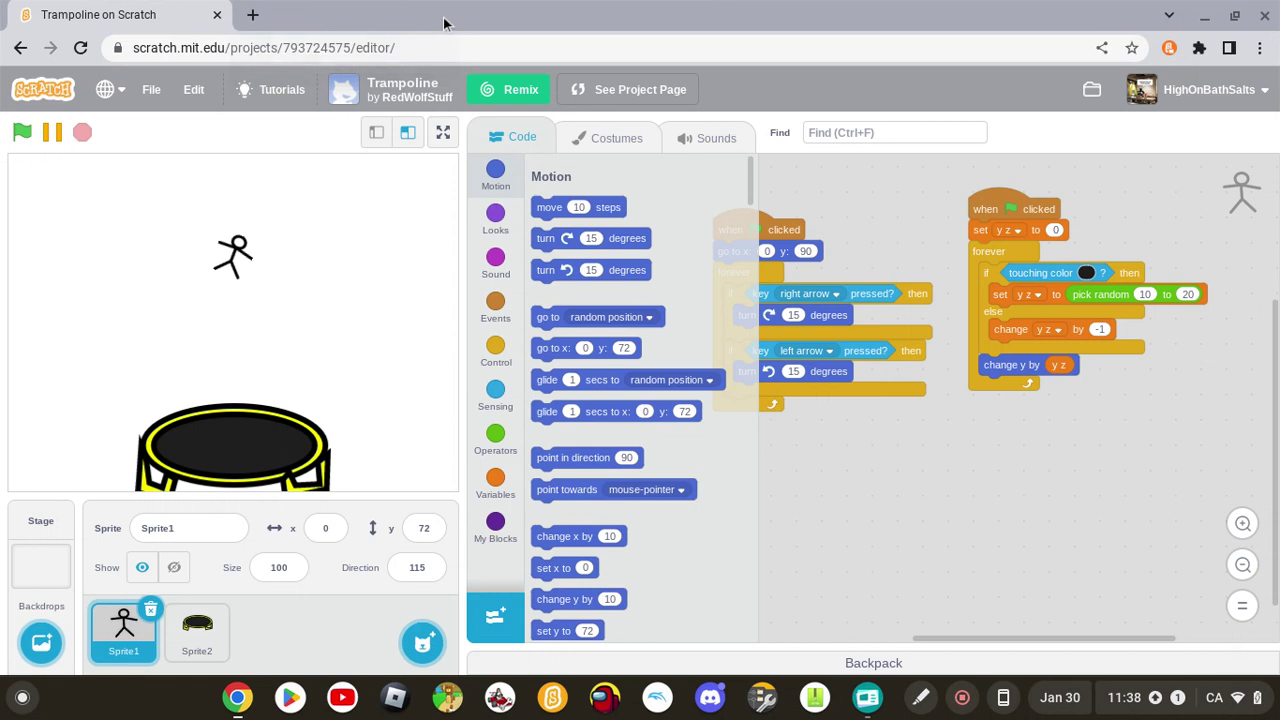
left_click(81, 48)
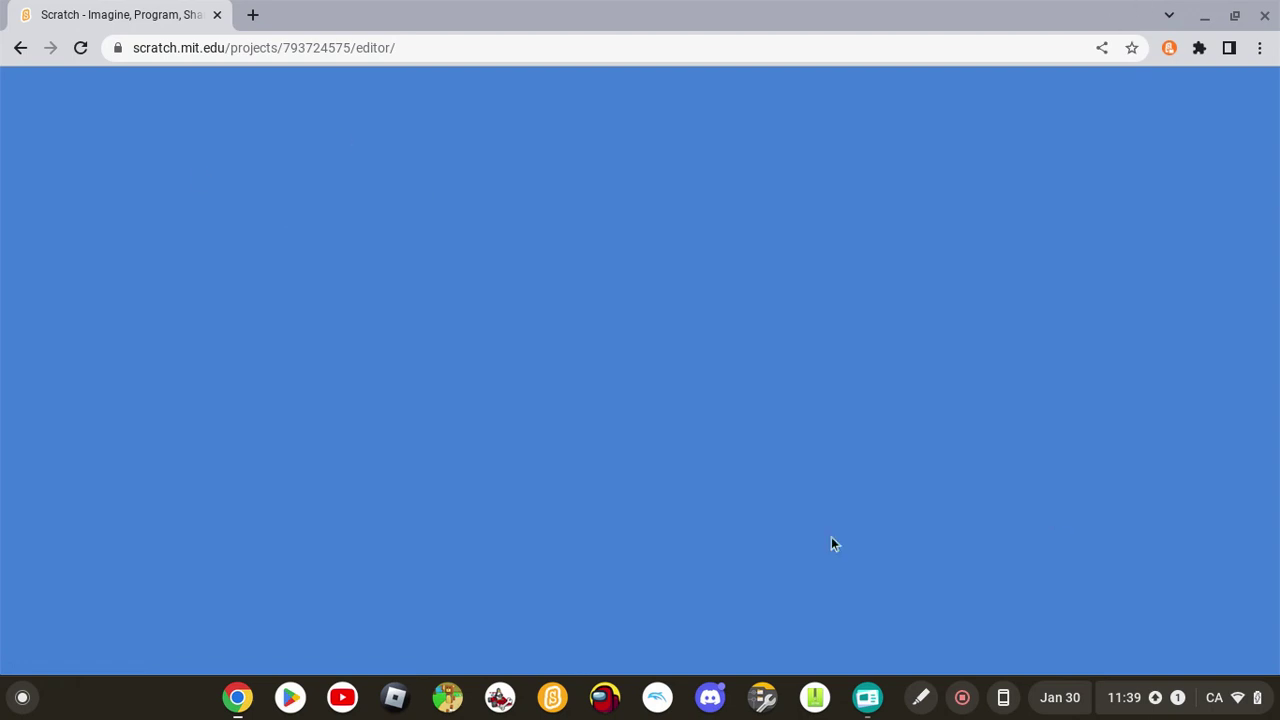
left_click(921, 697)
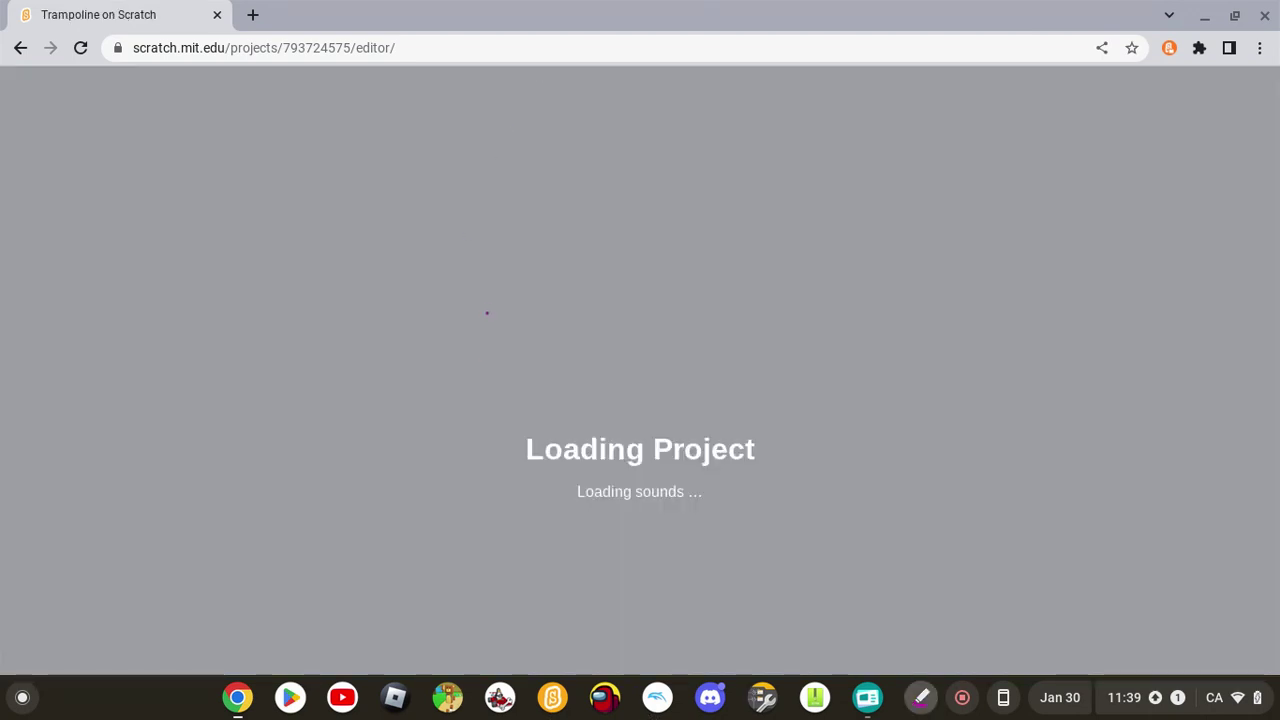
Scribble over the Trampoline editor with the screen pen and turn the pen off to clear the marks.
mouse_move(562, 160)
left_mouse_down()
mouse_move(437, 335)
mouse_move(579, 322)
mouse_move(532, 438)
mouse_move(703, 367)
mouse_move(971, 355)
mouse_move(925, 286)
mouse_move(577, 263)
mouse_move(916, 193)
mouse_move(936, 228)
mouse_move(918, 286)
mouse_move(903, 185)
mouse_move(714, 88)
mouse_move(548, 122)
mouse_move(517, 185)
left_mouse_up()
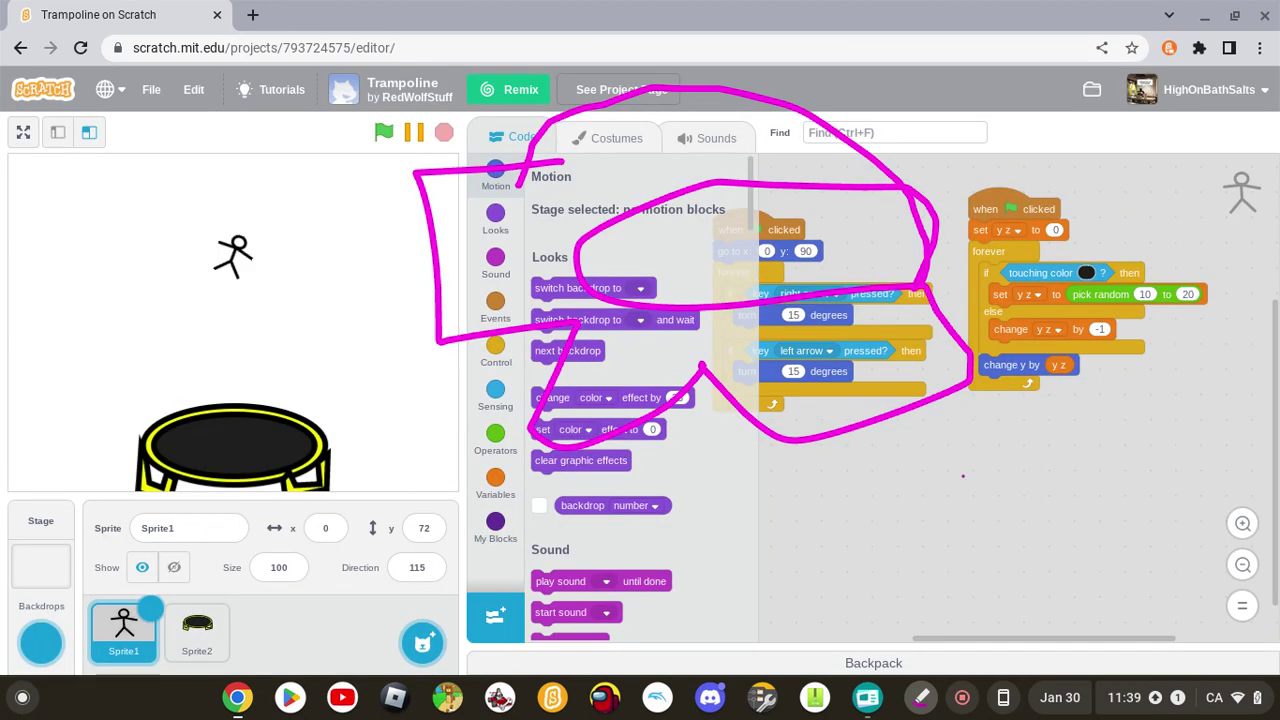
left_click(920, 700)
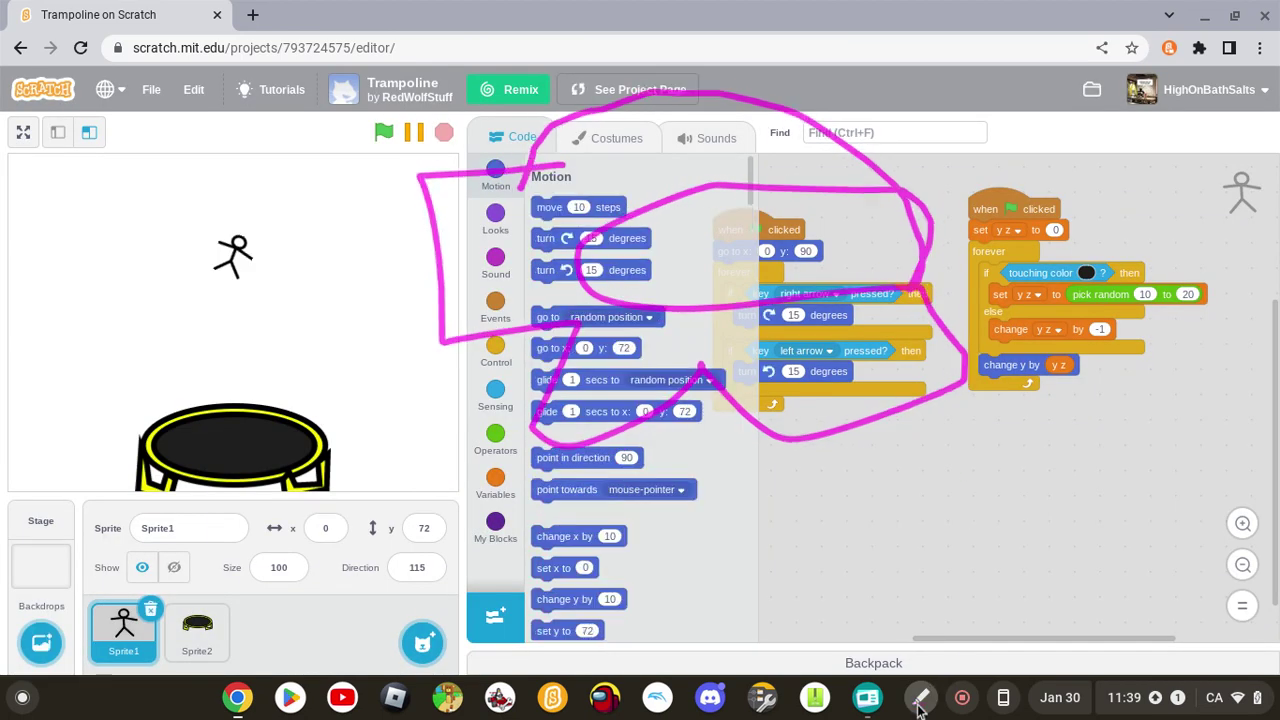
Run the Trampoline project and show its stage in full screen.
scroll(851, 603, "up", 5)
scroll(851, 603, "right", 4)
left_click(860, 598)
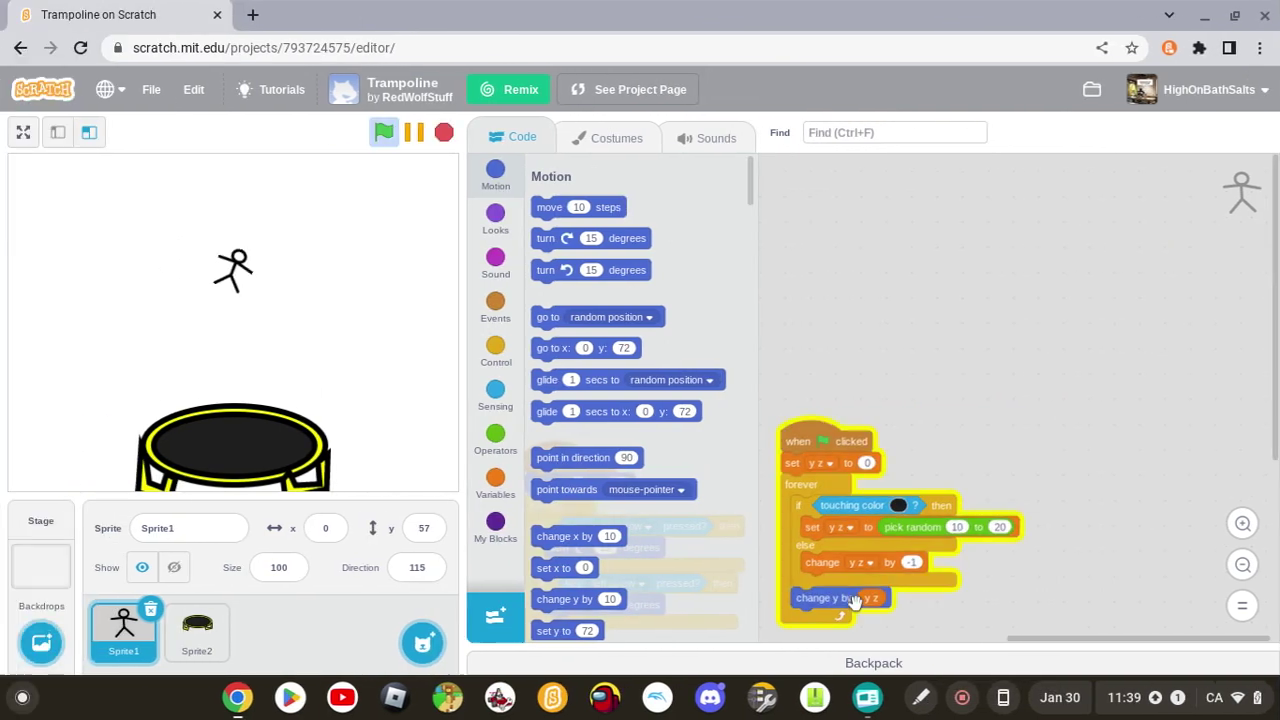
left_click(28, 138)
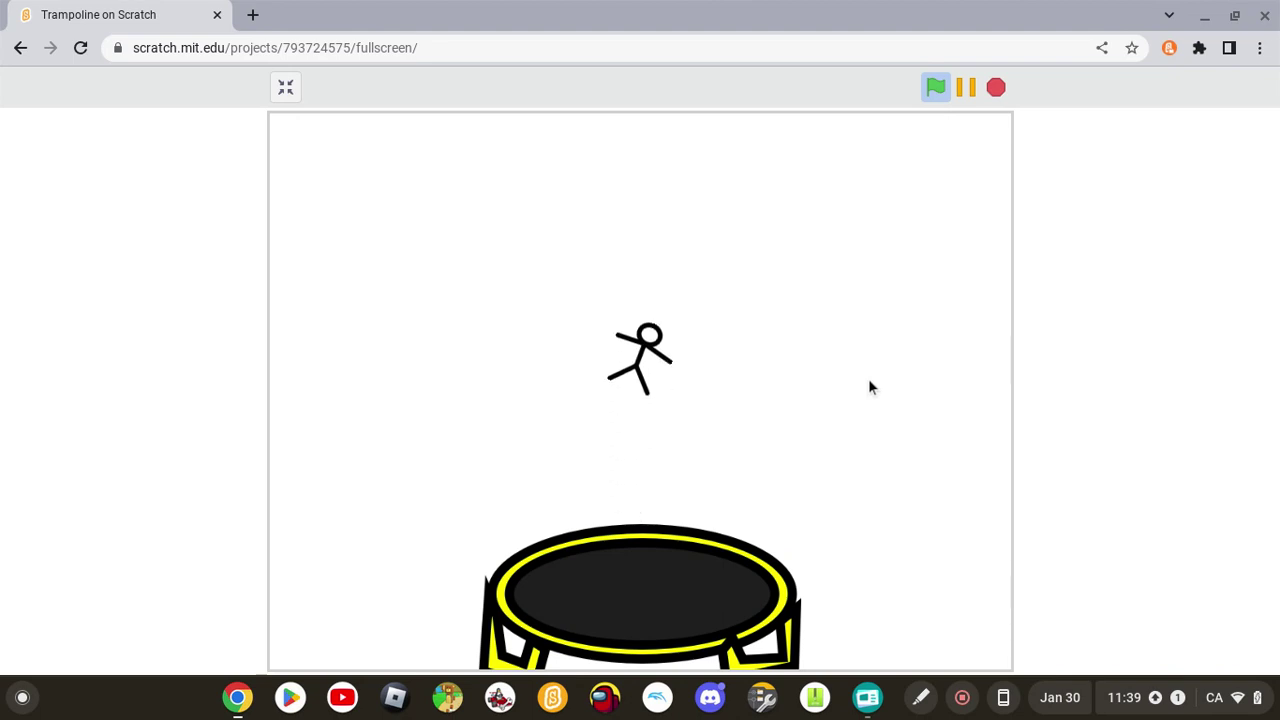
key("super+a")
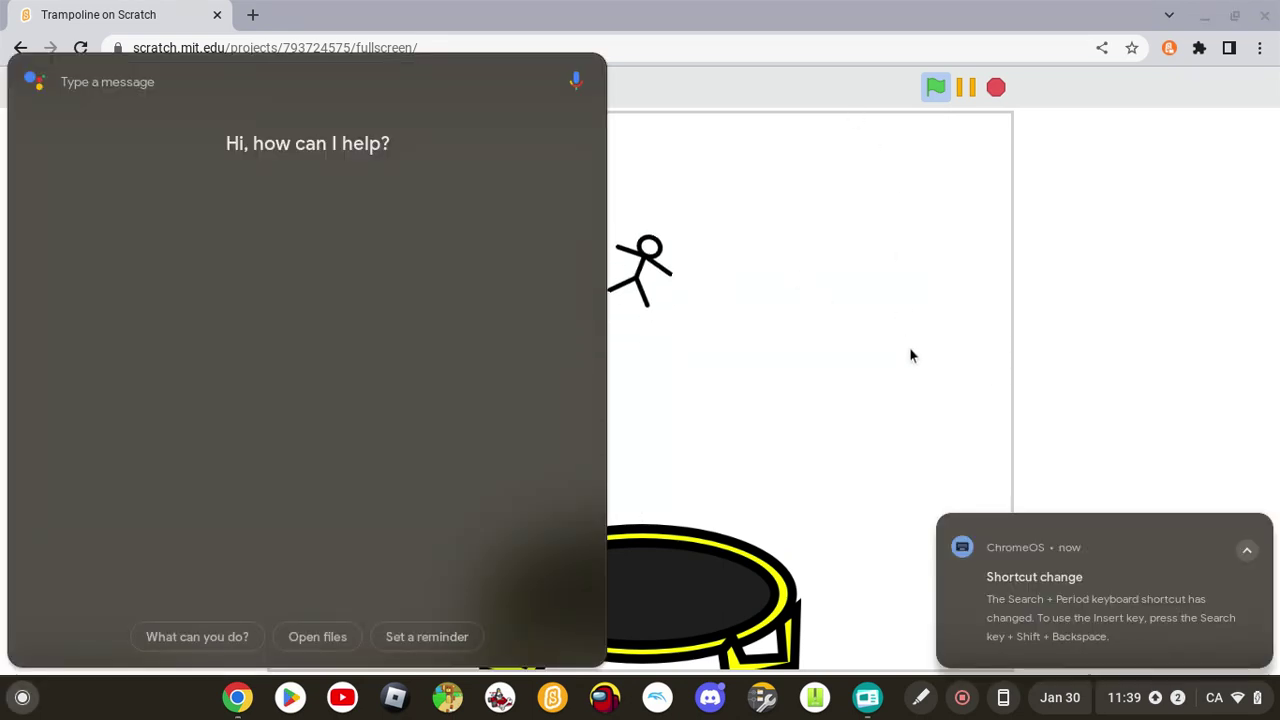
left_click(973, 338)
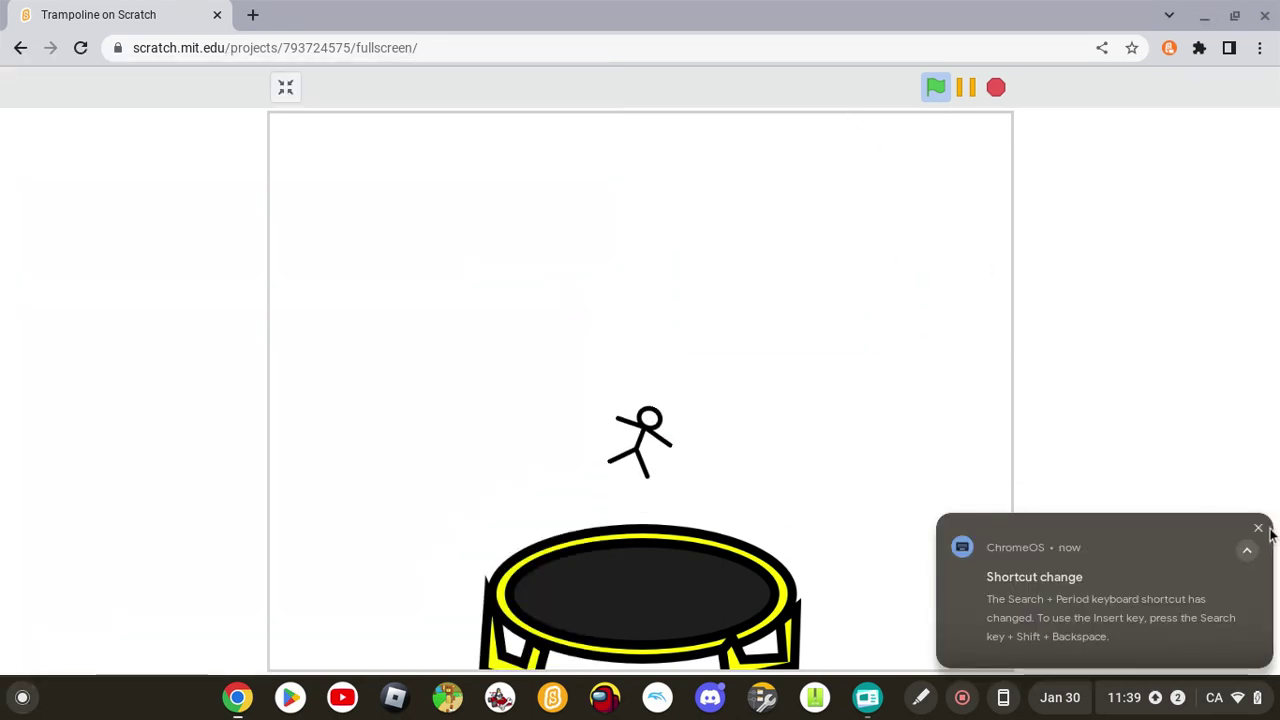
left_click(1262, 527)
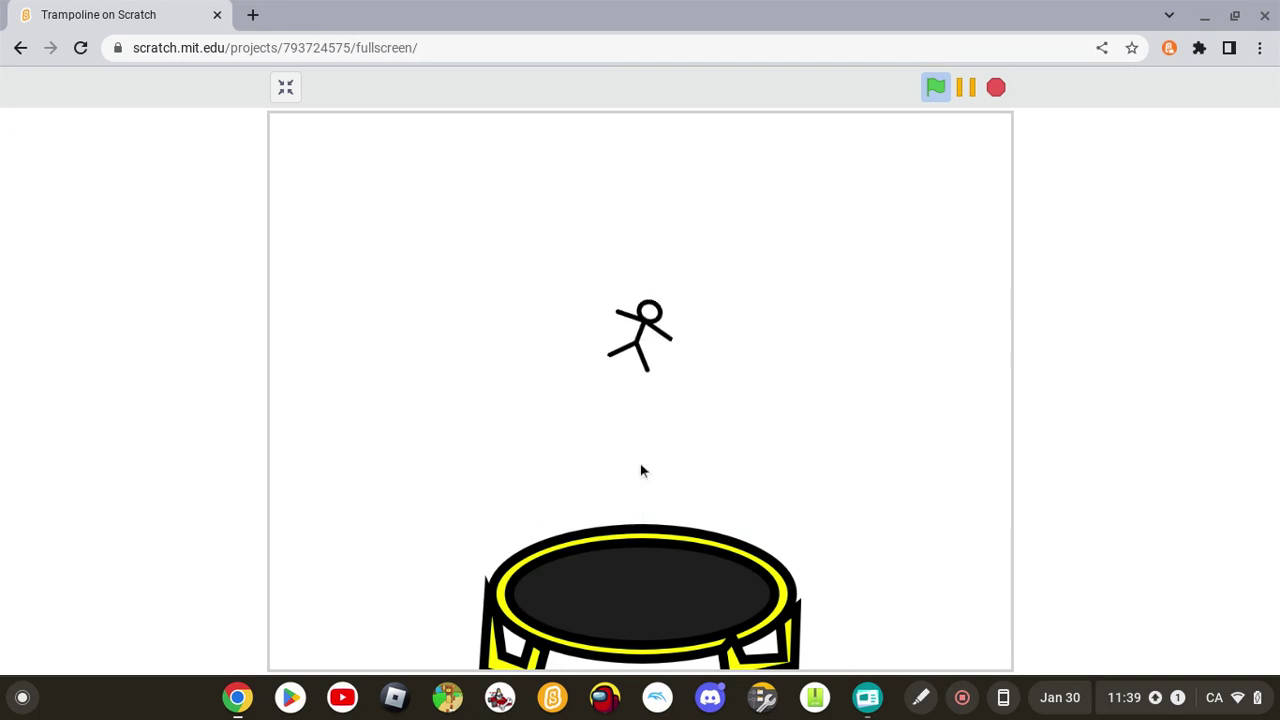
Stop and restart the project in full screen, and return to the editor.
left_click(1006, 88)
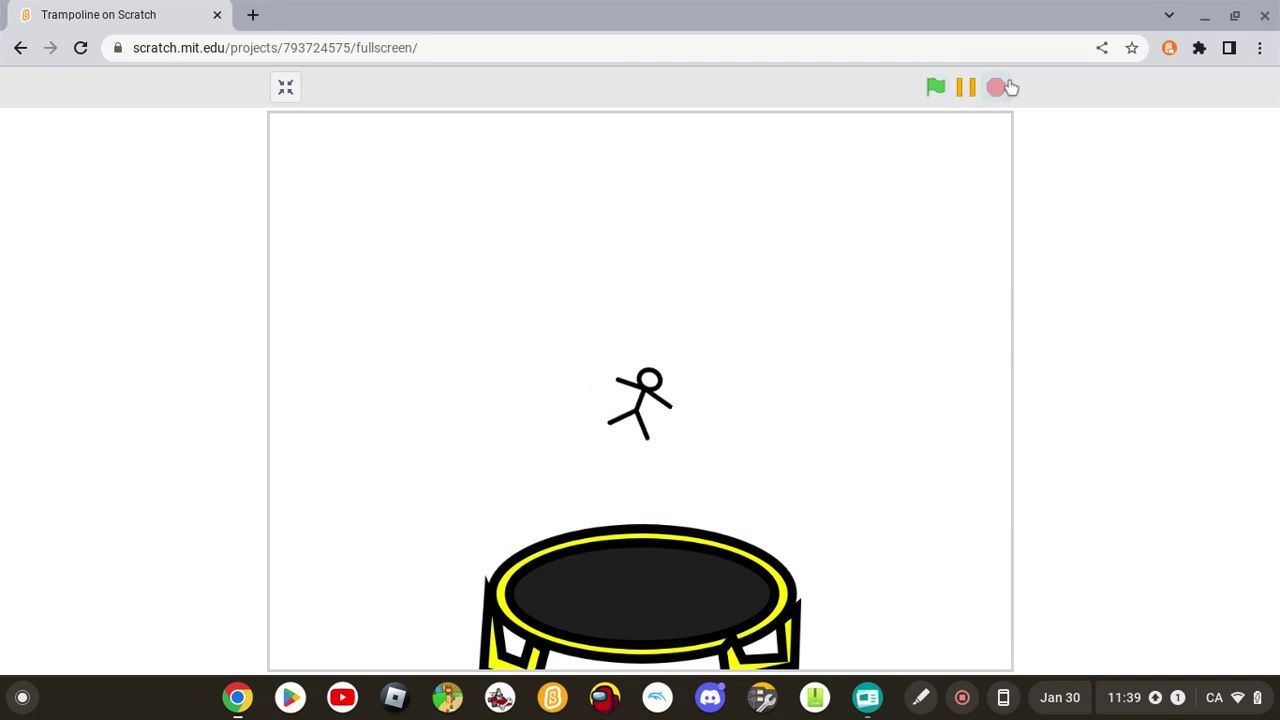
left_click(935, 88)
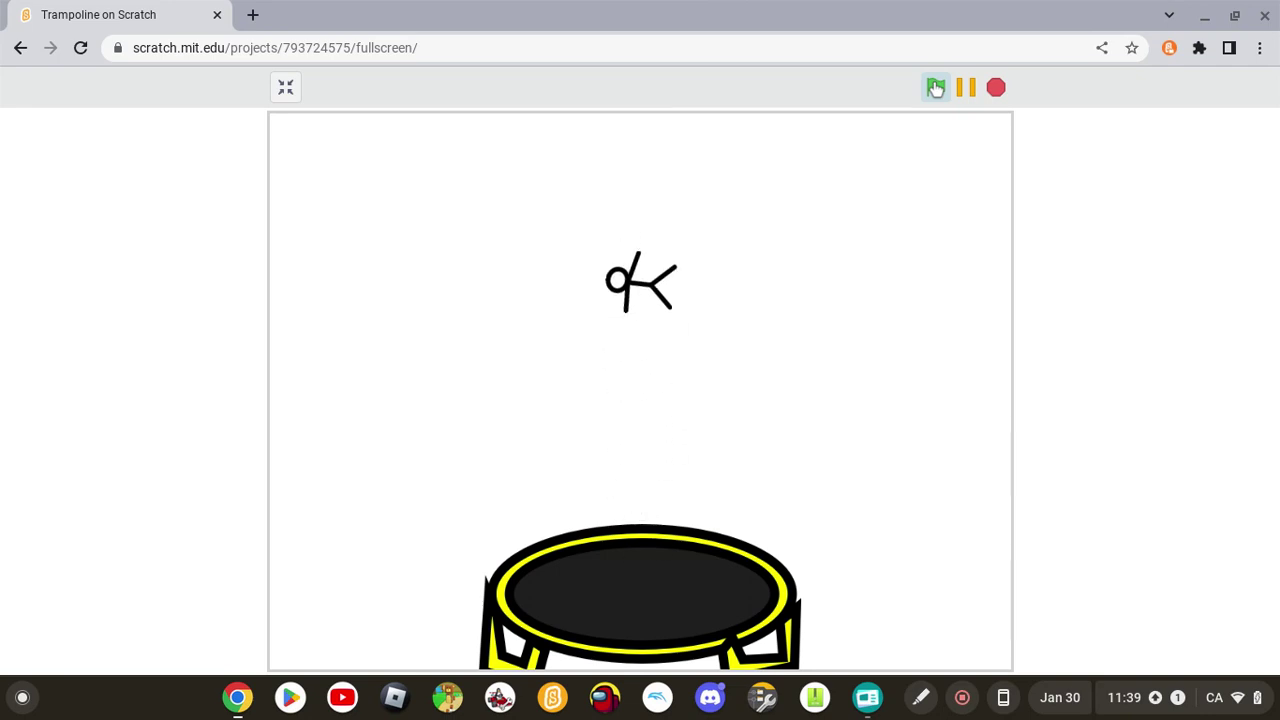
left_click(287, 90)
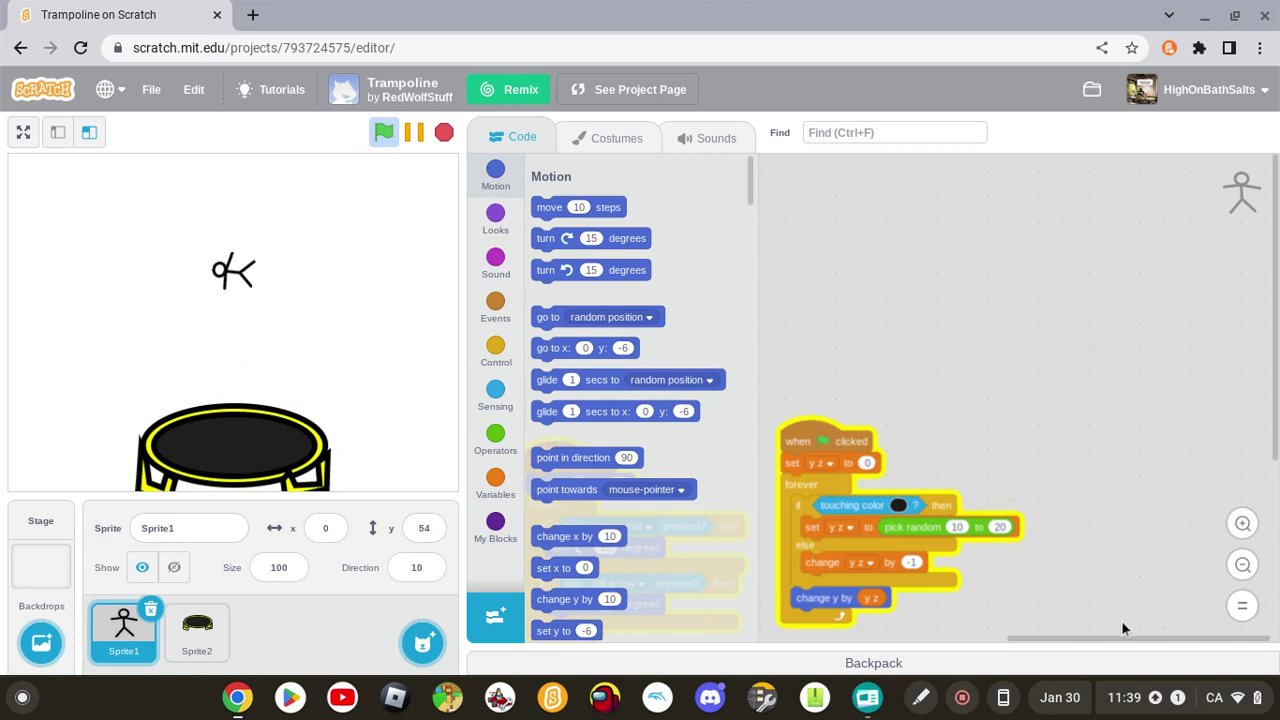
Look over the stick figure's scripts in the code area and open its Meow sound.
left_click_drag(1120, 640, 974, 663)
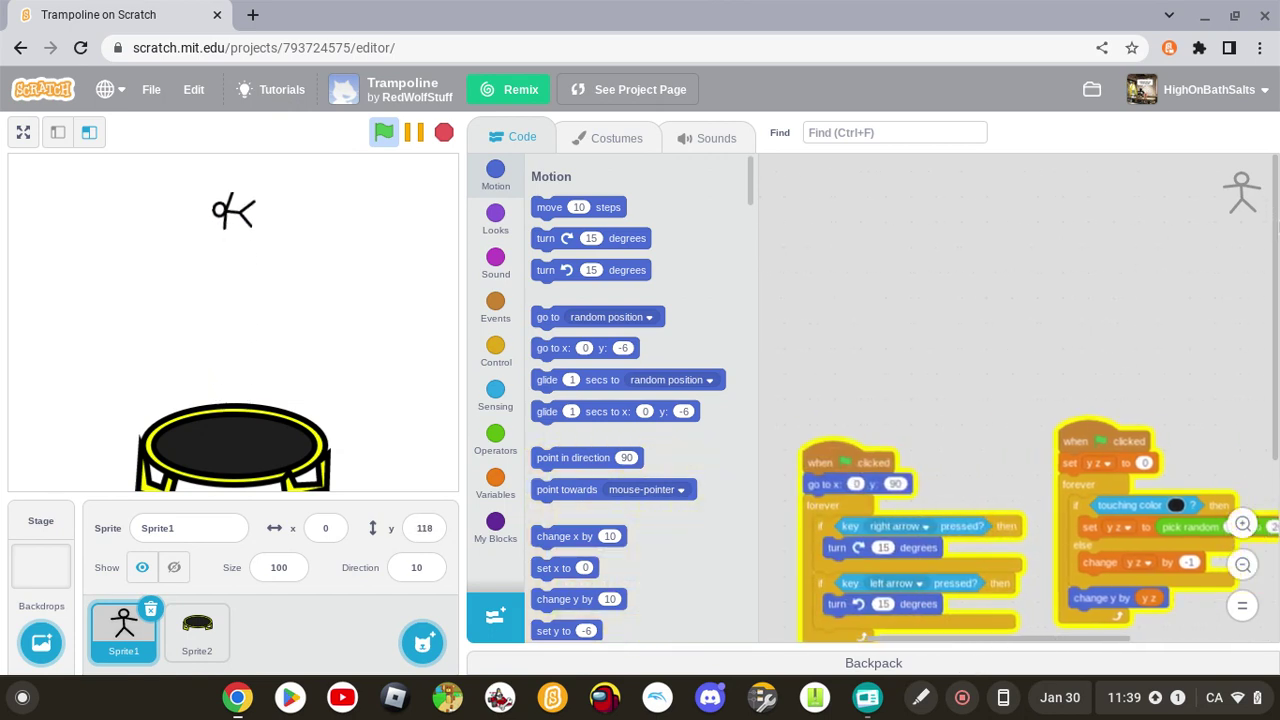
left_click_drag(1276, 256, 1277, 313)
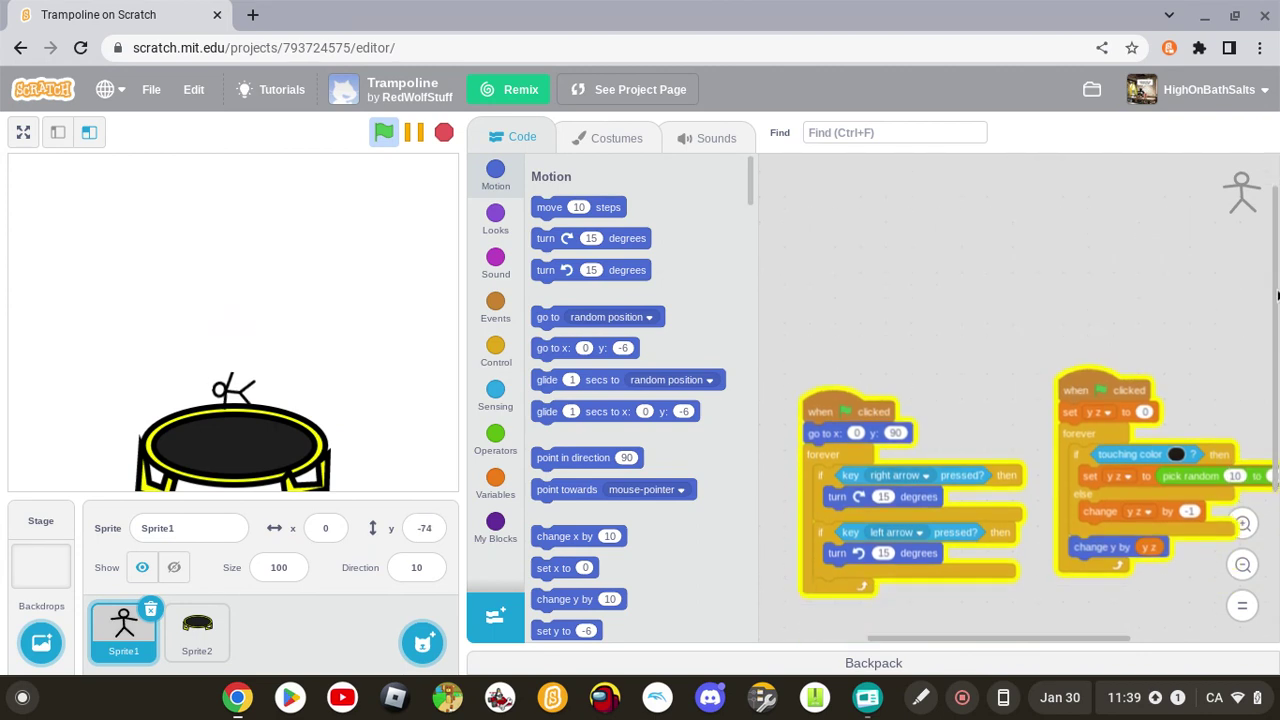
scroll(880, 175, "left", 2)
scroll(977, 243, "down", 2)
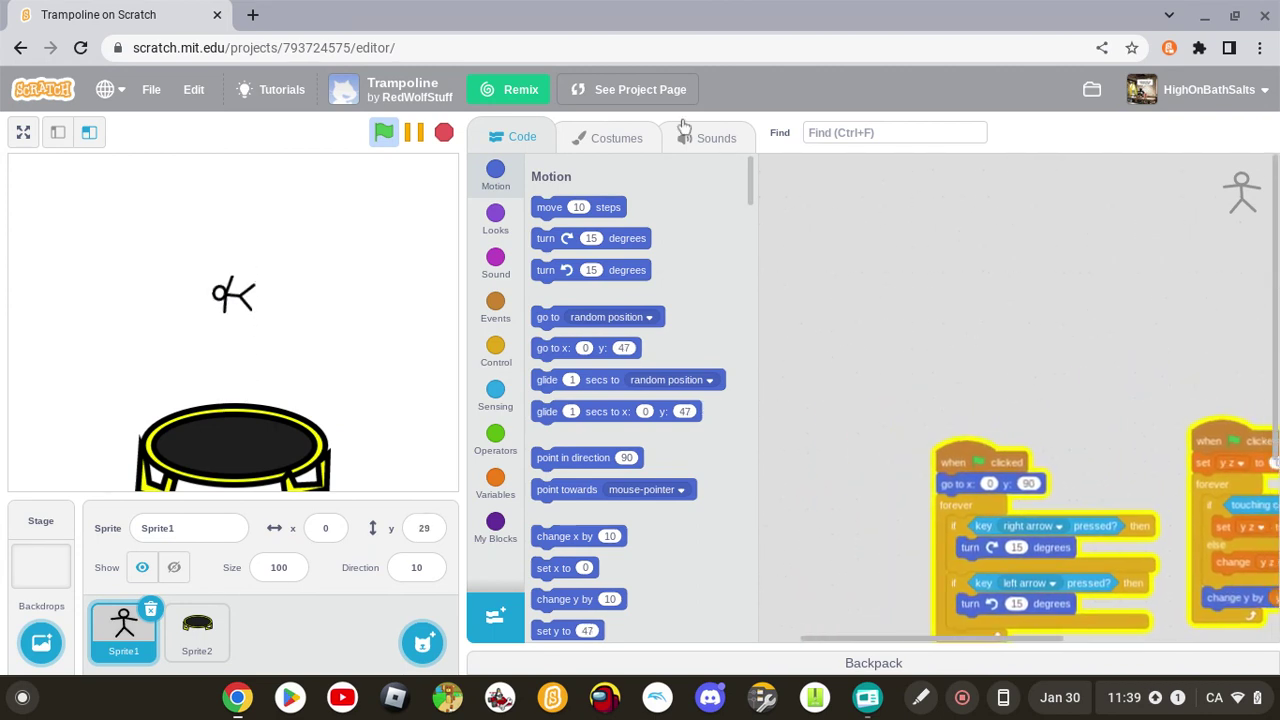
scroll(977, 243, "right", 3)
left_click(686, 147)
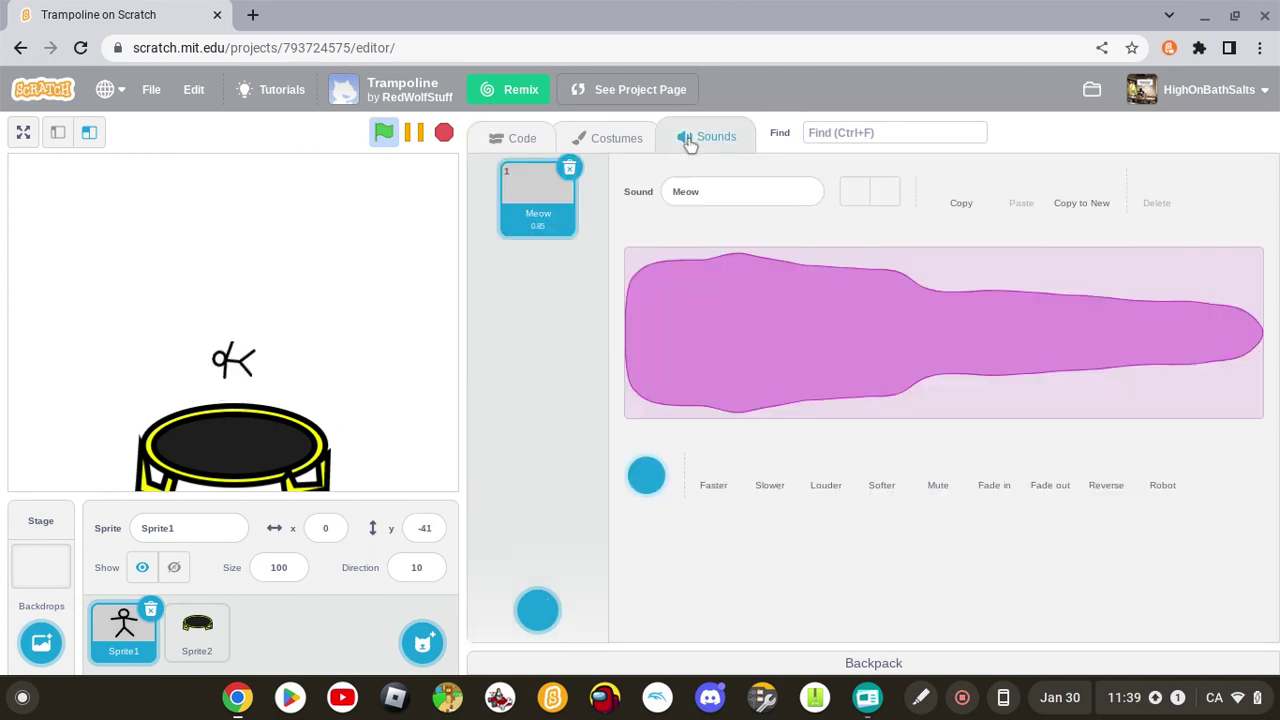
Delete the cat costume, costume2, from the stick figure sprite.
left_click(645, 143)
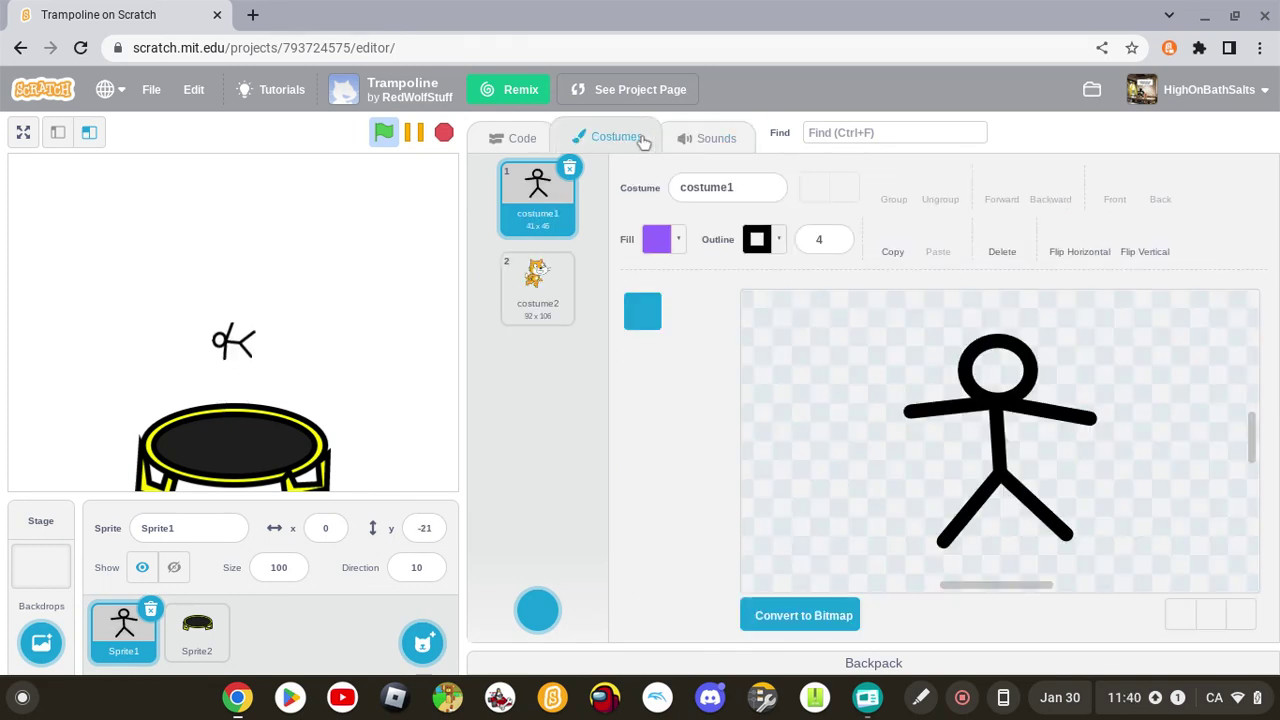
left_click(566, 268)
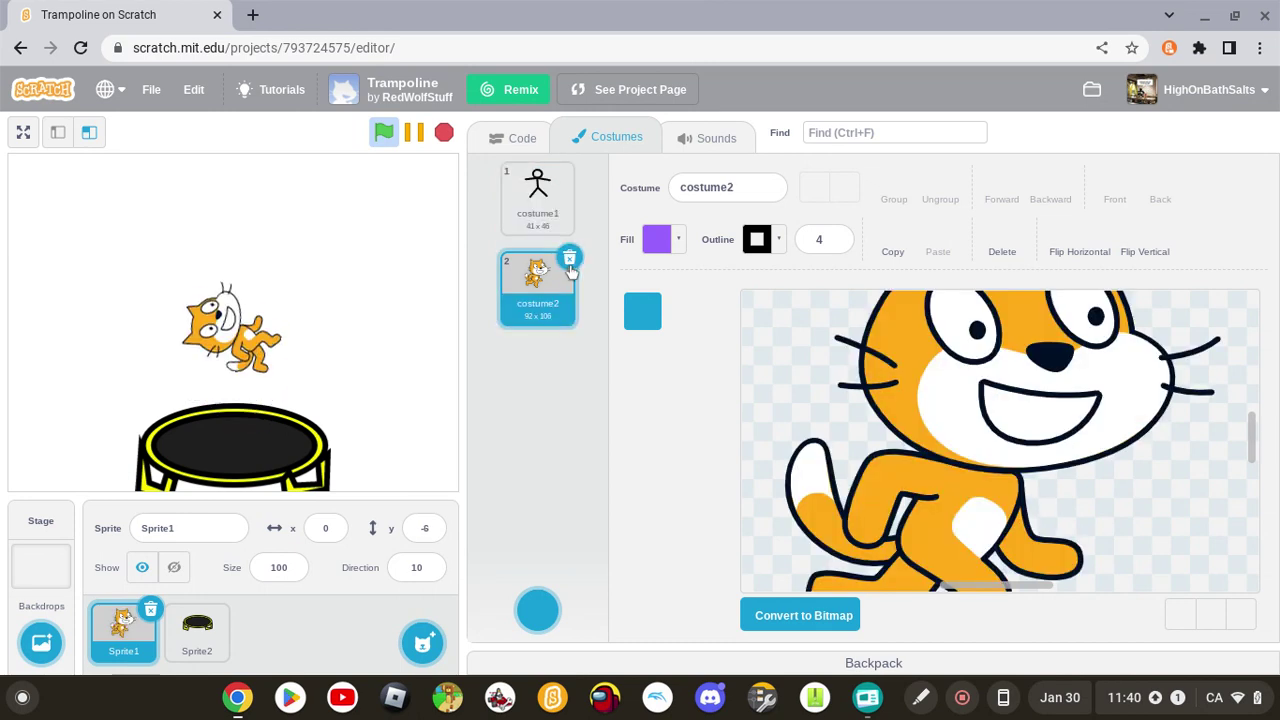
left_click(569, 258)
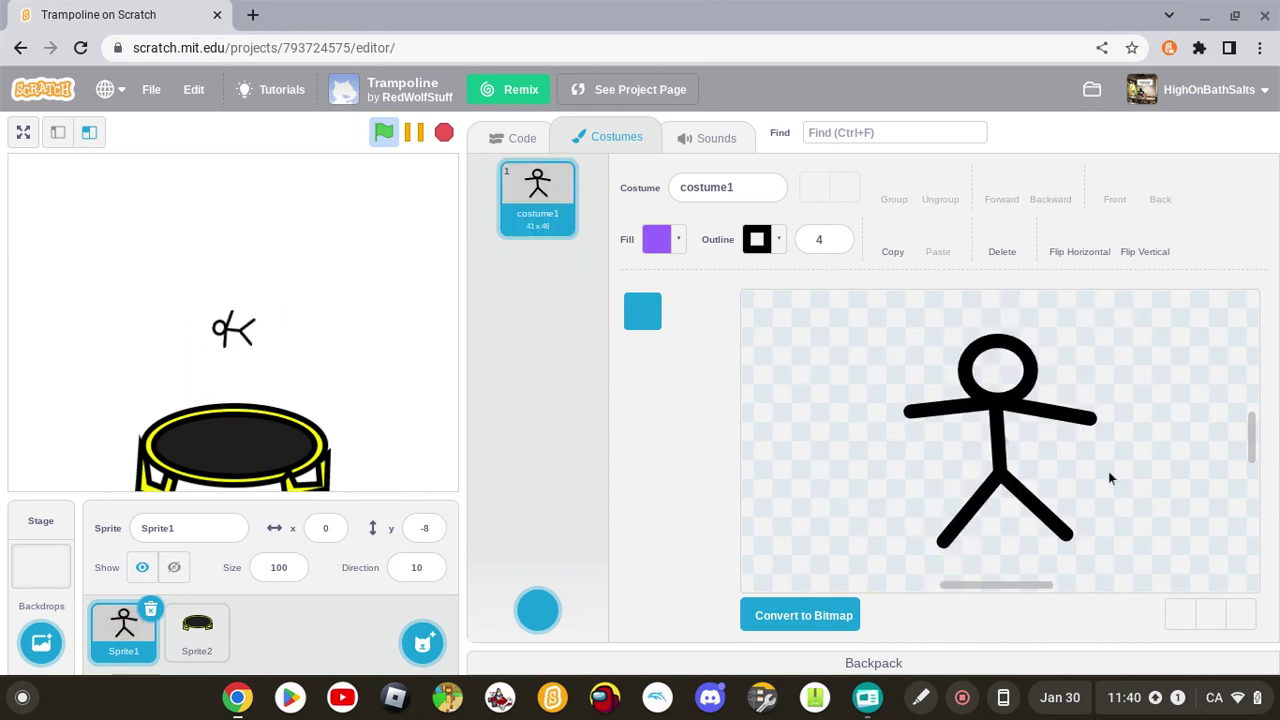
Try a black fill colour, shift the stick figure's head slightly sideways and undo the shift.
left_click(677, 242)
left_click_drag(712, 440, 476, 465)
left_click(513, 487)
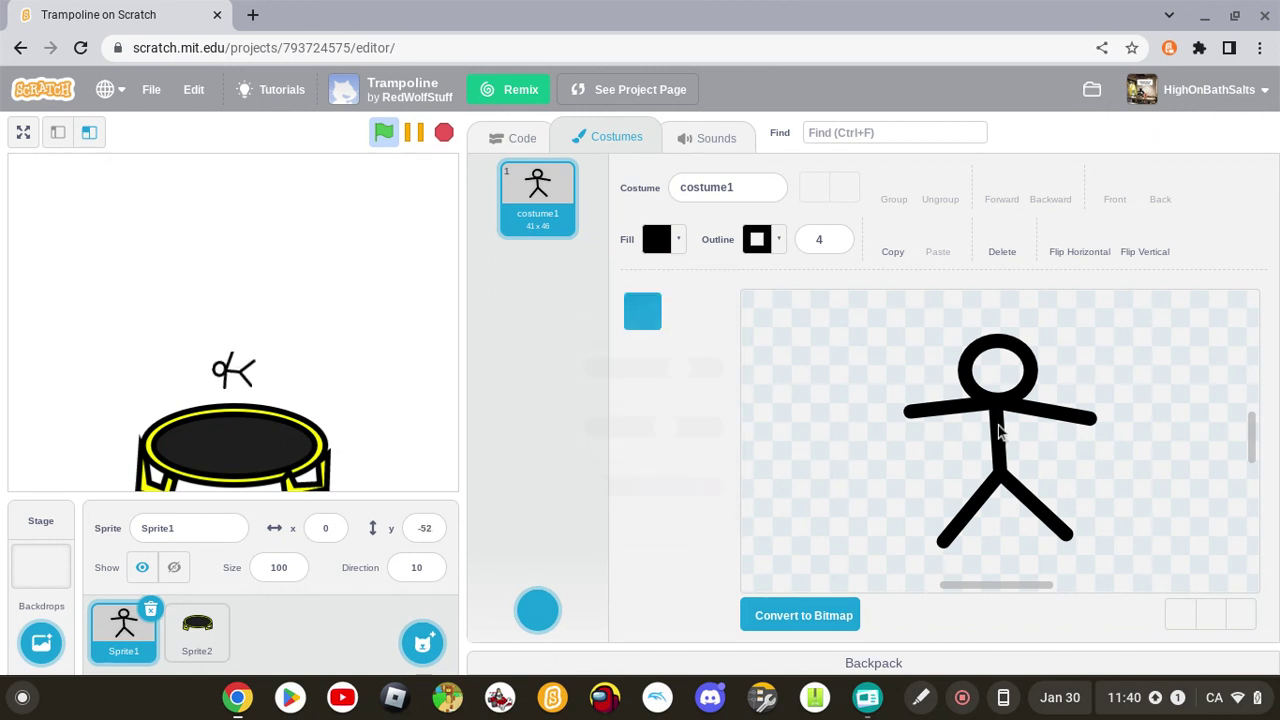
left_click_drag(1025, 365, 1041, 365)
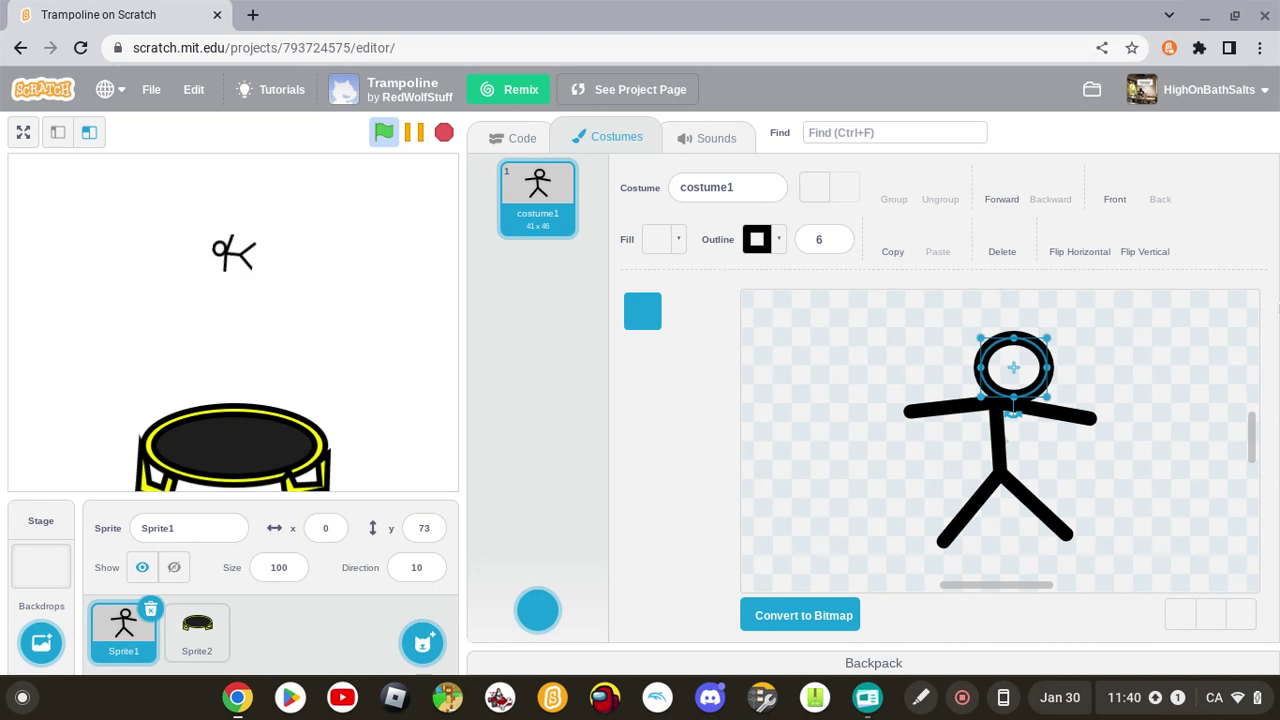
left_click(805, 194)
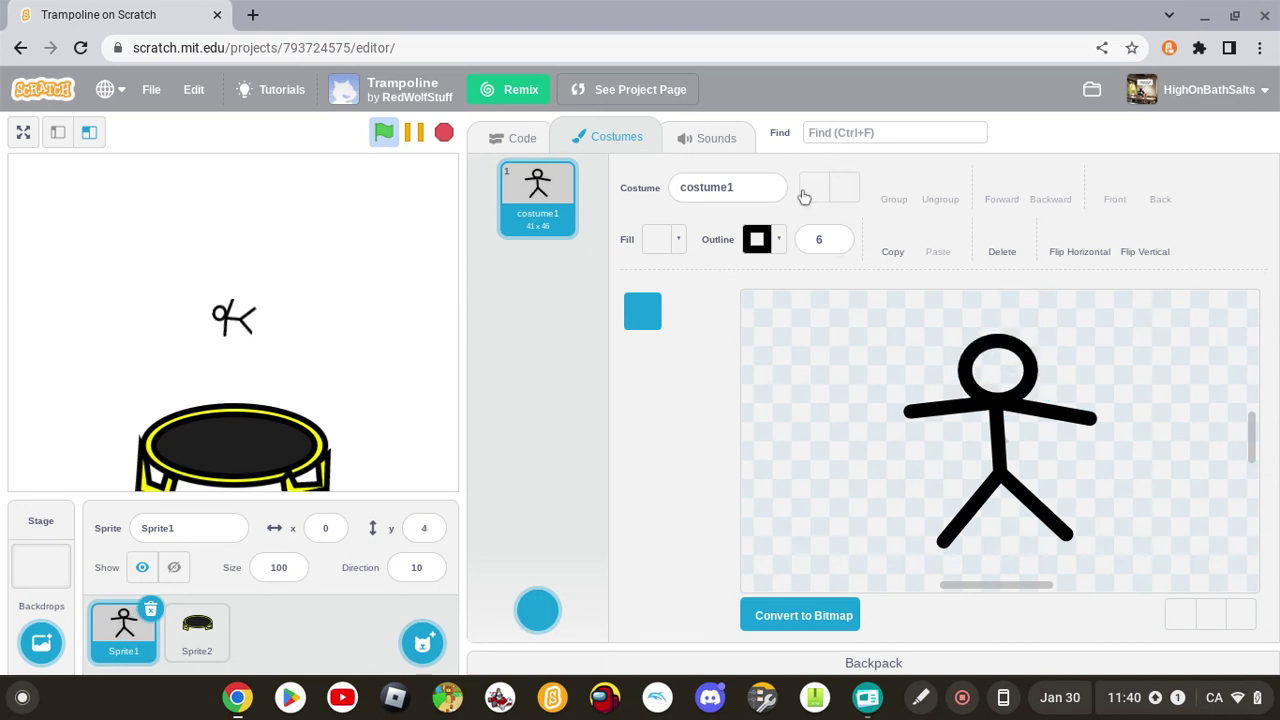
Try out the costume editor's Reshape, Brush, Eraser, Fill, Text, Line, Circle and Rectangle tools without drawing anything.
left_click(709, 316)
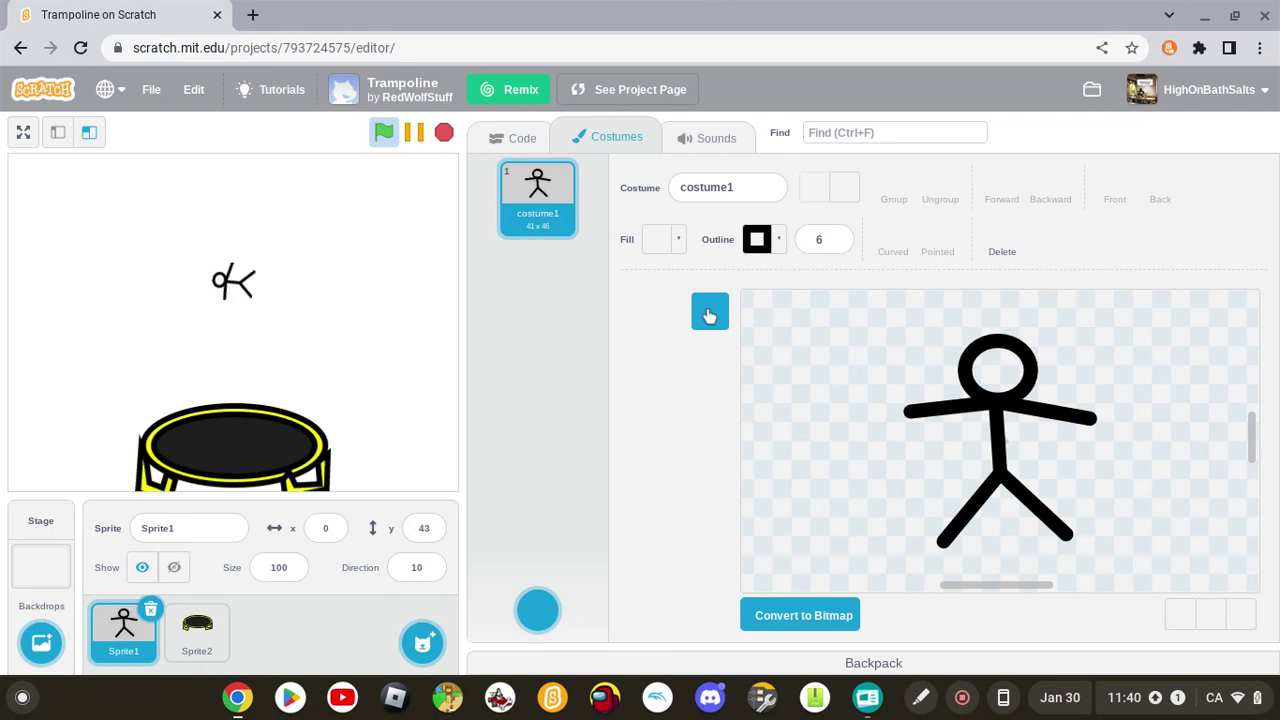
left_click(640, 366)
left_click(706, 366)
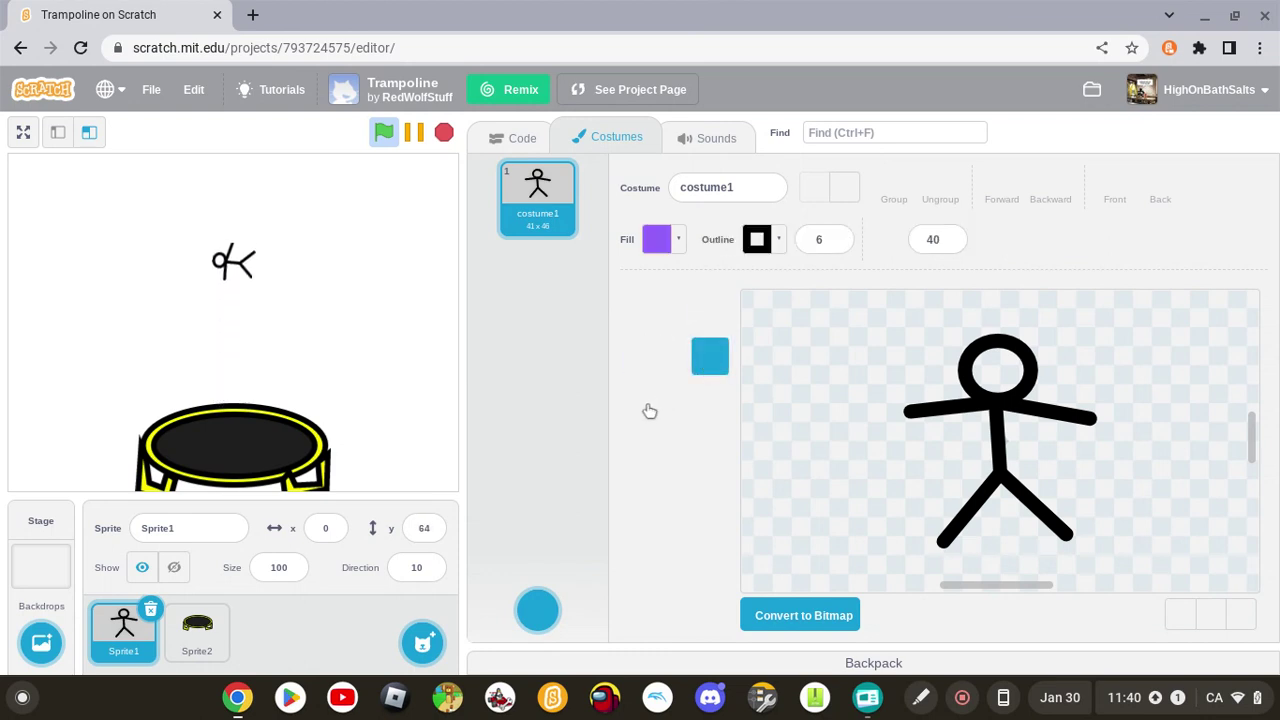
left_click(645, 403)
left_click(706, 408)
left_click(645, 450)
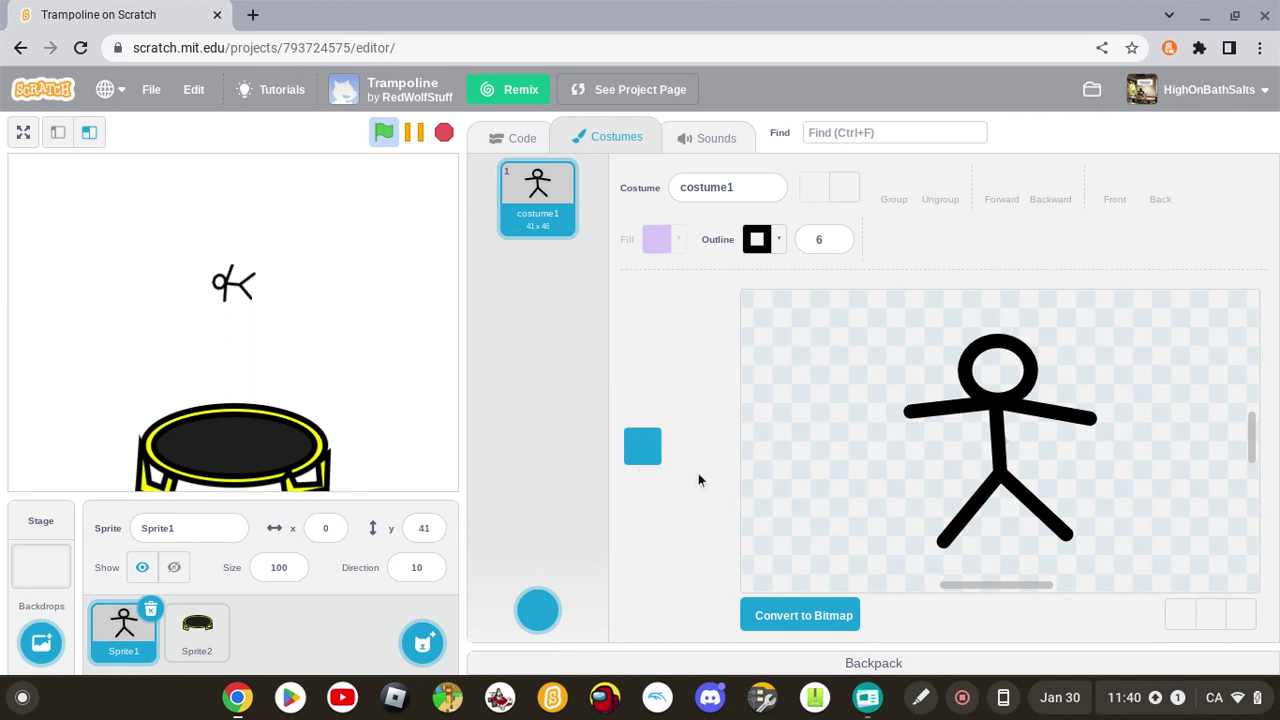
left_click(710, 447)
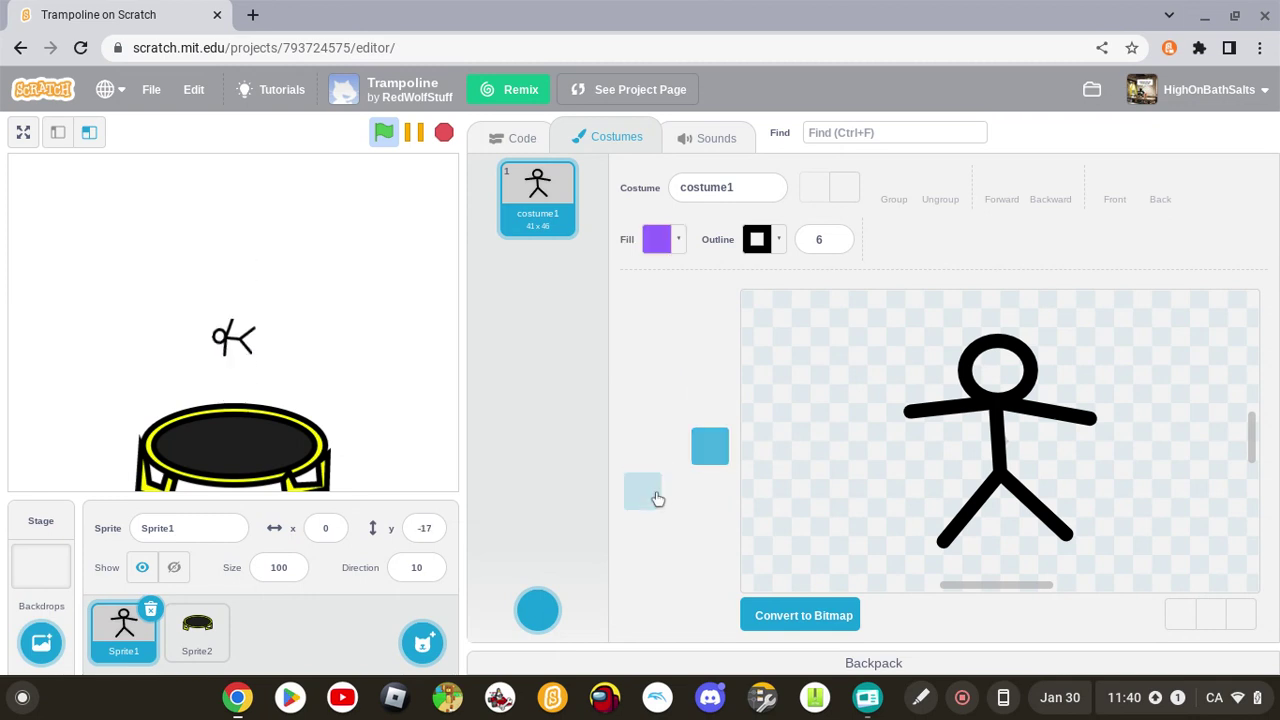
left_click(645, 491)
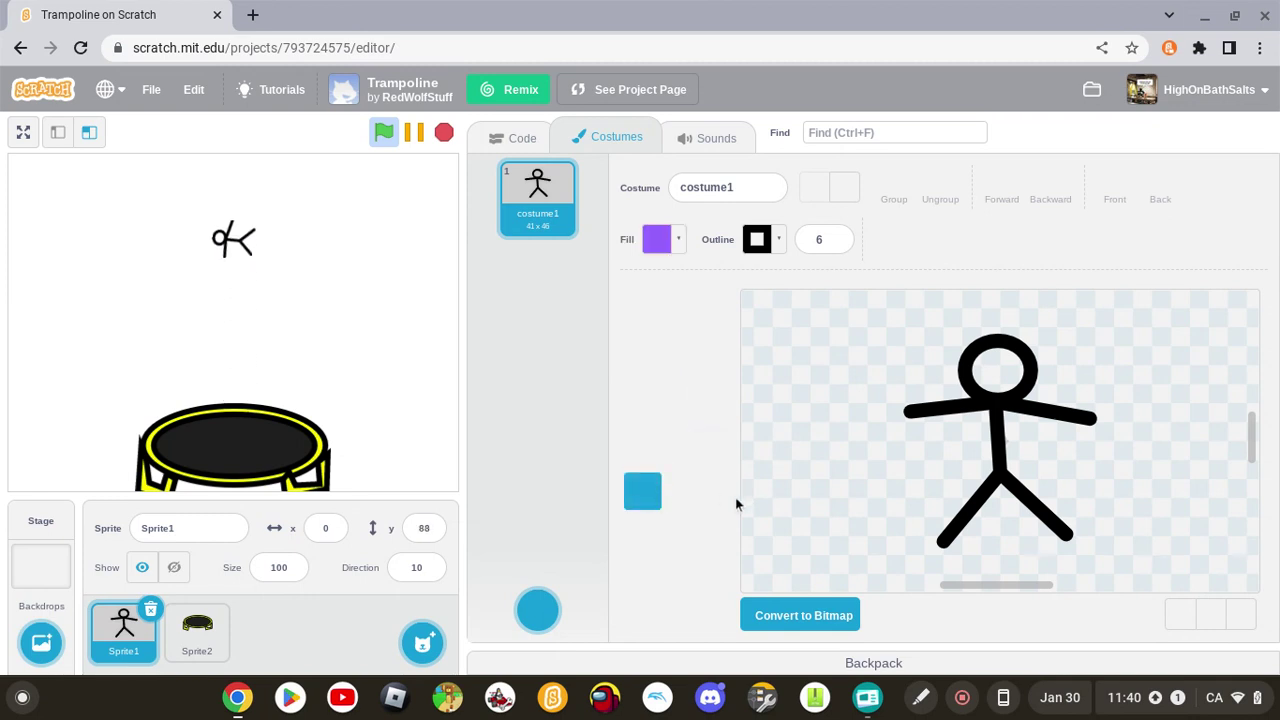
left_click(649, 307)
Select the Brush tool and make its fill colour black by setting the brightness to 0.
left_click(639, 355)
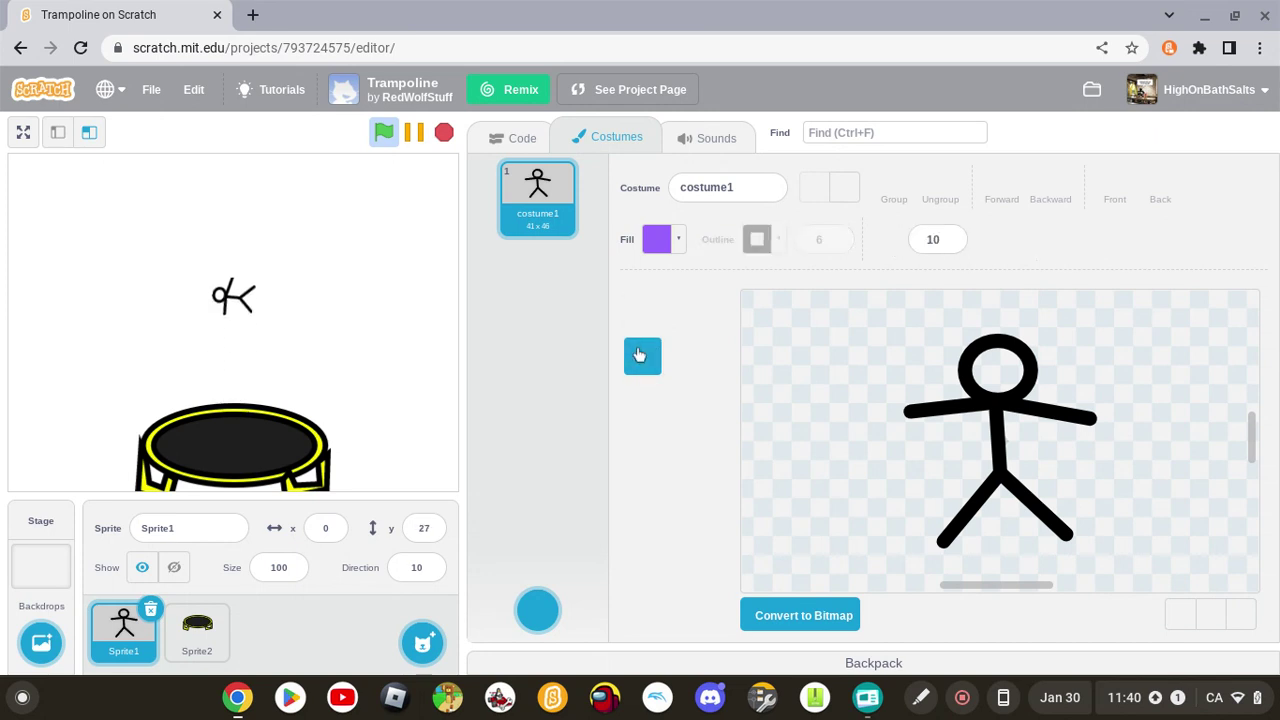
left_click(672, 257)
left_click_drag(711, 424, 547, 437)
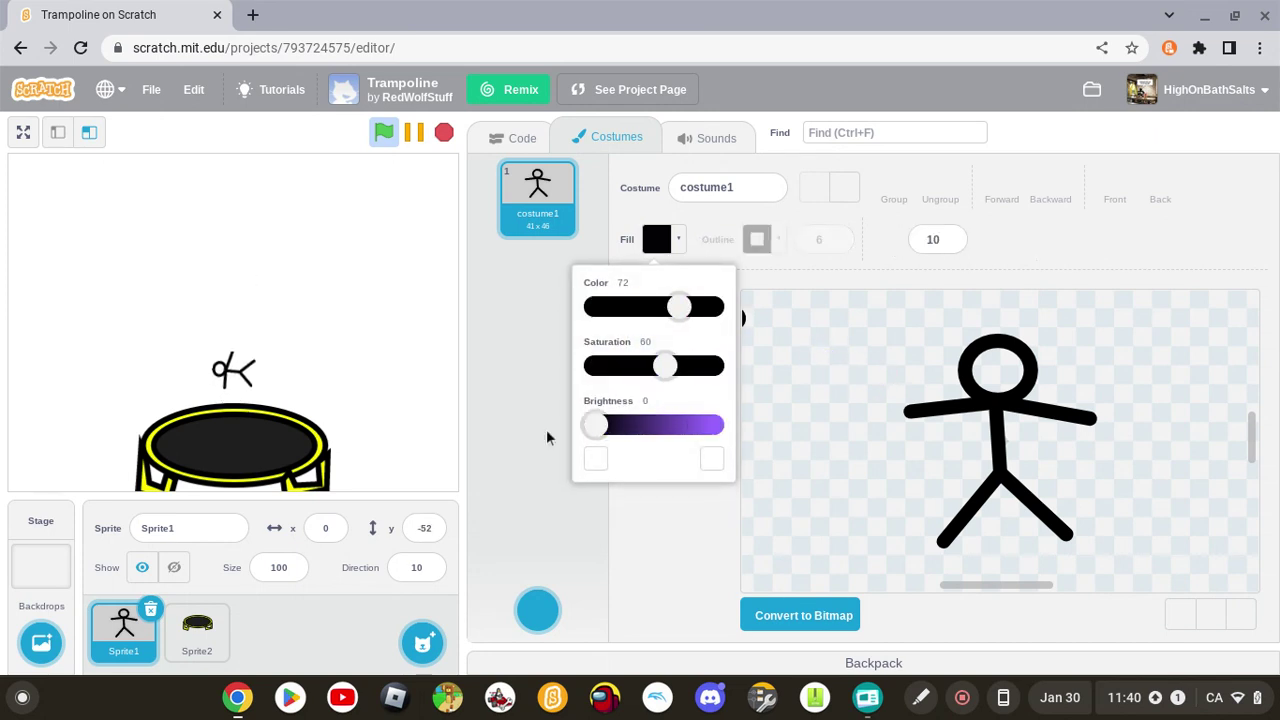
left_click(1011, 247)
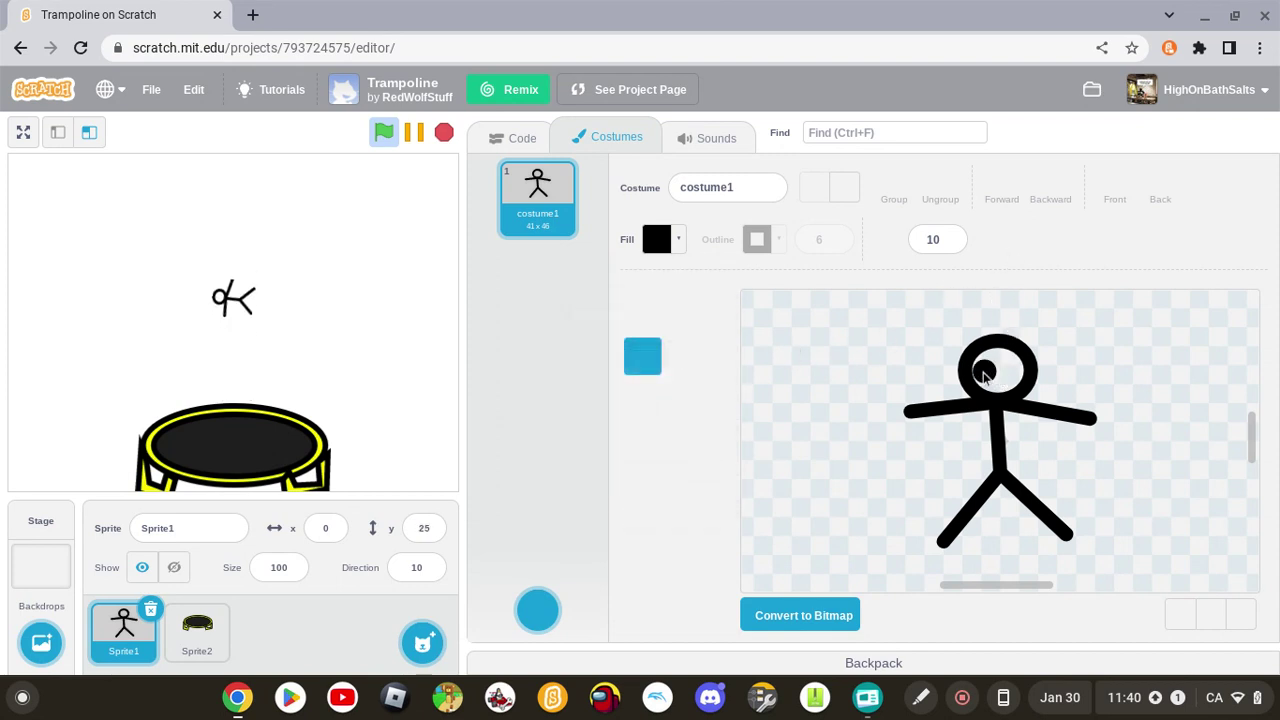
Set the brush size to 5 and paint two eyes inside the stick figure's head.
triple_click(951, 243)
left_click(951, 243)
left_click(987, 368)
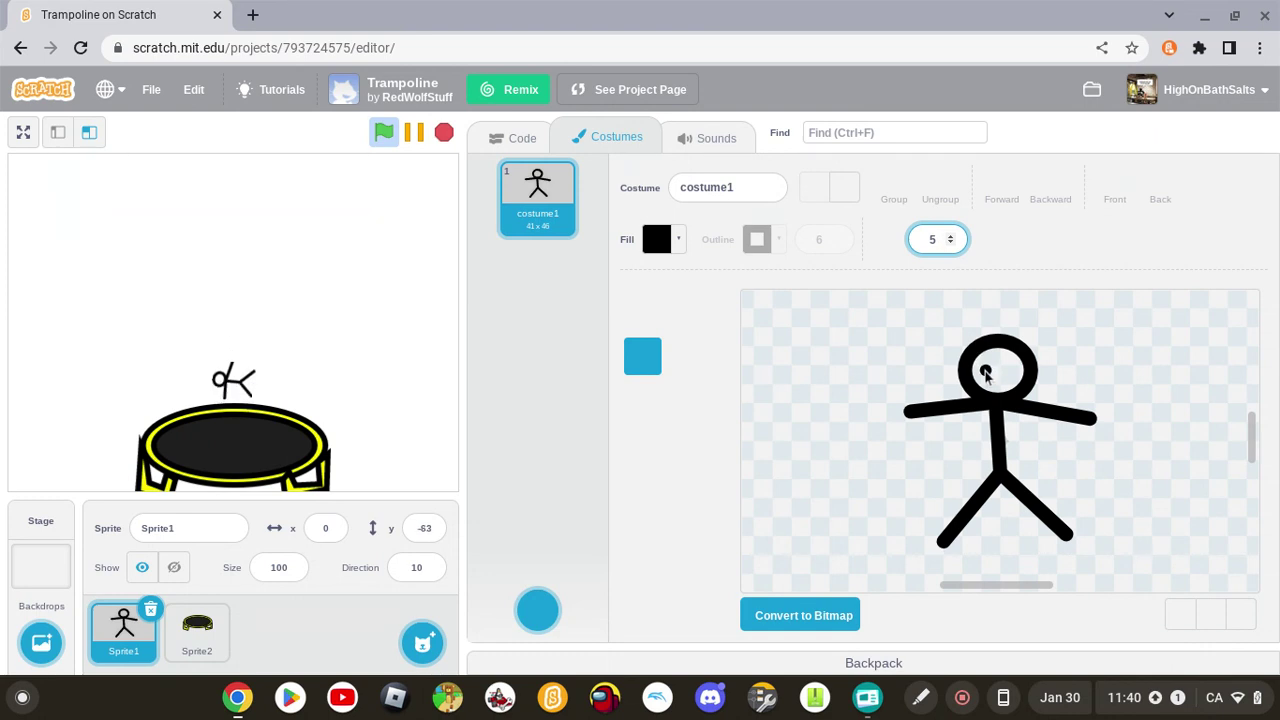
left_click(1012, 371)
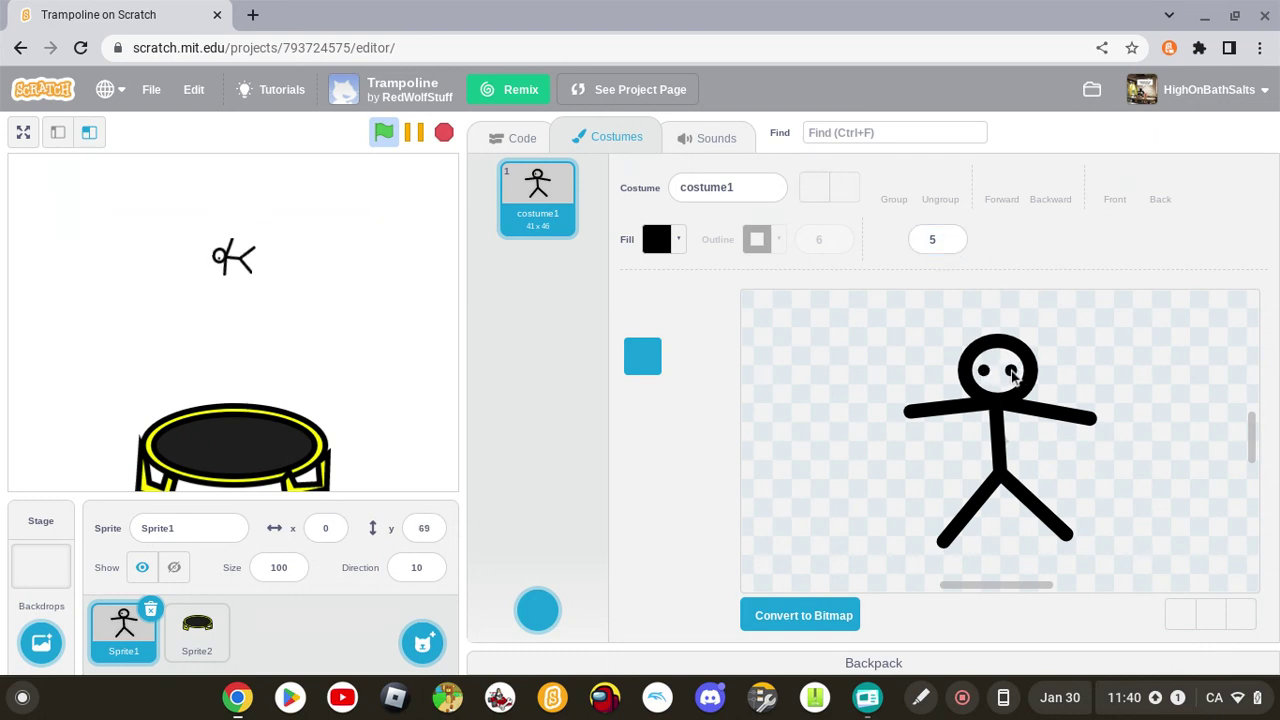
Paint a black mouth below the eyes on the stick figure's face.
scroll(1000, 385, "right", 1)
scroll(990, 393, "left", 3)
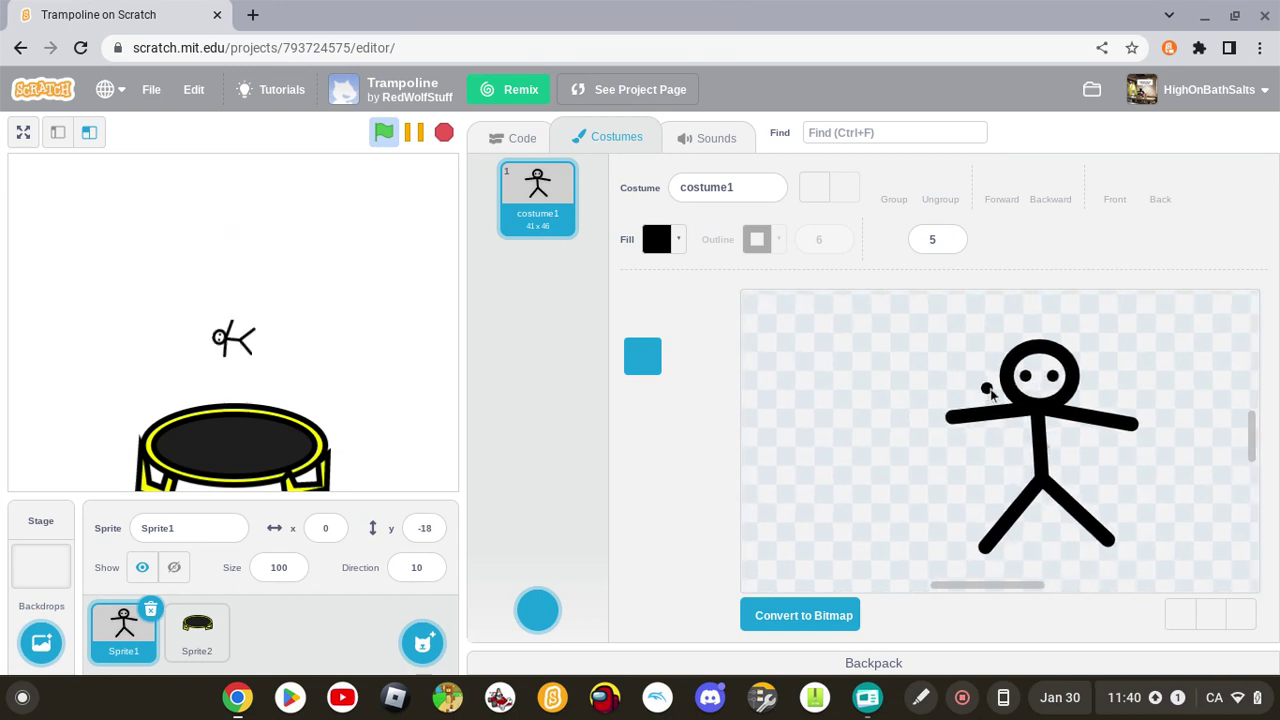
left_click_drag(1030, 398, 1060, 397)
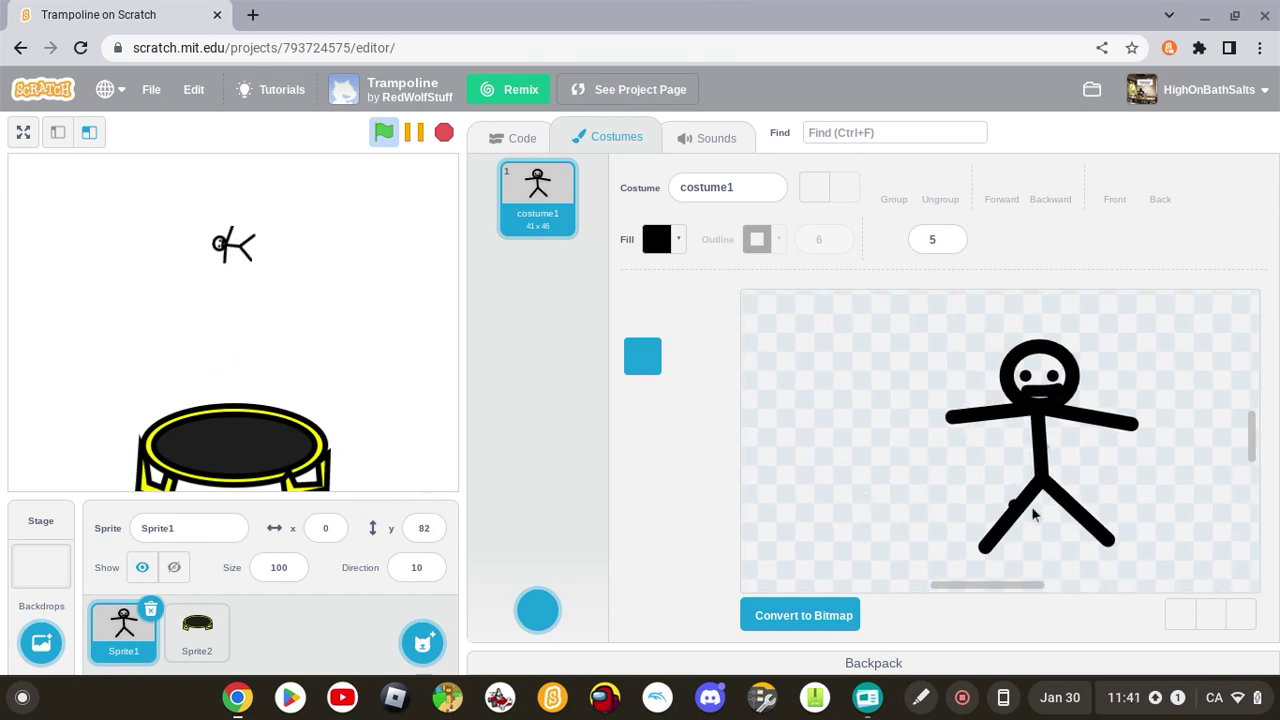
Brush a foot onto the end of each of the stick figure's legs and a hand onto one arm.
left_click_drag(986, 553, 955, 526)
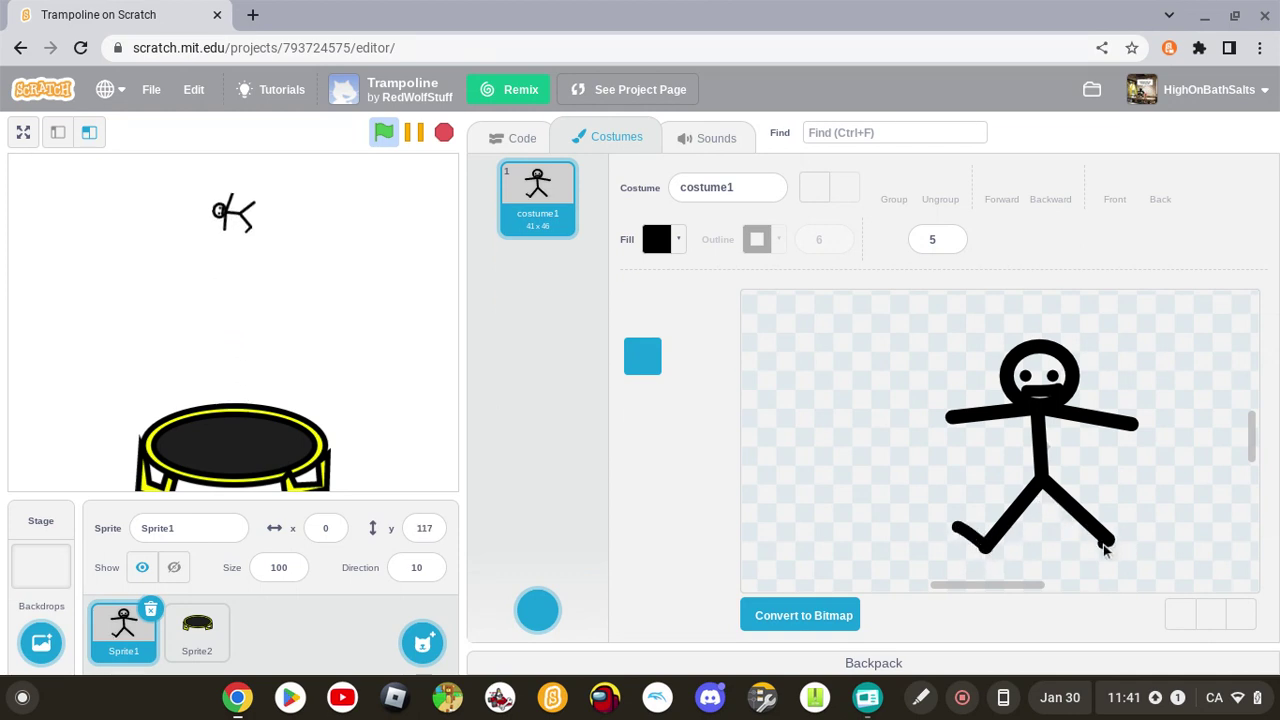
left_click_drag(1108, 542, 1145, 508)
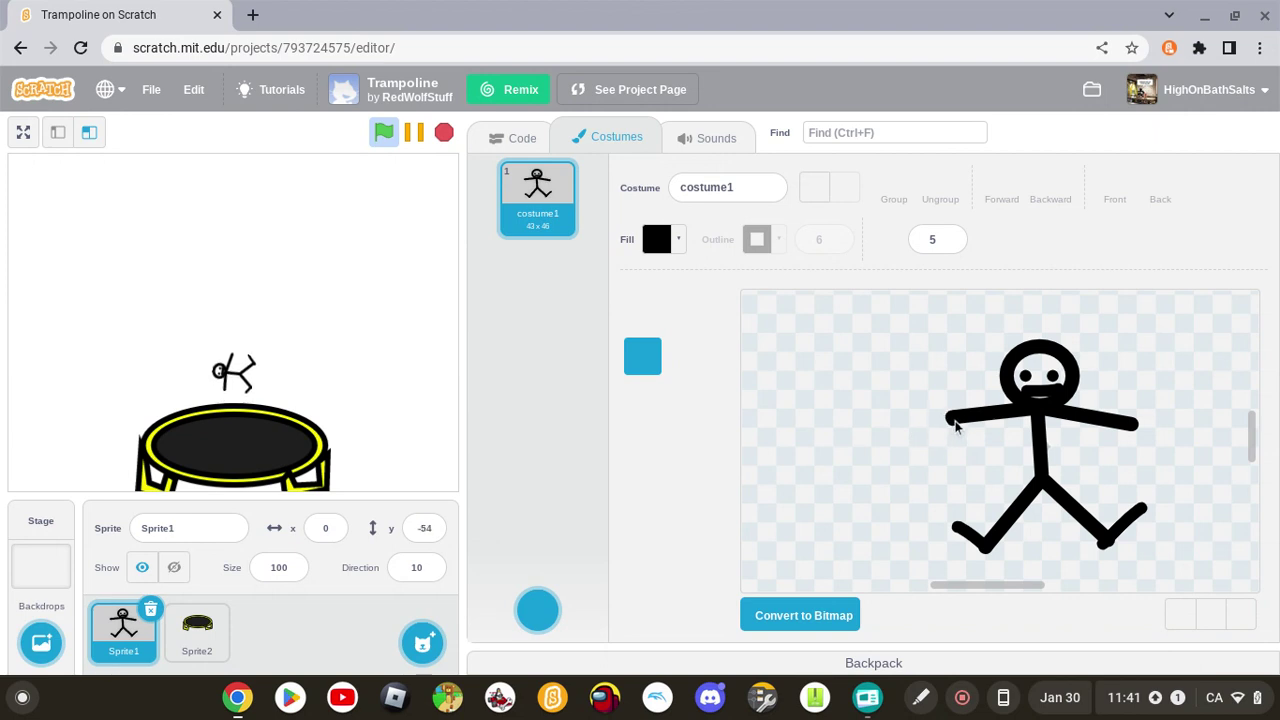
mouse_move(947, 428)
left_mouse_down()
mouse_move(932, 424)
mouse_move(940, 397)
mouse_move(956, 412)
mouse_move(936, 428)
mouse_move(947, 400)
mouse_move(960, 416)
left_mouse_up()
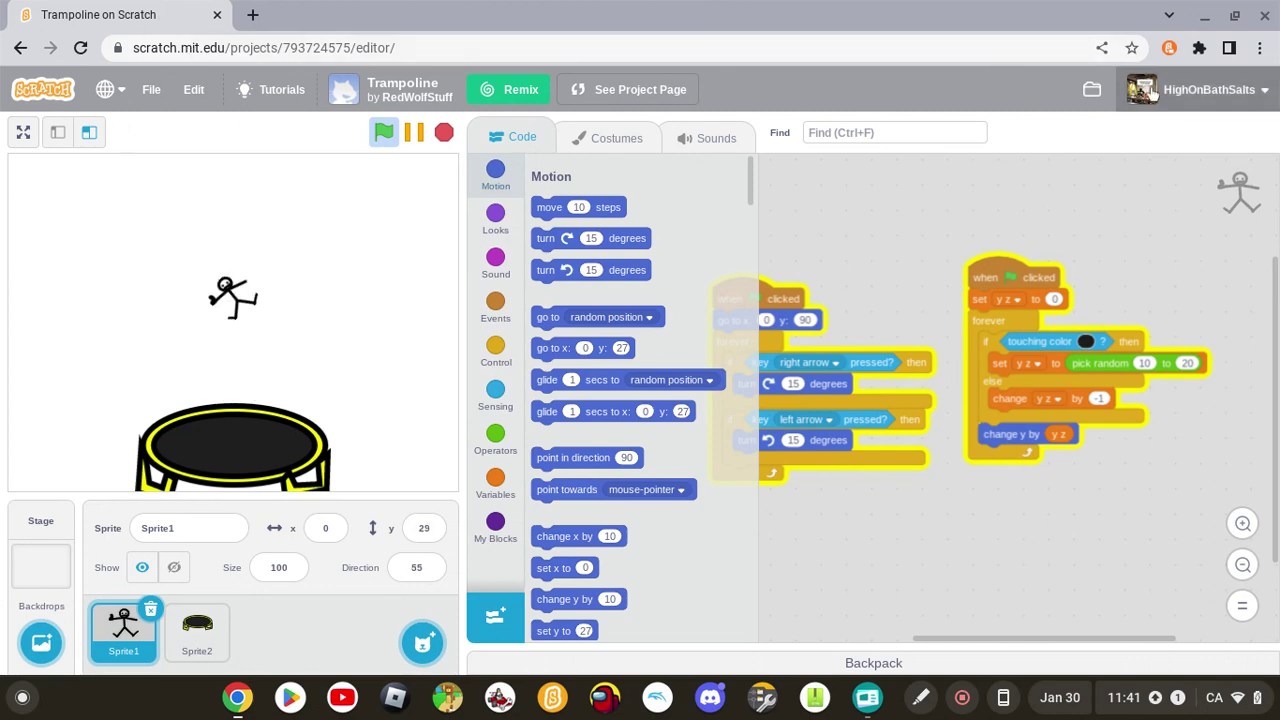
Leave the Trampoline editor without saving the changes and go back to the project creator's profile page.
left_click(1105, 108)
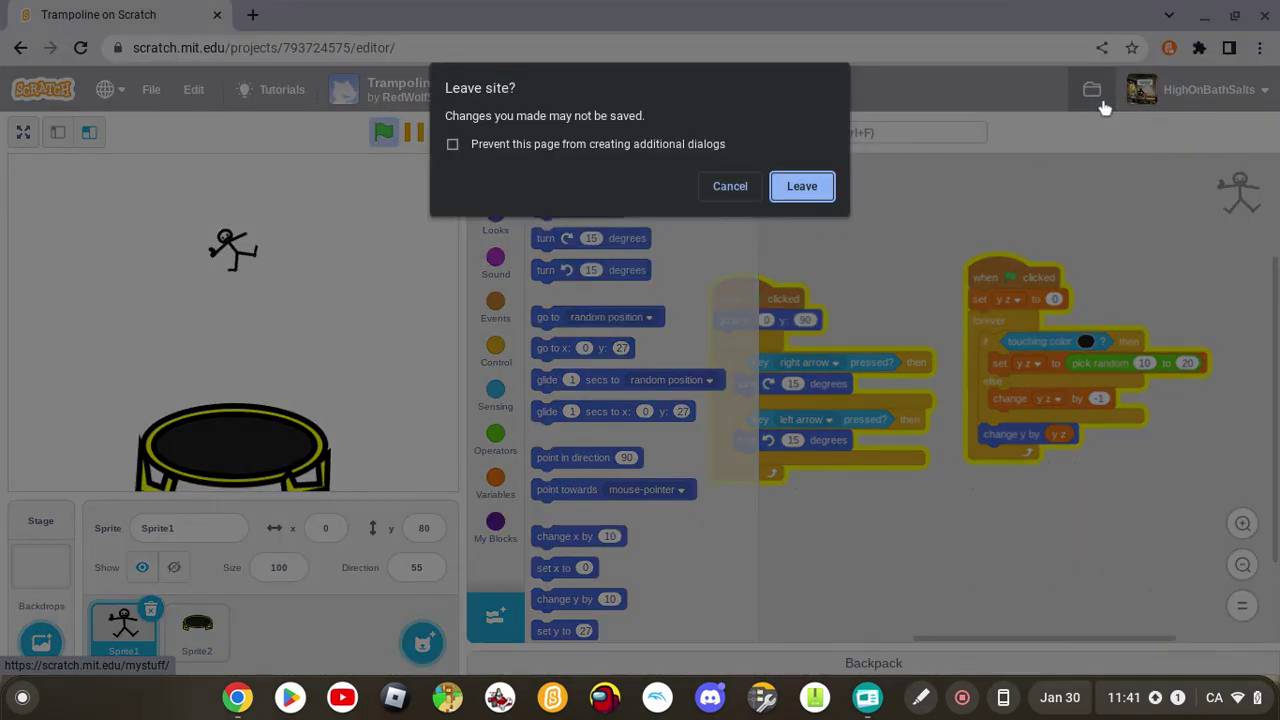
left_click(801, 190)
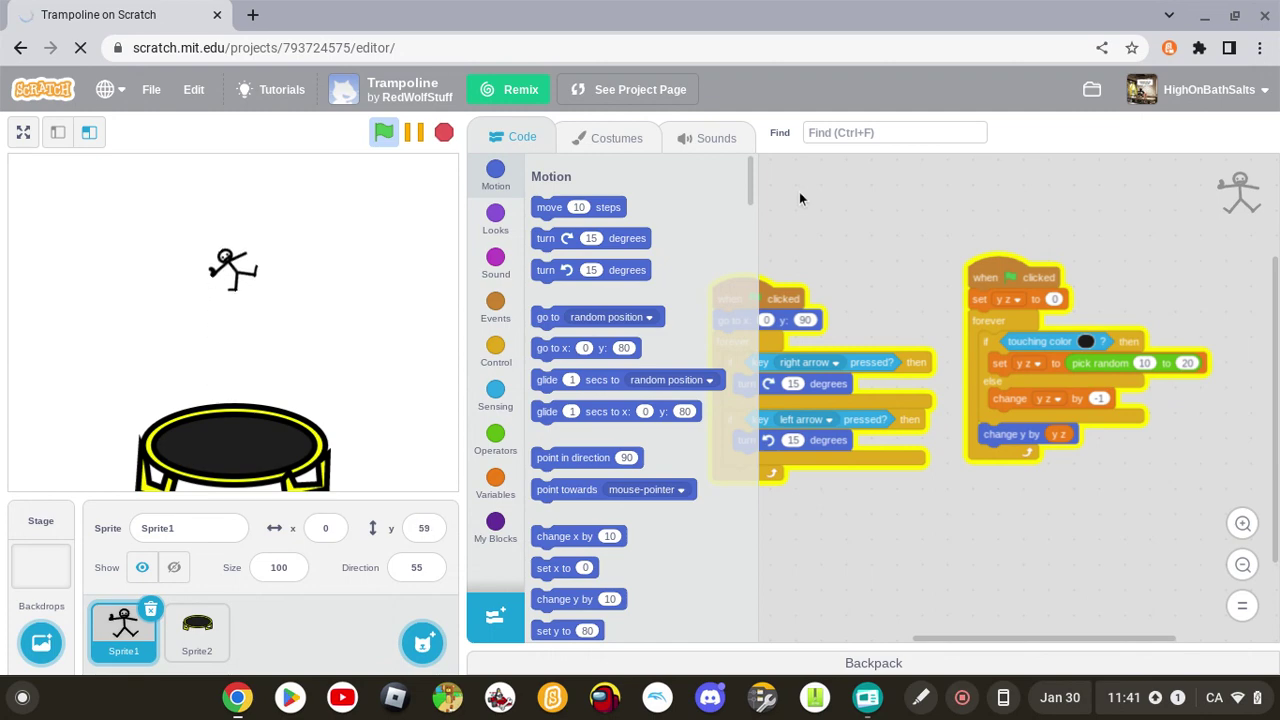
left_click(17, 52)
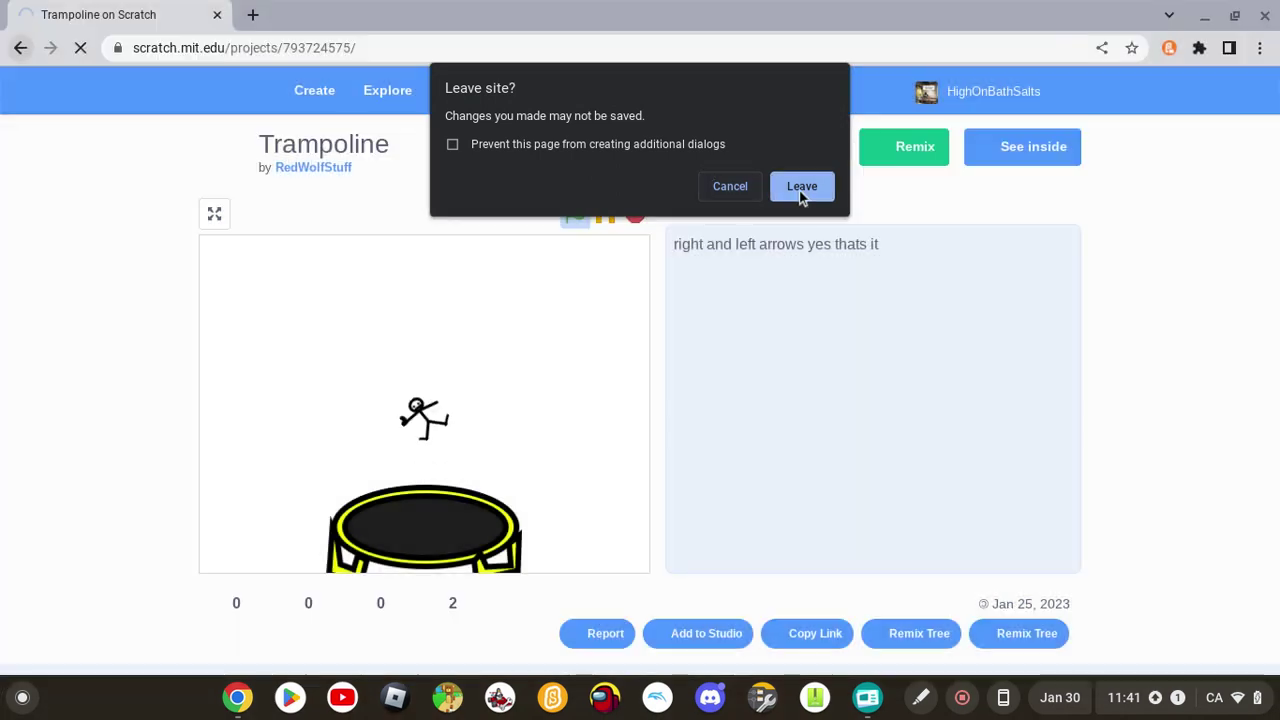
left_click(800, 190)
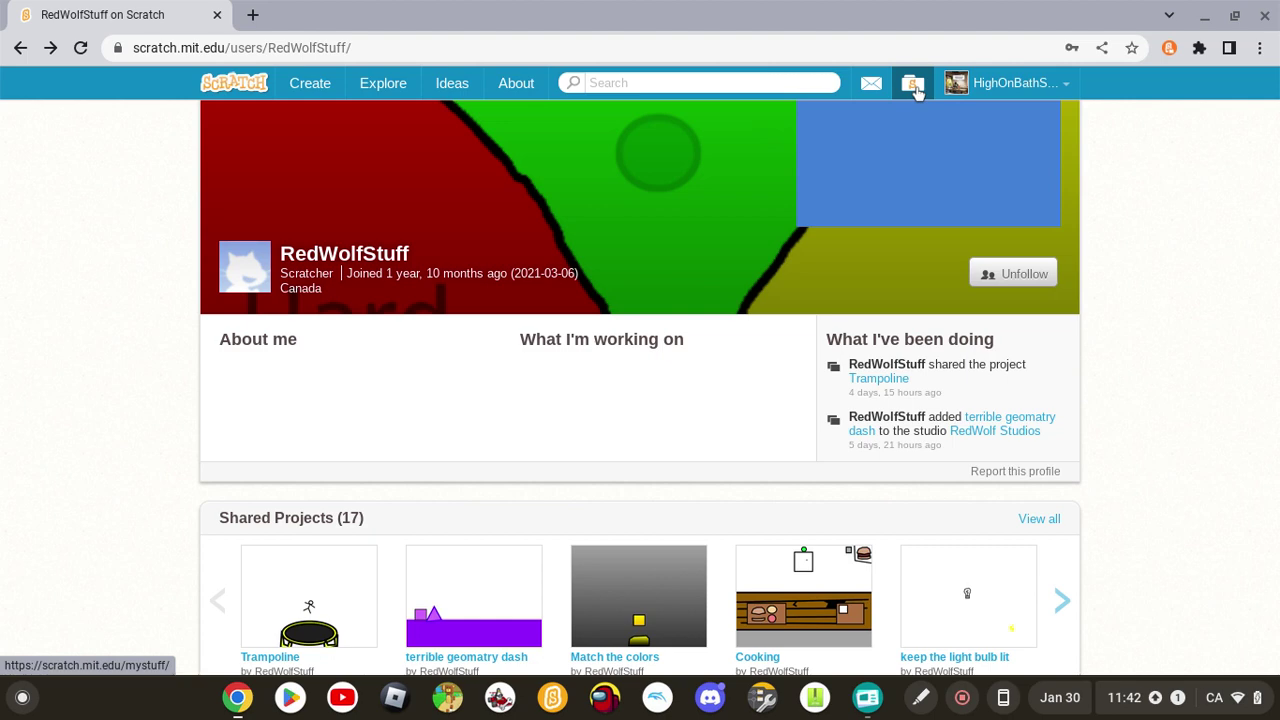
left_click(993, 92)
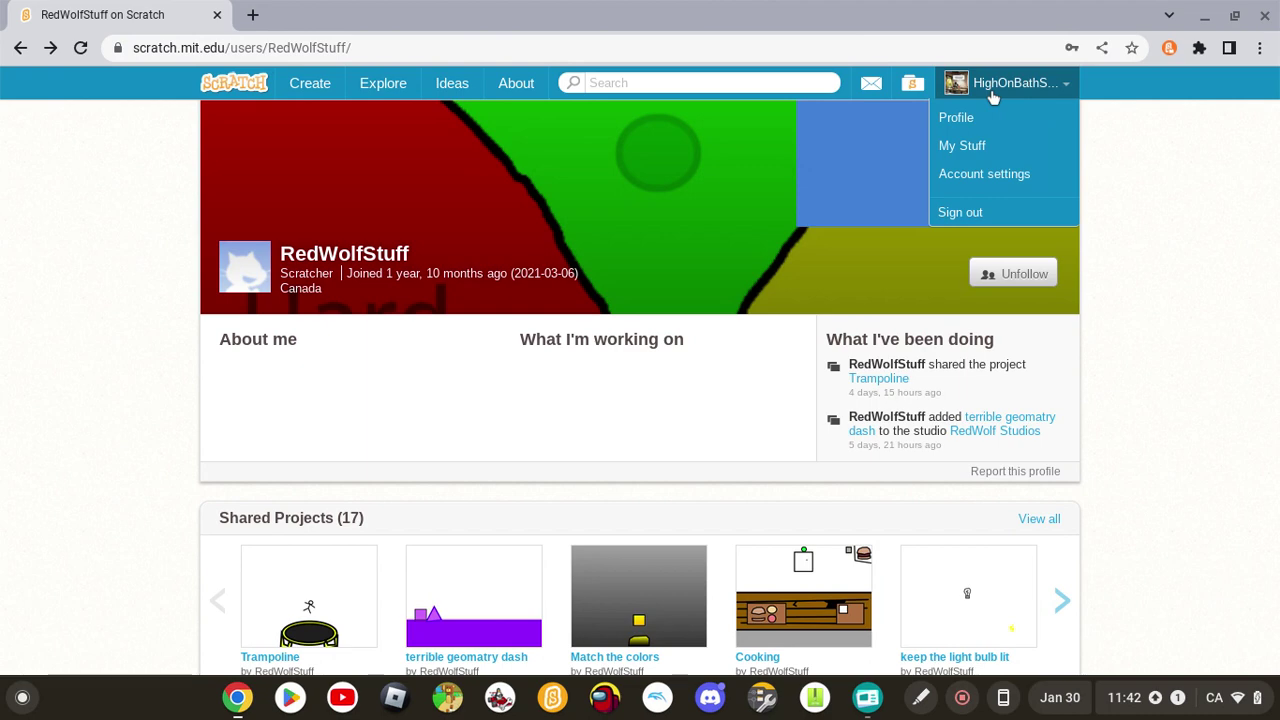
left_click(1000, 146)
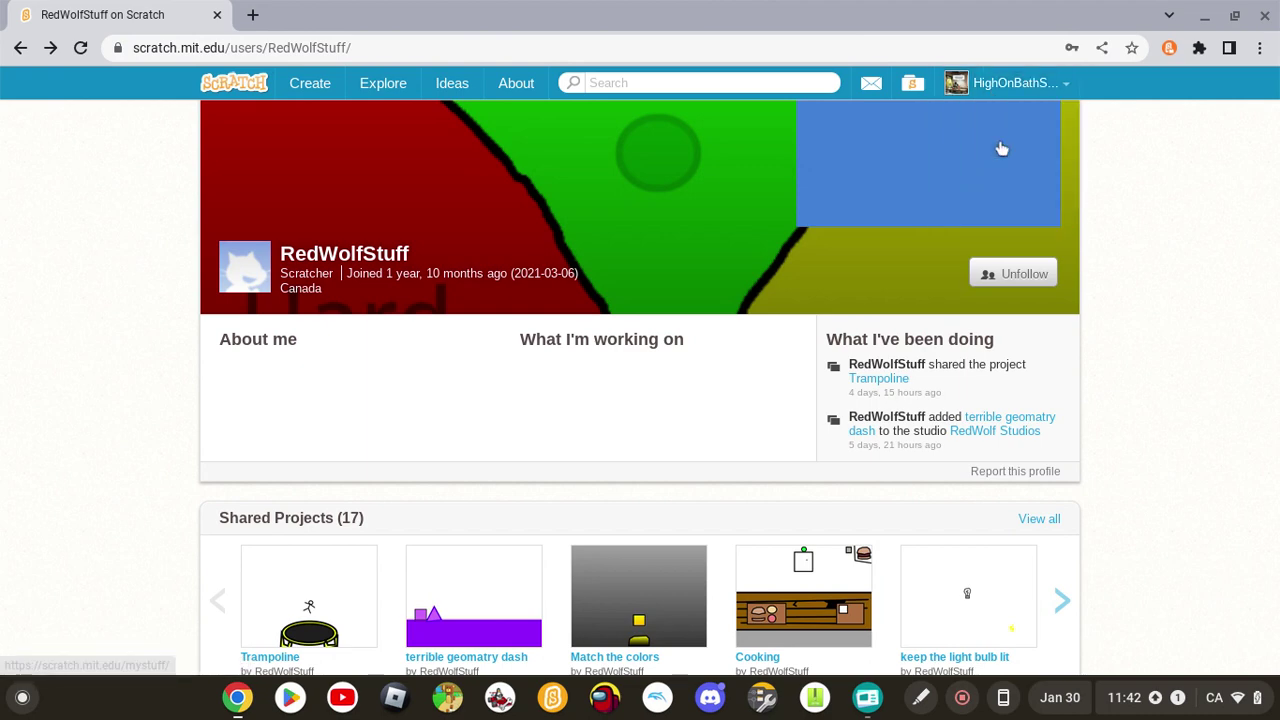
left_click(968, 82)
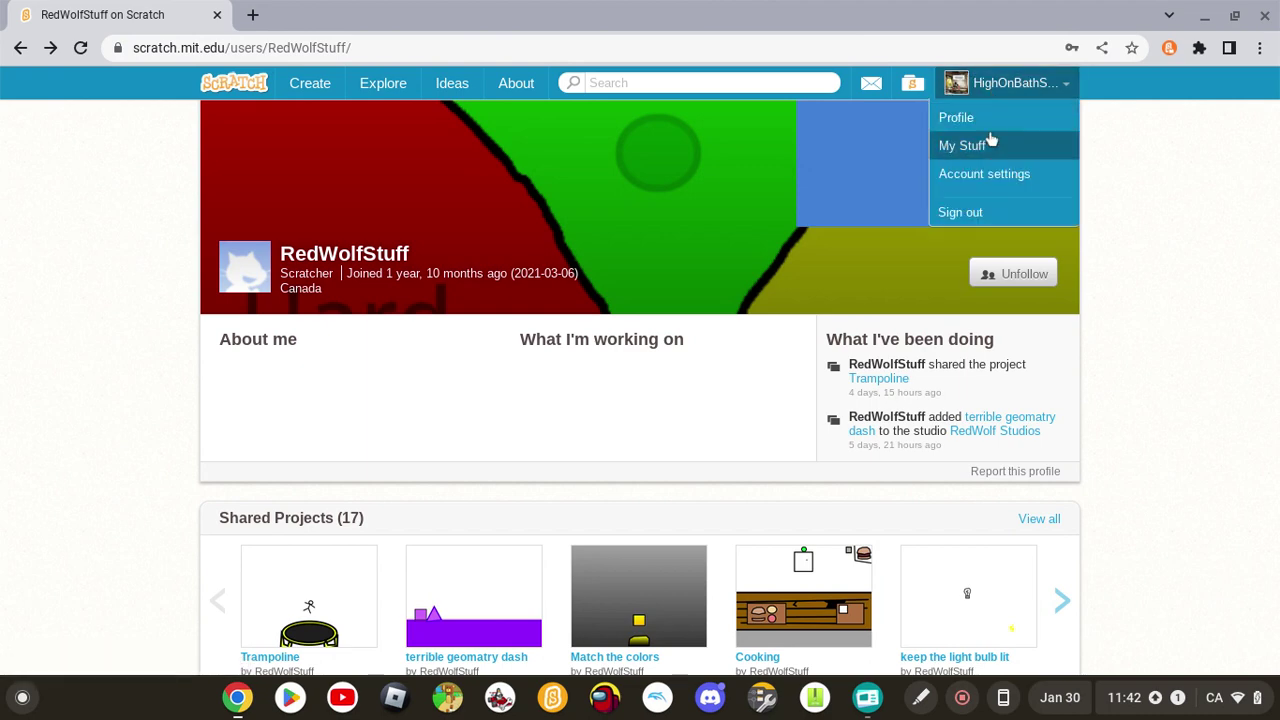
left_click(47, 60)
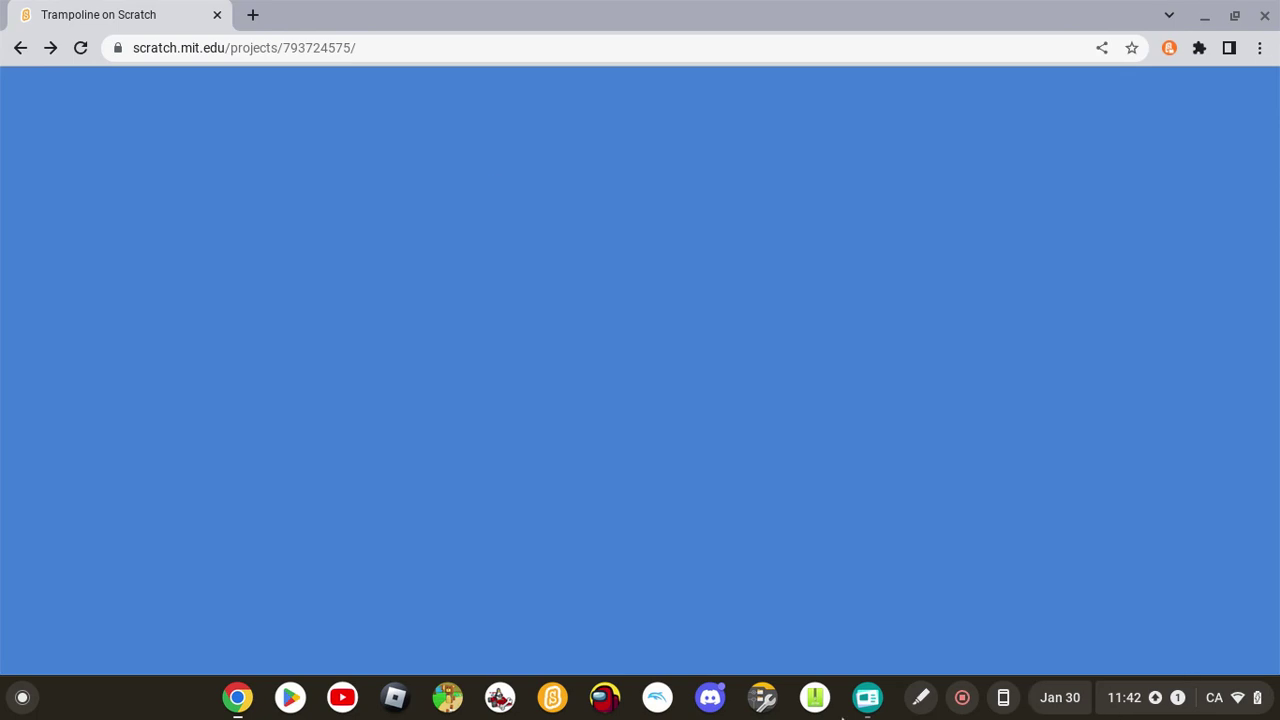
left_click(867, 697)
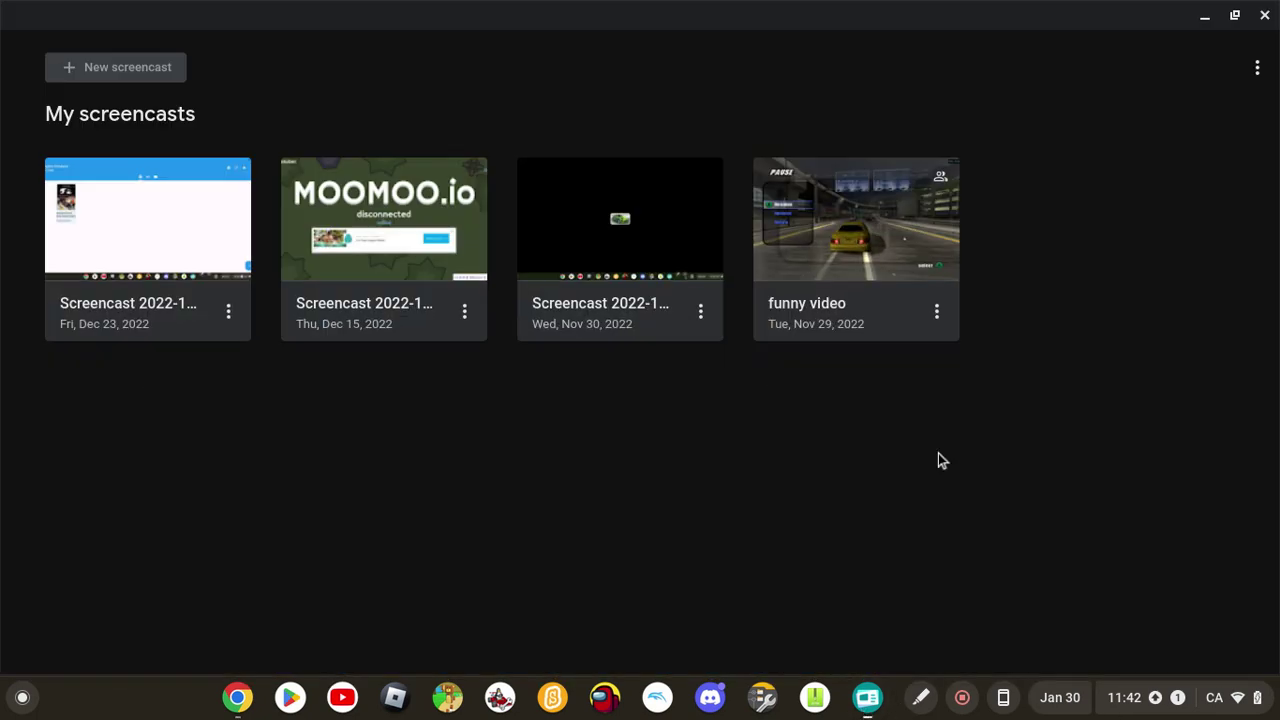
left_click(1265, 15)
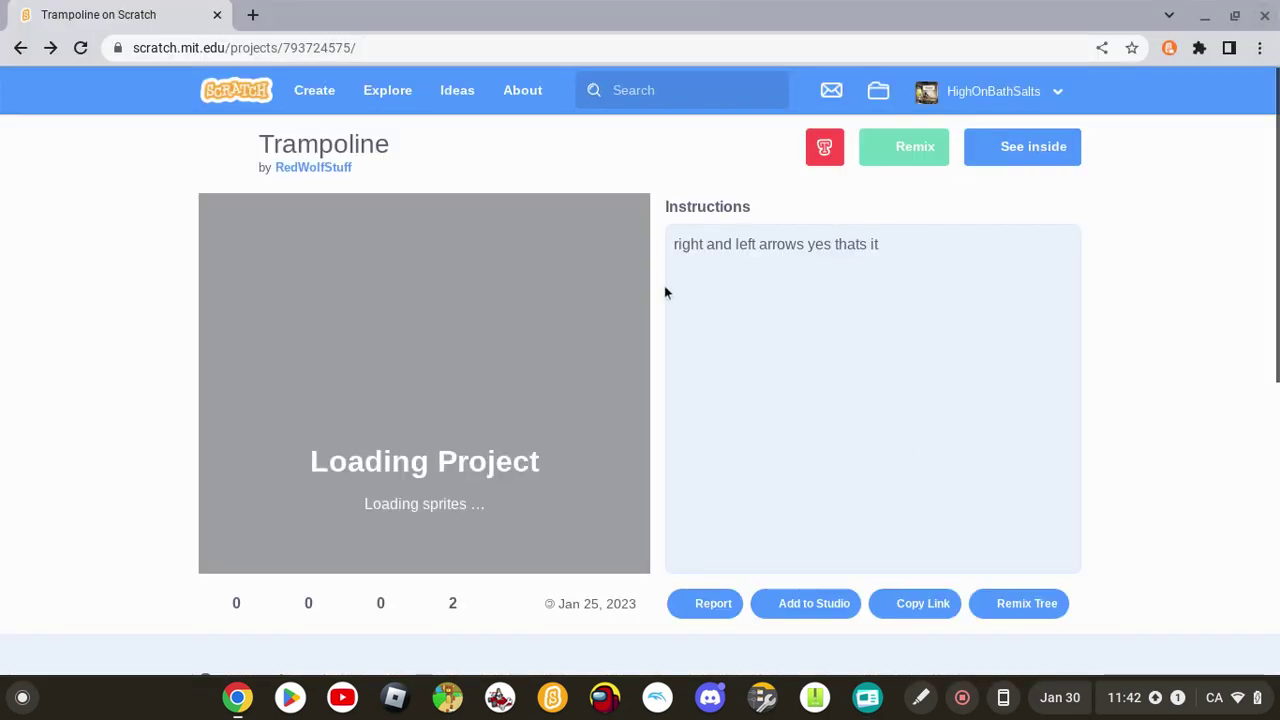
Go to My Stuff from the account options and create a new project.
left_click(975, 92)
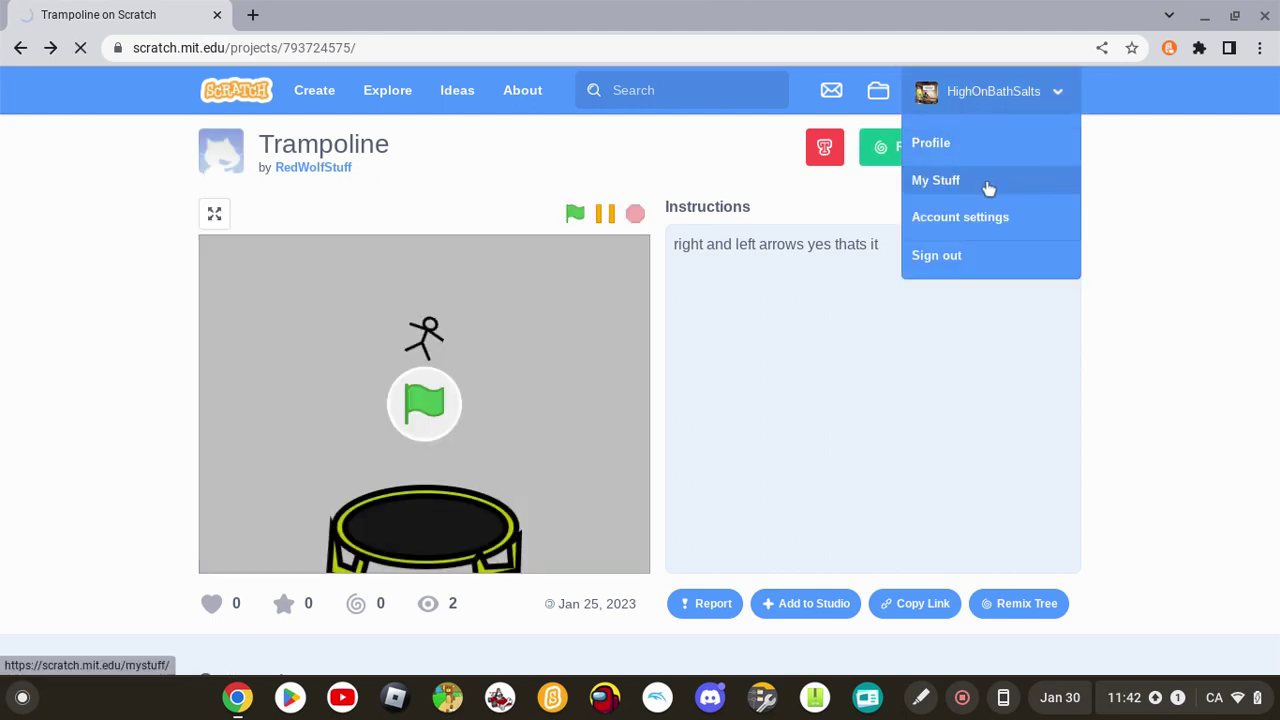
left_click(987, 188)
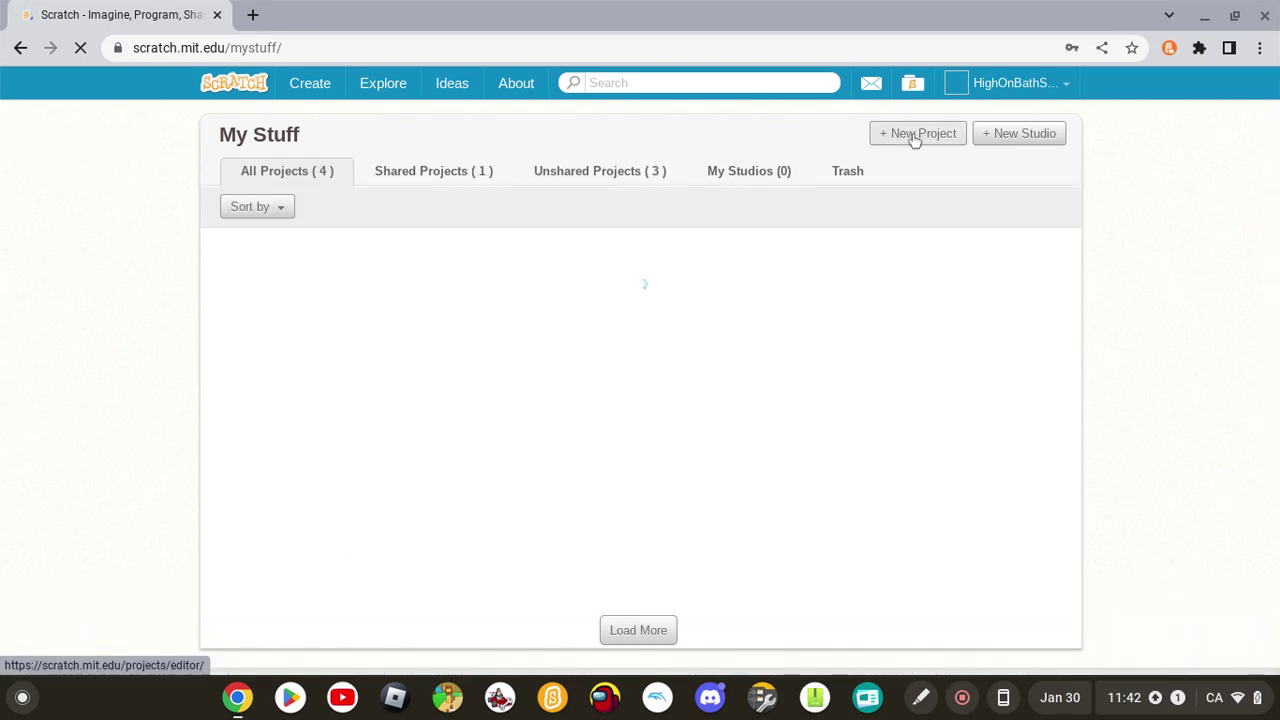
left_click(913, 136)
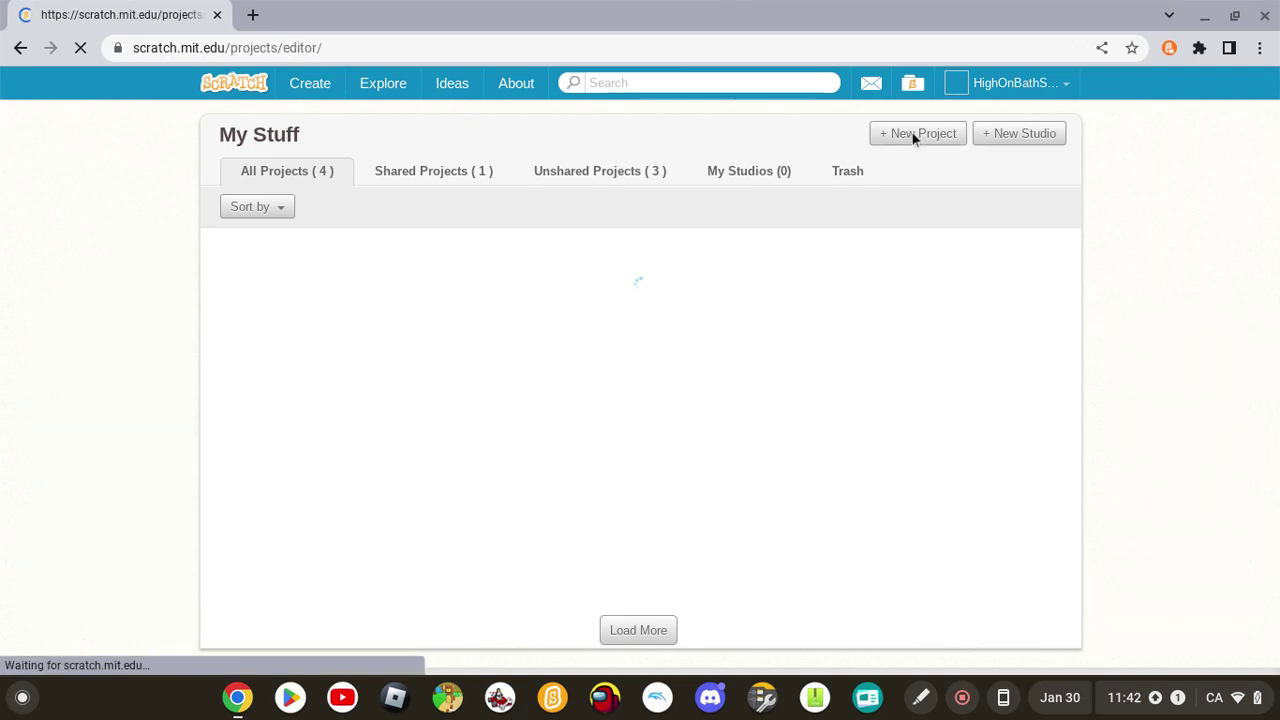
Mark the Discord notification as read, collapse the ChromeOS update notification and close the system notifications.
left_click(1165, 697)
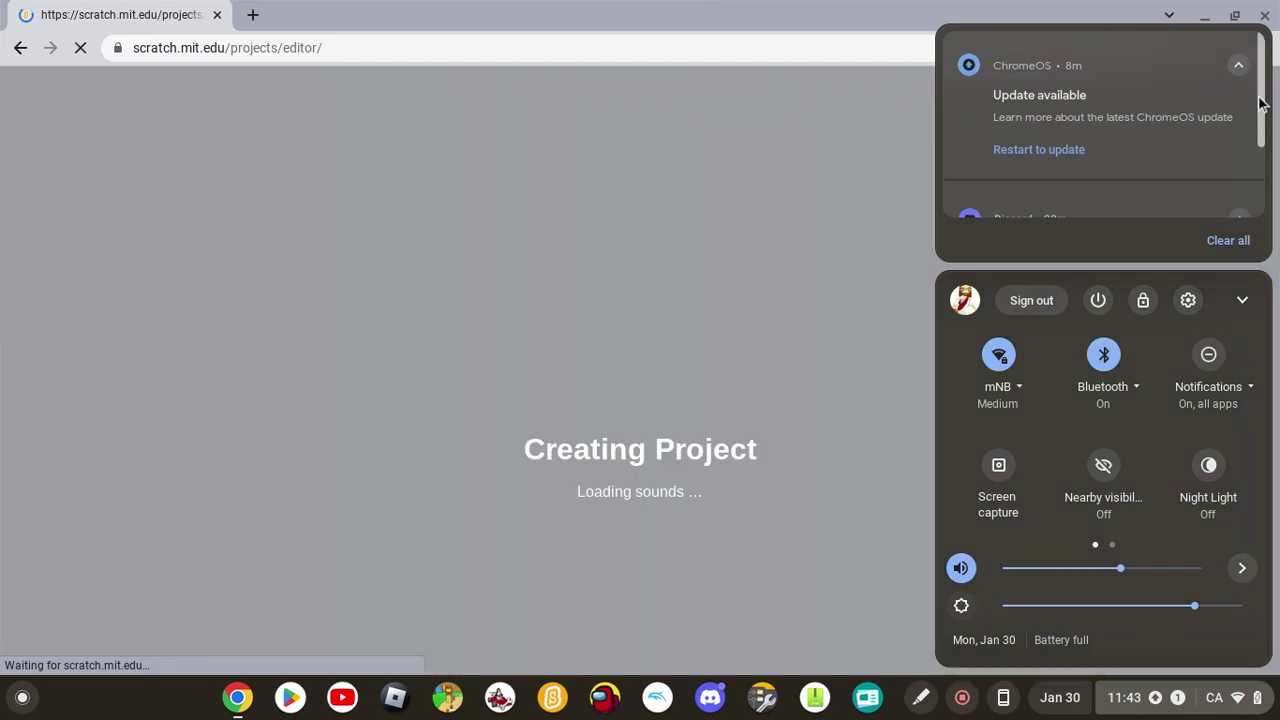
left_click_drag(1261, 104, 1261, 205)
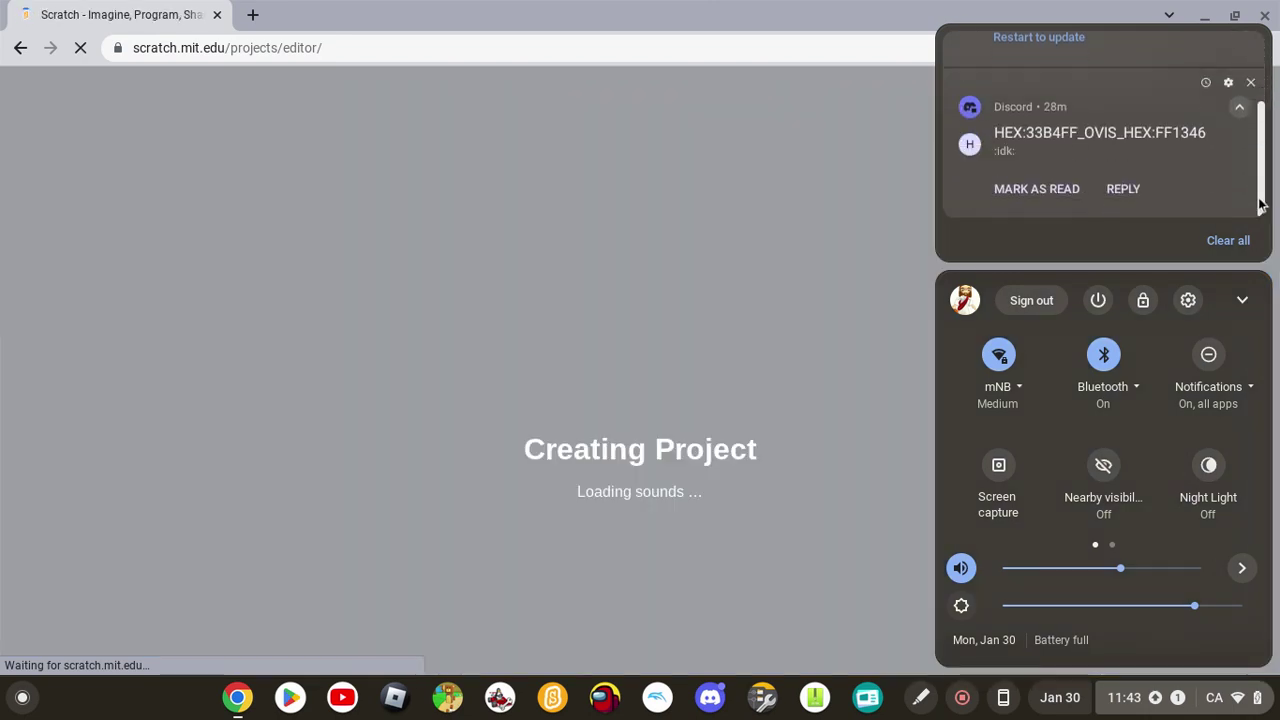
left_click(1031, 200)
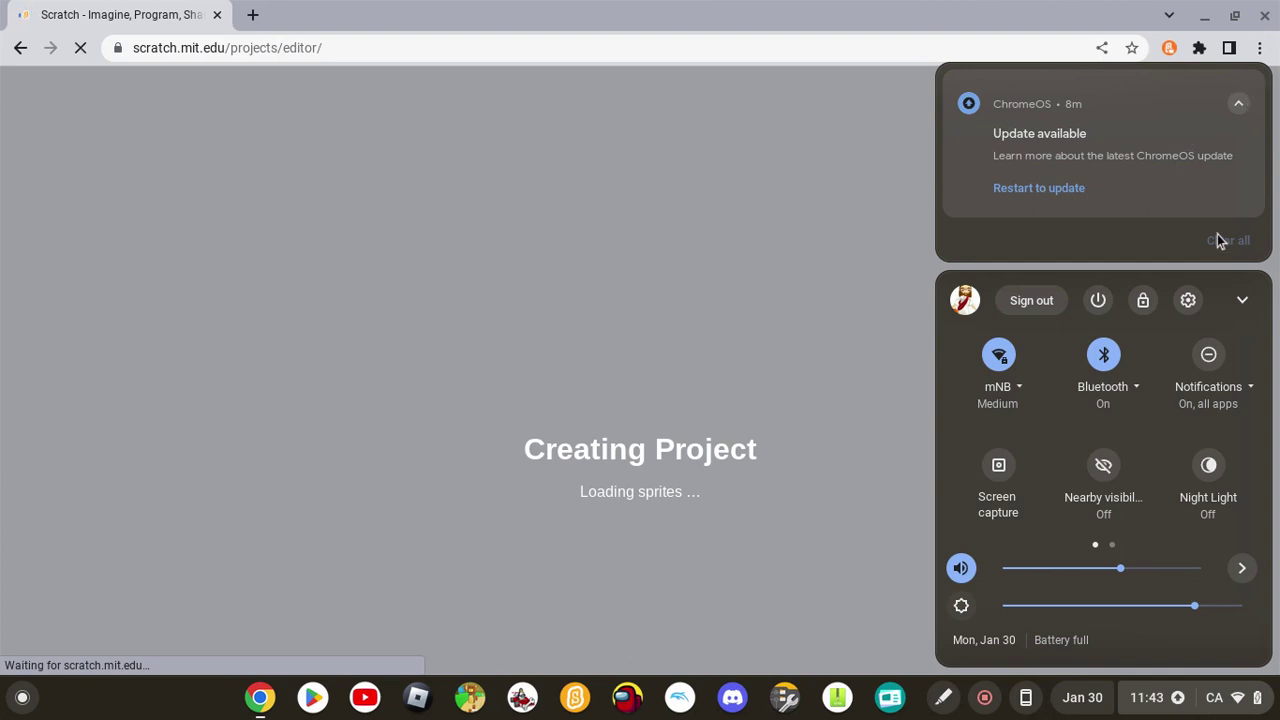
left_click(1239, 104)
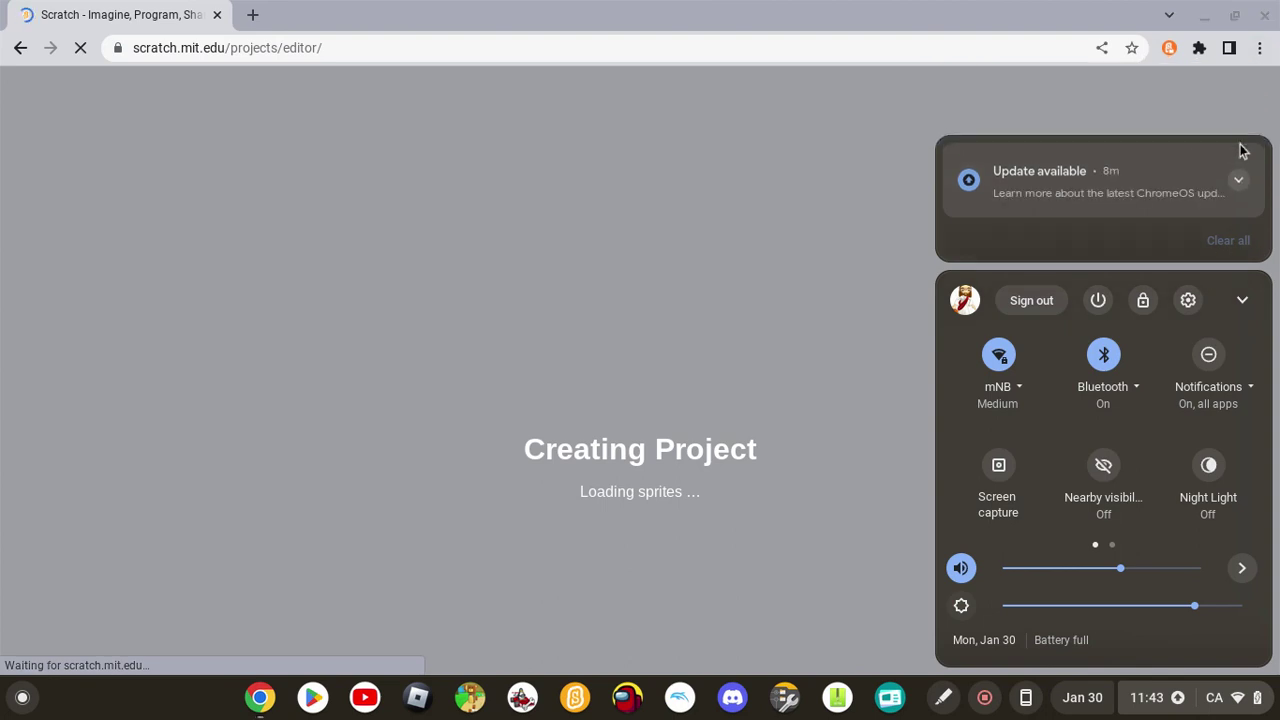
left_click(1261, 130)
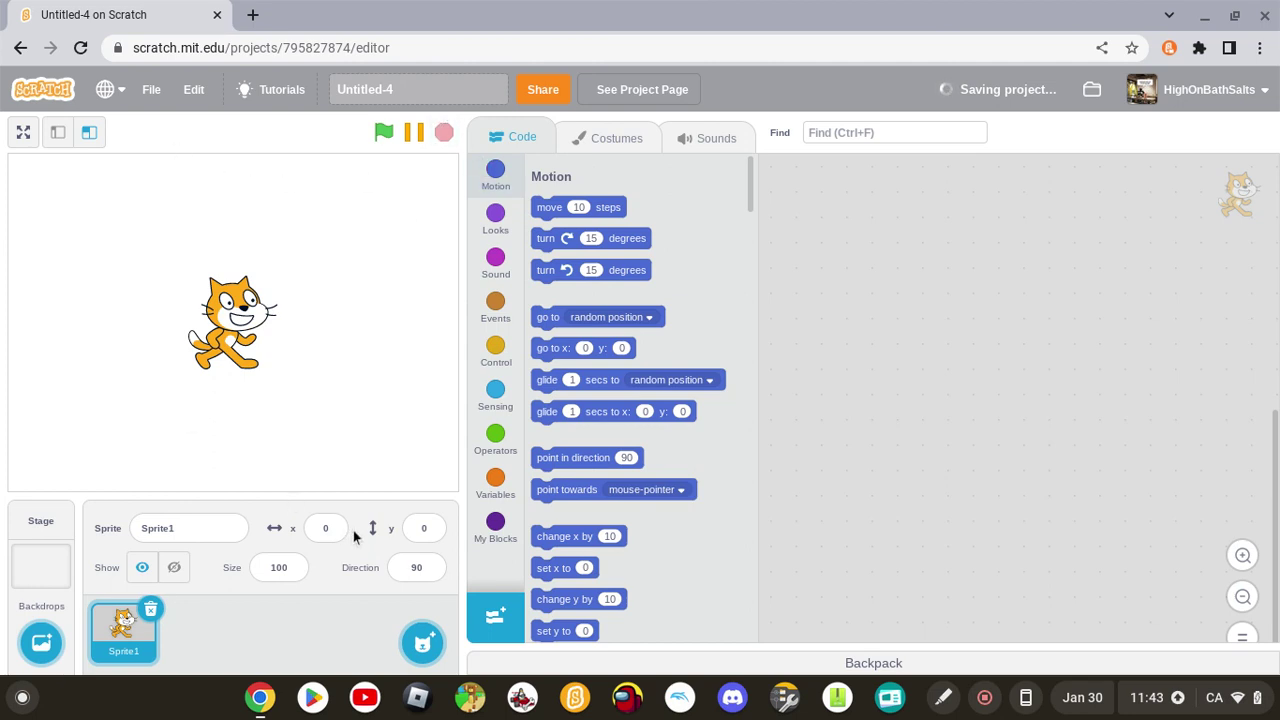
Add a new blank sprite to paint and delete the cat sprite from the project.
left_click(126, 626)
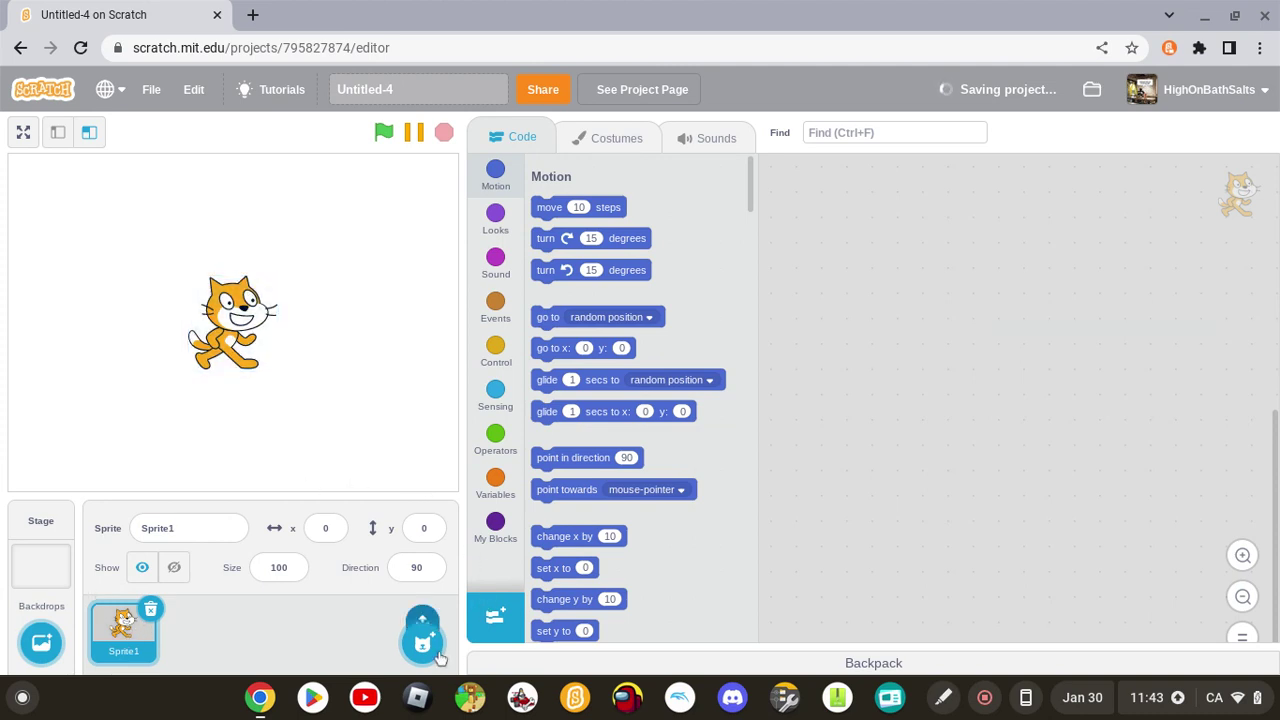
mouse_move(423, 625)
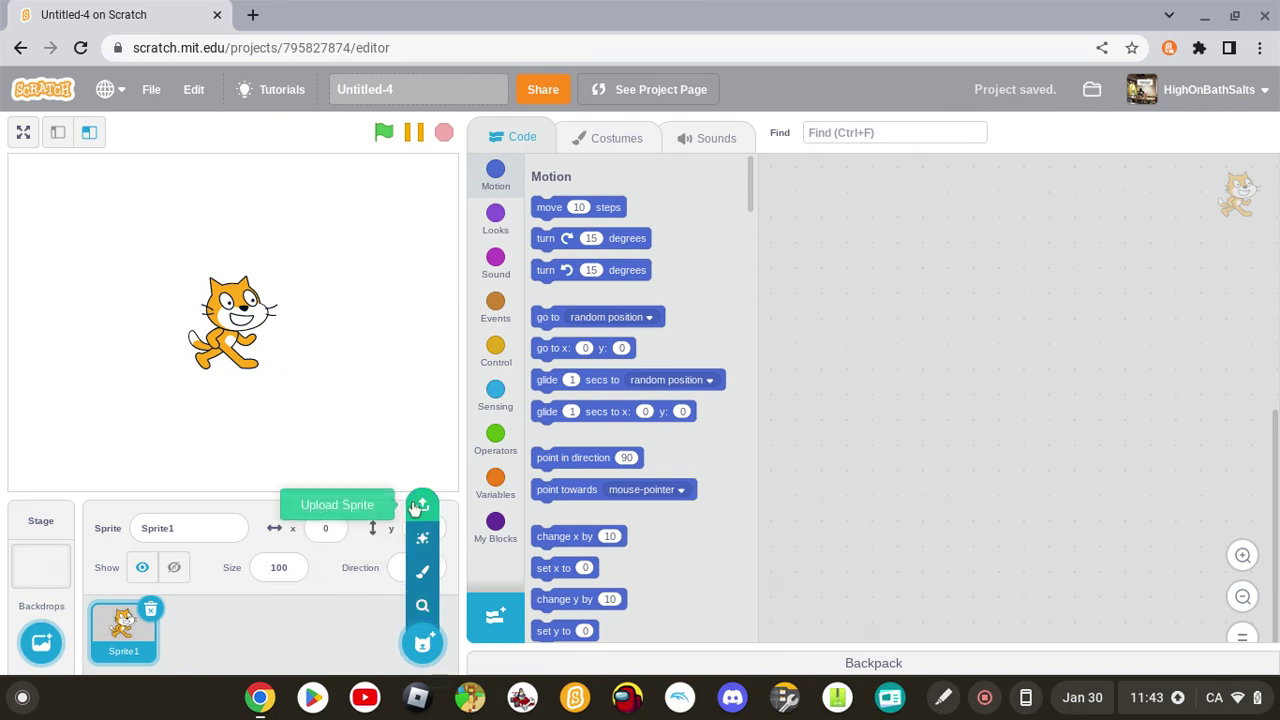
left_click(422, 572)
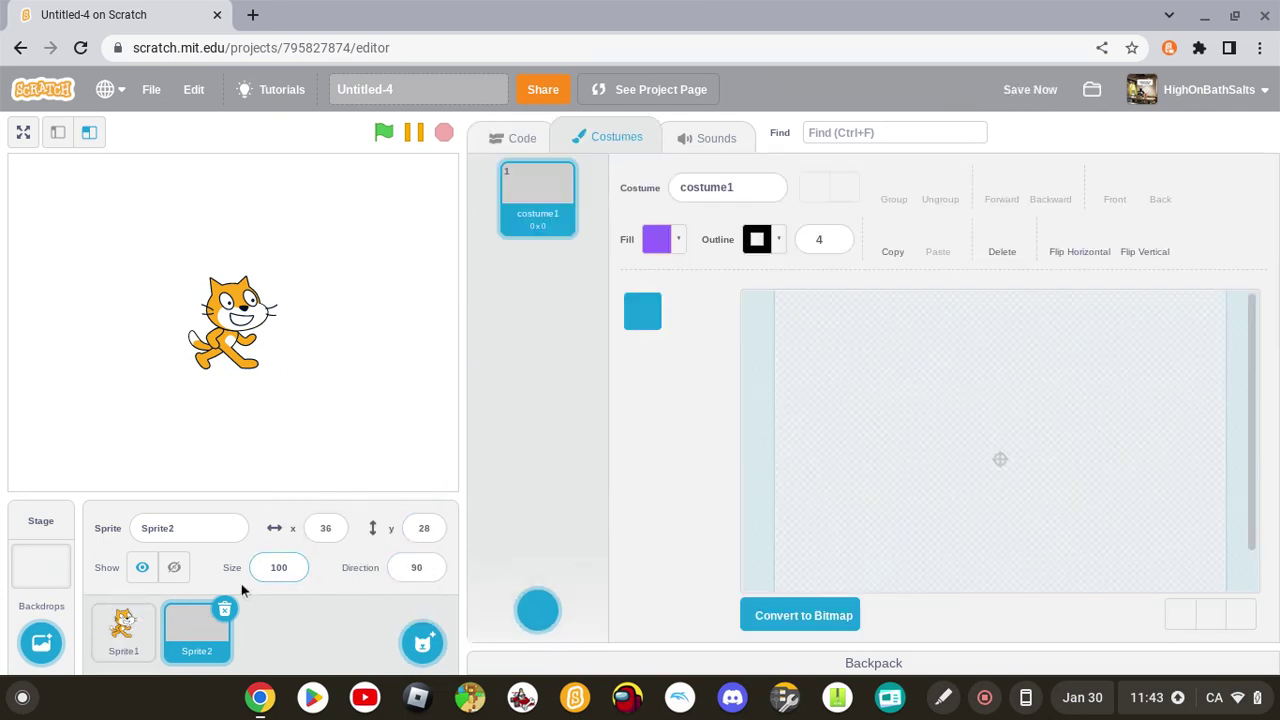
left_click(130, 627)
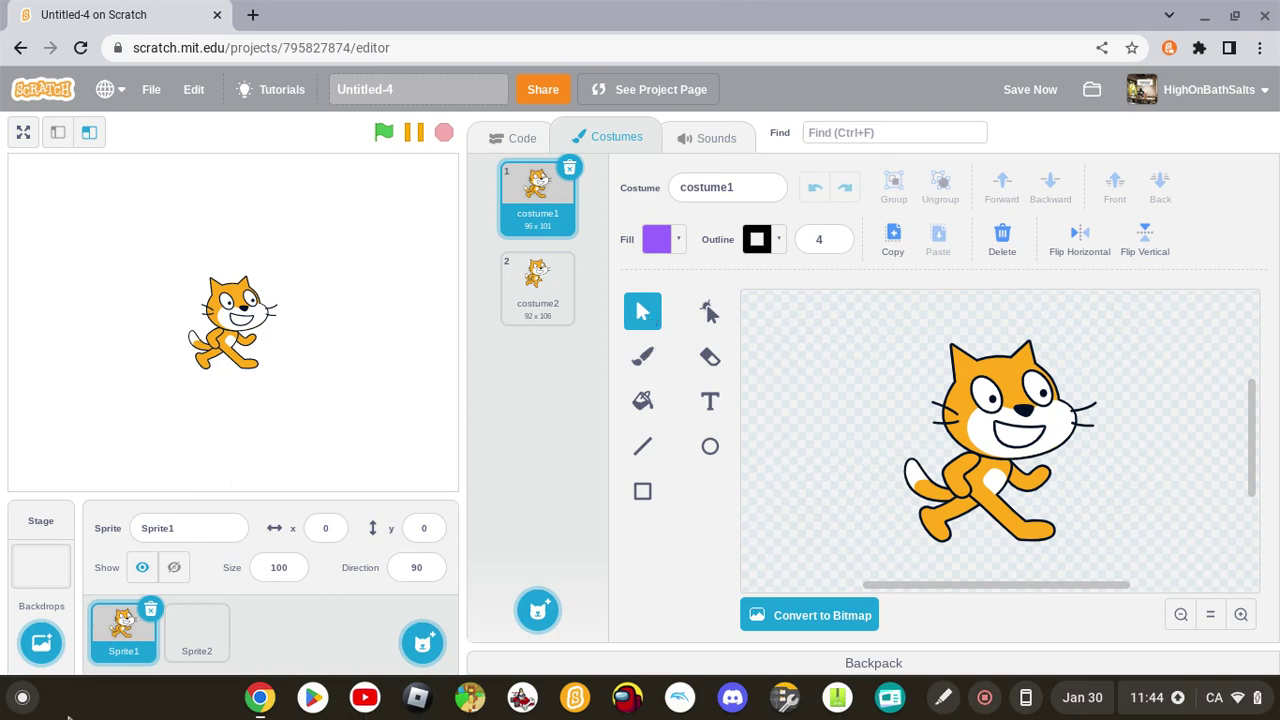
left_click(150, 611)
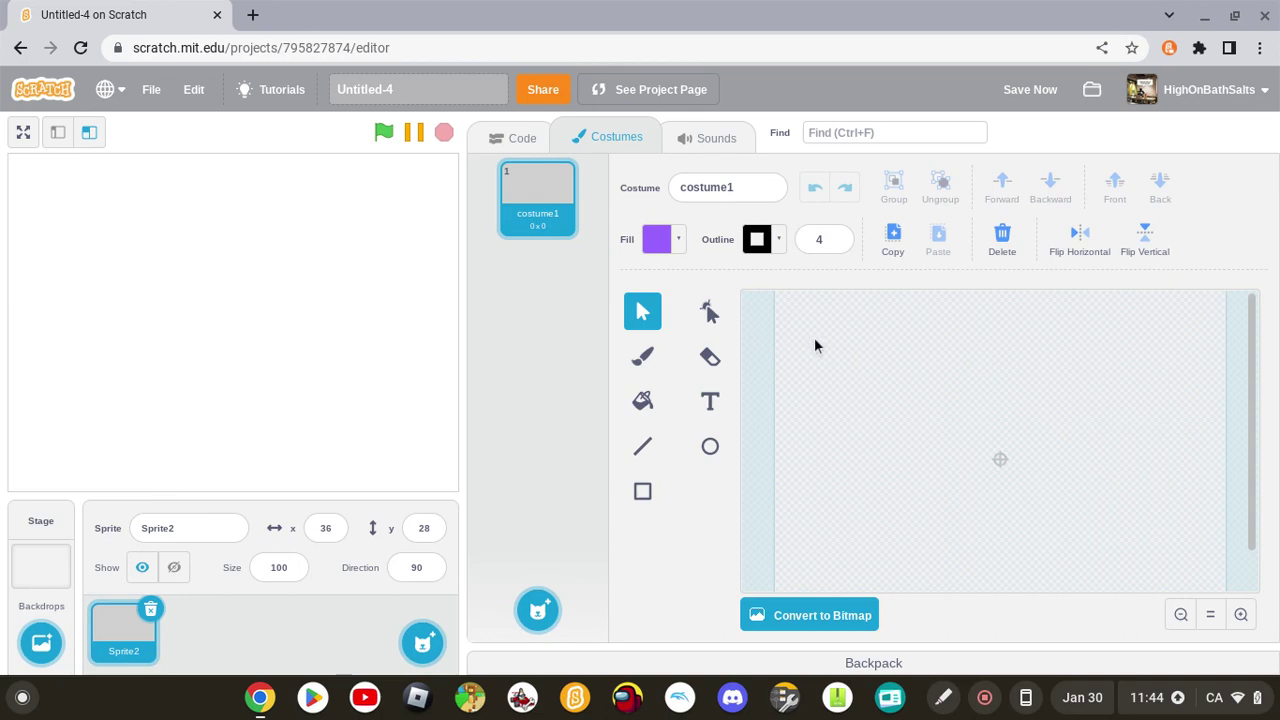
Choose the Brush tool with a black fill of brightness 0 and a brush size of 6.
left_click(651, 358)
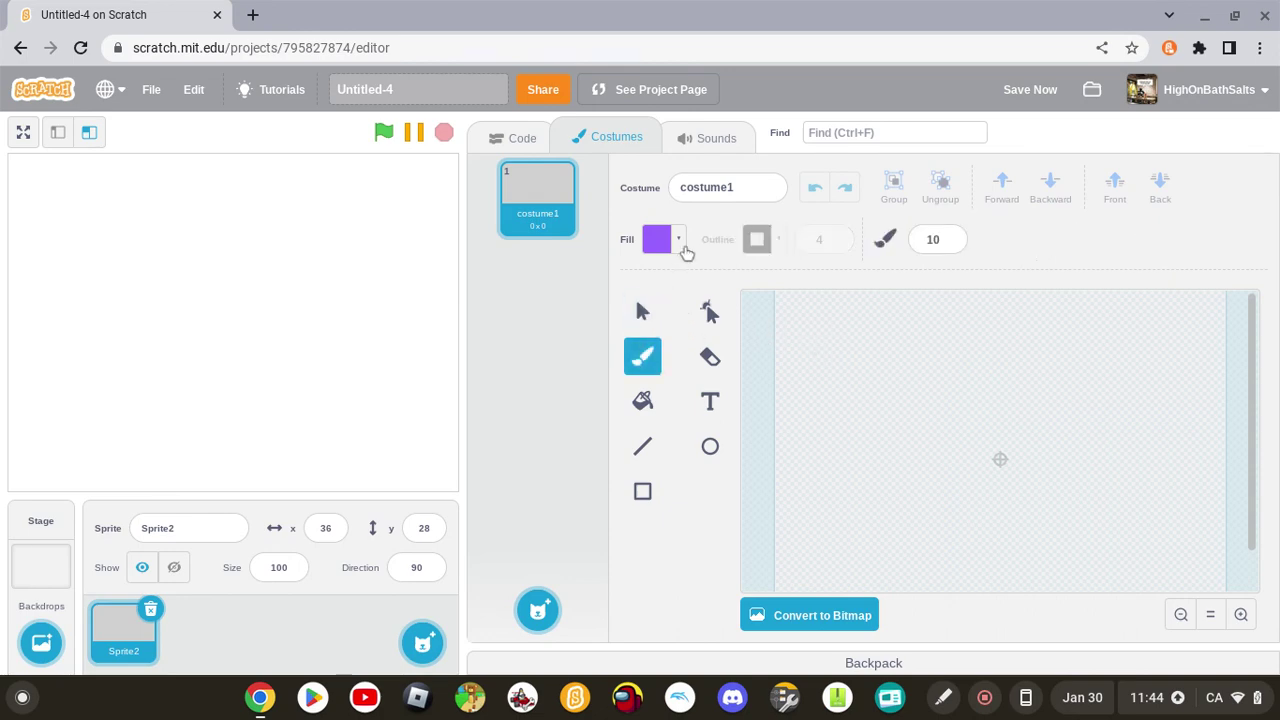
left_click(679, 244)
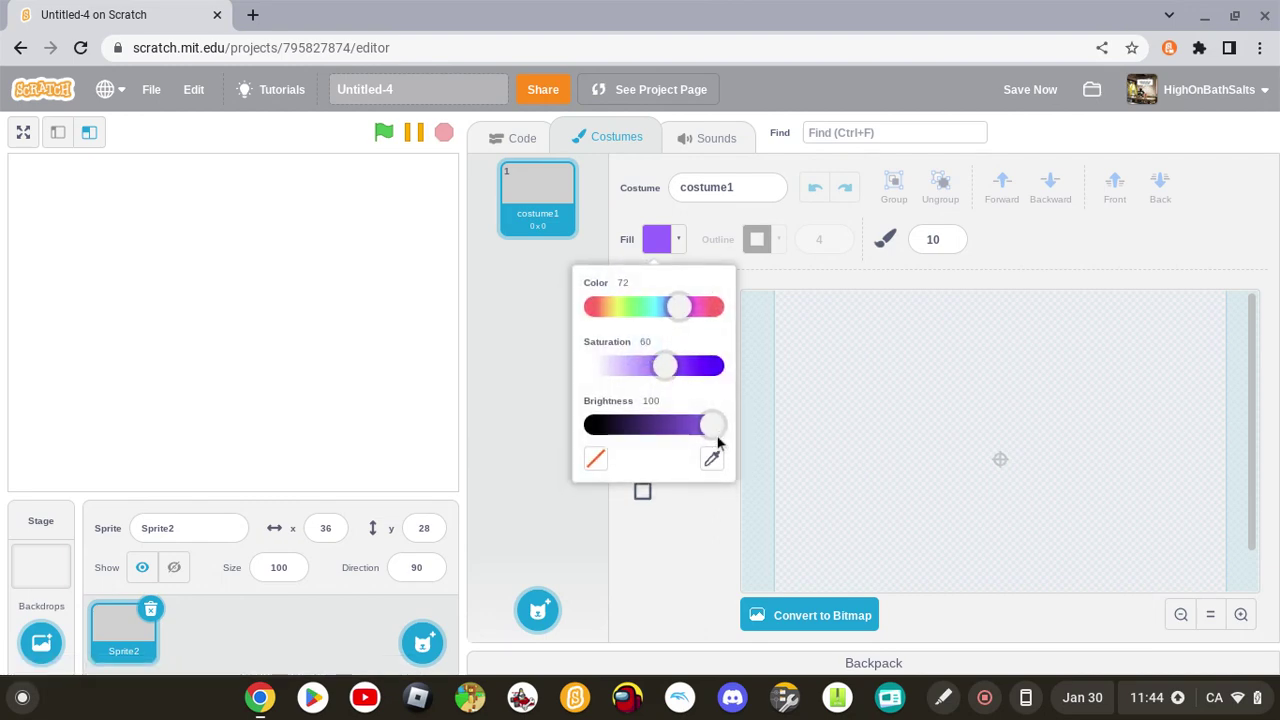
left_click_drag(711, 425, 374, 451)
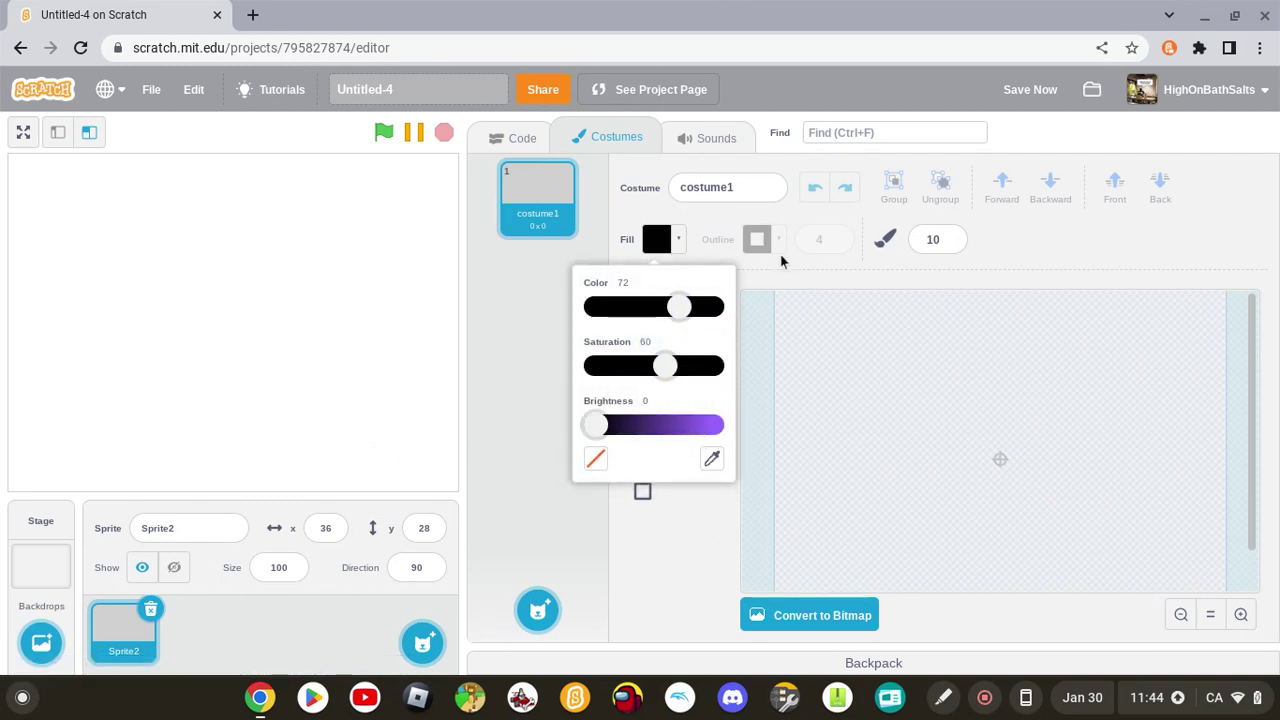
left_click(952, 245)
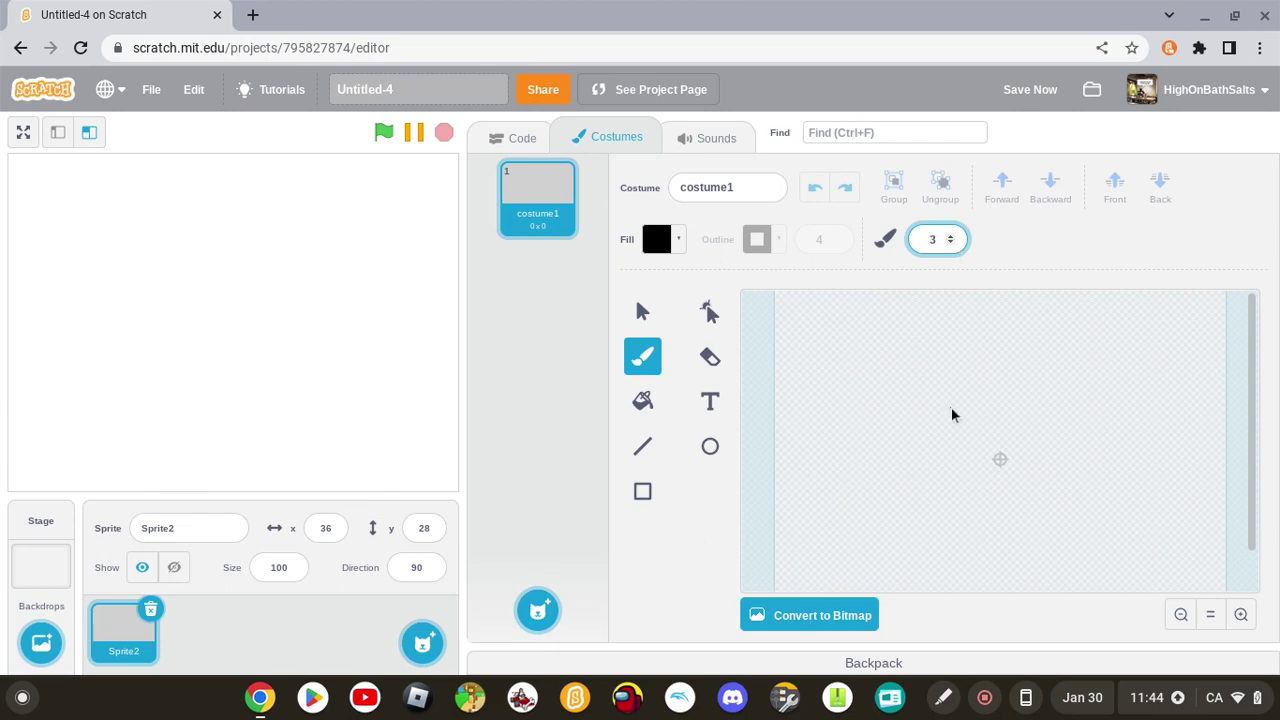
left_click(953, 240)
Paint a round outline for the head and a larger rounded body directly below it.
mouse_move(958, 366)
left_mouse_down()
mouse_move(964, 414)
mouse_move(996, 402)
mouse_move(992, 373)
mouse_move(958, 376)
left_mouse_up()
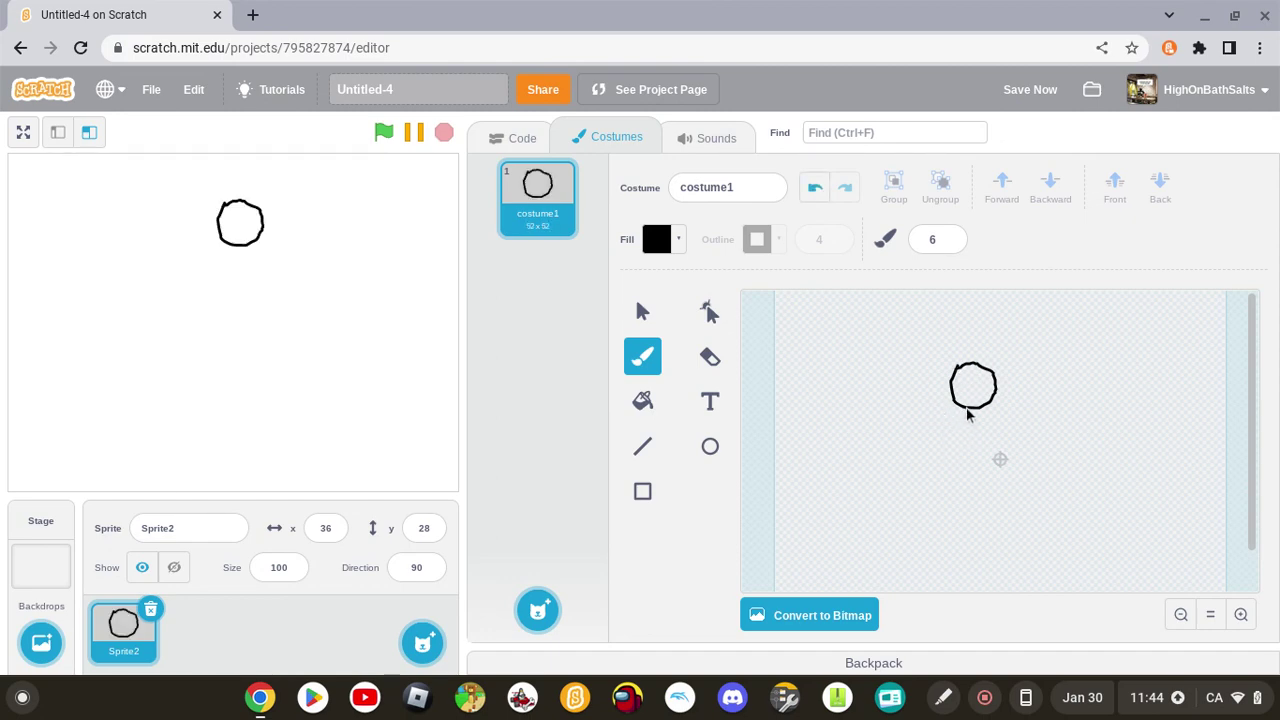
mouse_move(967, 412)
left_mouse_down()
mouse_move(937, 449)
mouse_move(943, 466)
mouse_move(1000, 463)
mouse_move(1020, 445)
mouse_move(980, 413)
left_mouse_up()
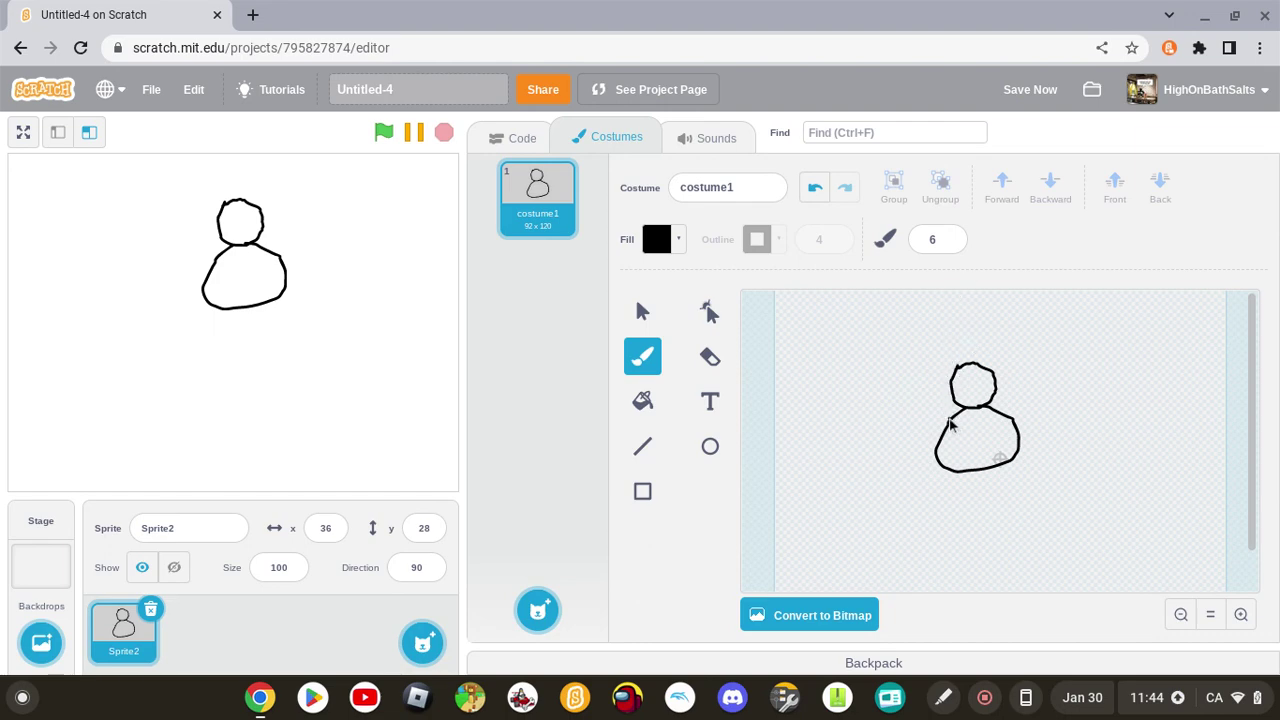
Paint a raised arm on each side of the body, undoing and redrawing the oversized first hand smaller.
left_click_drag(950, 425, 922, 403)
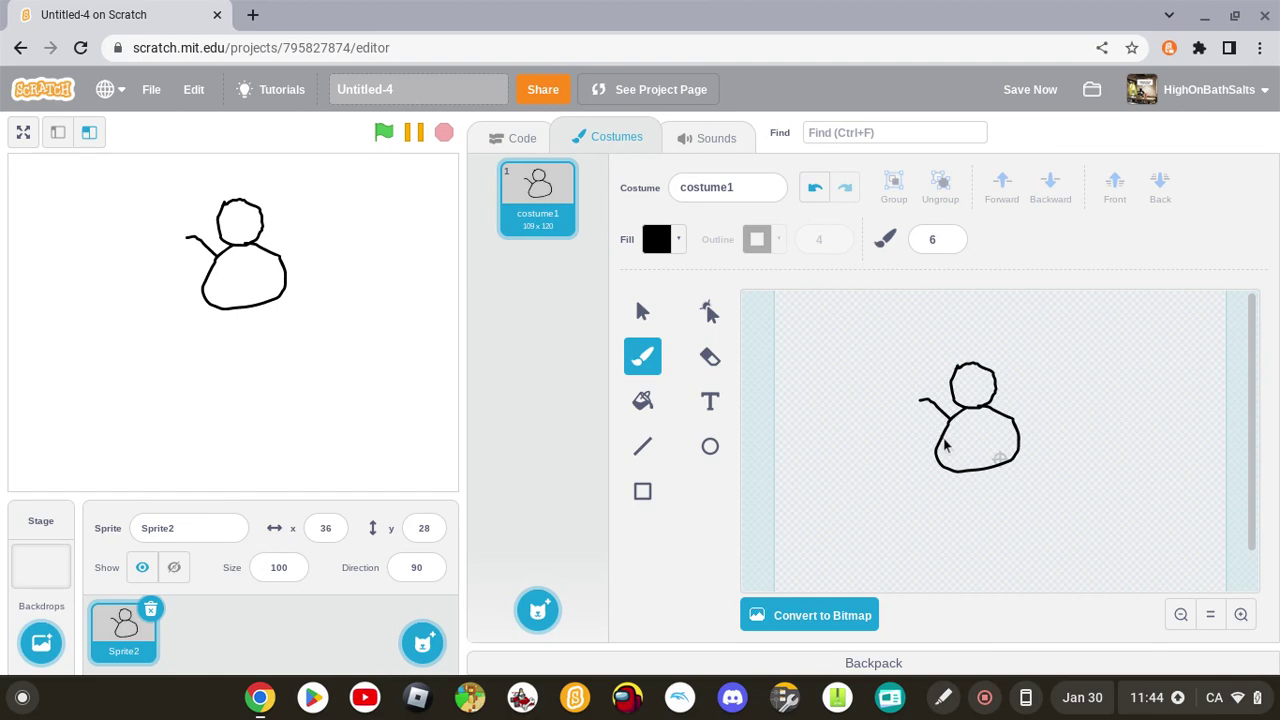
mouse_move(945, 447)
left_mouse_down()
mouse_move(920, 414)
mouse_move(938, 366)
mouse_move(912, 345)
mouse_move(898, 388)
mouse_move(916, 414)
left_mouse_up()
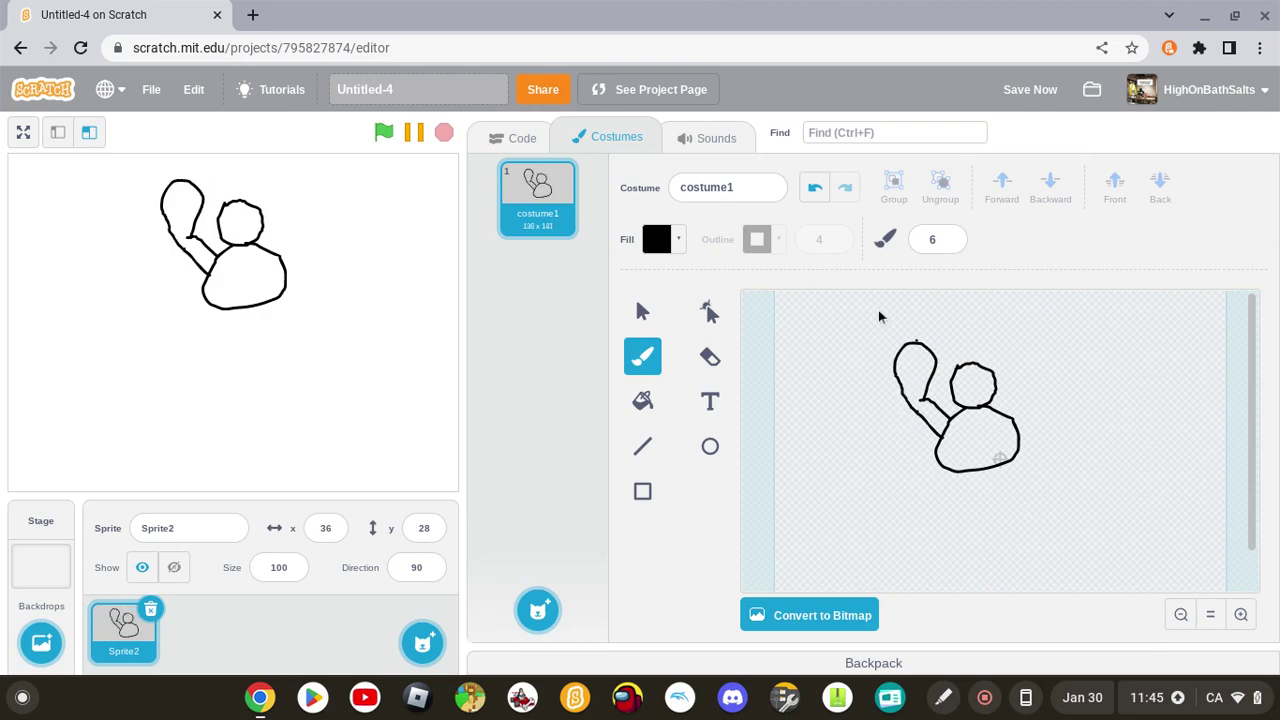
left_click(816, 192)
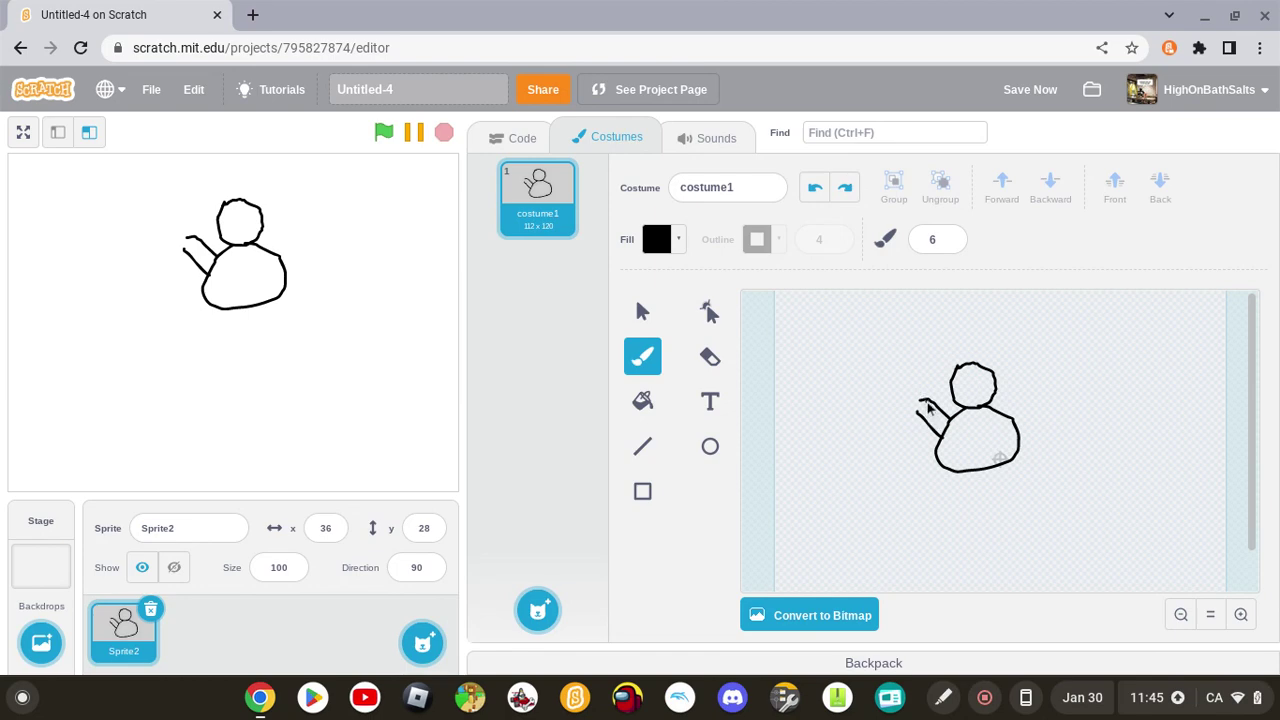
mouse_move(928, 405)
left_mouse_down()
mouse_move(936, 375)
mouse_move(914, 374)
mouse_move(910, 408)
mouse_move(928, 427)
left_mouse_up()
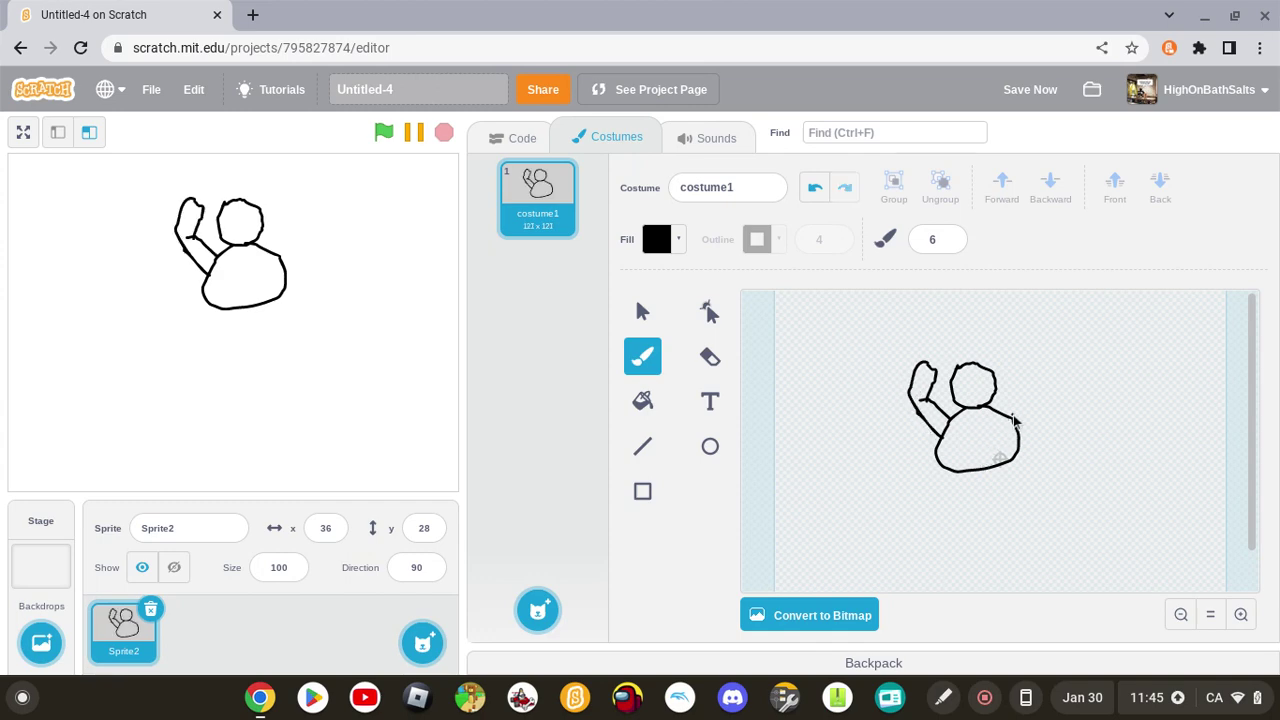
mouse_move(1013, 421)
left_mouse_down()
mouse_move(1000, 360)
mouse_move(1038, 375)
mouse_move(1034, 418)
mouse_move(1022, 434)
mouse_move(1016, 425)
left_mouse_up()
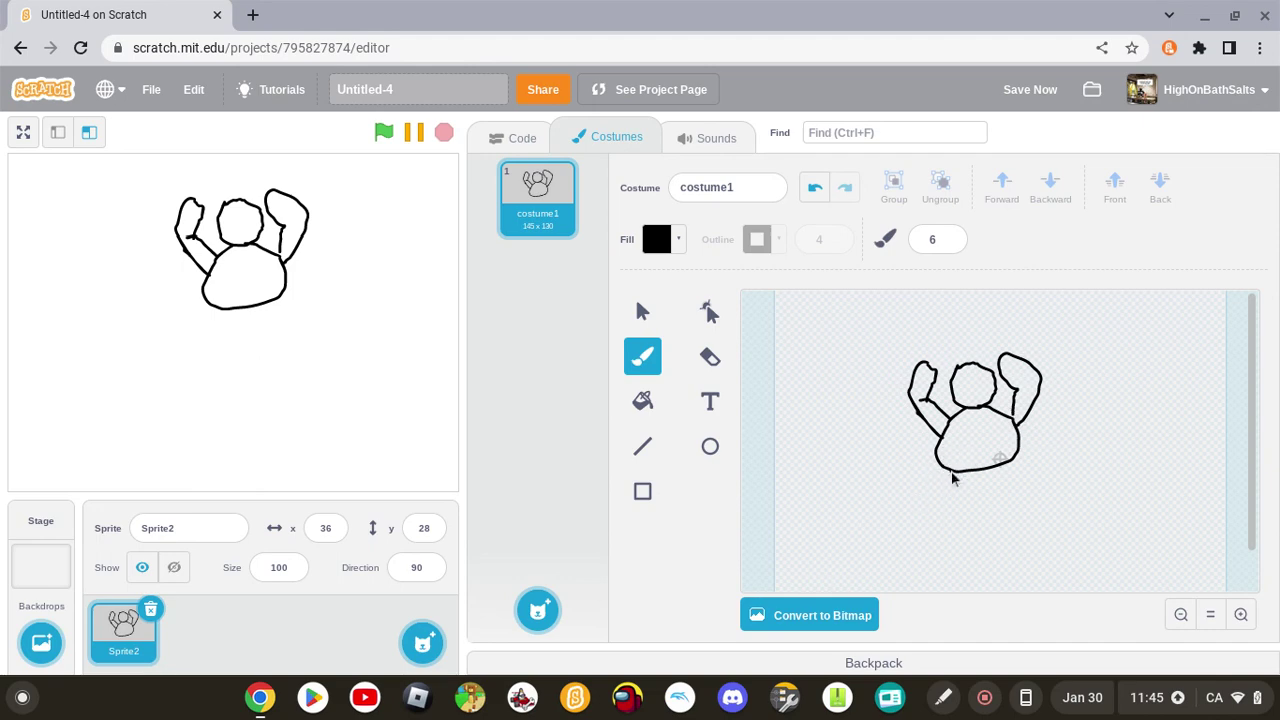
mouse_move(952, 476)
left_mouse_down()
mouse_move(979, 550)
mouse_move(996, 550)
mouse_move(979, 500)
mouse_move(1005, 538)
left_mouse_up()
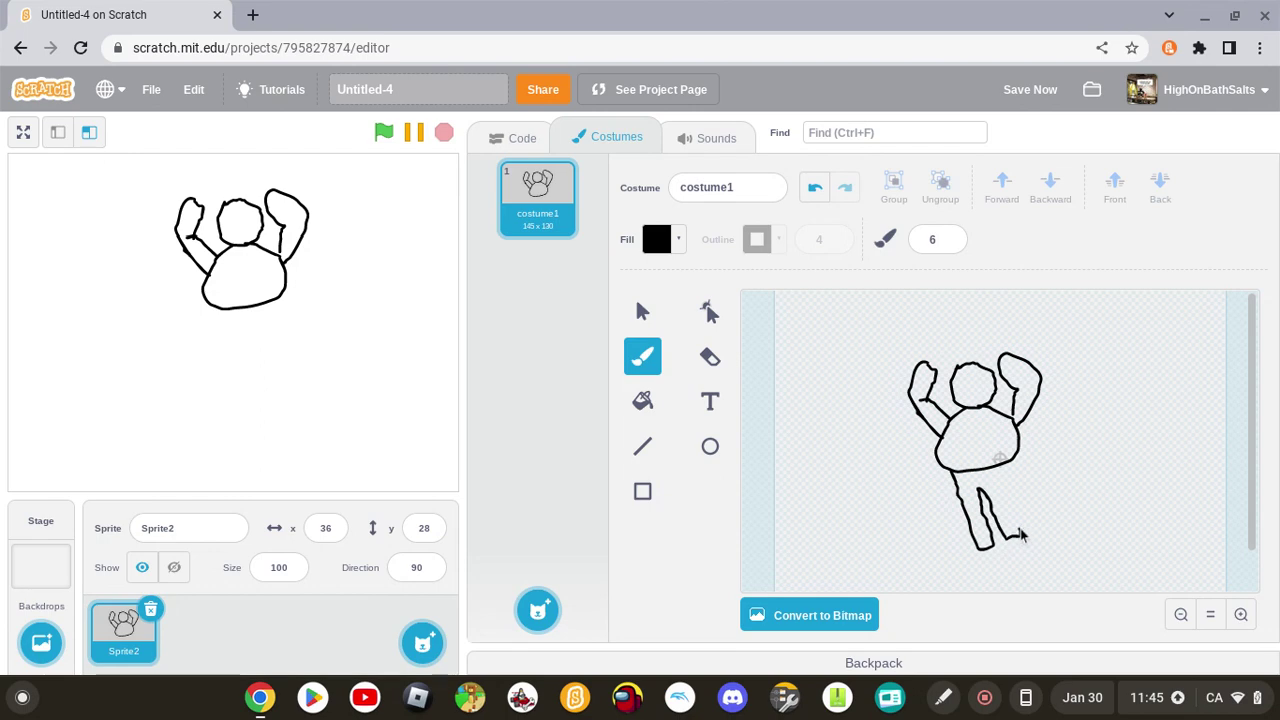
left_click_drag(1020, 534, 997, 483)
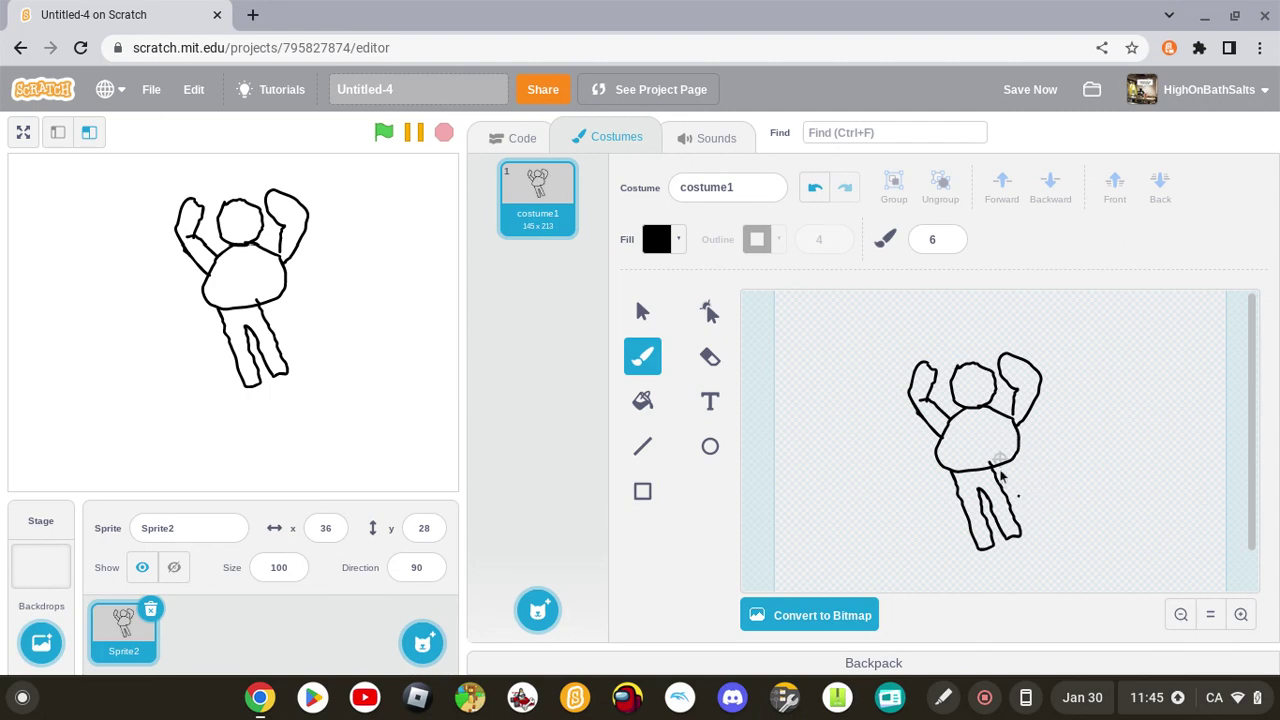
left_click(818, 188)
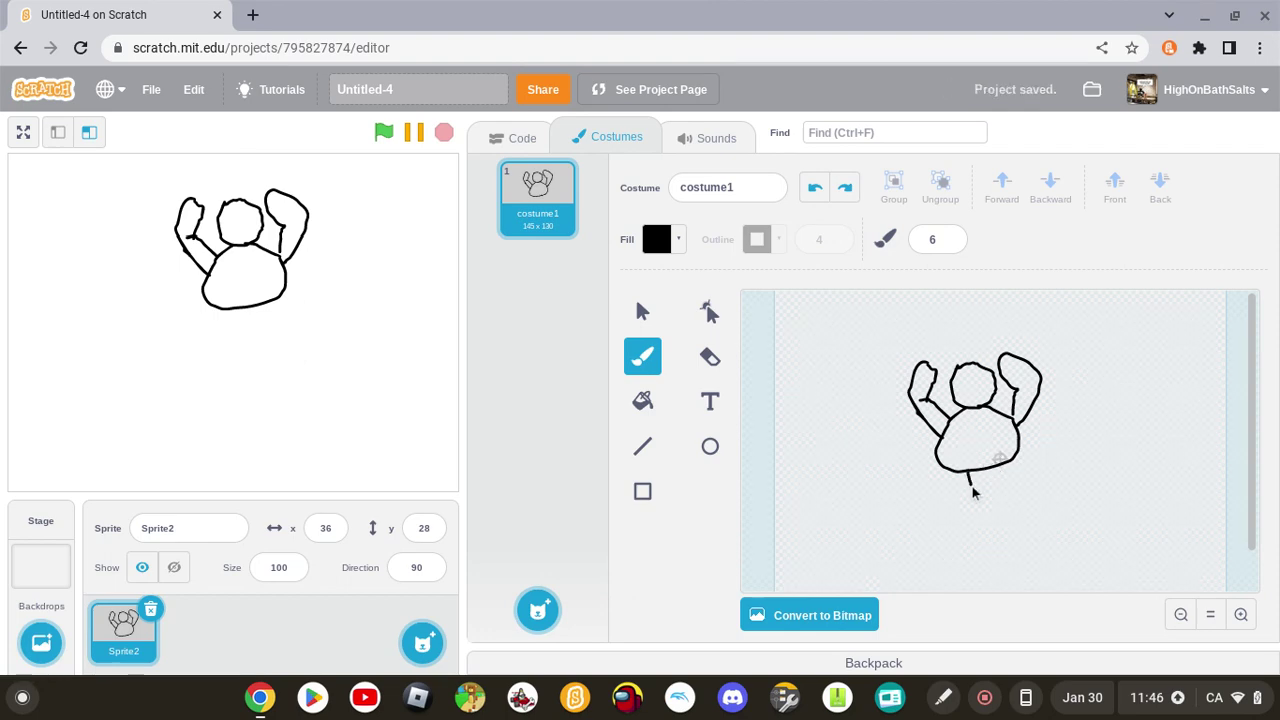
Paint two legs below the body, then erase the left leg's outer edge and repaint it to make the leg slimmer.
mouse_move(970, 472)
left_mouse_down()
mouse_move(973, 541)
mouse_move(993, 538)
mouse_move(983, 476)
mouse_move(1003, 531)
mouse_move(1020, 533)
mouse_move(993, 463)
left_mouse_up()
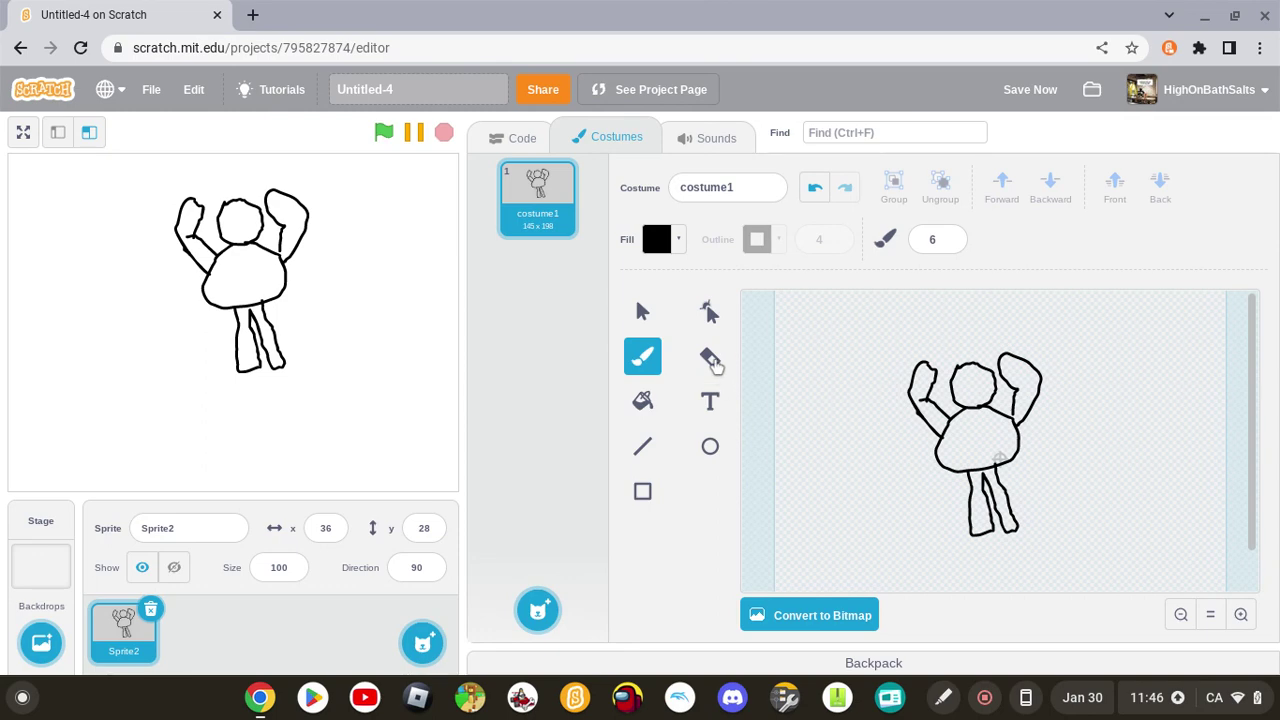
left_click(710, 358)
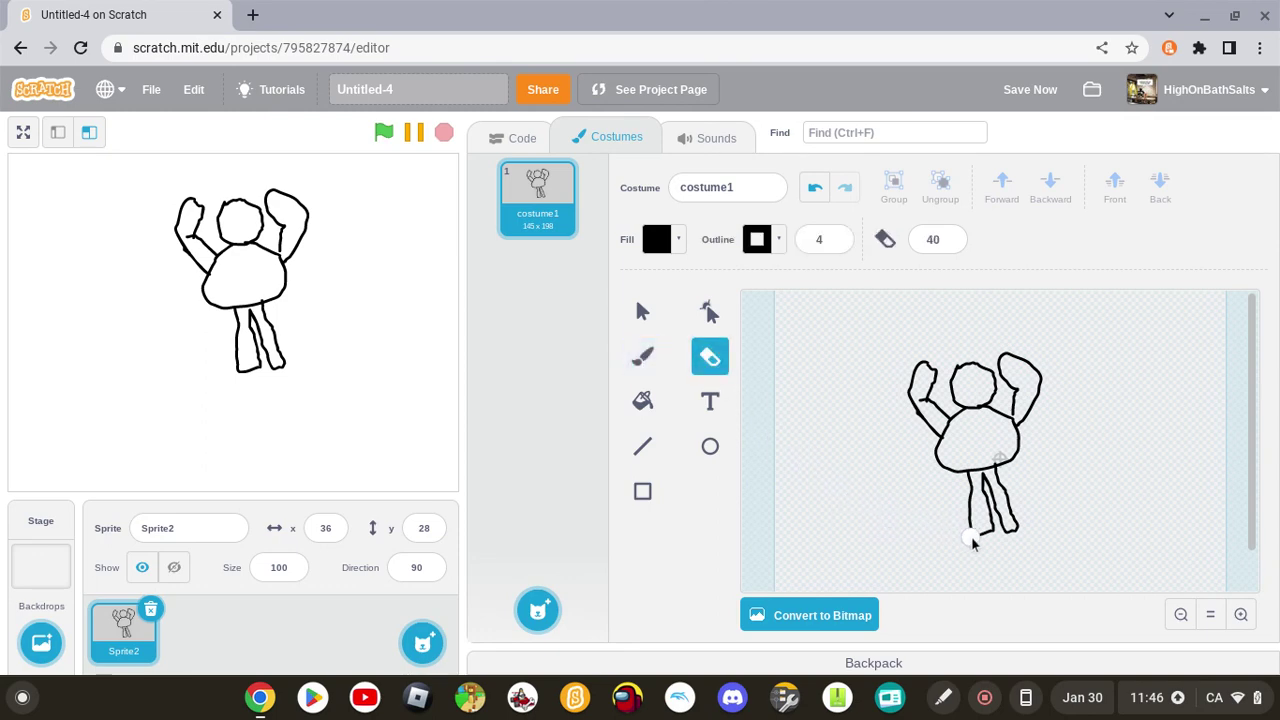
left_click_drag(972, 542, 966, 510)
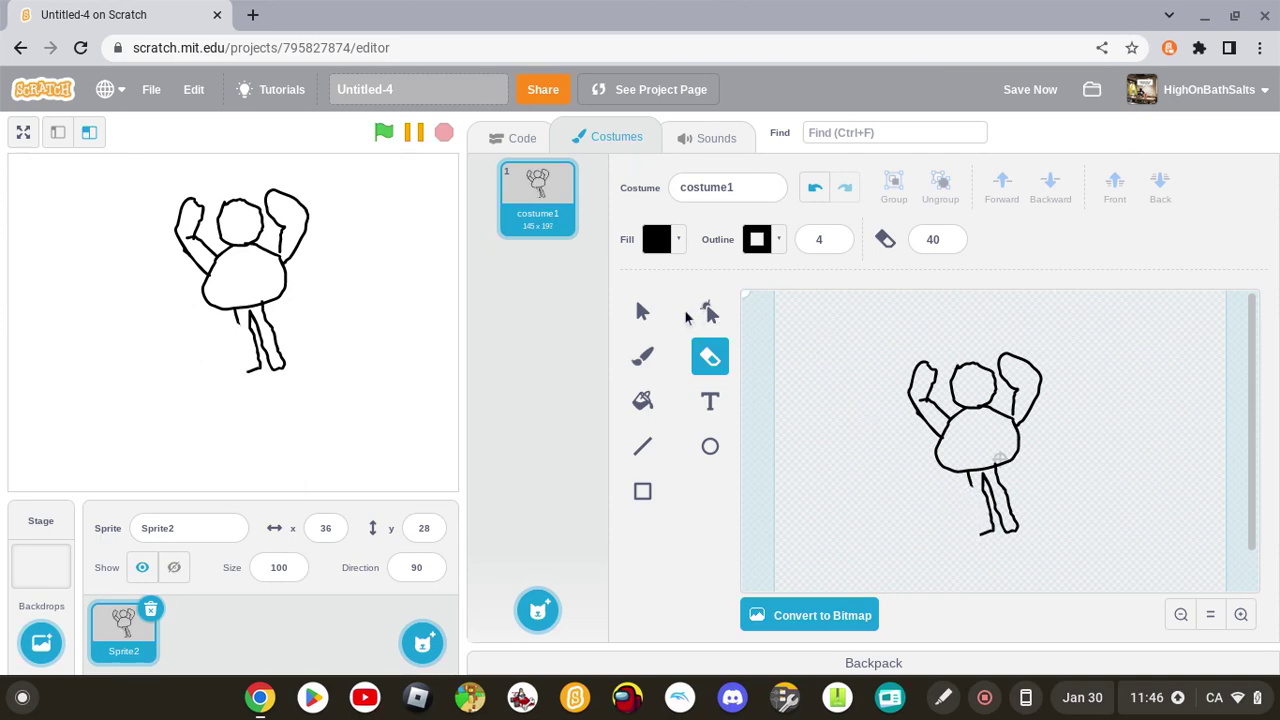
left_click(643, 313)
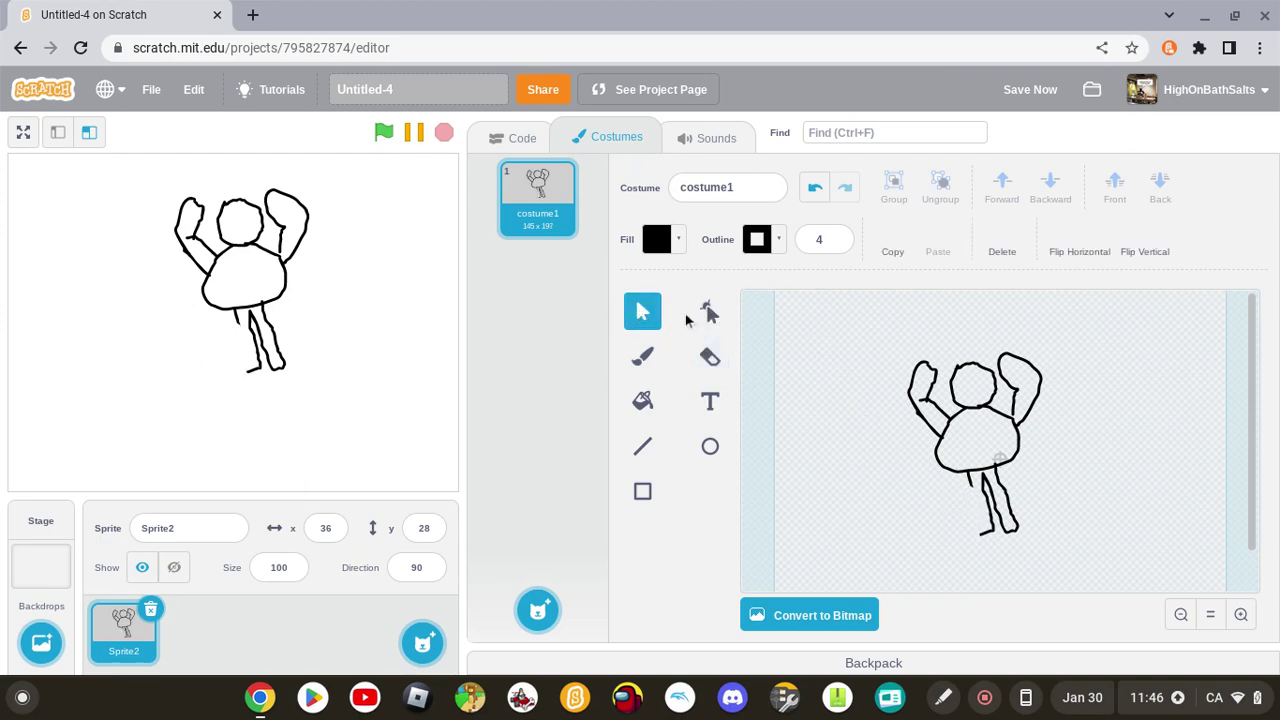
left_click(643, 360)
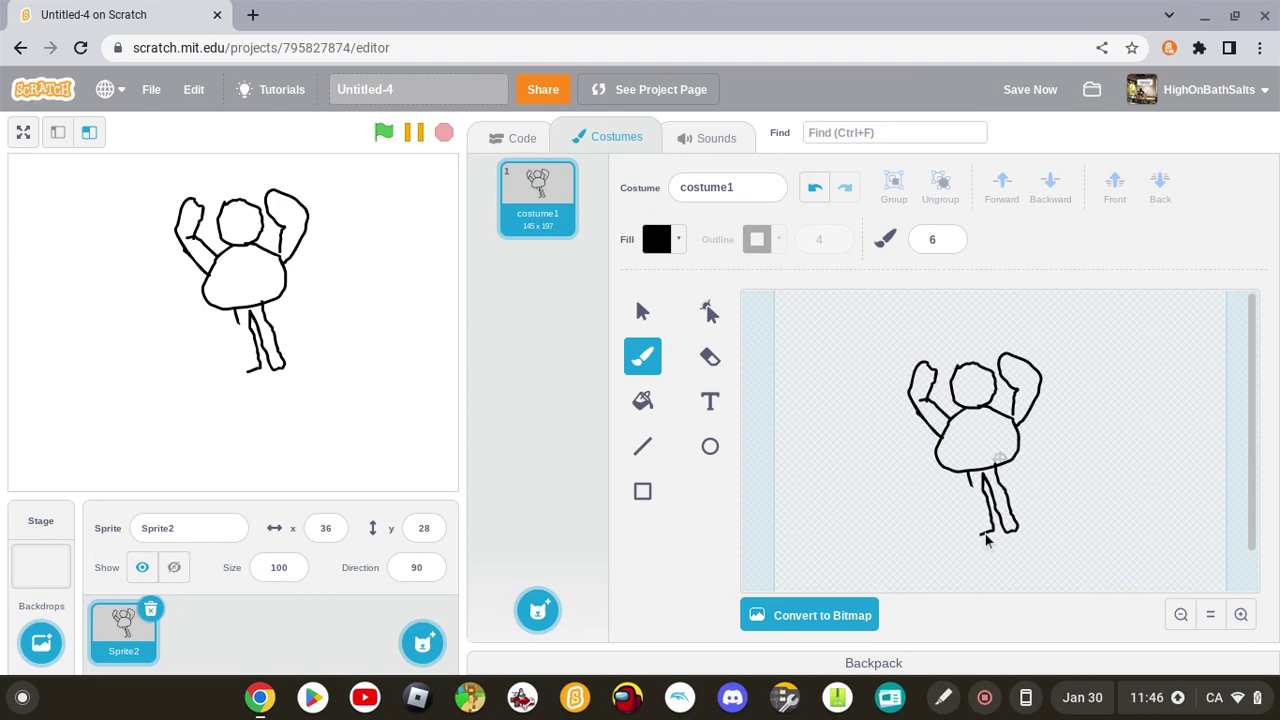
left_click_drag(983, 535, 975, 493)
left_click(968, 431)
Erase the lines separating the arms from the body, using eraser size 20 at the left shoulder and 11 at the right.
left_click(712, 362)
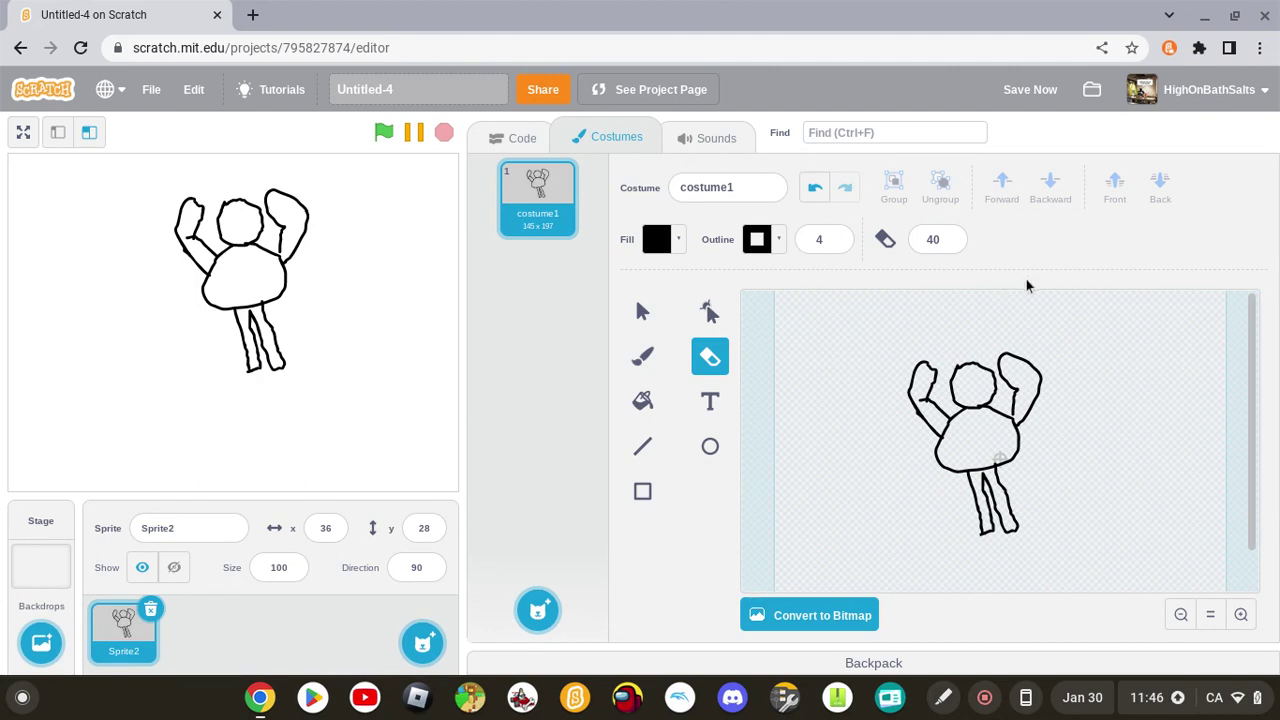
left_click(952, 244)
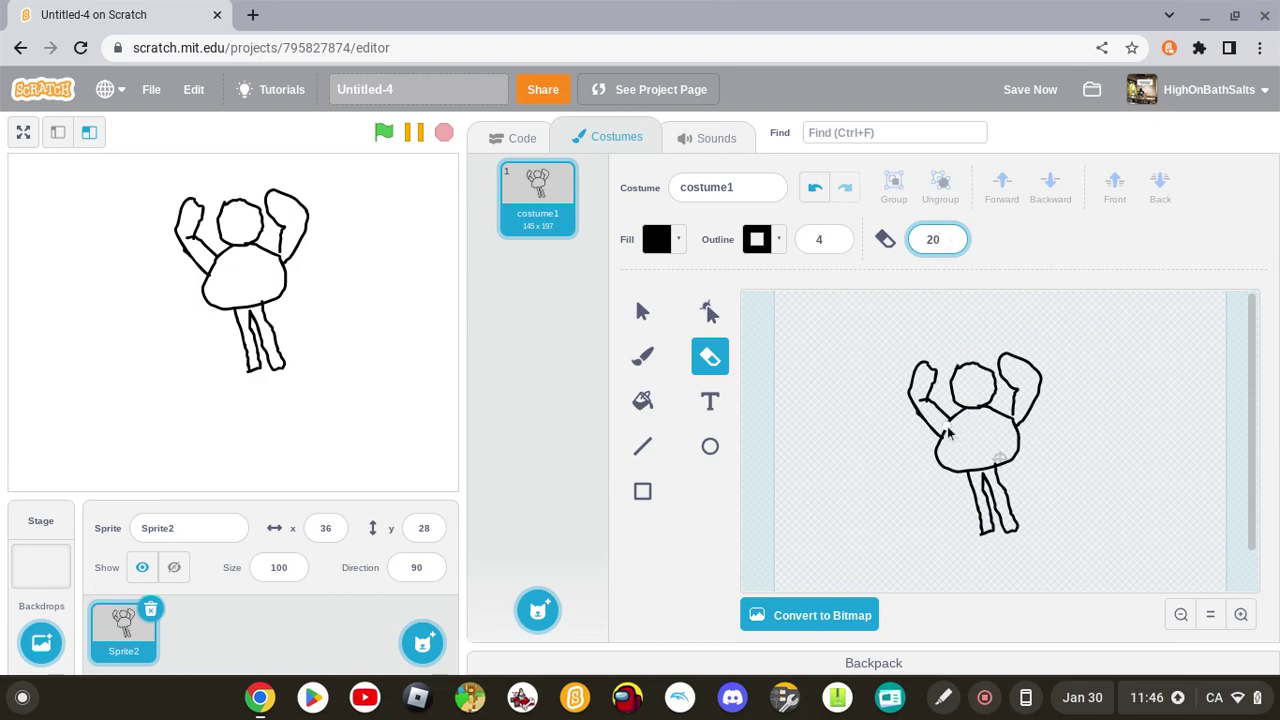
left_click(950, 432)
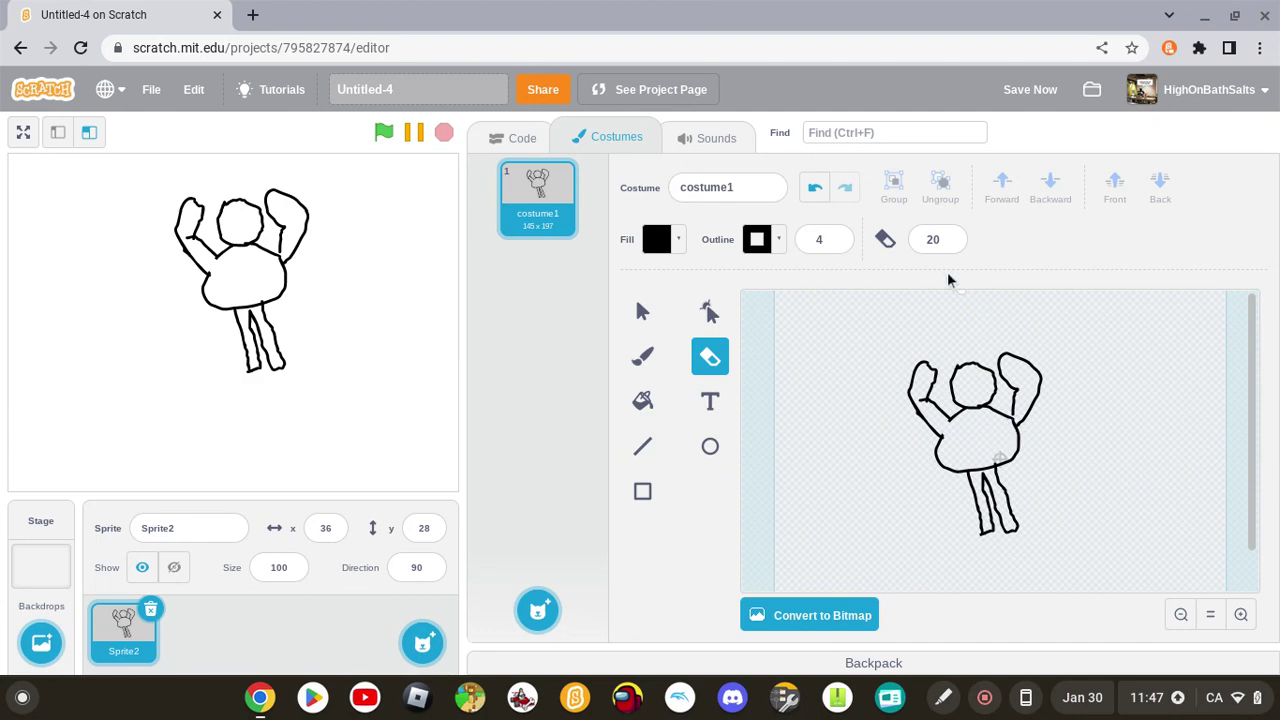
left_click(953, 244)
left_click(953, 244)
left_click(953, 244)
left_click(953, 244)
left_click(953, 244)
left_click(953, 244)
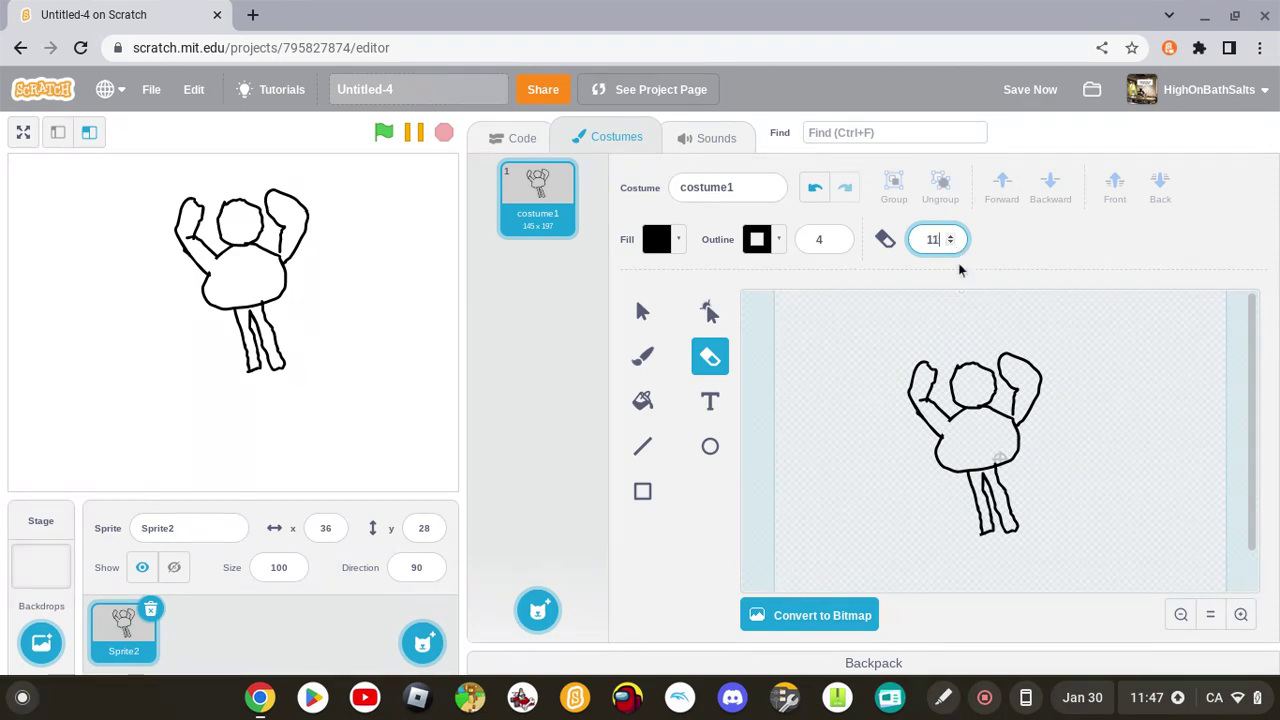
left_click(1018, 428)
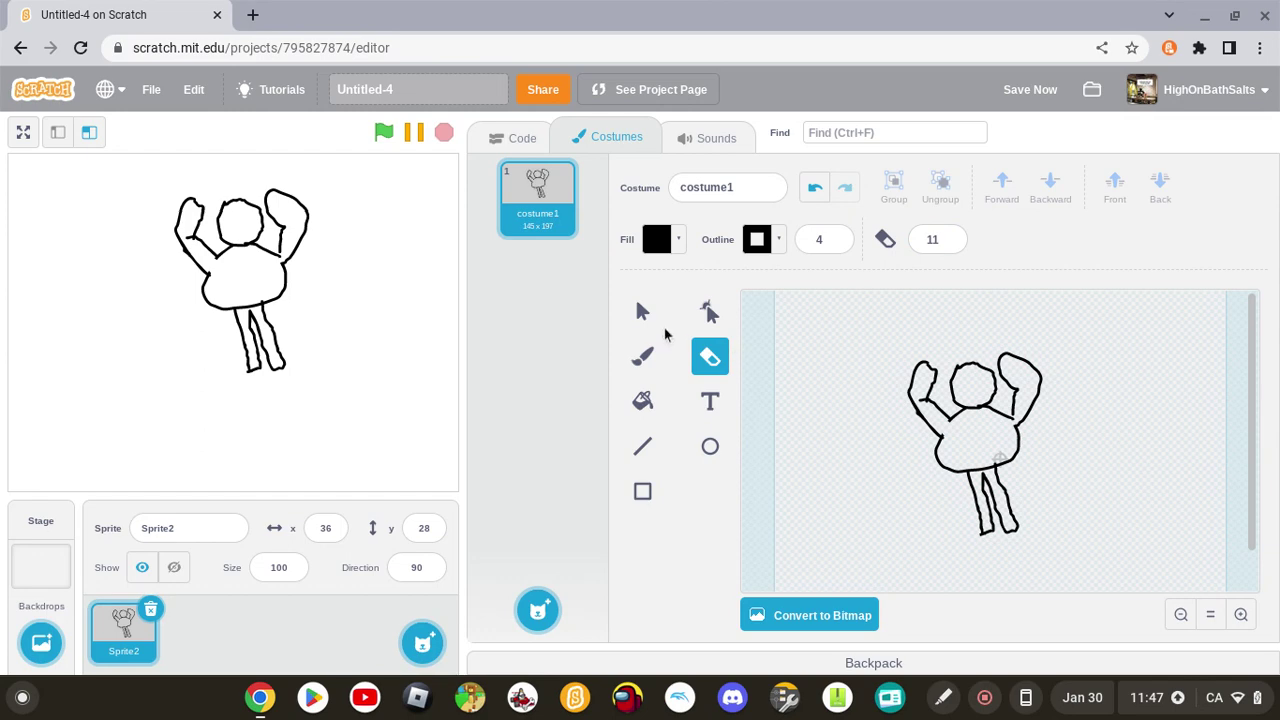
left_click(642, 311)
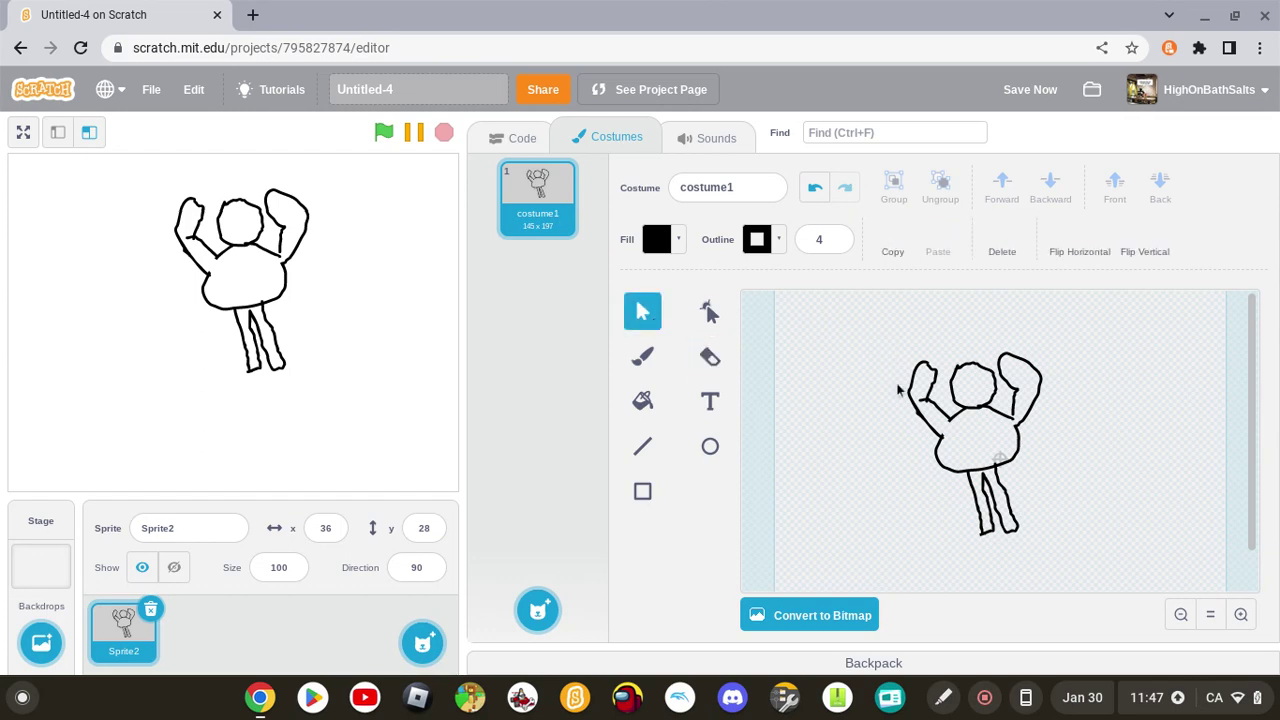
left_click_drag(898, 390, 1005, 418)
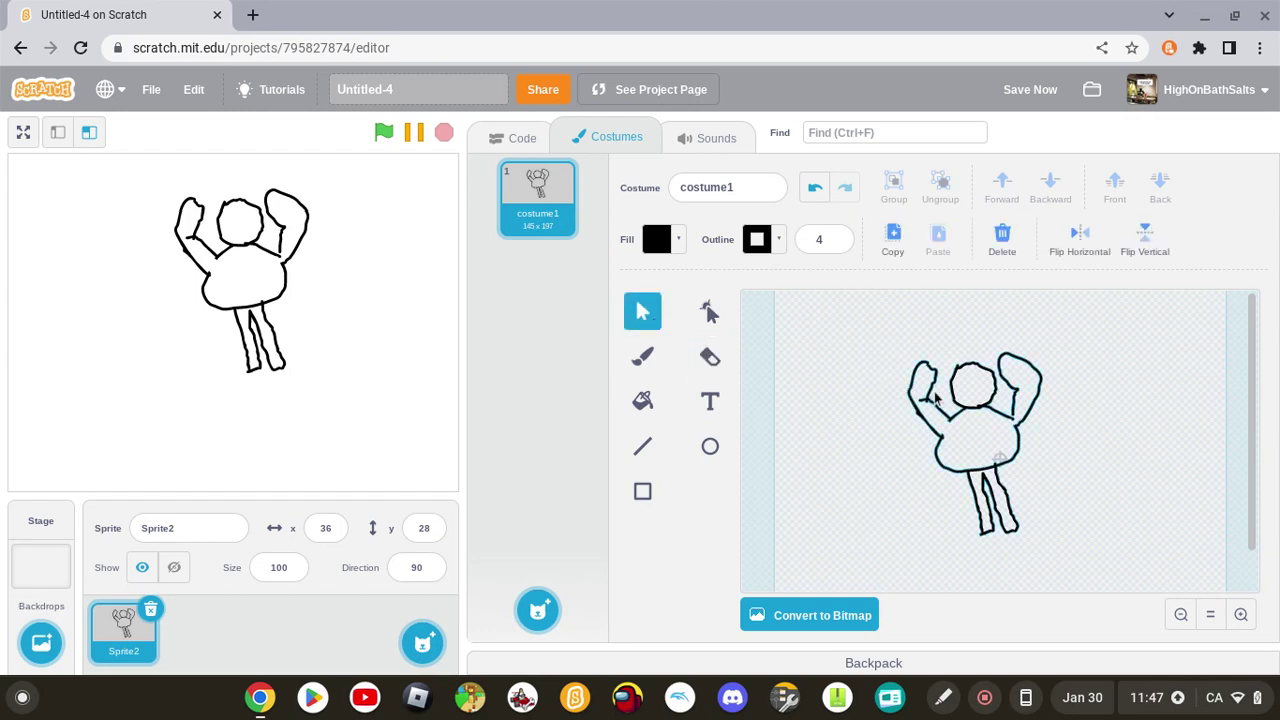
left_click(1016, 424)
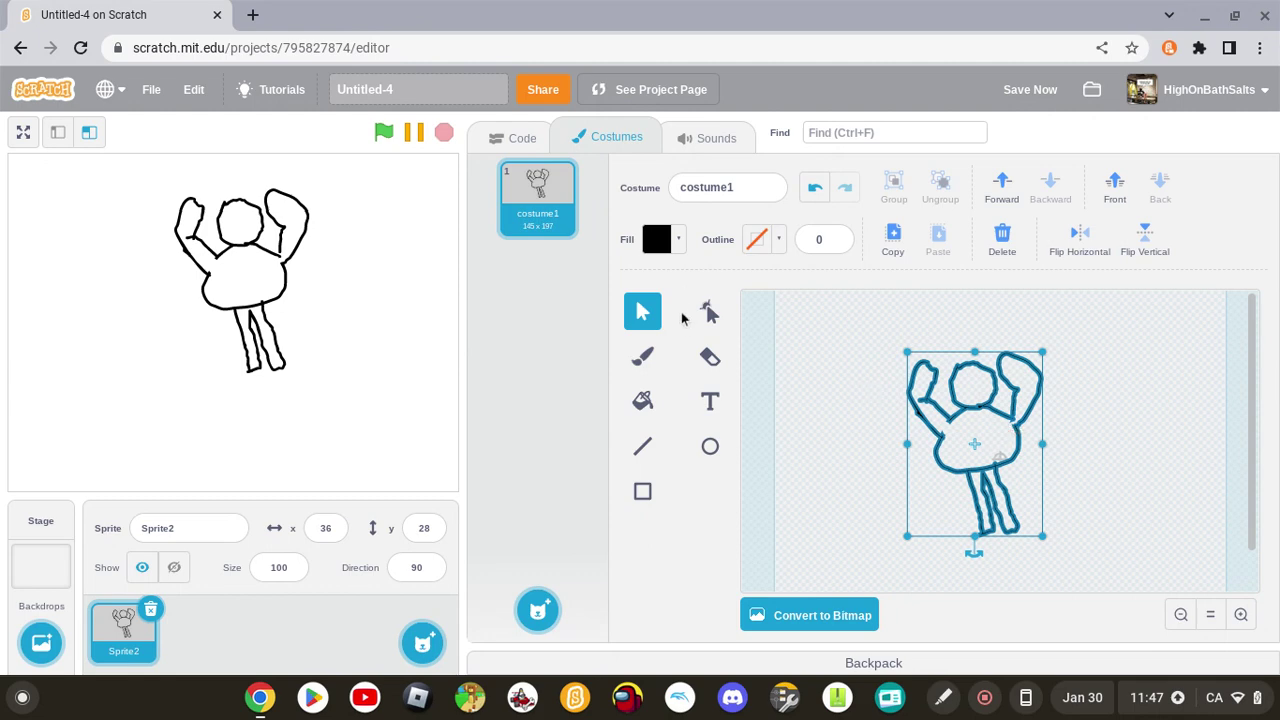
Paint outlined fingers and a thumb on both raised hands with the size 6 Brush.
left_click(646, 354)
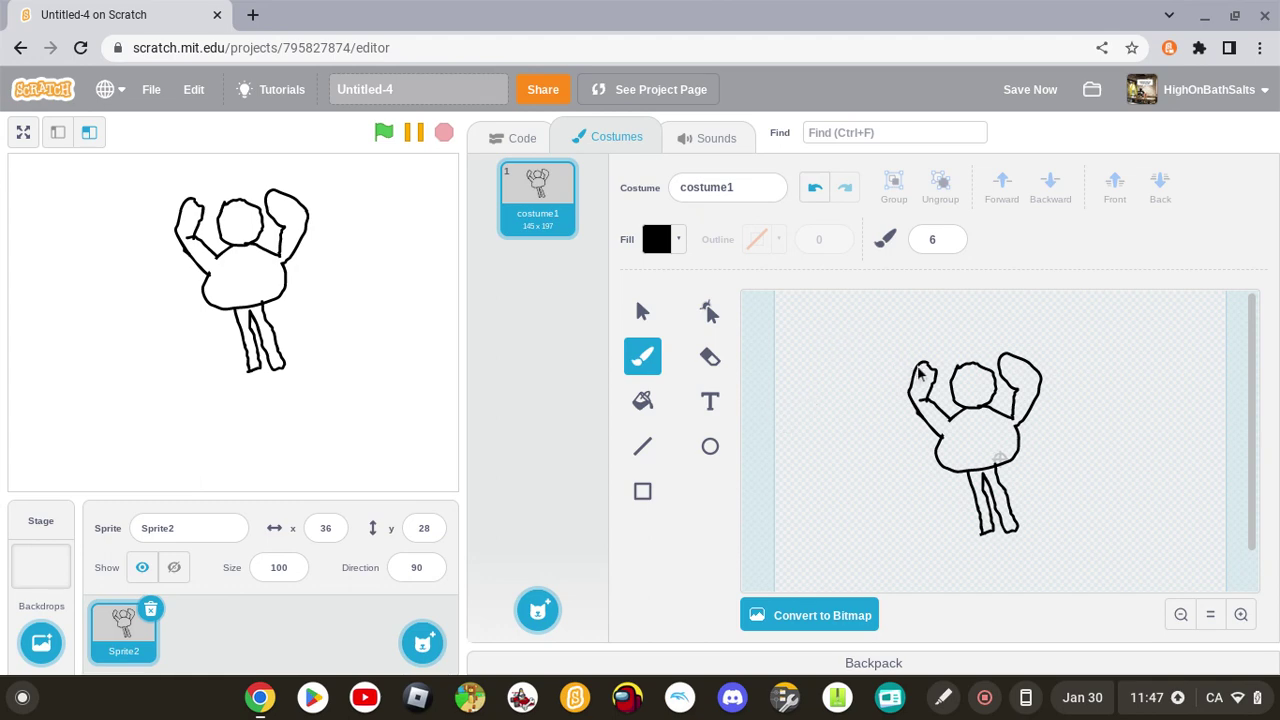
mouse_move(913, 371)
left_mouse_down()
mouse_move(914, 334)
mouse_move(931, 352)
mouse_move(927, 376)
mouse_move(938, 336)
mouse_move(930, 372)
mouse_move(939, 362)
left_mouse_up()
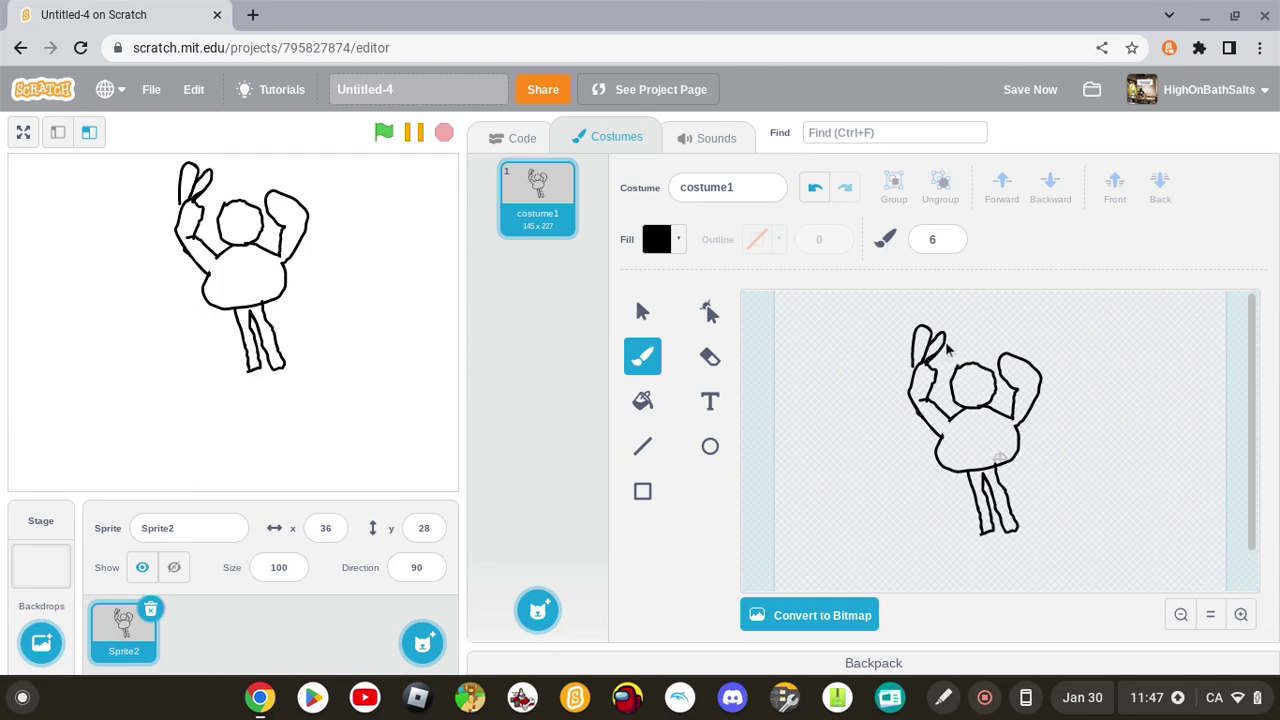
left_click_drag(950, 352, 930, 364)
mouse_move(918, 376)
left_mouse_down()
mouse_move(895, 356)
mouse_move(885, 388)
mouse_move(922, 383)
left_mouse_up()
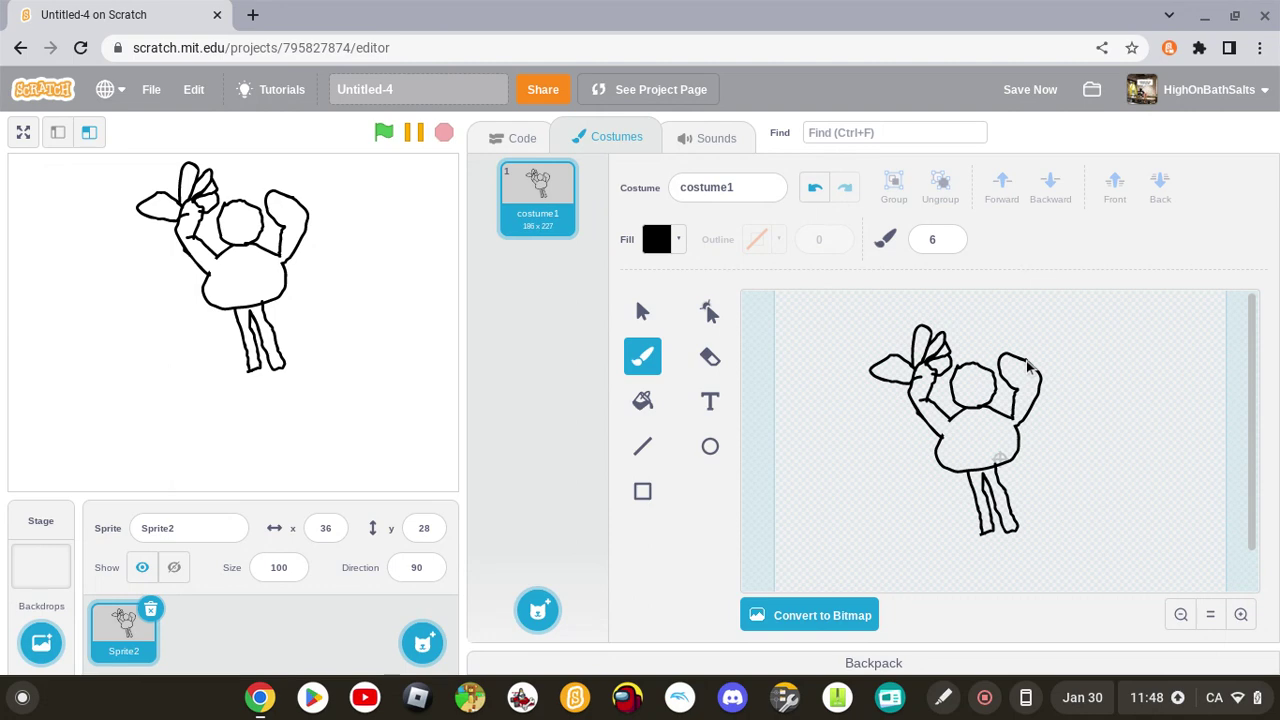
mouse_move(1026, 368)
left_mouse_down()
mouse_move(1046, 336)
mouse_move(1040, 326)
mouse_move(1020, 370)
mouse_move(996, 312)
mouse_move(1018, 356)
mouse_move(984, 337)
mouse_move(1012, 364)
mouse_move(971, 346)
mouse_move(1005, 372)
mouse_move(977, 361)
mouse_move(987, 378)
mouse_move(1018, 390)
left_mouse_up()
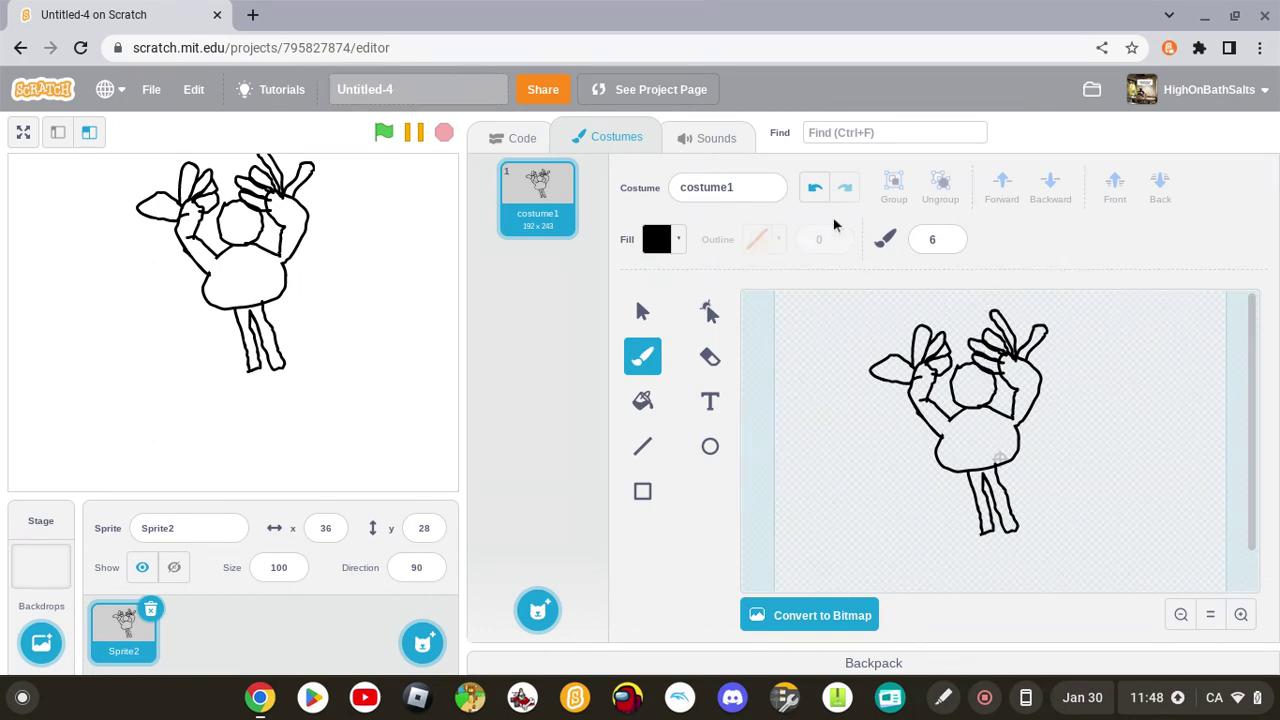
Erase the overlong finger and thumb tips of the right hand and repaint their ends shorter.
left_click(710, 357)
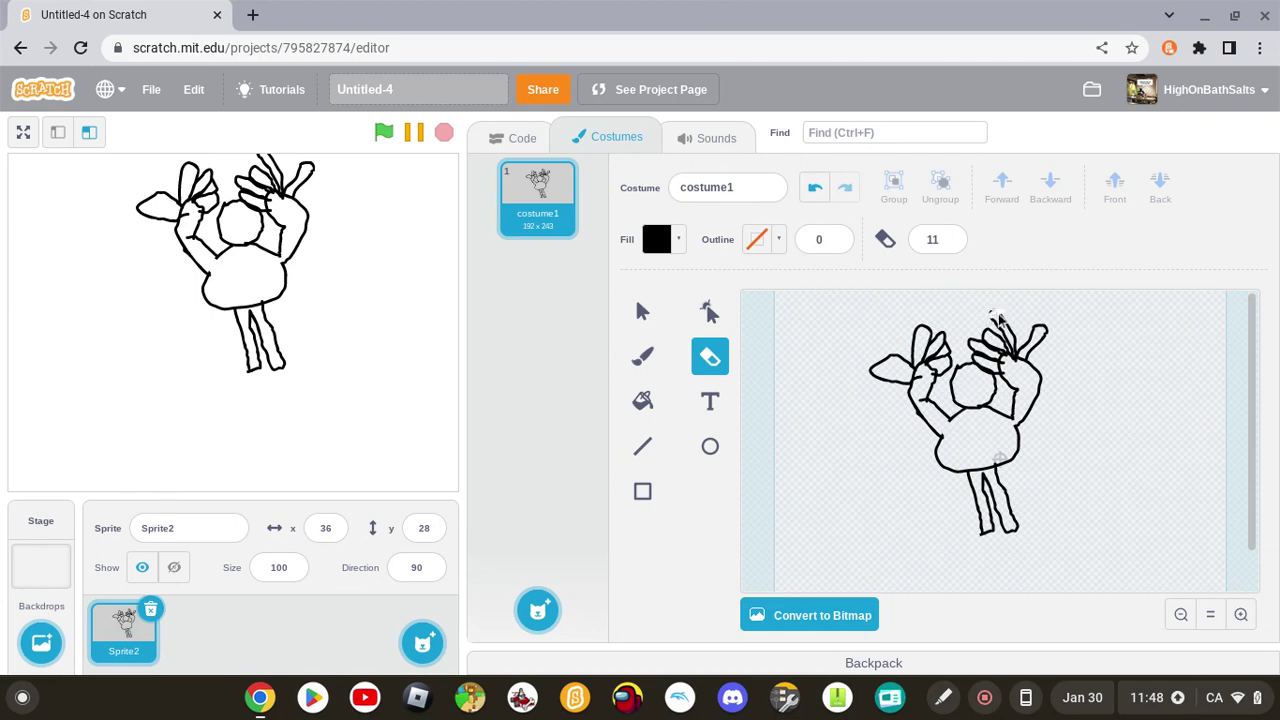
mouse_move(993, 320)
left_mouse_down()
mouse_move(1006, 322)
mouse_move(990, 323)
left_mouse_up()
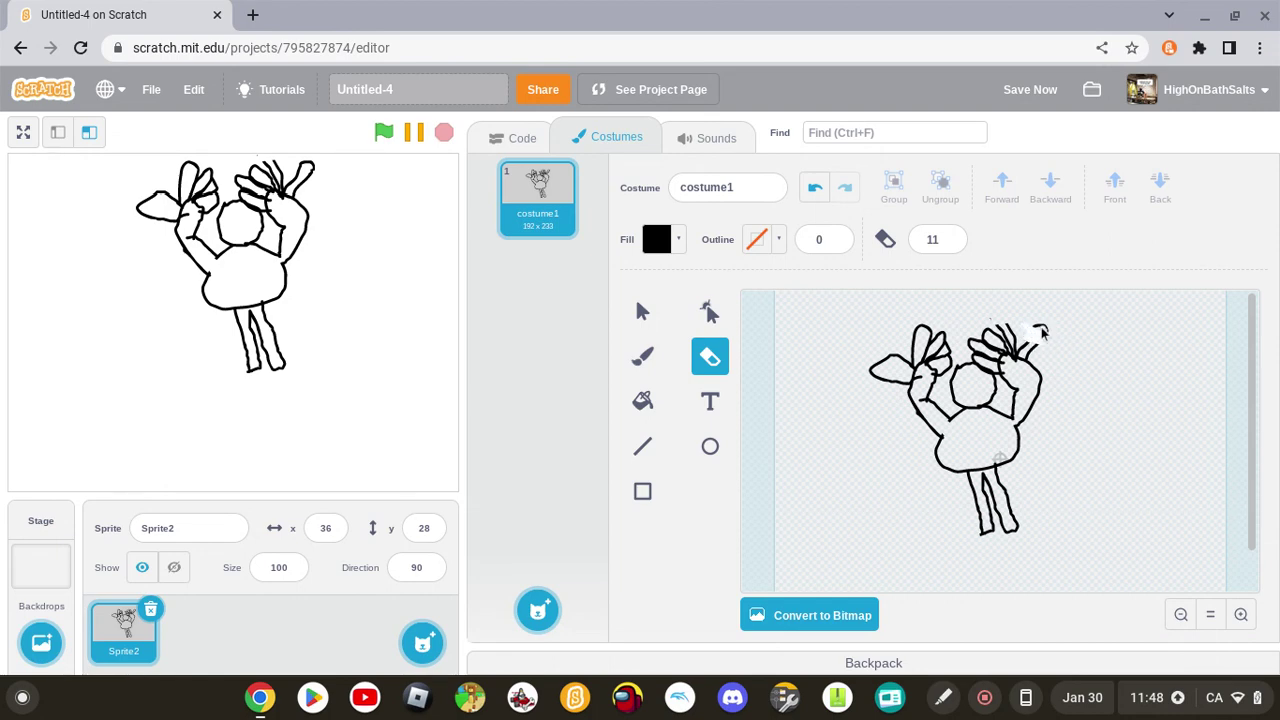
left_click_drag(1040, 335, 1014, 306)
left_click(642, 356)
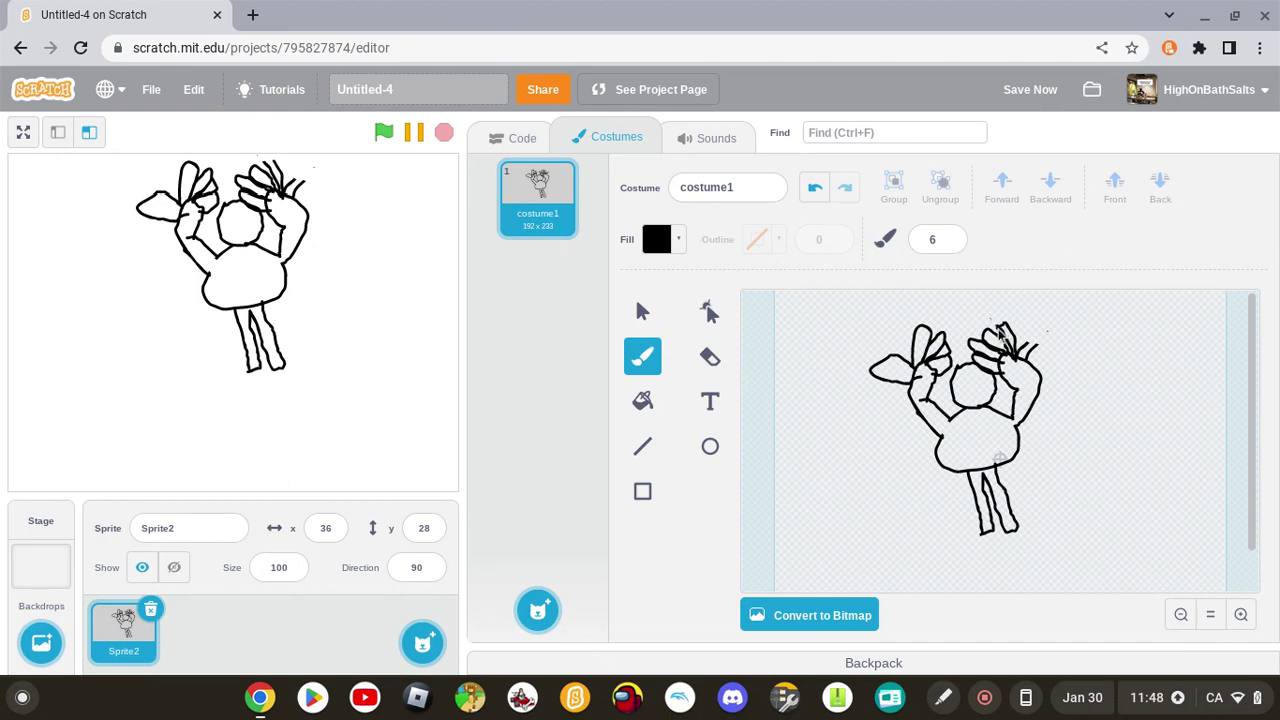
left_click_drag(1001, 336, 1038, 350)
left_click_drag(1030, 347, 1043, 352)
Set the fill to dark brown with color 12, saturation 79 and brightness 31.
left_click(675, 257)
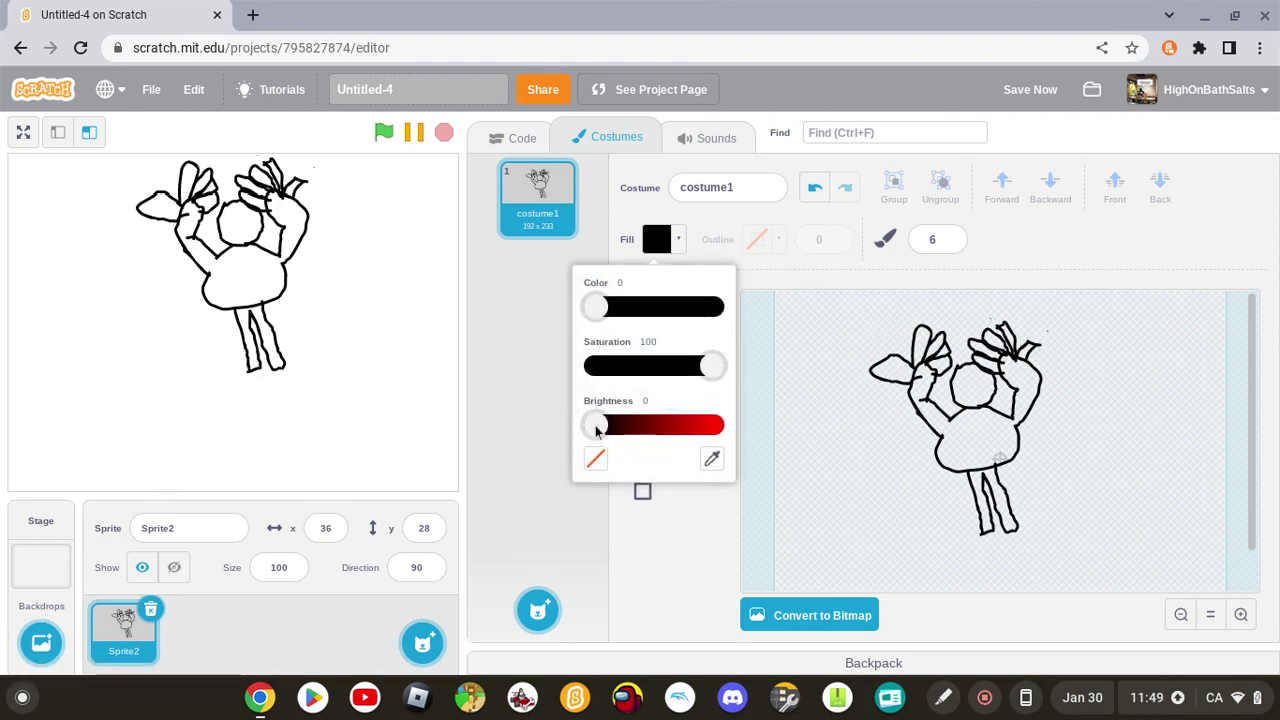
left_click_drag(600, 428, 774, 449)
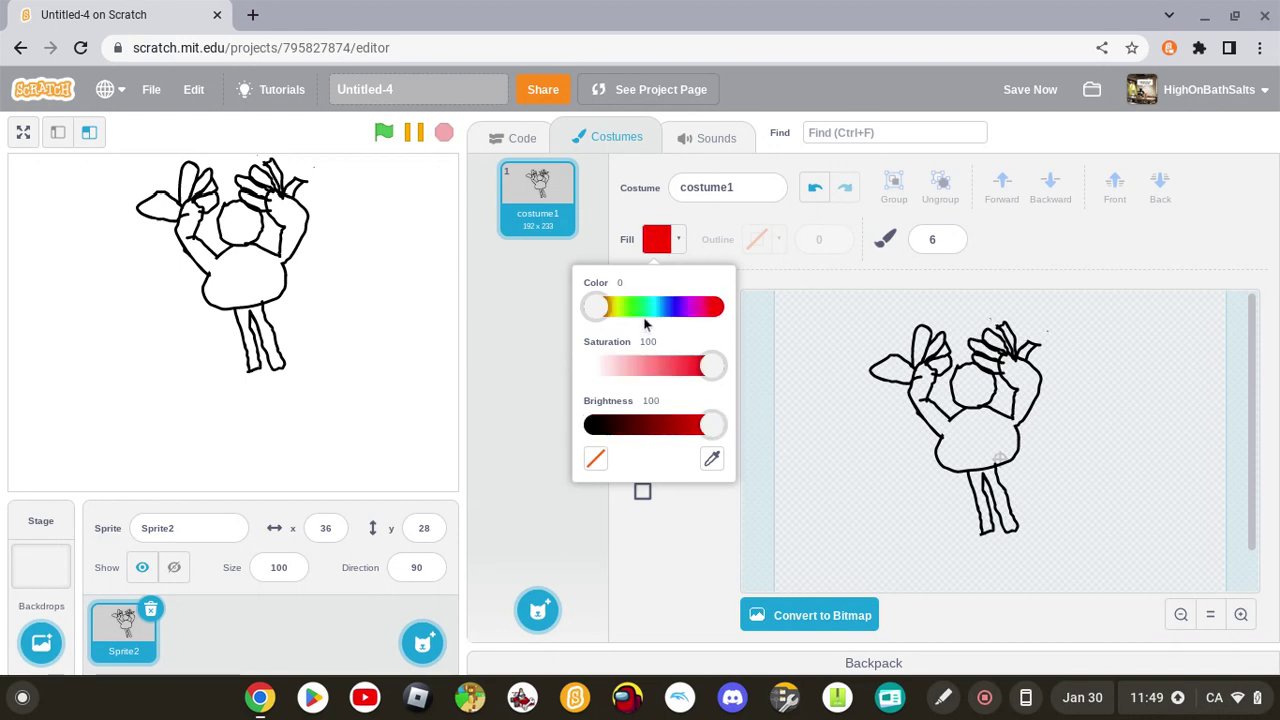
left_click_drag(596, 311, 610, 316)
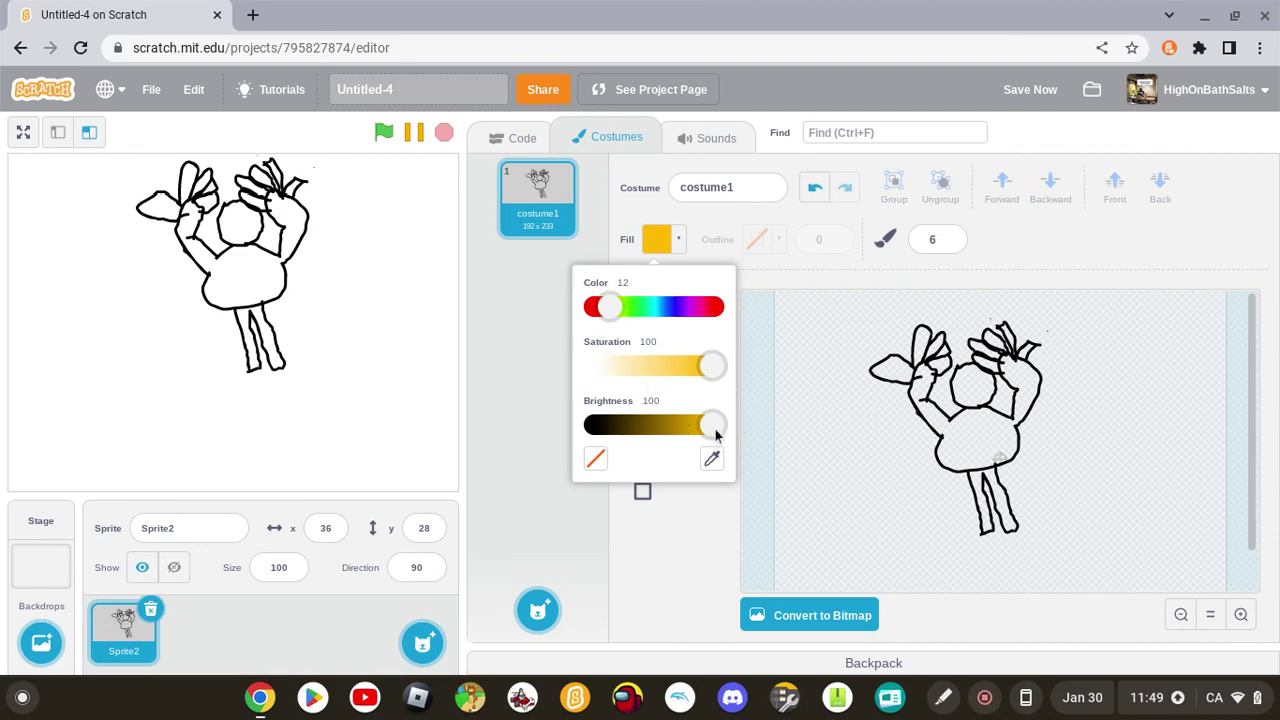
left_click_drag(711, 432, 636, 427)
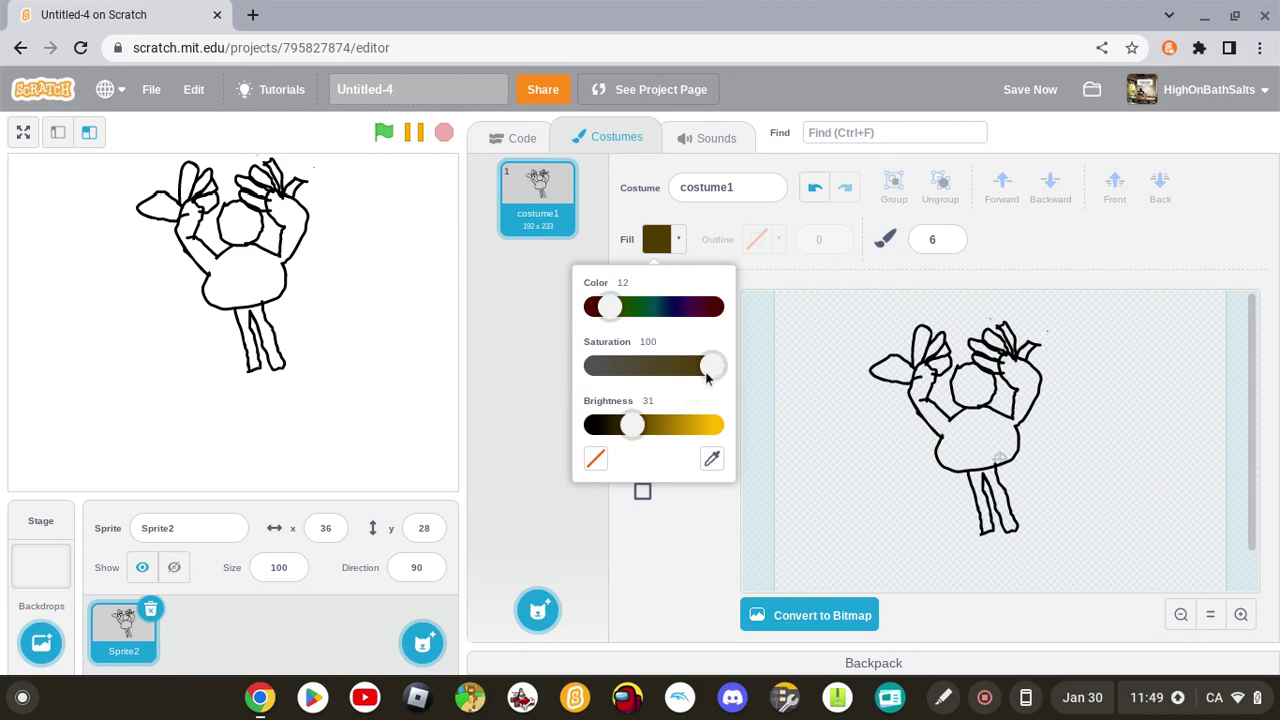
left_click_drag(707, 374, 682, 367)
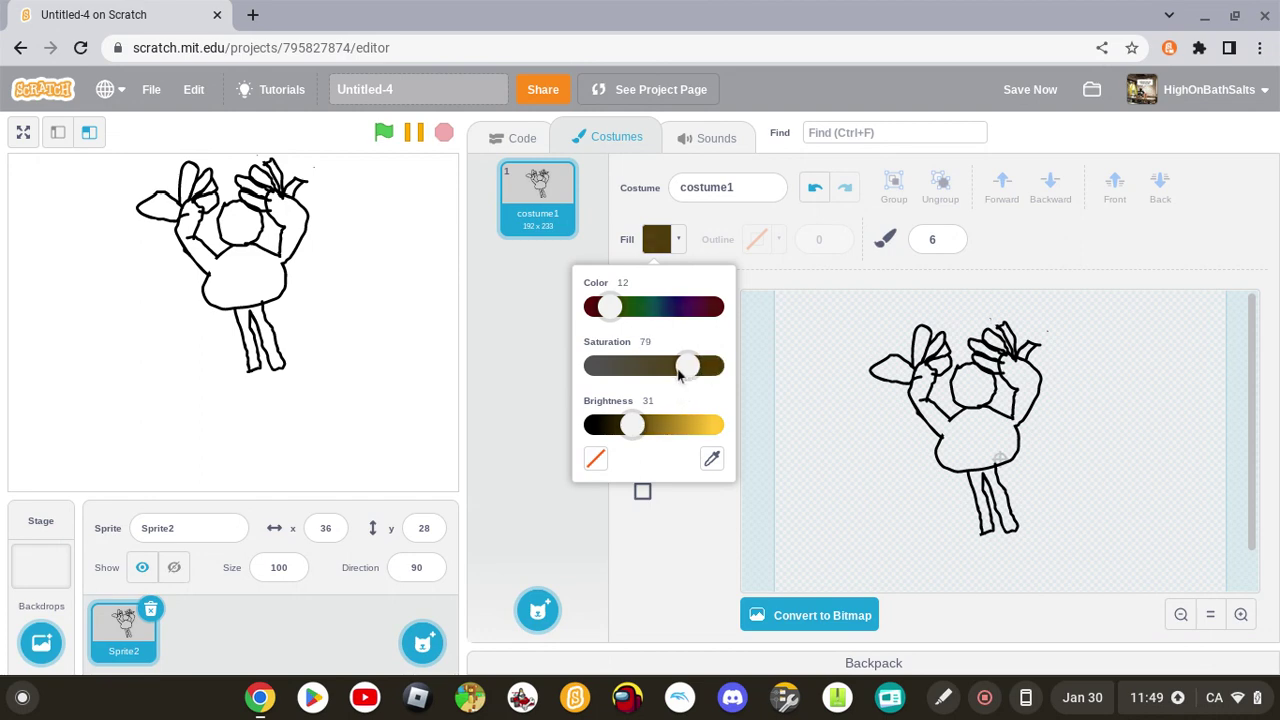
left_click(751, 223)
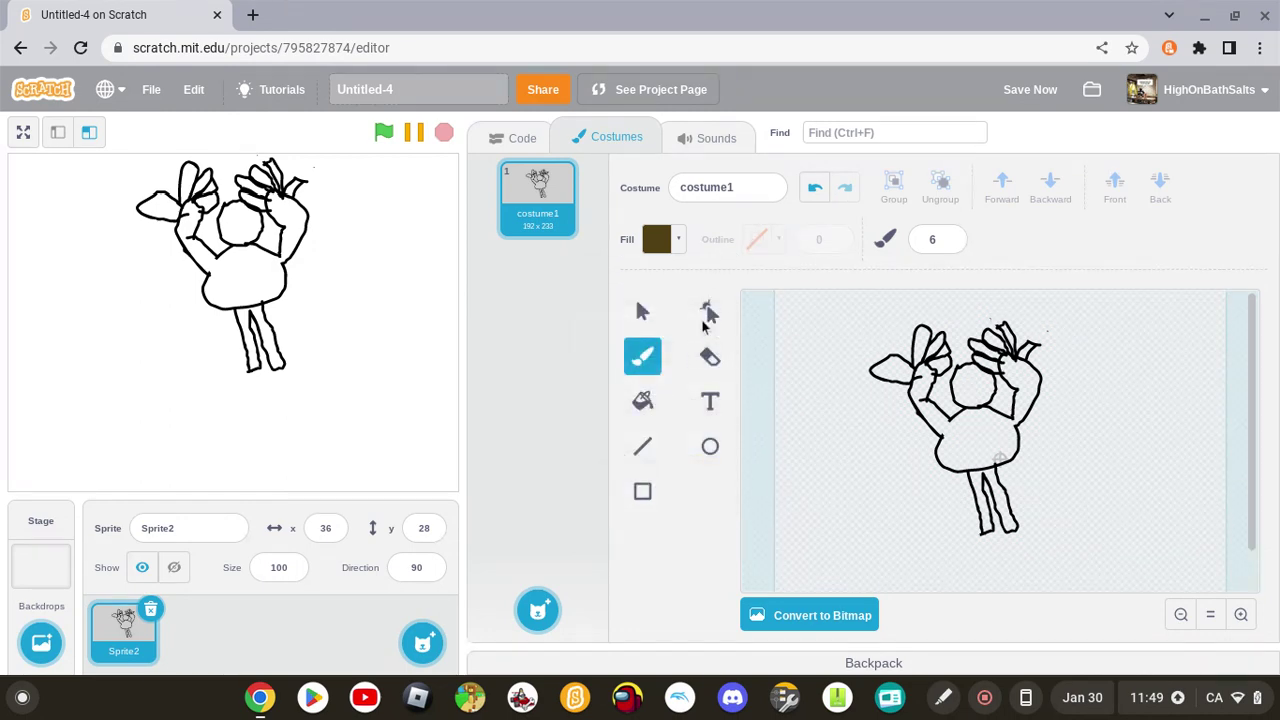
Fill the body, both arms, and the left hand's thumb and fingers with the dark brown.
left_click(643, 402)
left_click(960, 462)
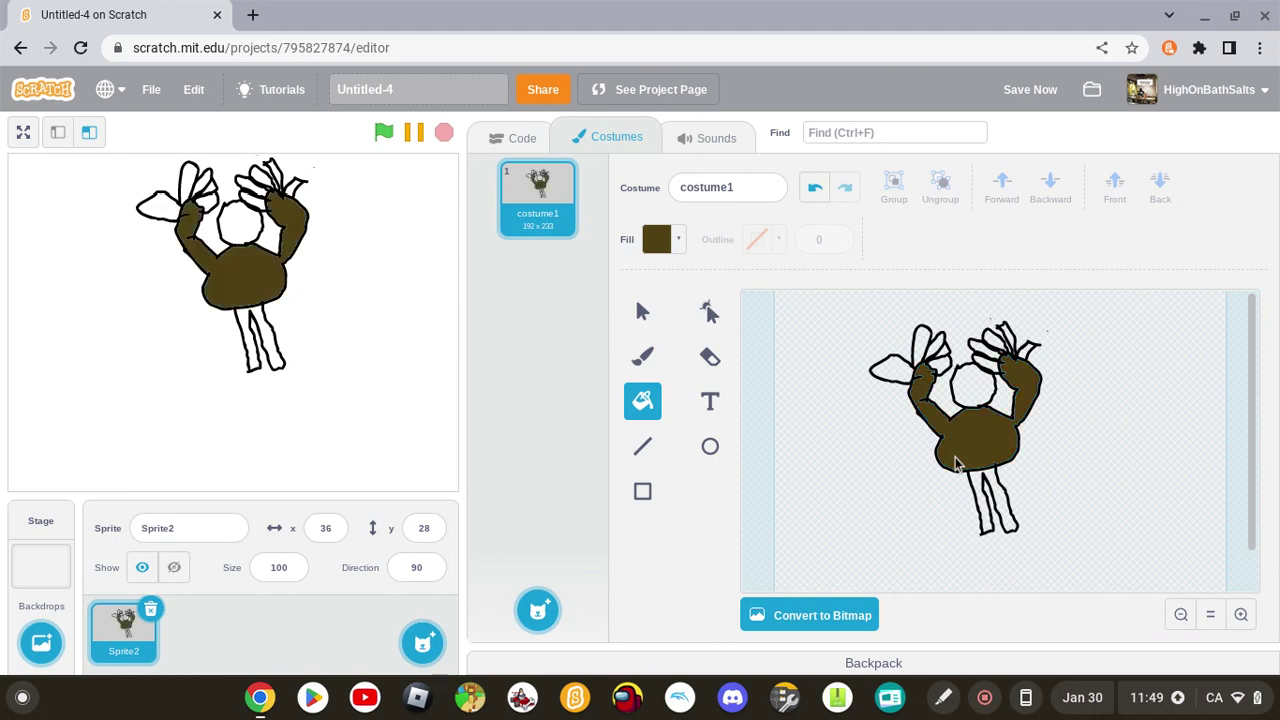
left_click(893, 370)
left_click(918, 350)
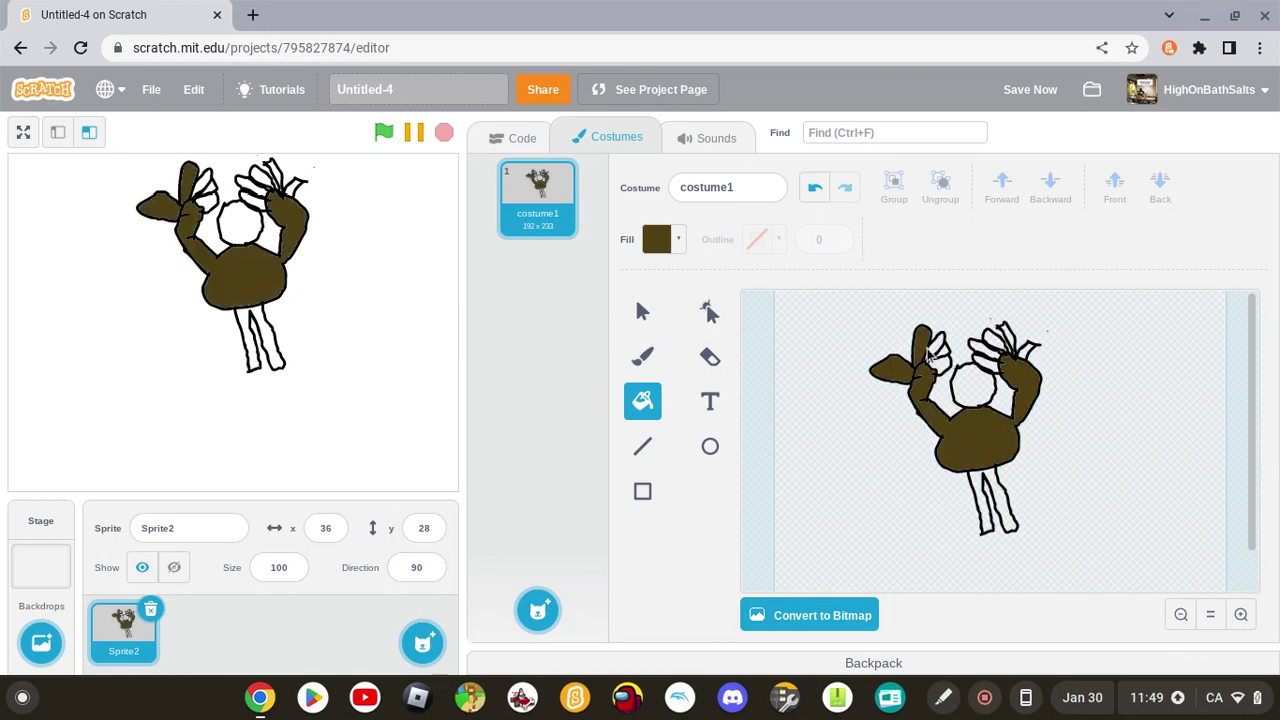
left_click(934, 352)
left_click(941, 359)
left_click(942, 360)
left_click(943, 366)
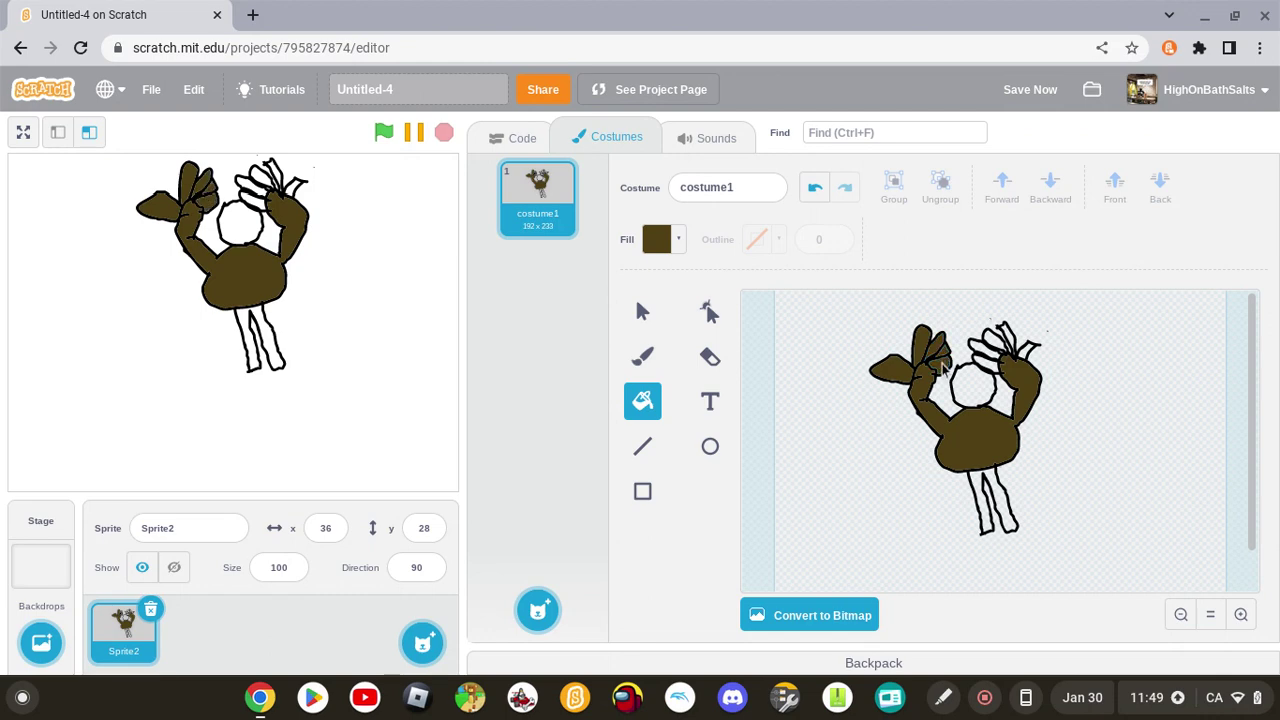
Fill the right hand's thumb and fingers and the head with the same dark brown.
left_click(1032, 353)
left_click(993, 340)
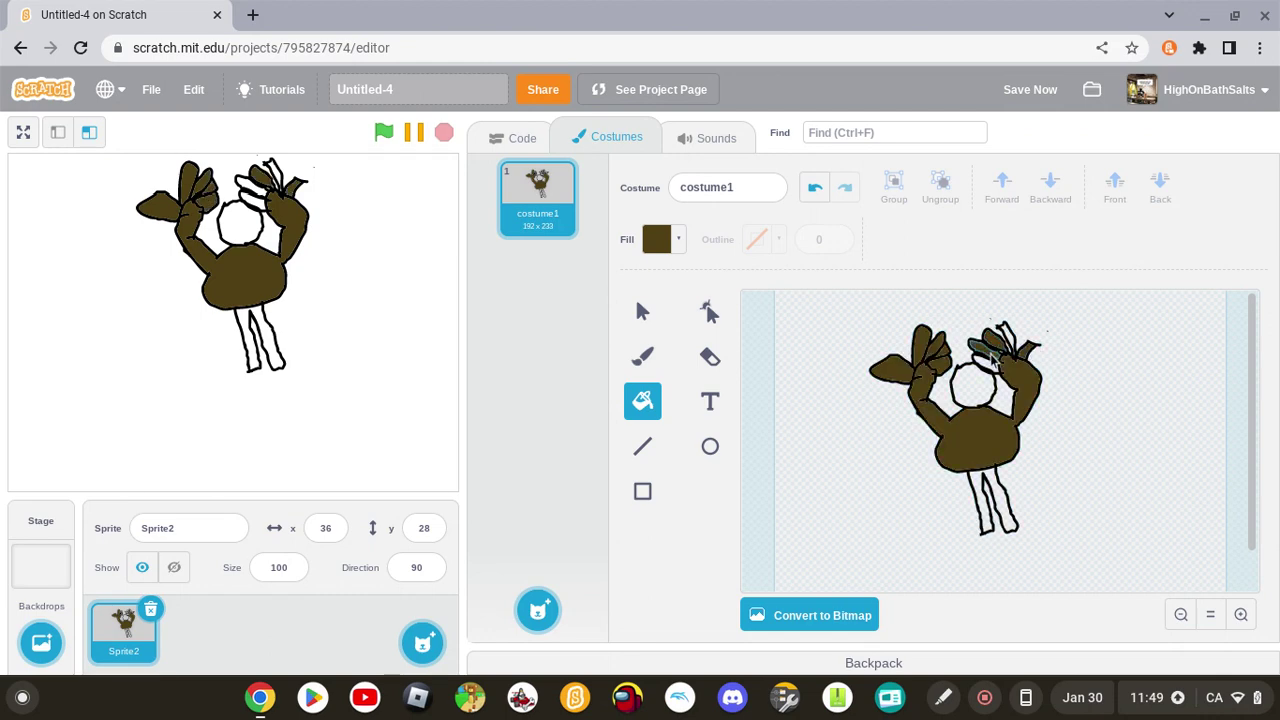
left_click(988, 360)
left_click(993, 371)
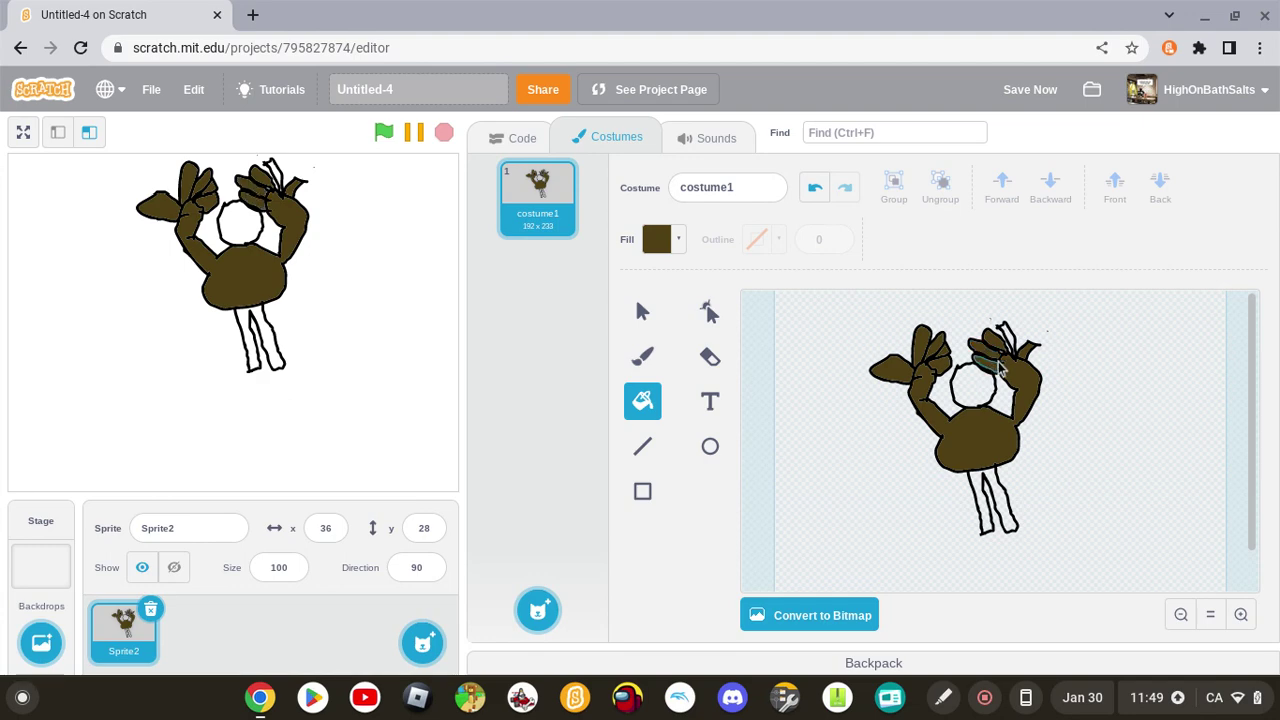
left_click(1018, 350)
left_click(978, 386)
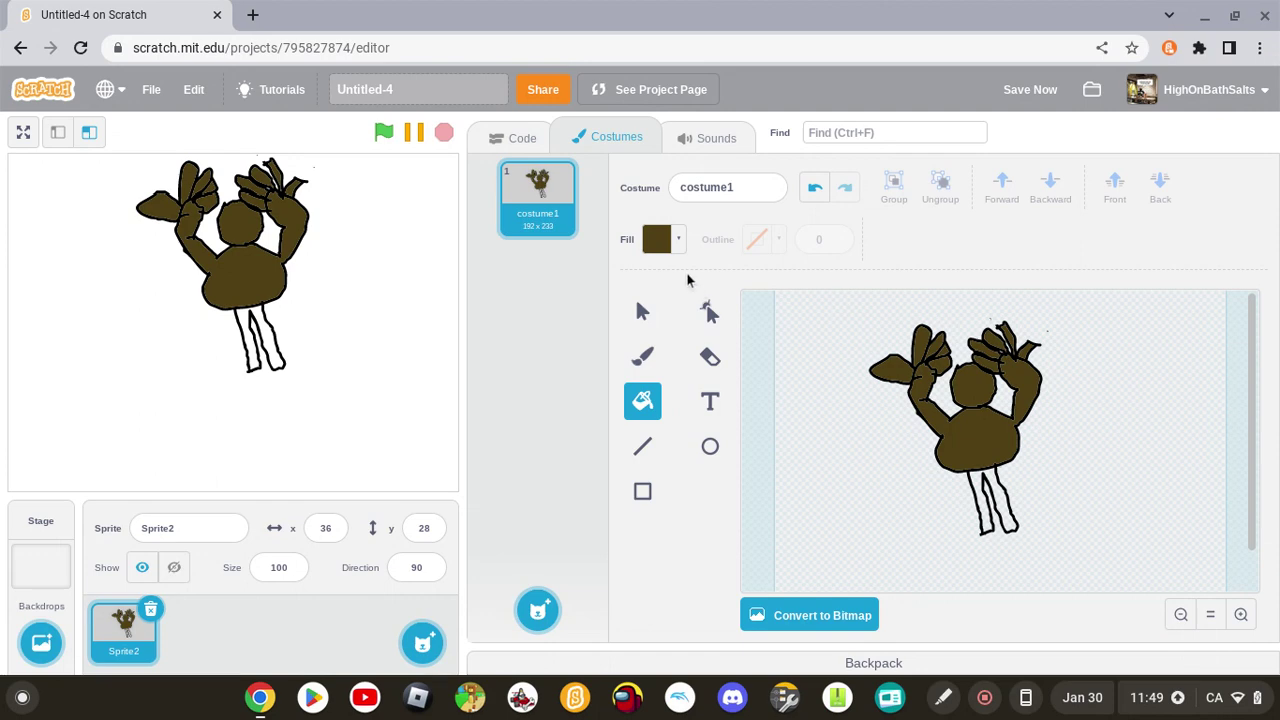
Paint a small mouth on the lower face with the size 6 brush in red: color 0, saturation 100, brightness 100.
left_click(662, 240)
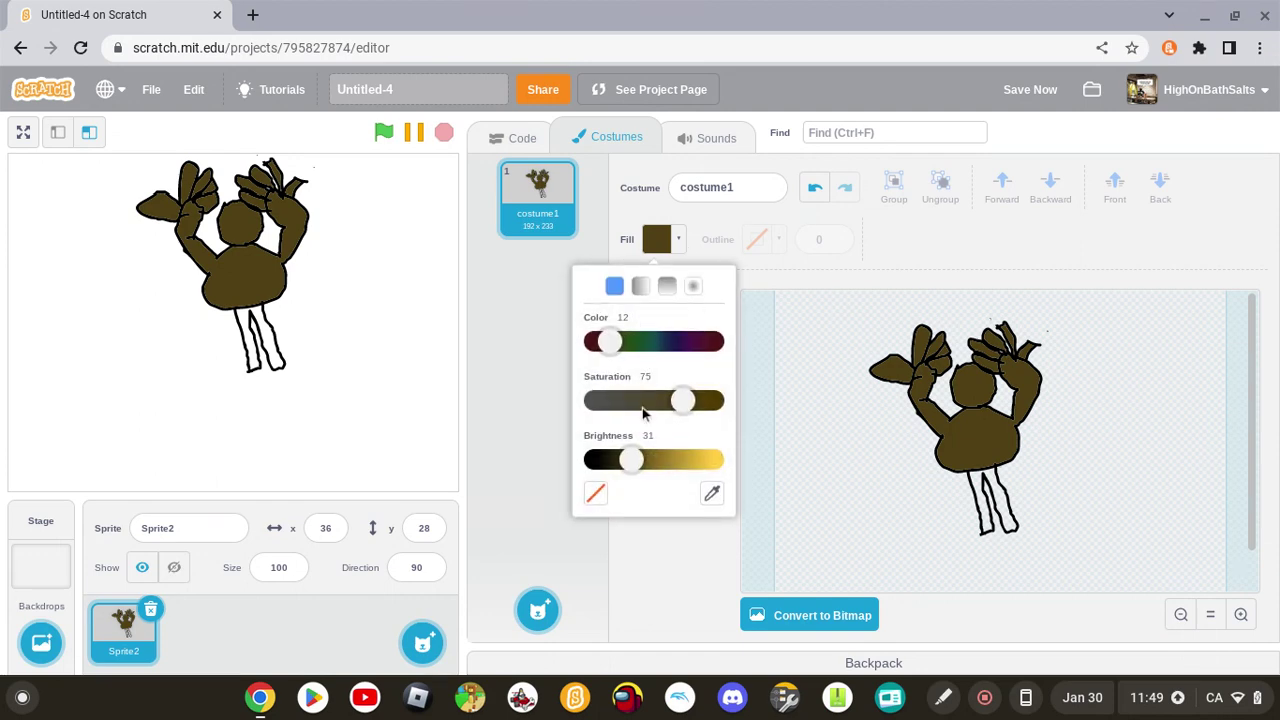
left_click_drag(628, 463, 831, 486)
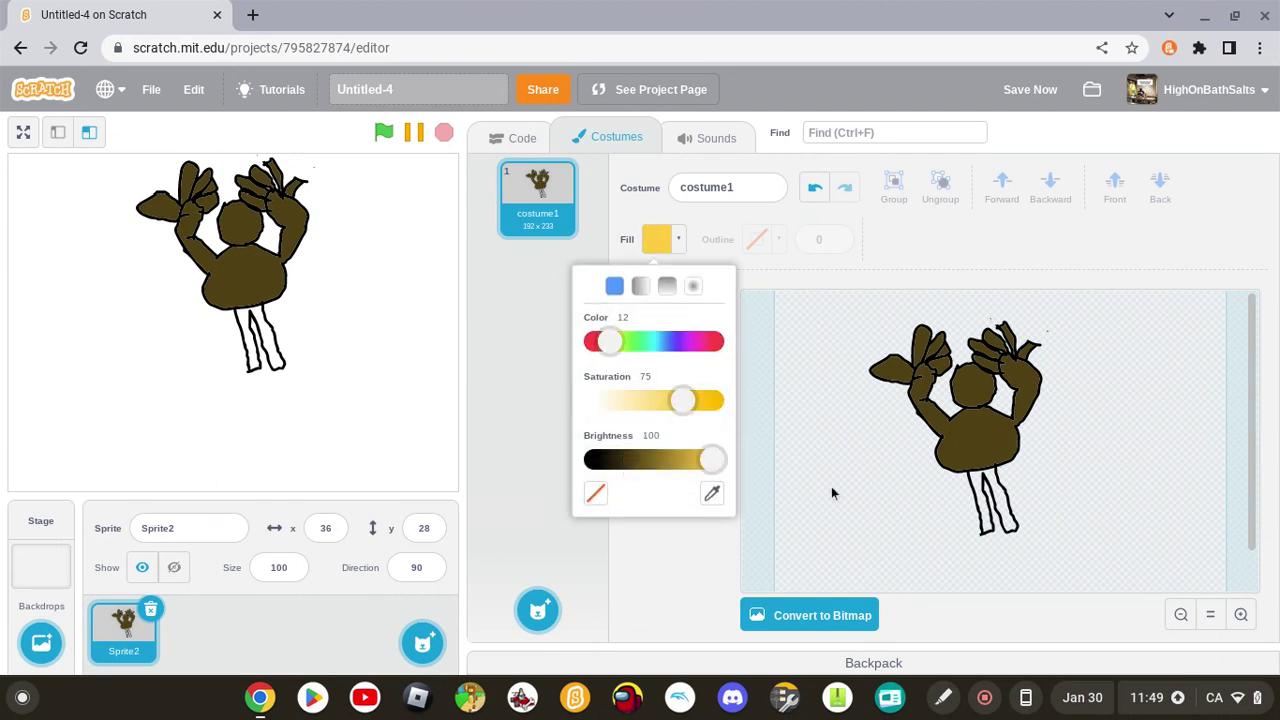
left_click_drag(609, 343, 490, 322)
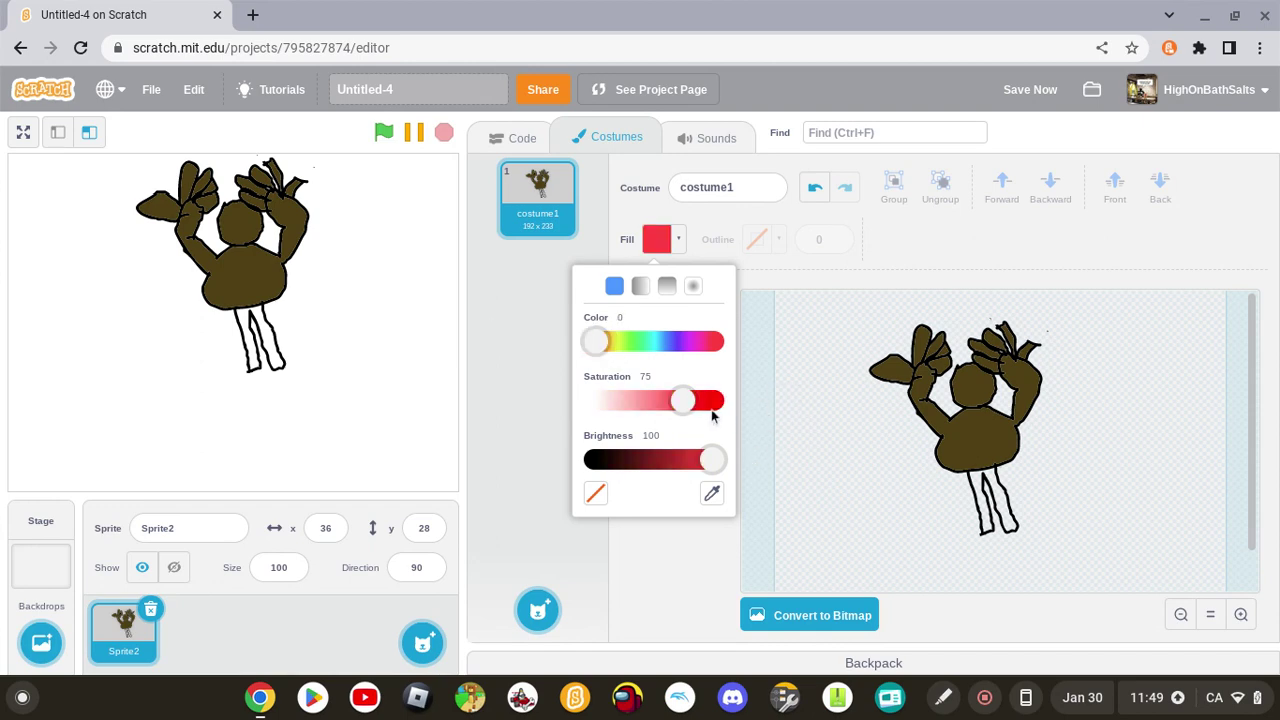
left_click_drag(681, 402, 731, 402)
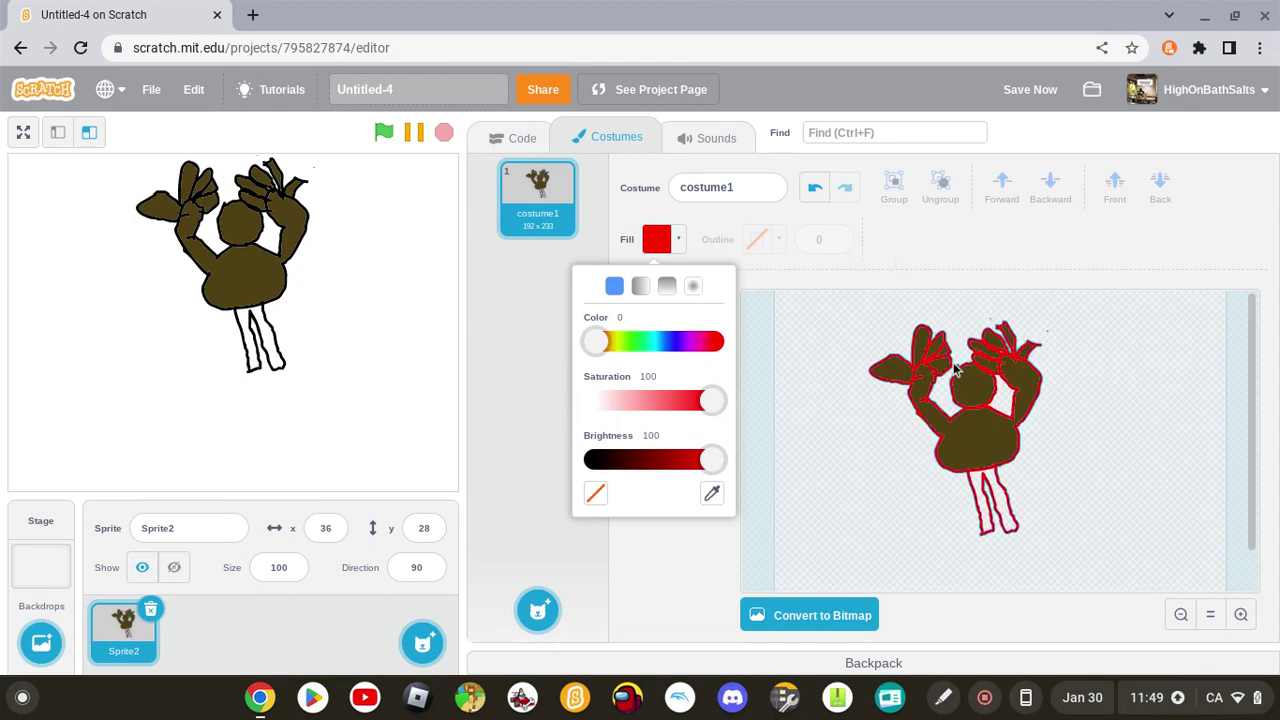
left_click(881, 233)
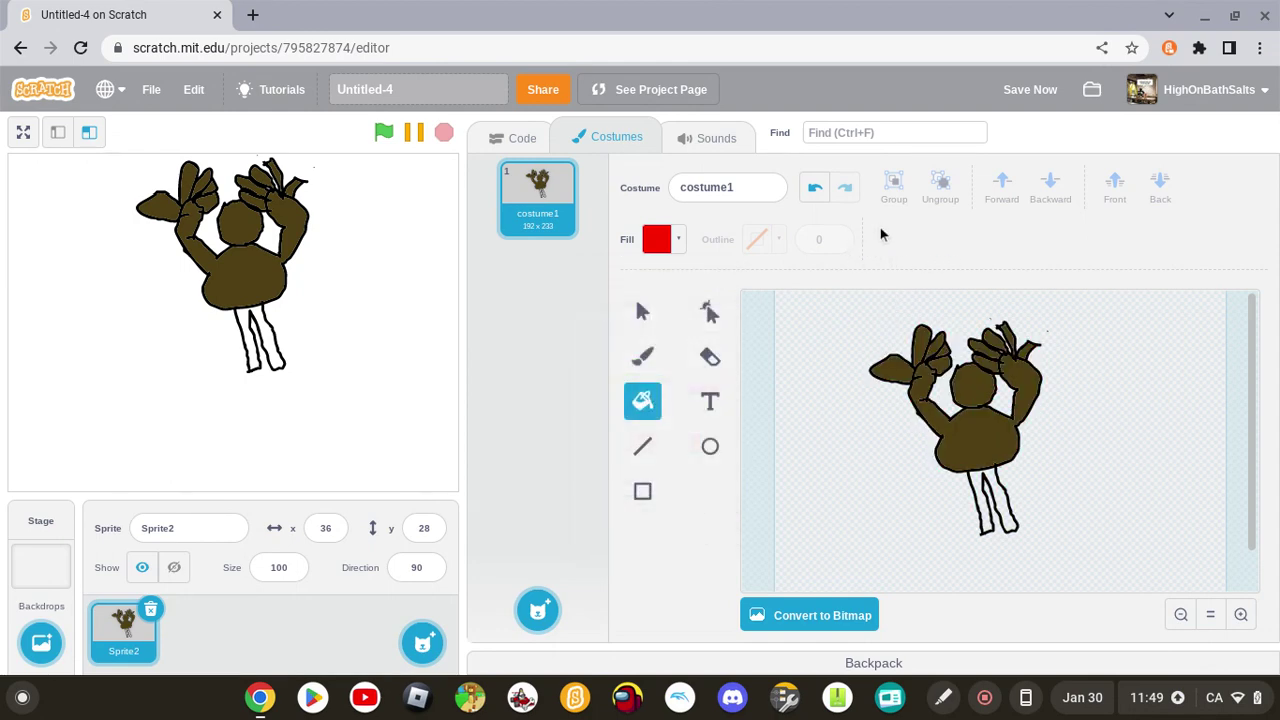
left_click(645, 362)
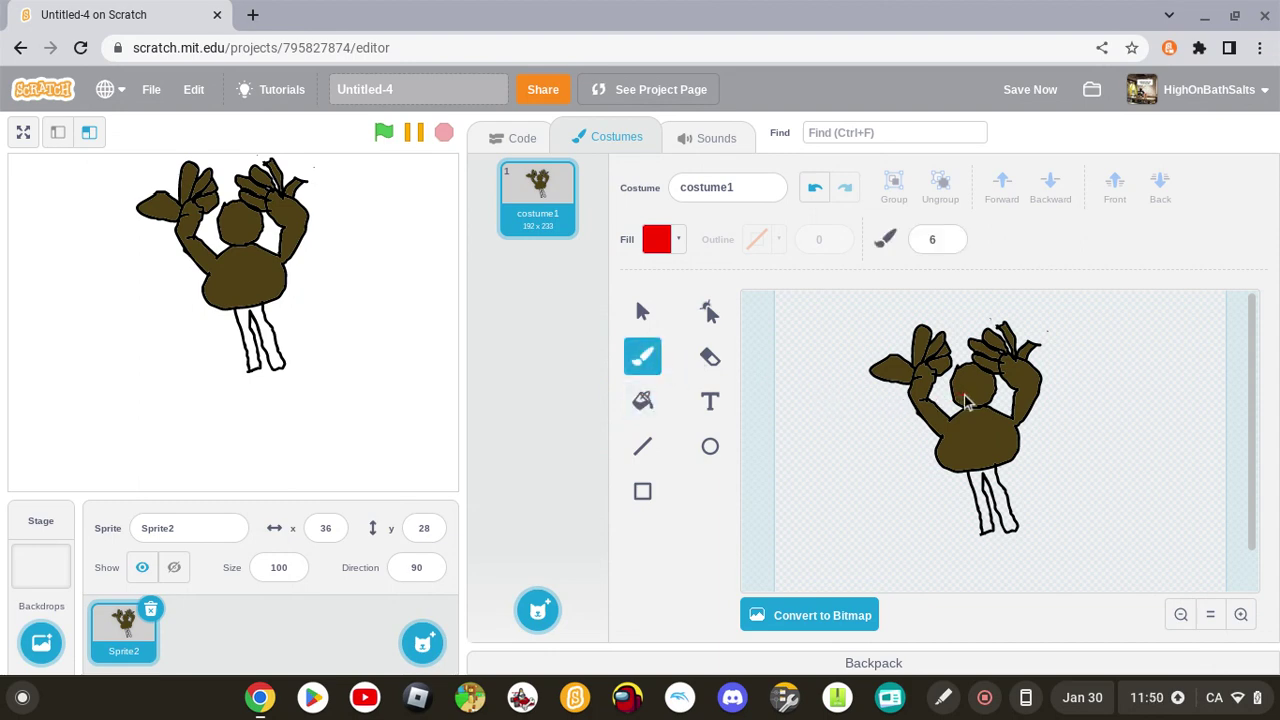
mouse_move(964, 396)
left_mouse_down()
mouse_move(979, 405)
mouse_move(964, 398)
left_mouse_up()
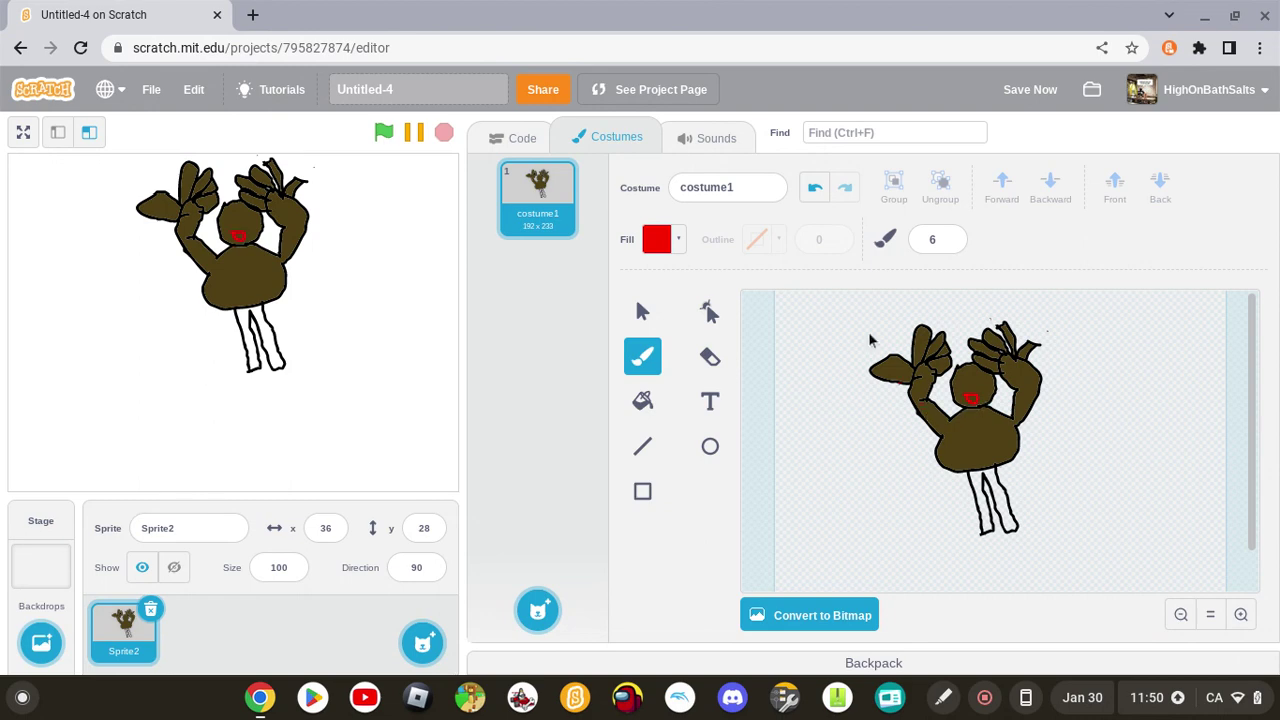
Fill the inside of the mouth with a lighter red of color 0, saturation 75 and brightness 100.
left_click(677, 240)
left_click_drag(707, 366, 683, 388)
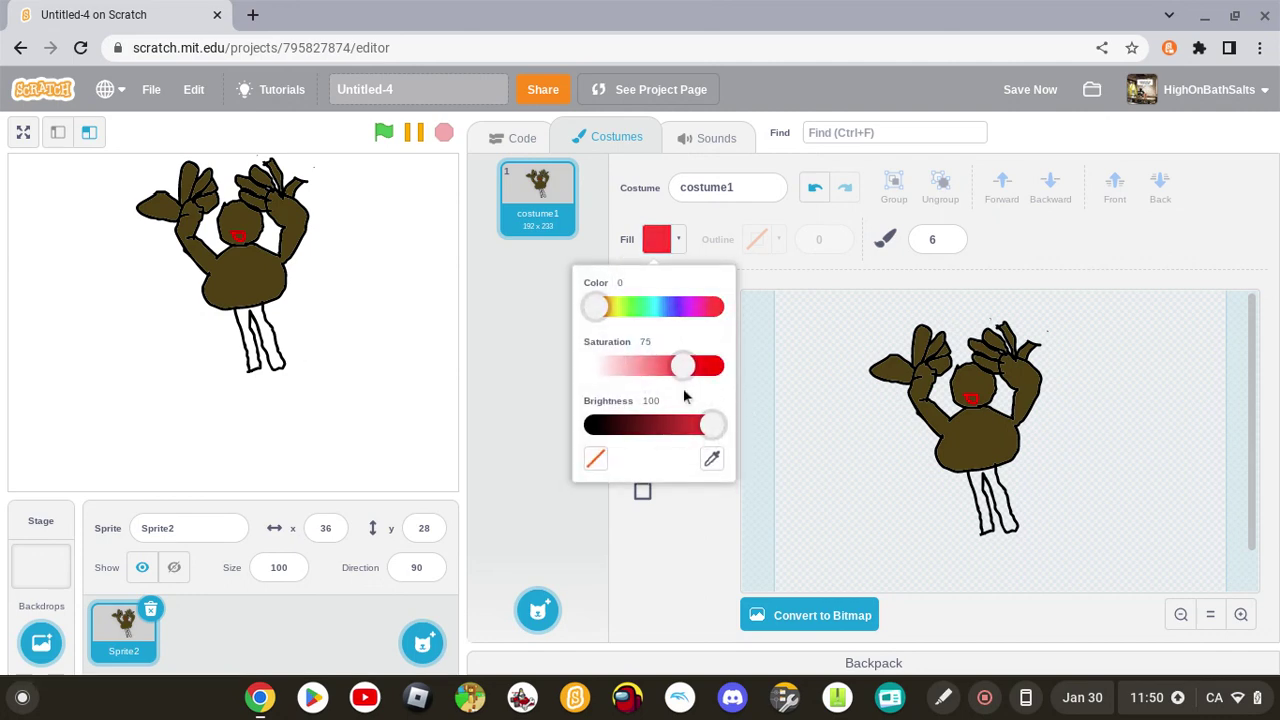
left_click(788, 261)
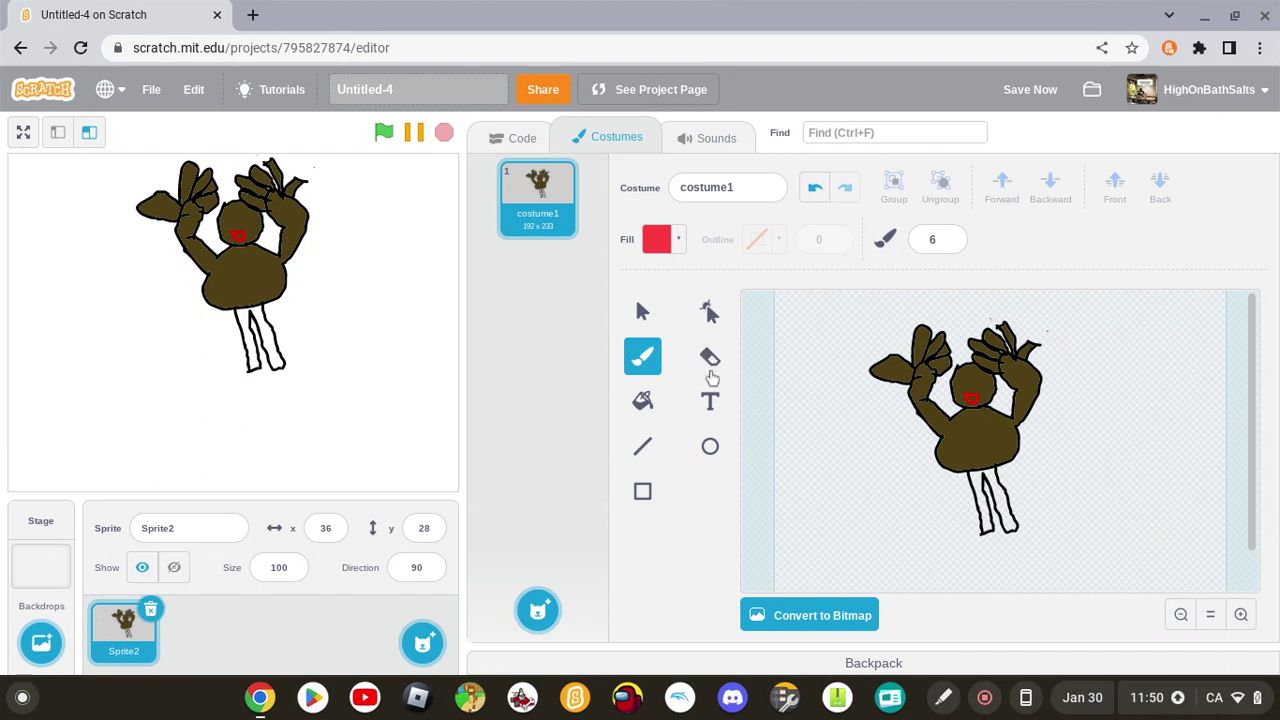
left_click(643, 402)
left_click(1000, 396)
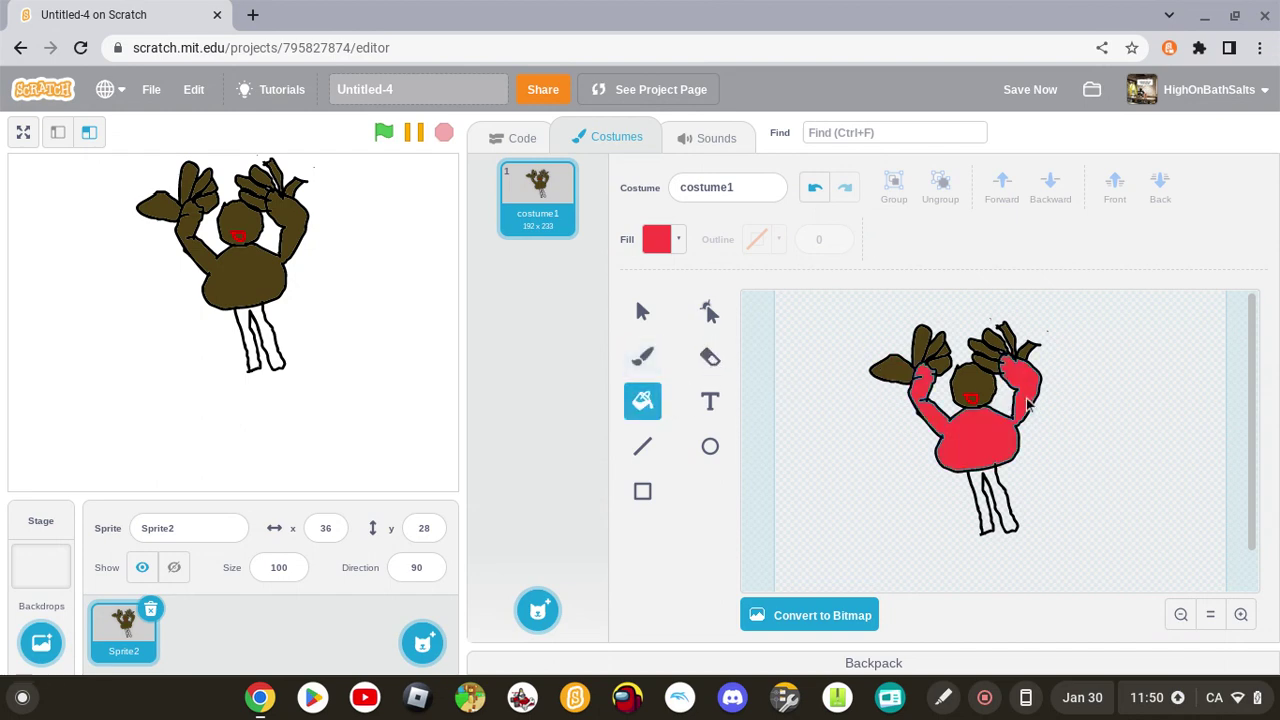
left_click(972, 402)
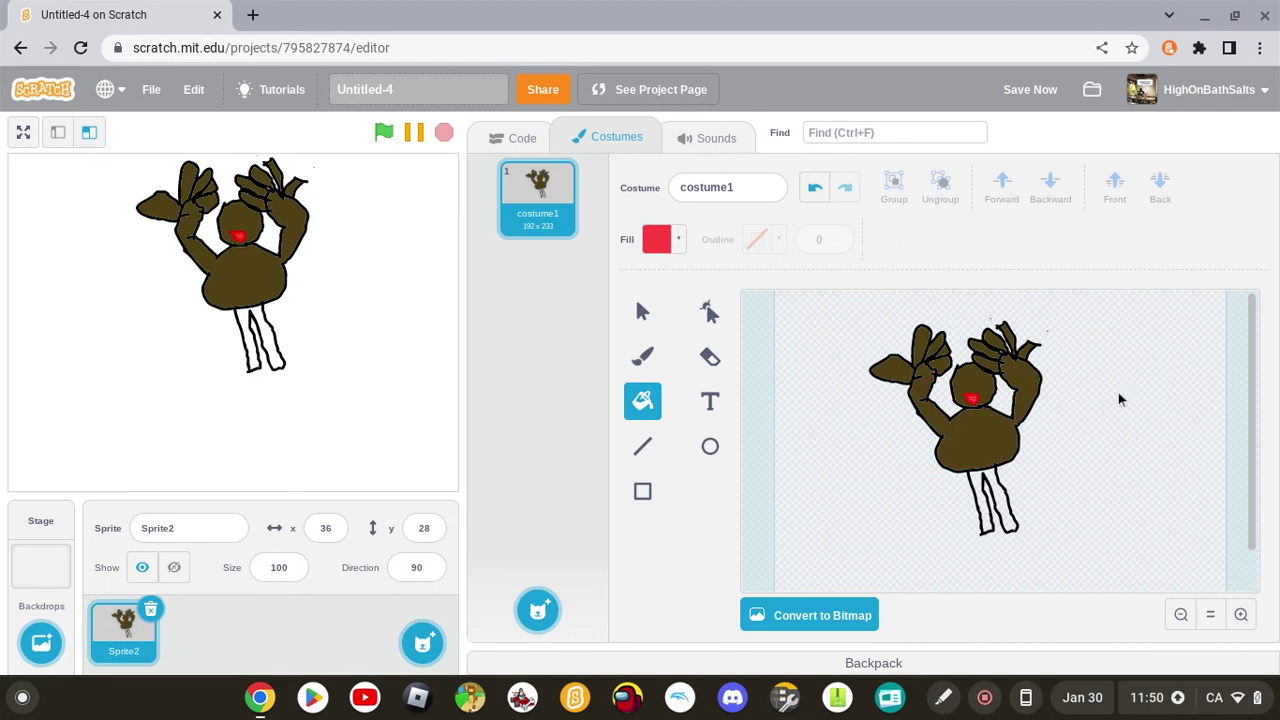
Paint a small round left eye outline on the face in black, using saturation 100 and brightness 0.
left_click(677, 244)
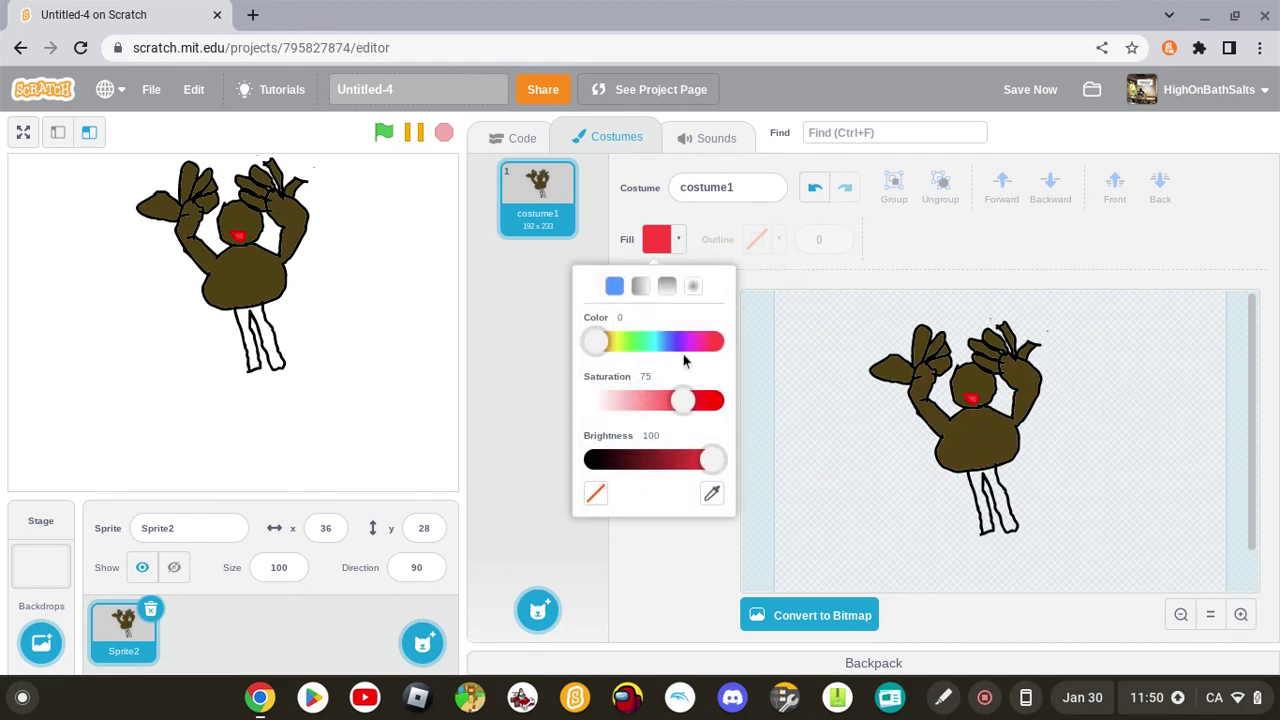
left_click_drag(681, 400, 722, 420)
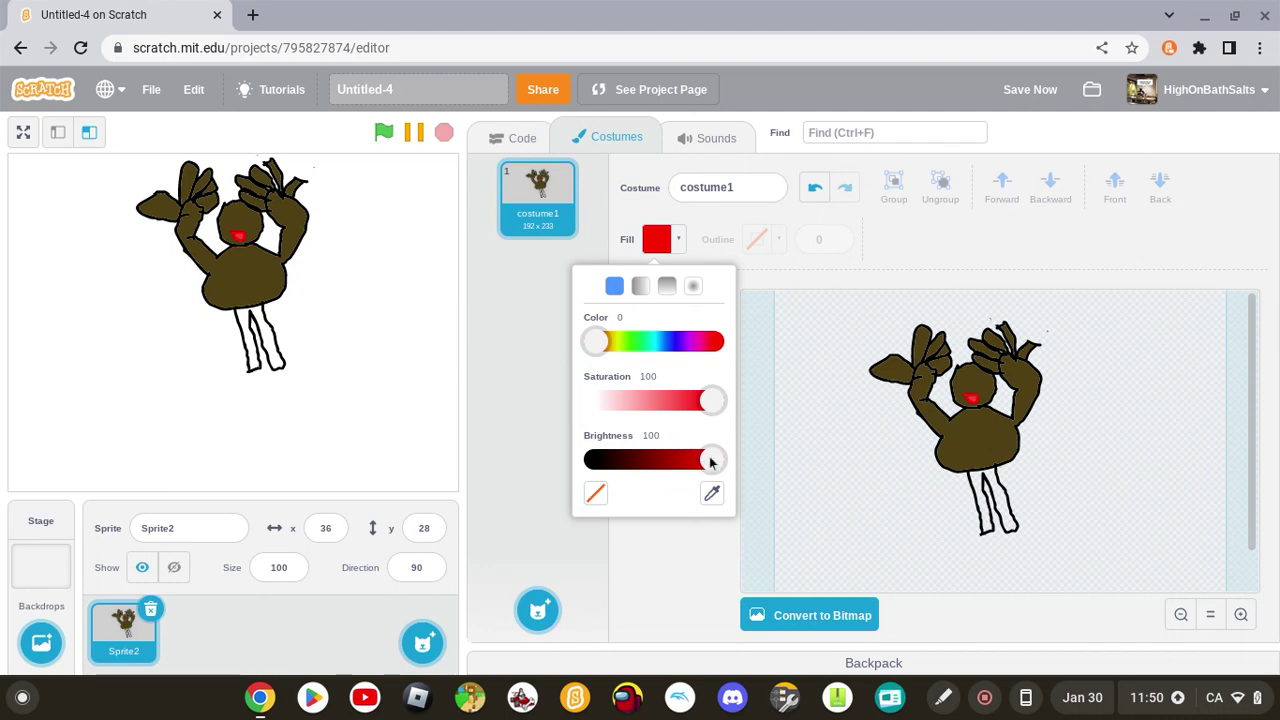
left_click_drag(711, 459, 444, 465)
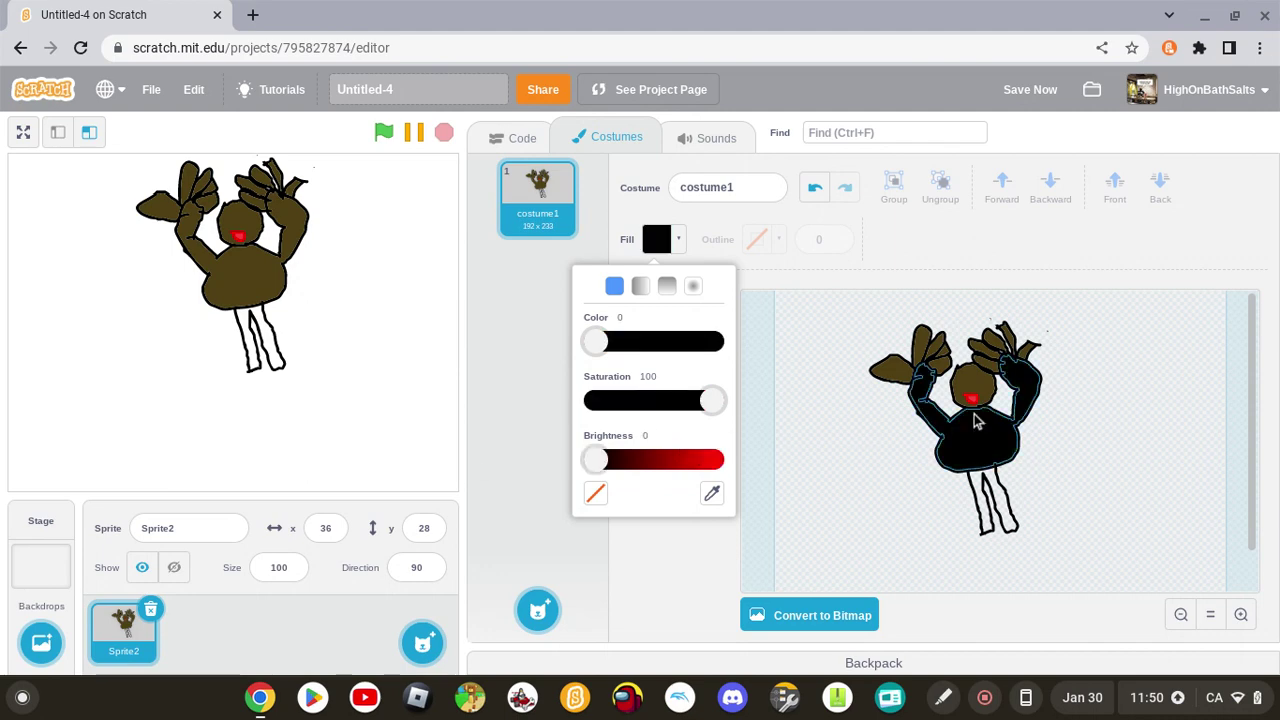
left_click(889, 257)
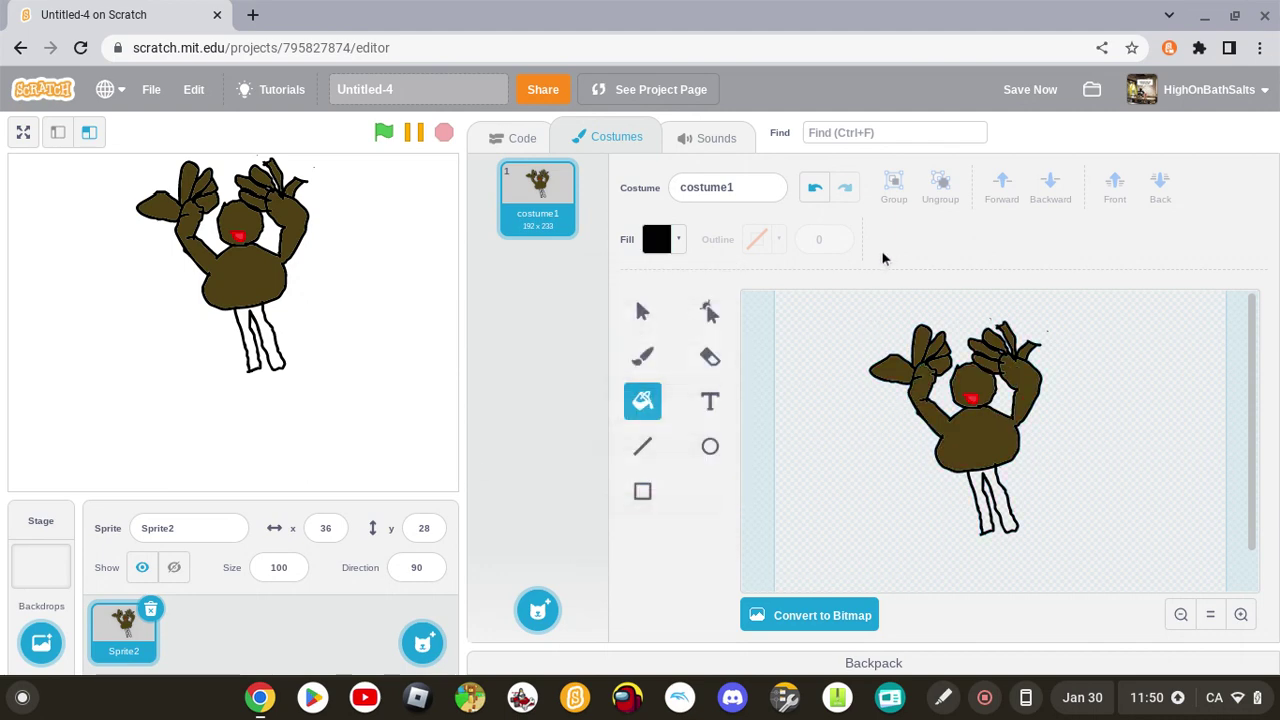
left_click(642, 357)
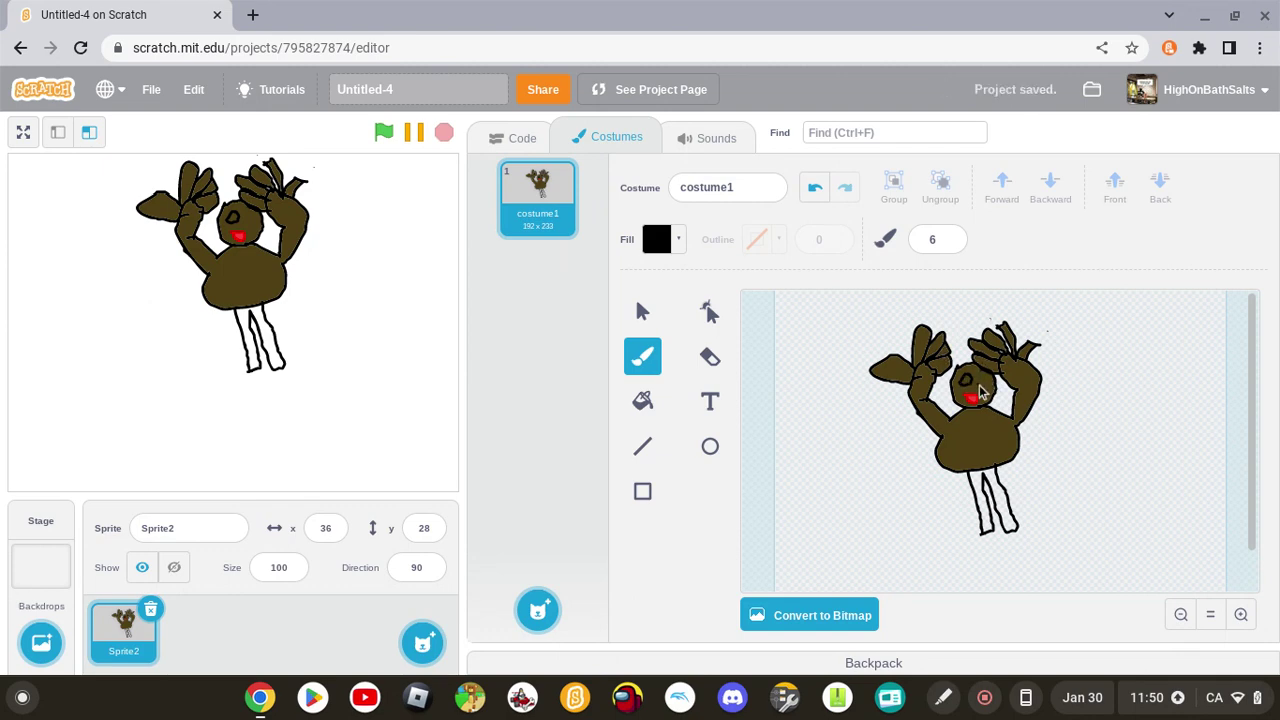
left_click_drag(979, 388, 976, 380)
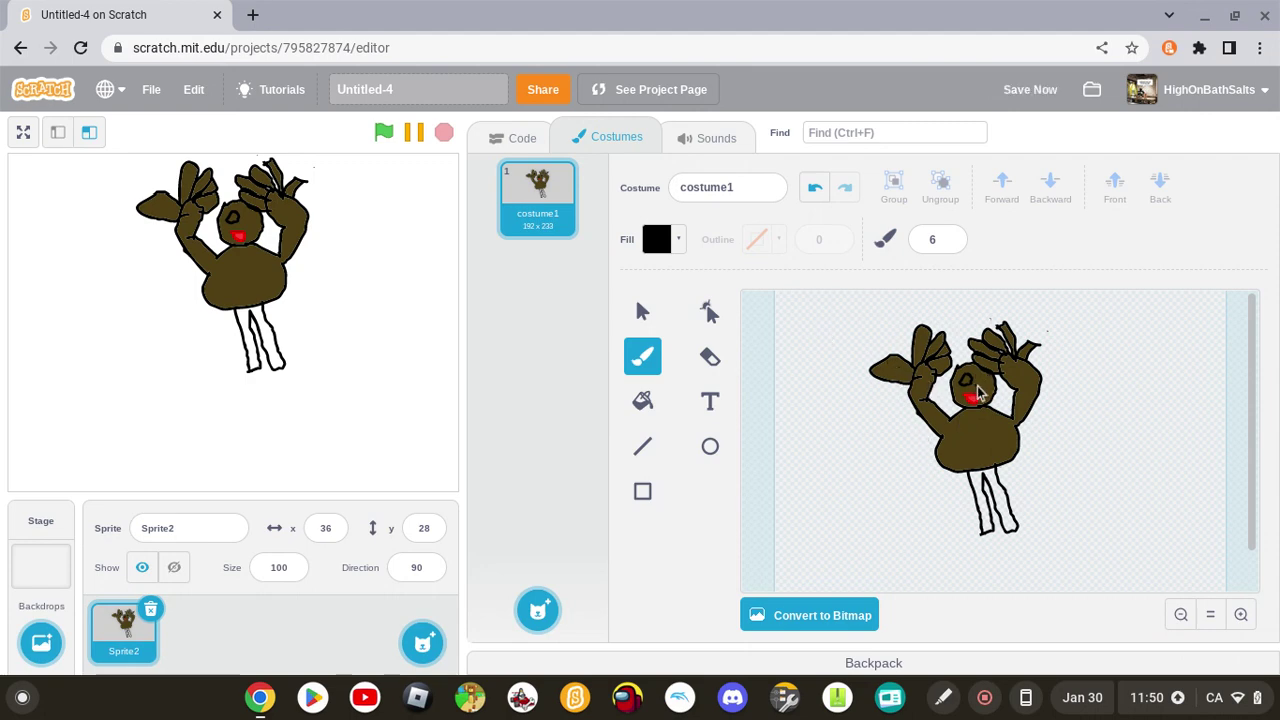
left_click_drag(975, 378, 979, 390)
mouse_move(858, 446)
left_mouse_down()
mouse_move(890, 442)
mouse_move(863, 445)
left_mouse_up()
left_click(816, 190)
Paint a small black eye outline on the empty canvas beside the figure and move it onto the face as the right eye.
left_click_drag(828, 473, 825, 481)
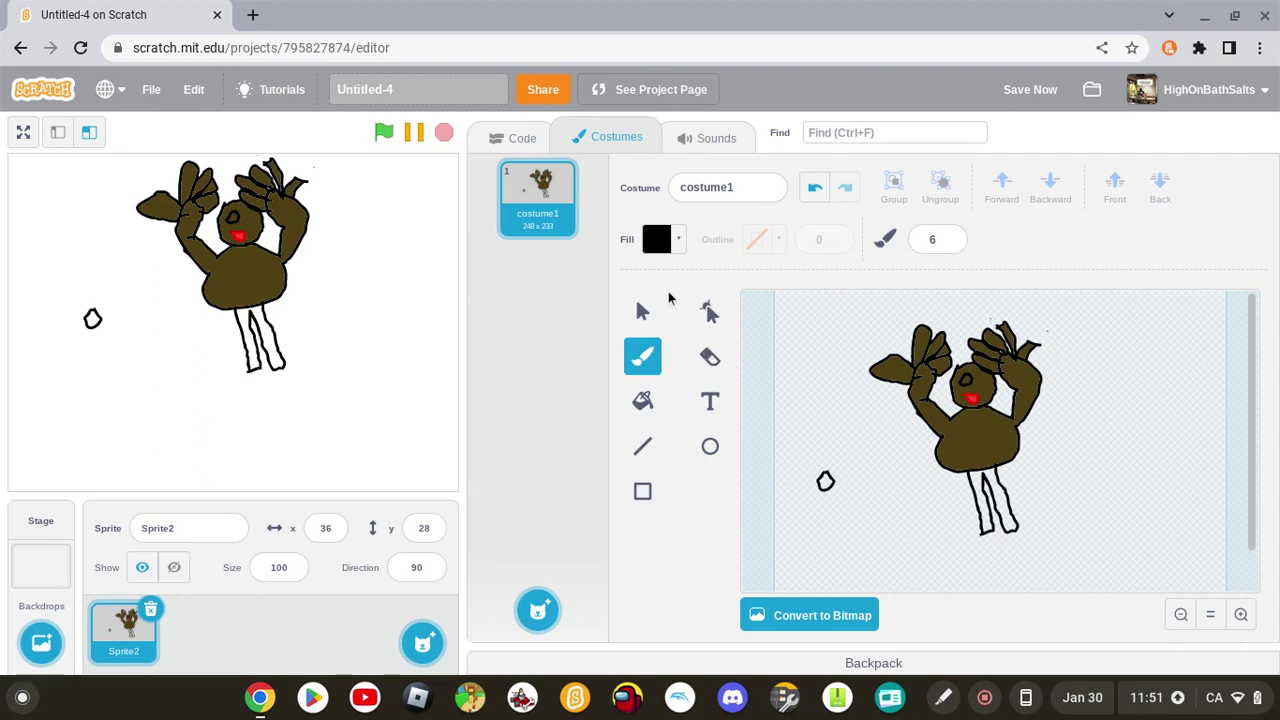
left_click(643, 313)
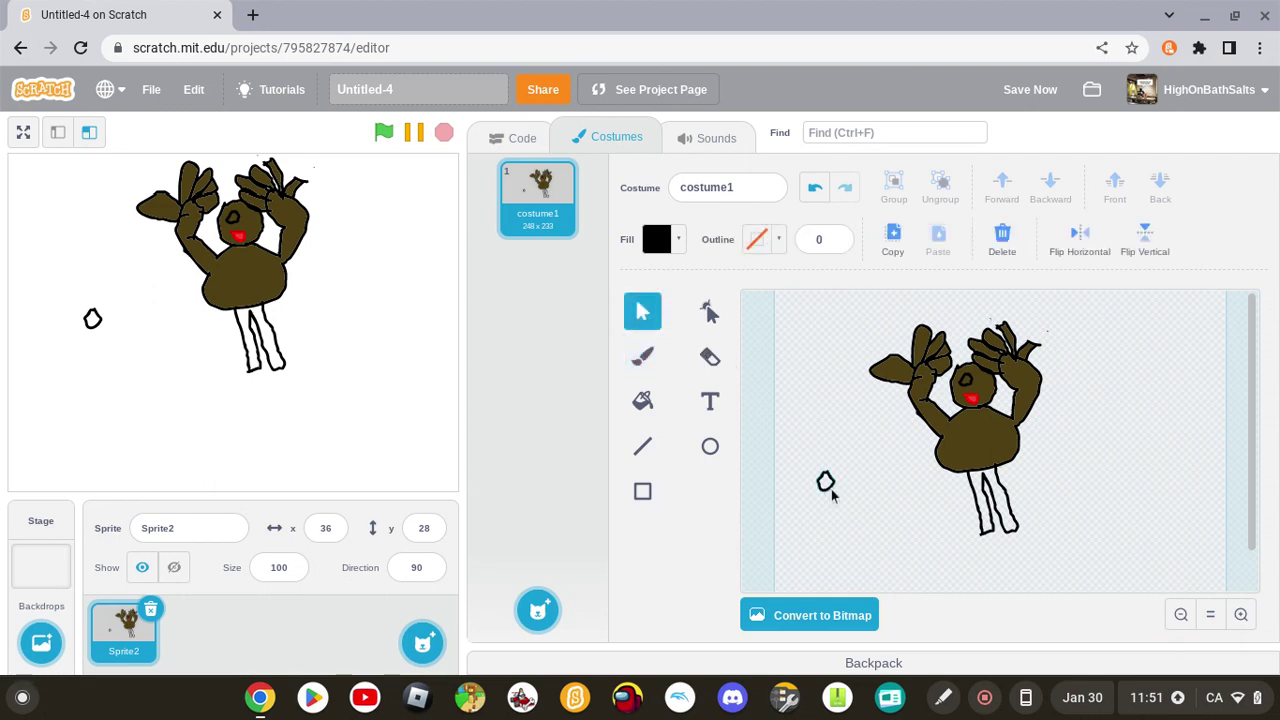
left_click_drag(830, 491, 990, 395)
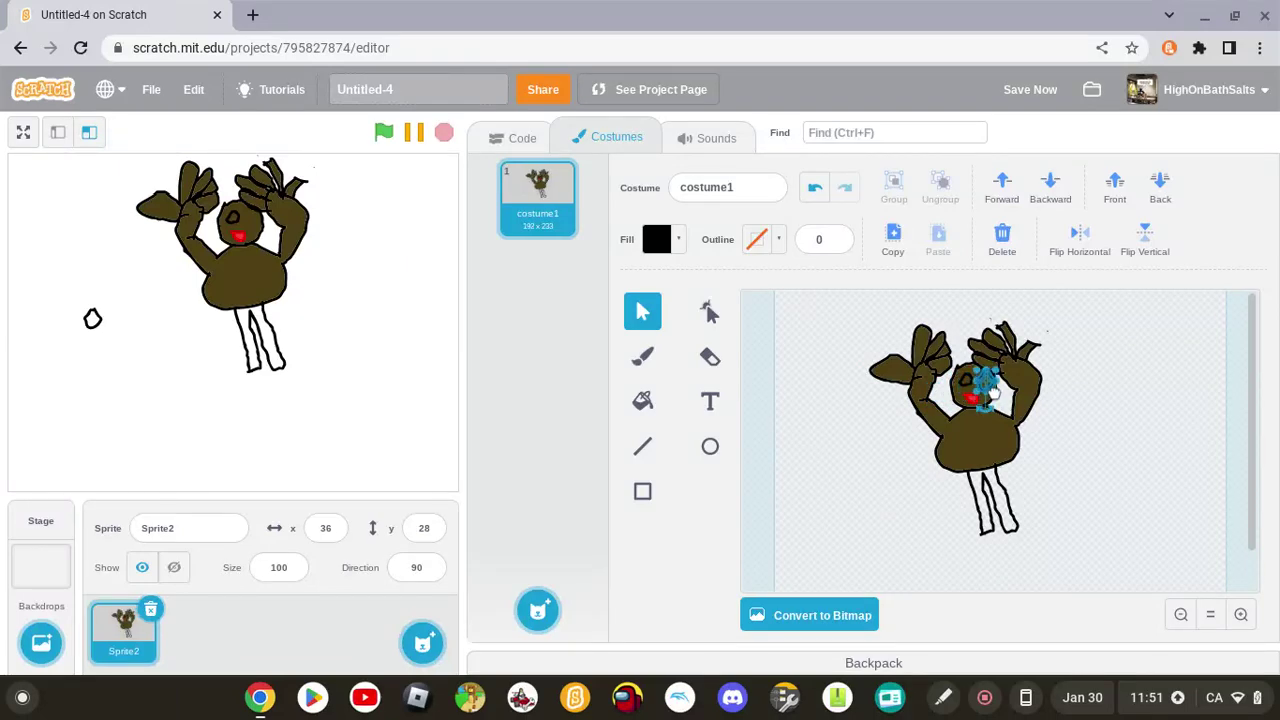
left_click(840, 445)
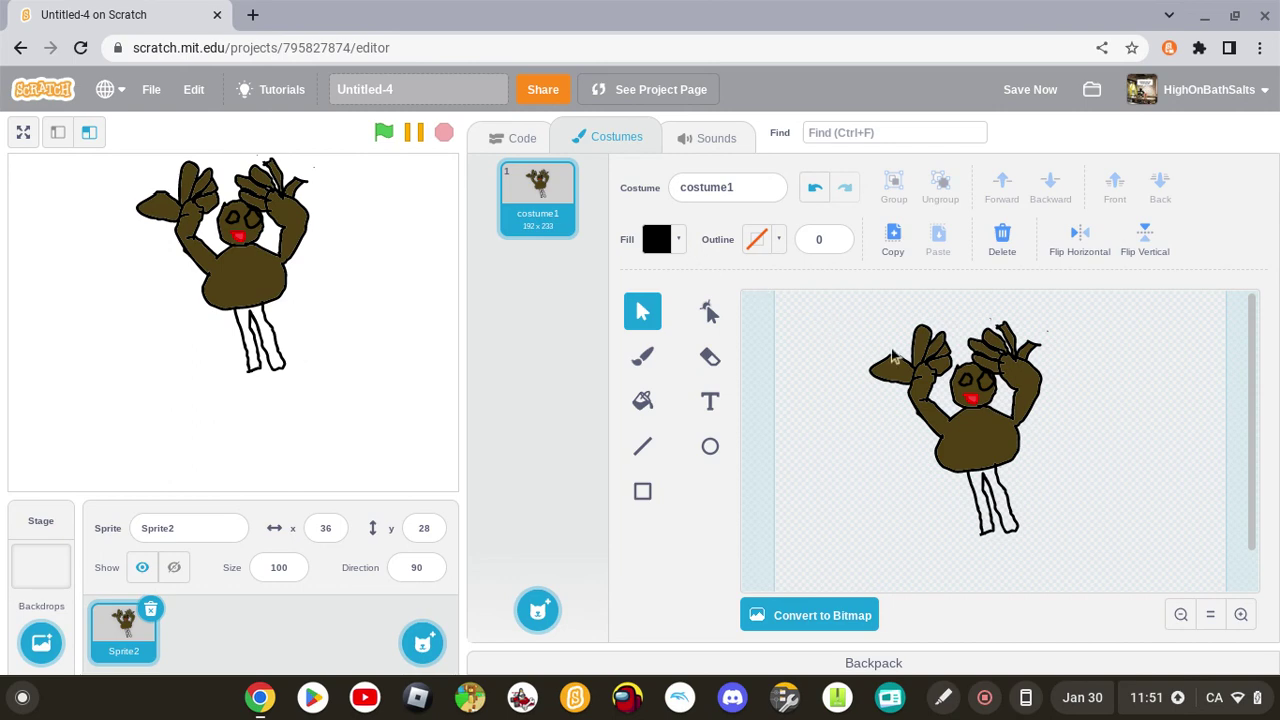
Fill the insides of both eyes with white, using saturation 0 and brightness 100.
left_click(648, 362)
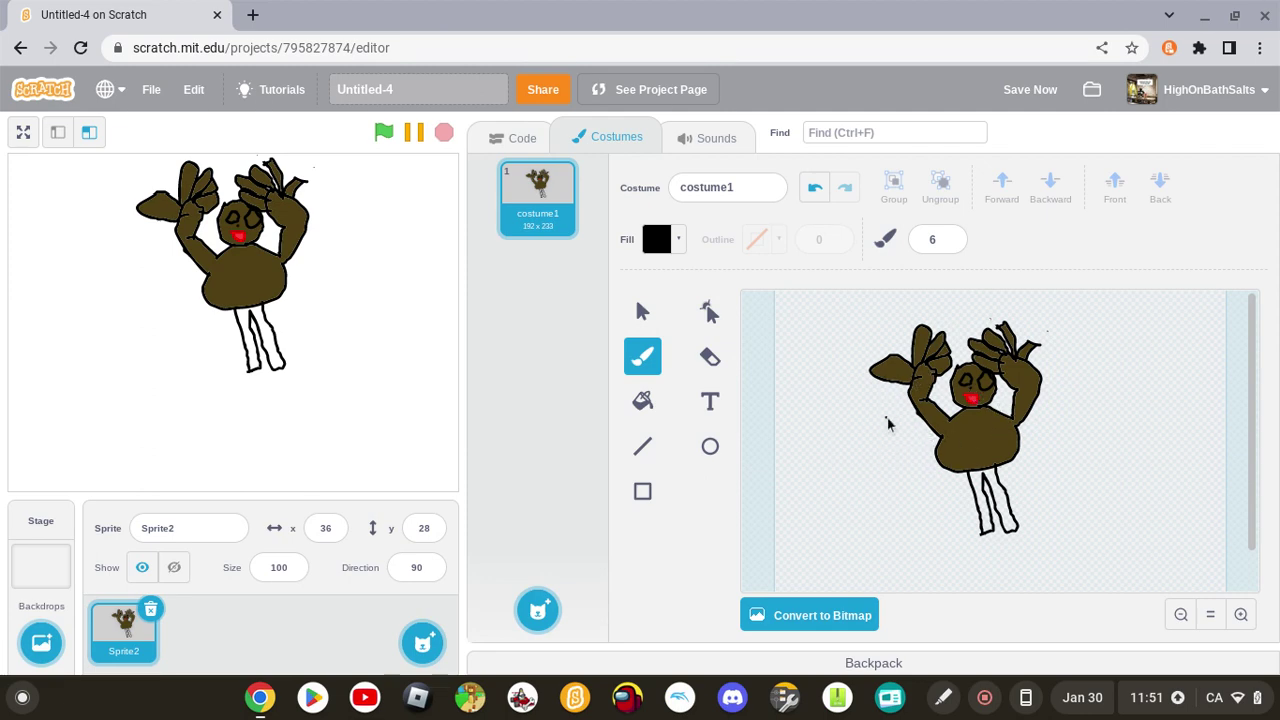
left_click(684, 248)
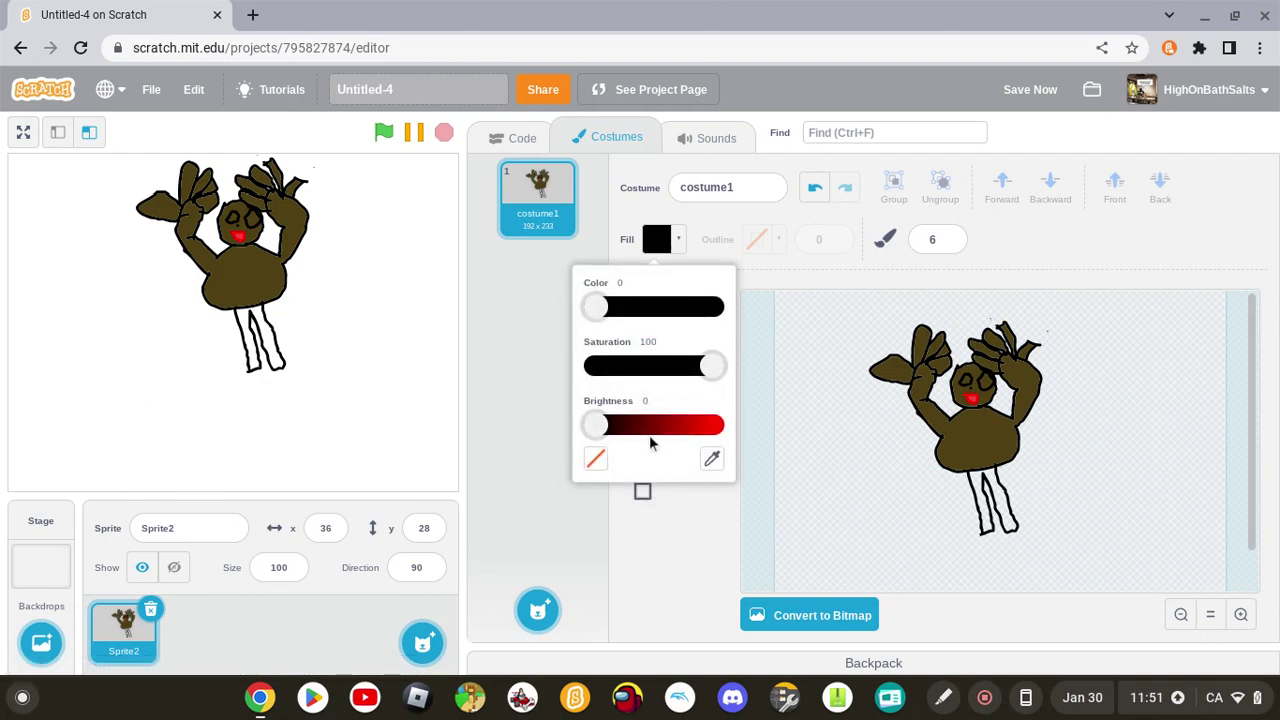
left_click_drag(612, 422, 720, 424)
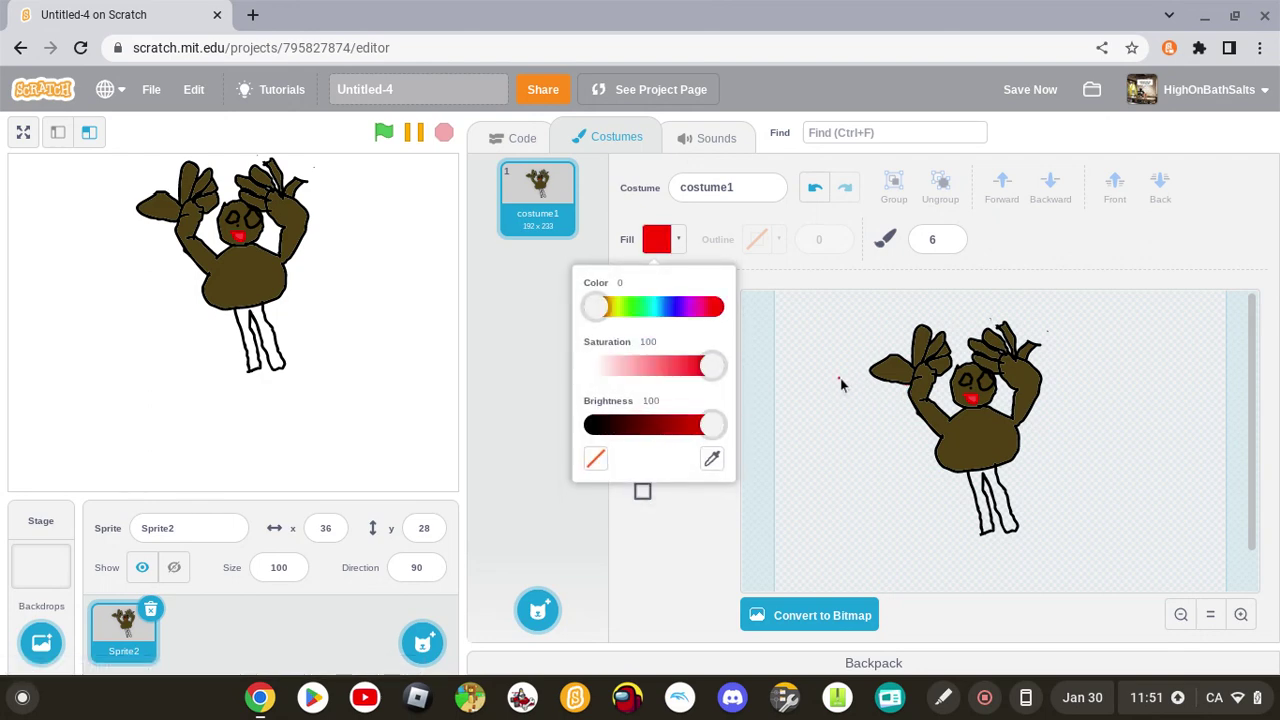
left_click_drag(712, 366, 535, 422)
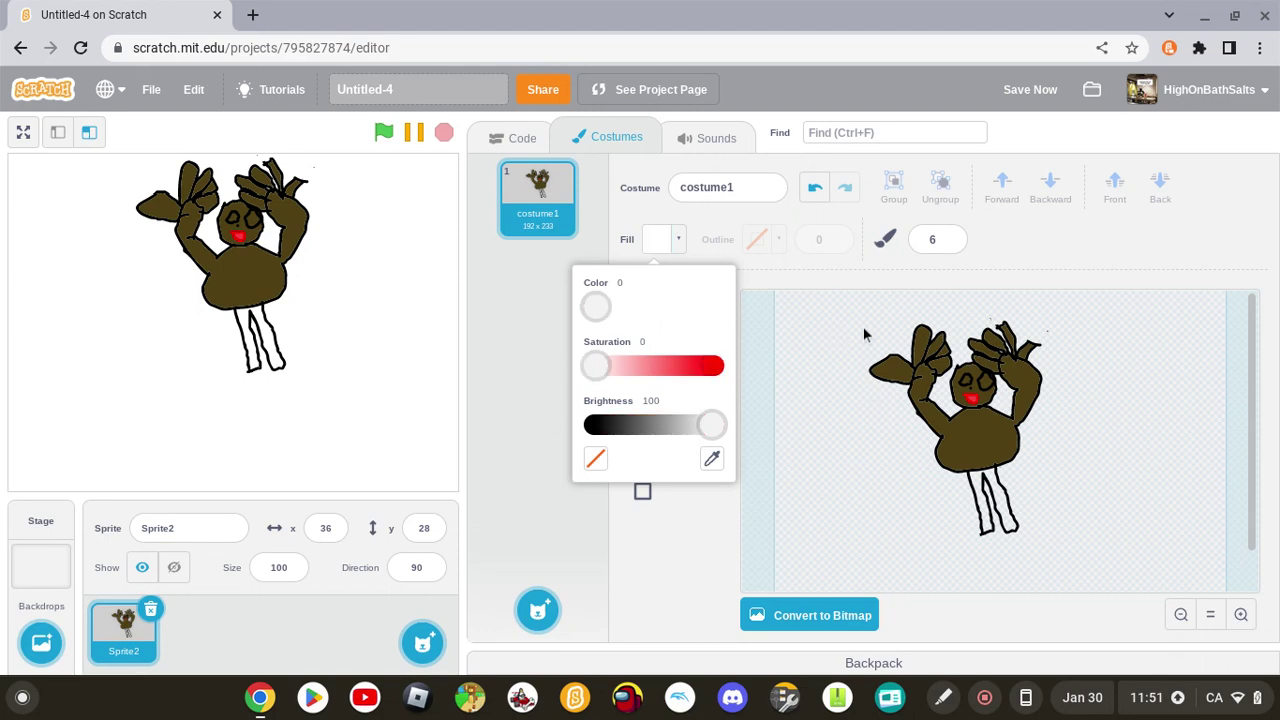
left_click(906, 353)
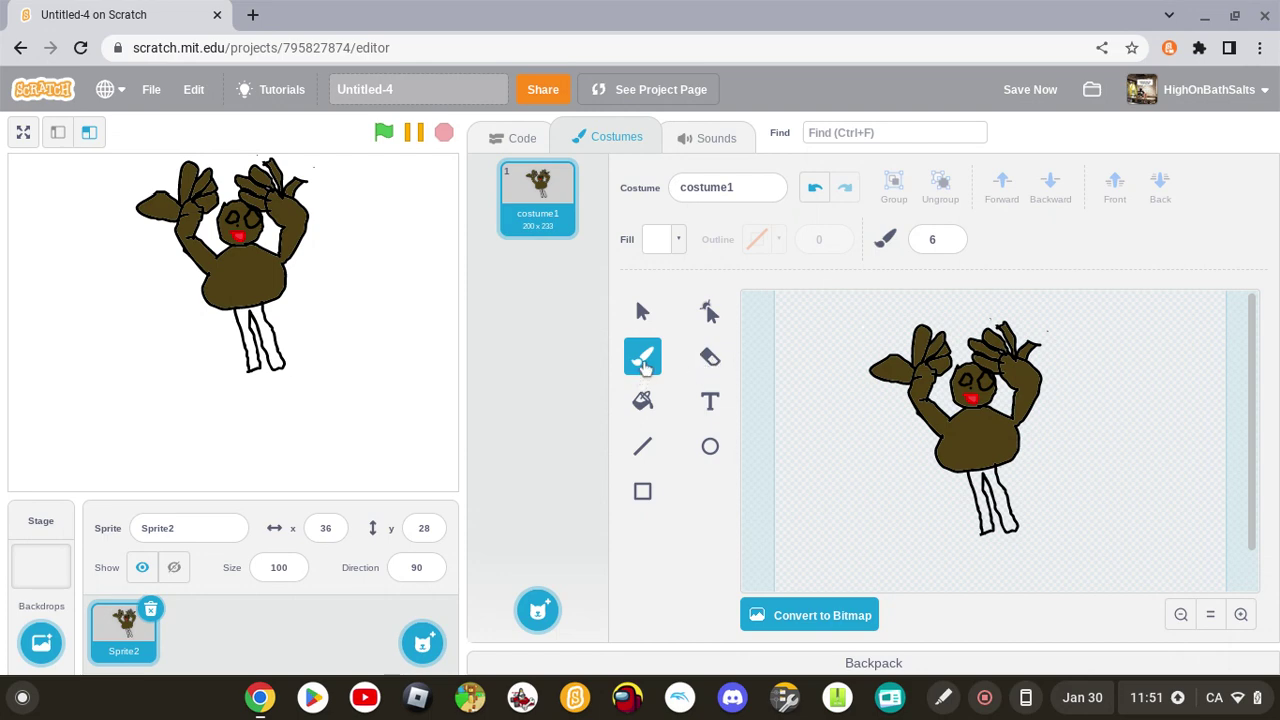
left_click(642, 403)
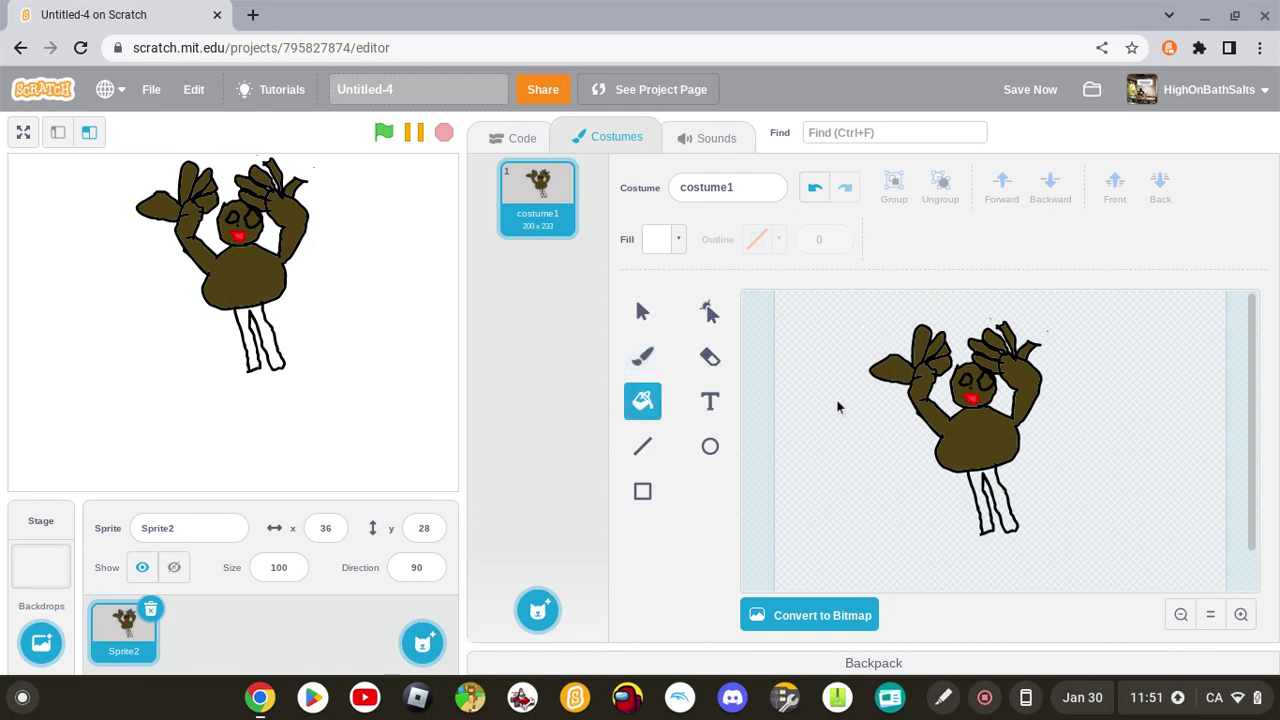
left_click(966, 388)
left_click(986, 386)
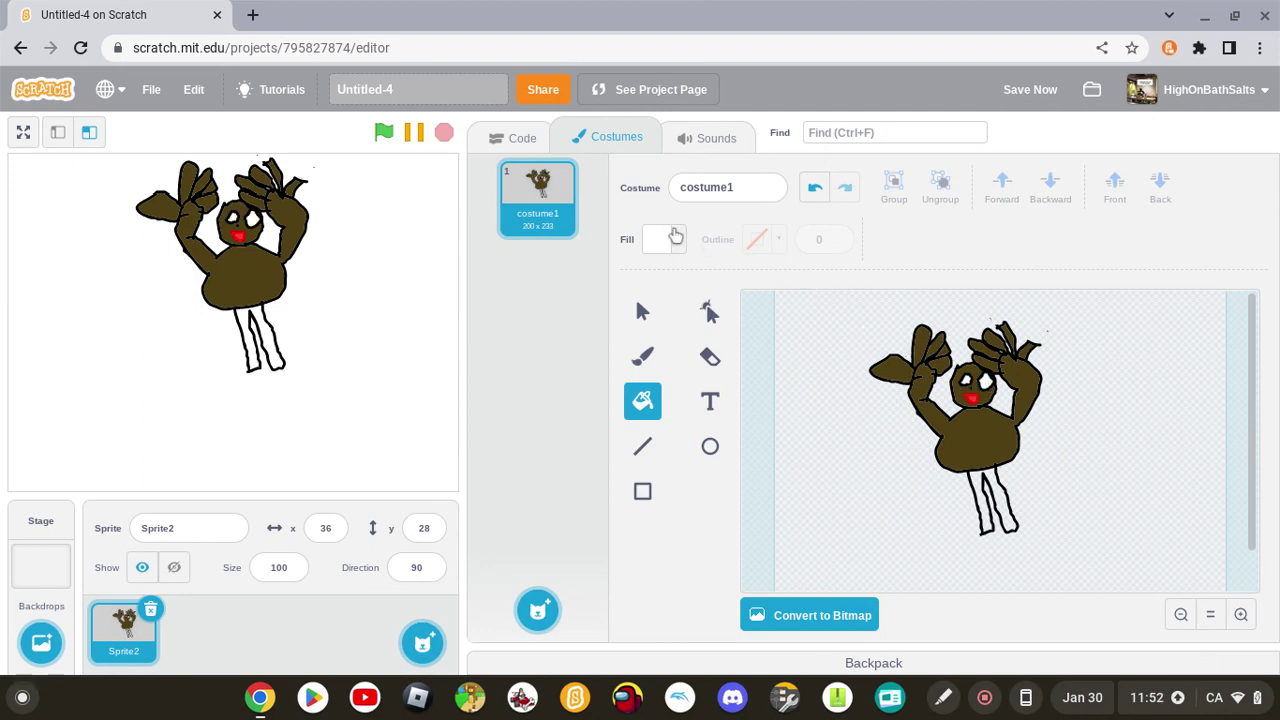
Paint a small black pupil in the left eye with the size 6 brush at brightness 0.
left_click(642, 356)
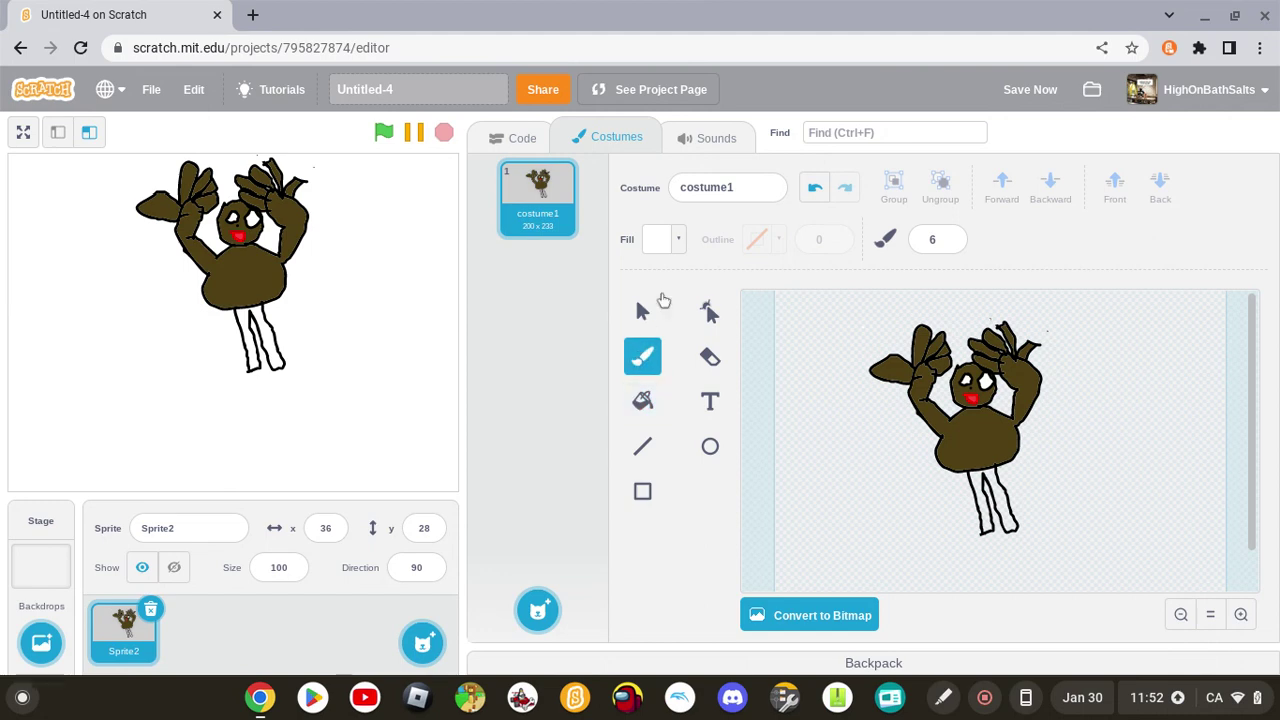
left_click(678, 243)
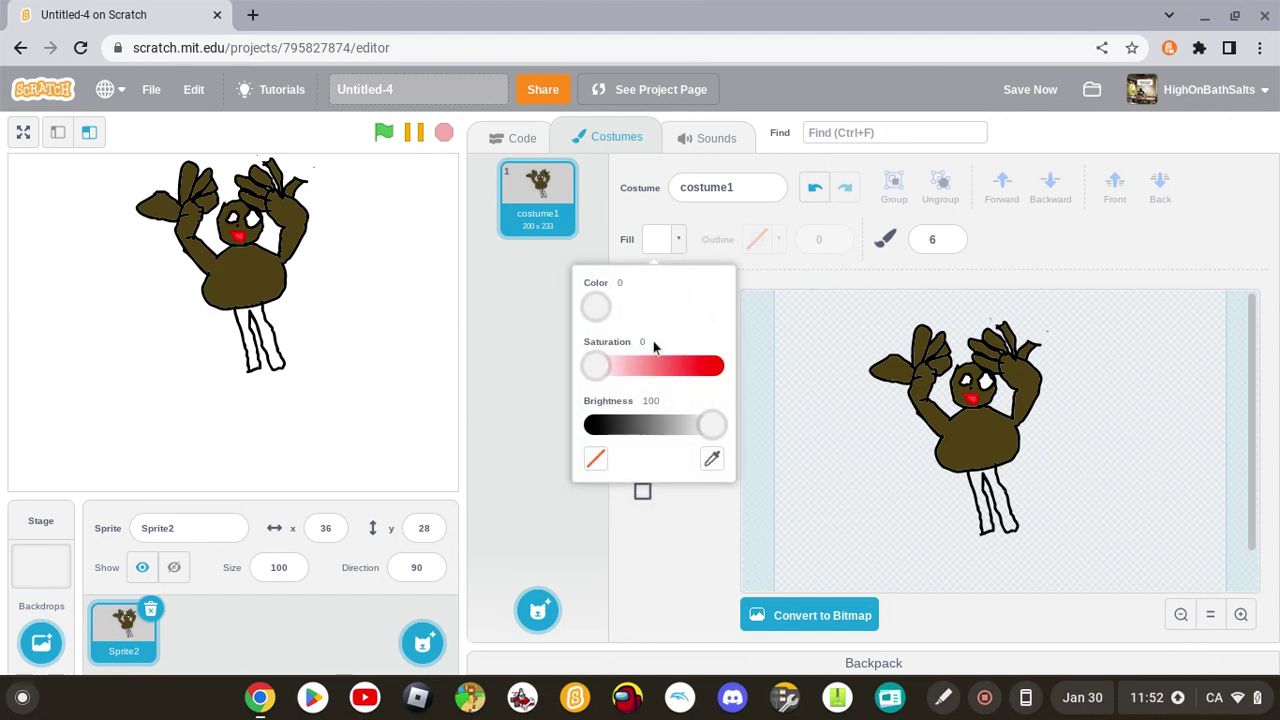
left_click_drag(719, 438, 368, 432)
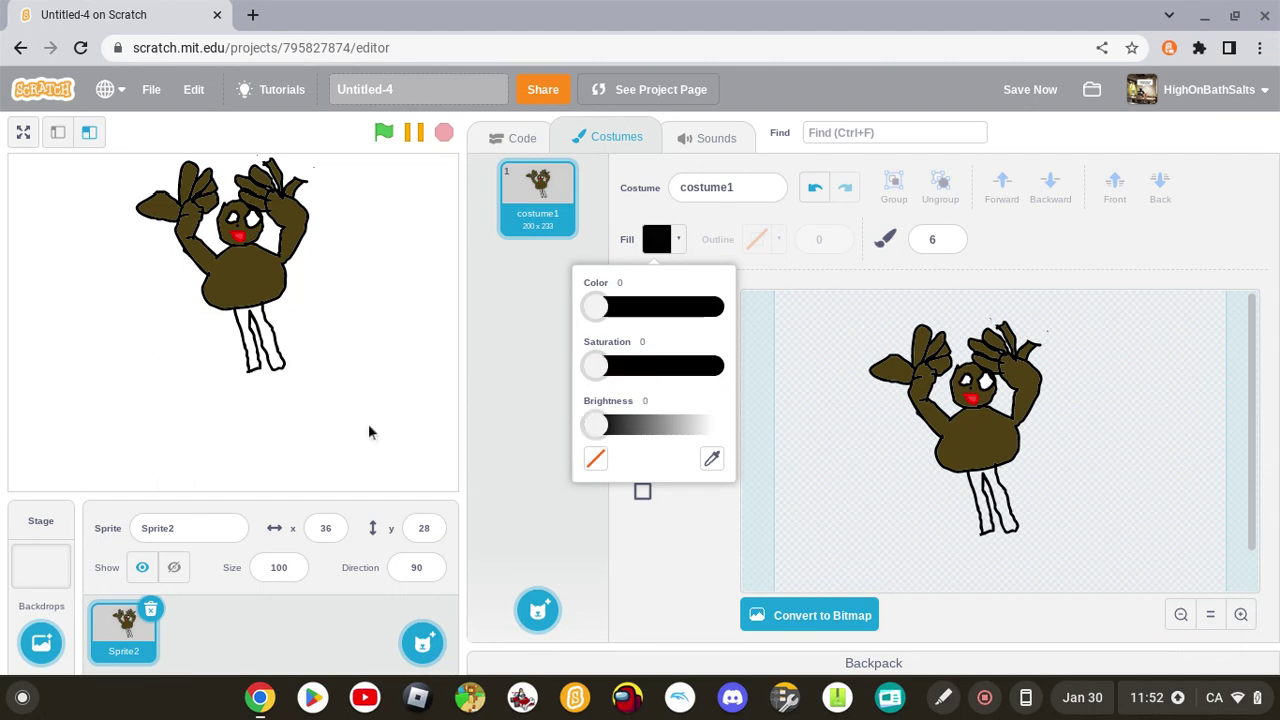
left_click_drag(972, 381, 989, 391)
left_click(987, 392)
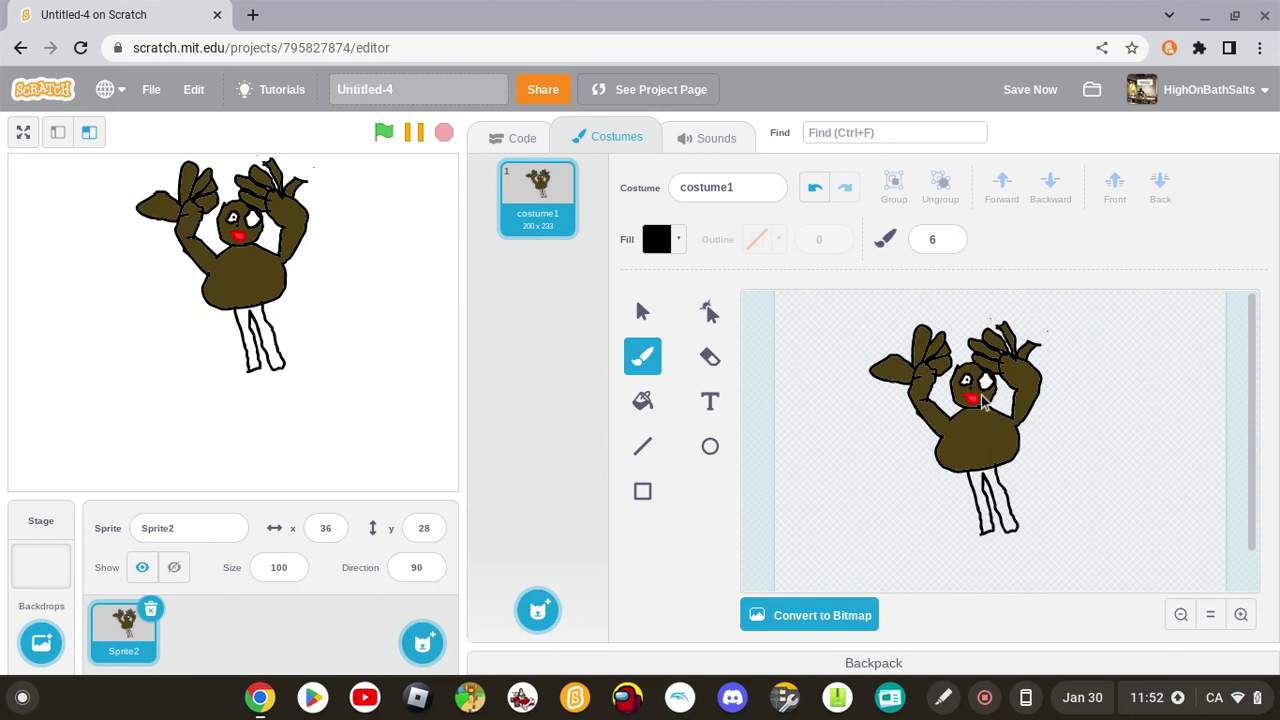
Paint a black dot on the empty canvas beside the figure and move it into the right eye as its pupil.
left_click(855, 415)
left_click(636, 300)
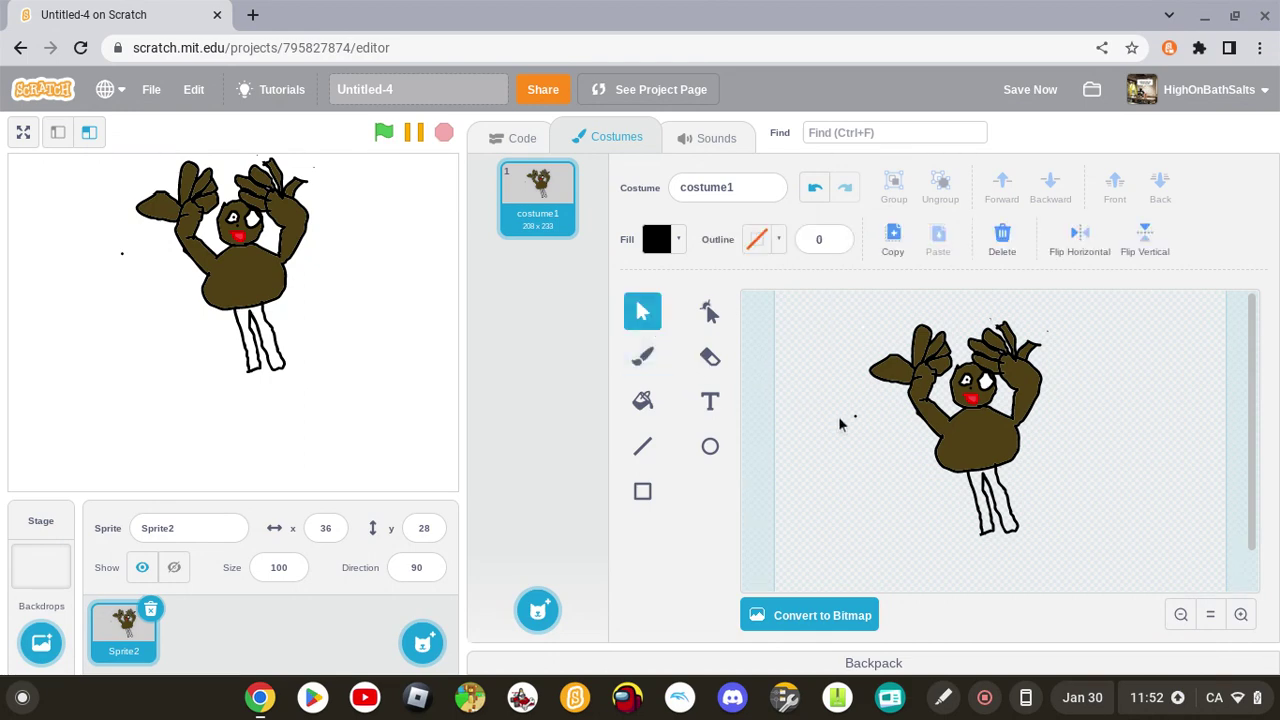
left_click_drag(856, 418, 986, 383)
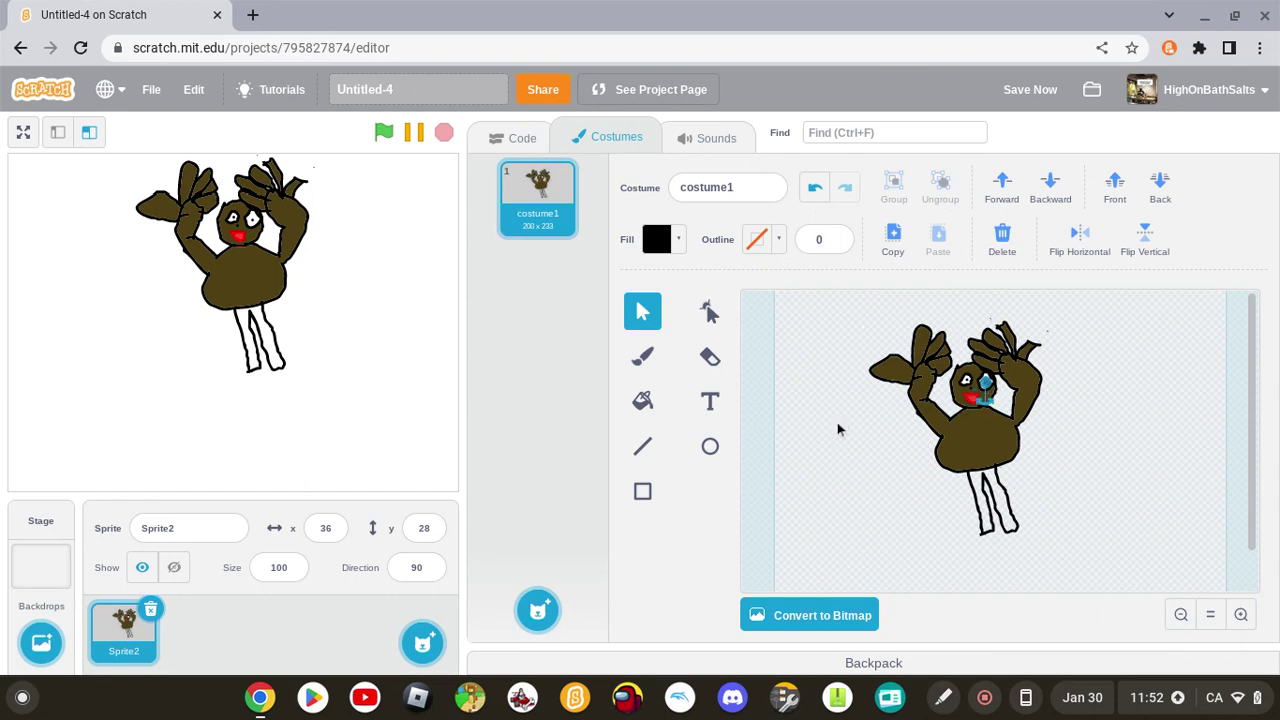
left_click(838, 429)
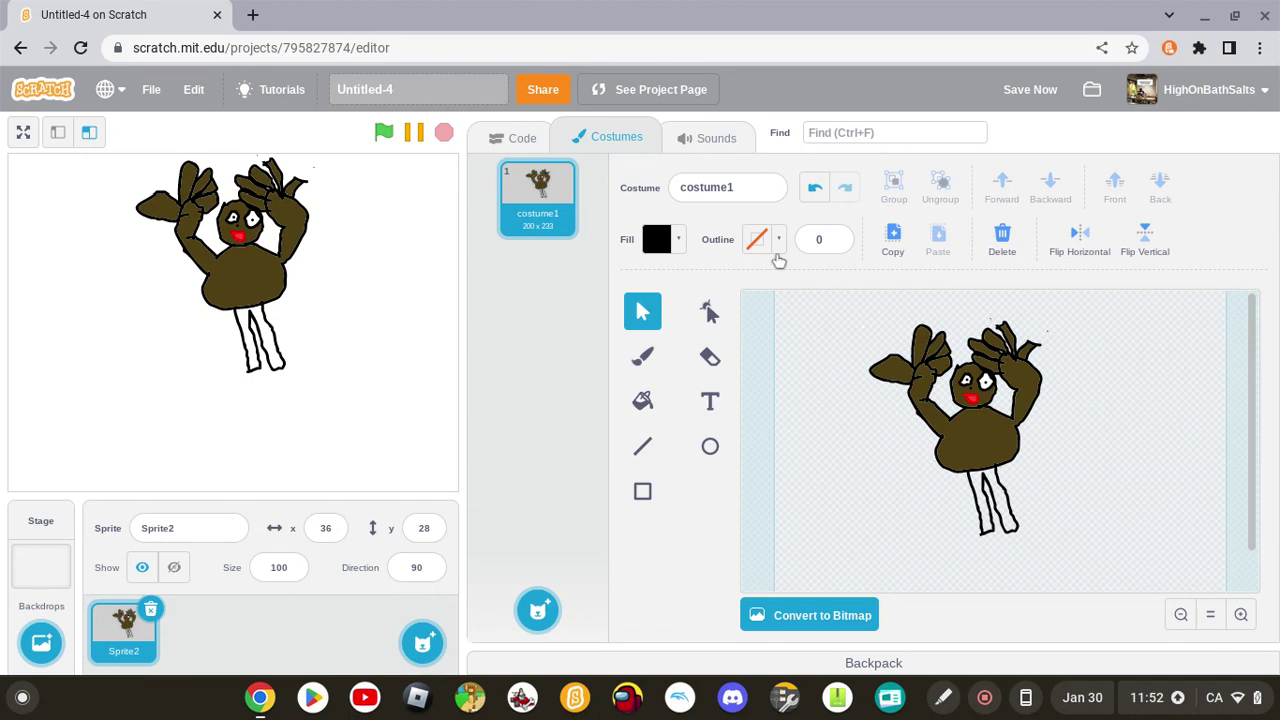
Paint a black shoe at the end of each leg with the brush at size 31.
left_click(822, 240)
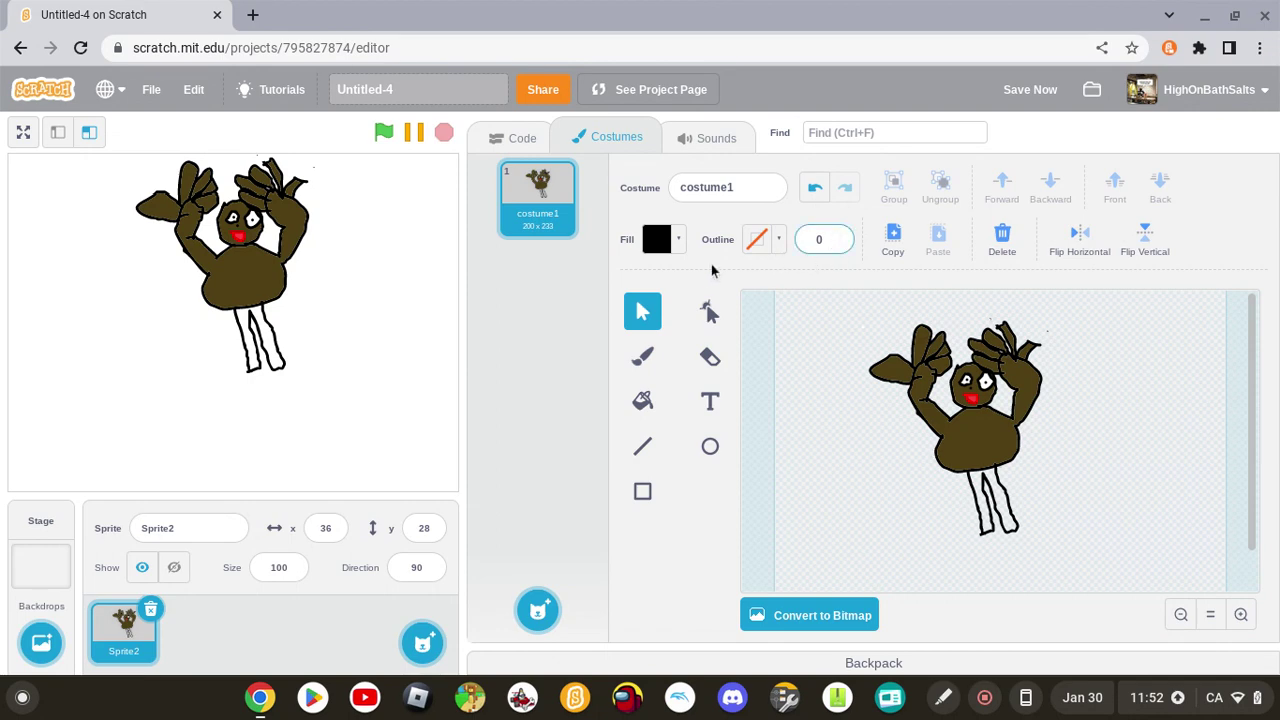
left_click(642, 356)
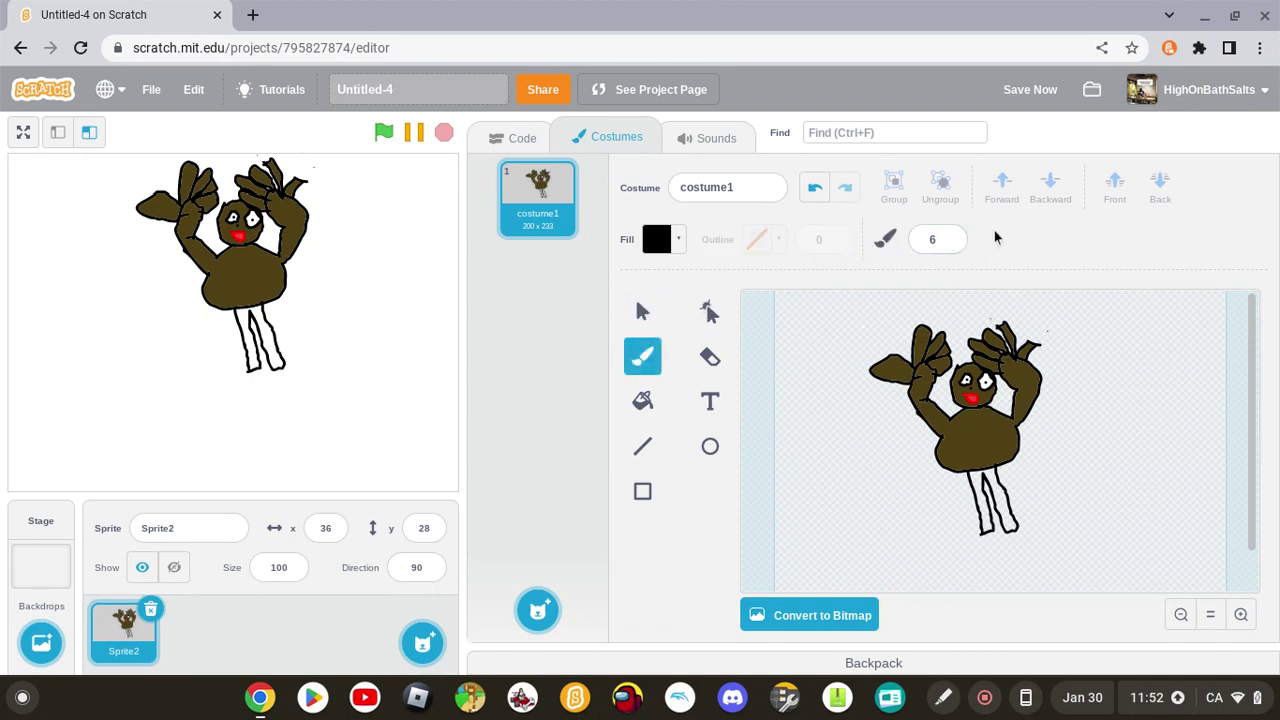
left_click(955, 240)
double_click(952, 240)
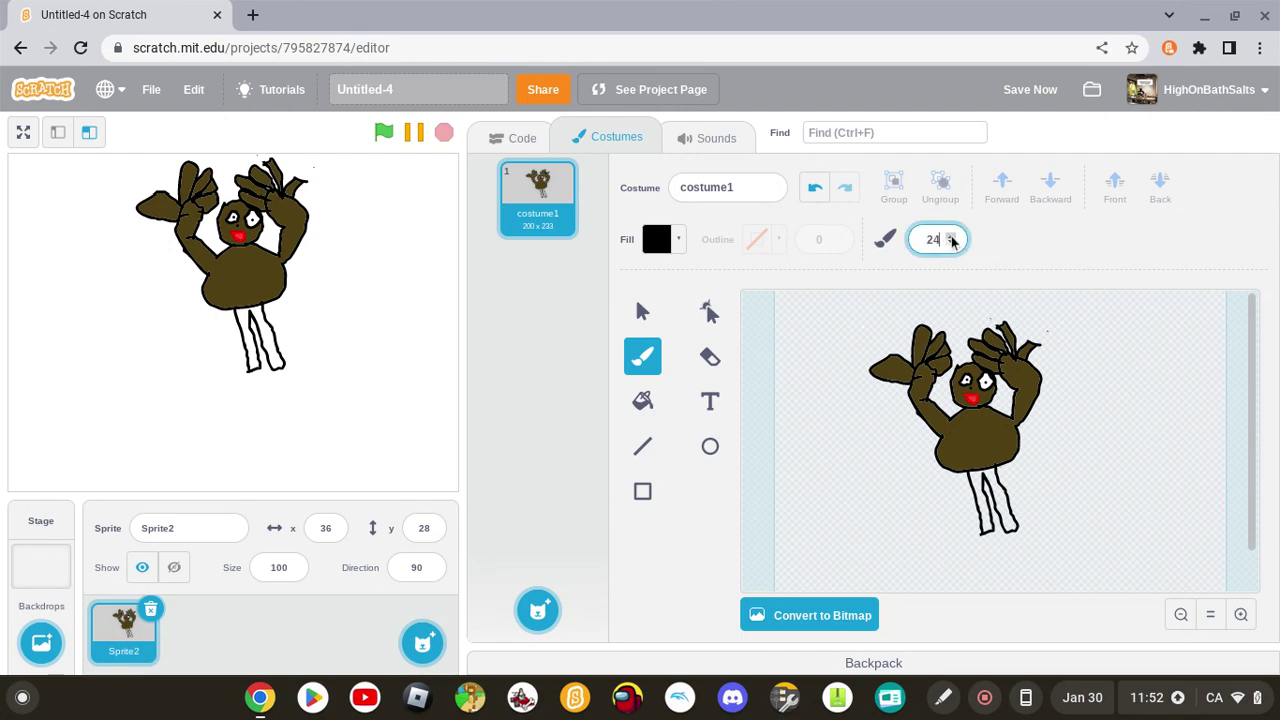
triple_click(952, 240)
left_click_drag(988, 545, 973, 541)
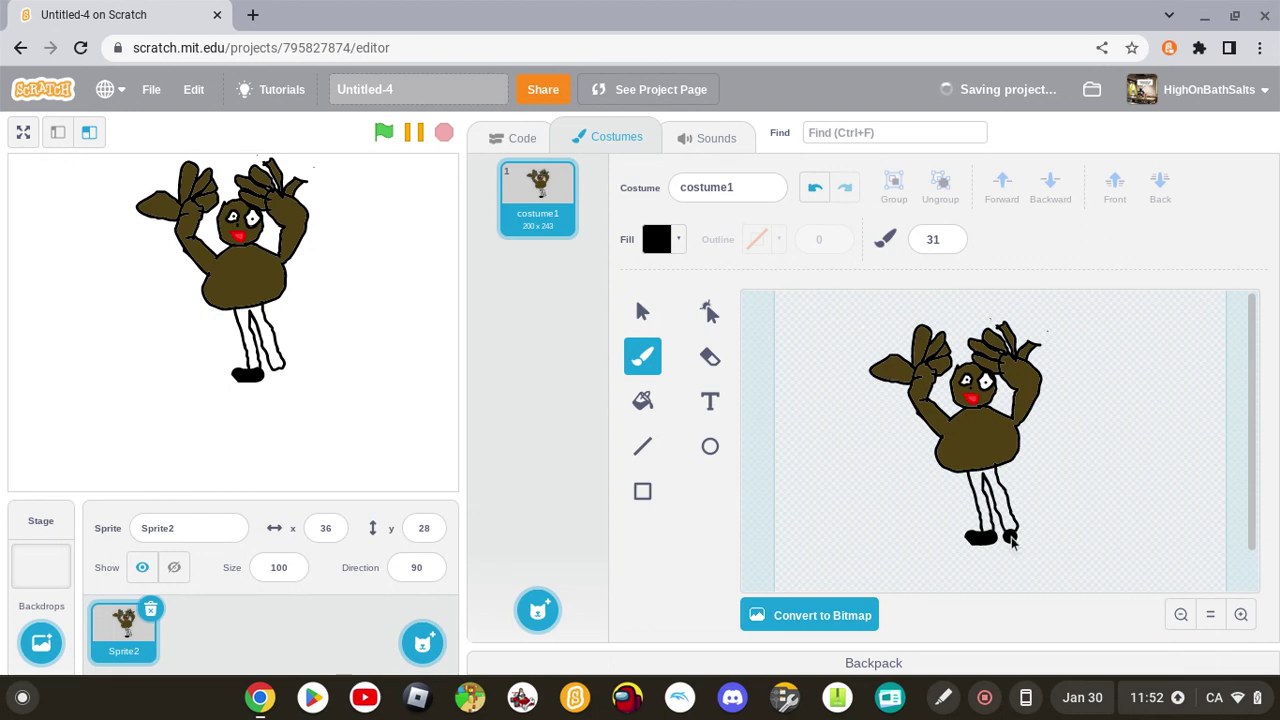
left_click_drag(1010, 540, 1042, 534)
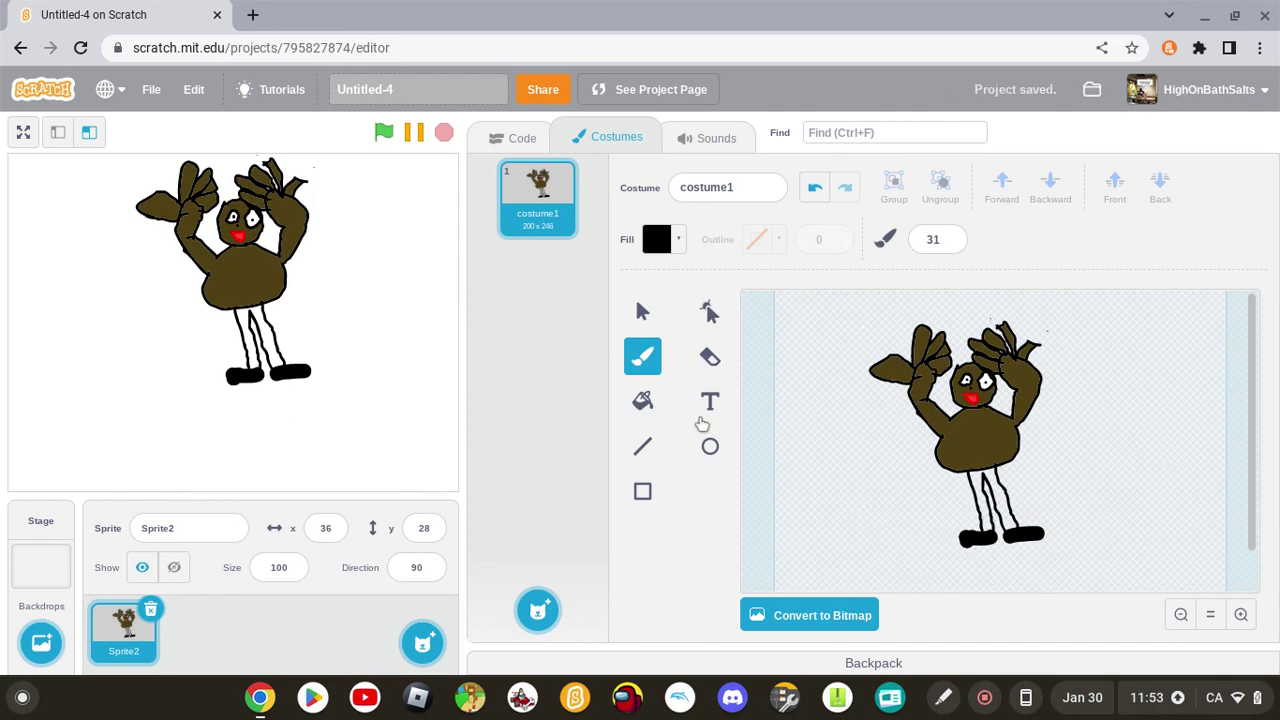
Fill both legs with a muted blue, using color 56, saturation 42 and brightness 45.
left_click(679, 244)
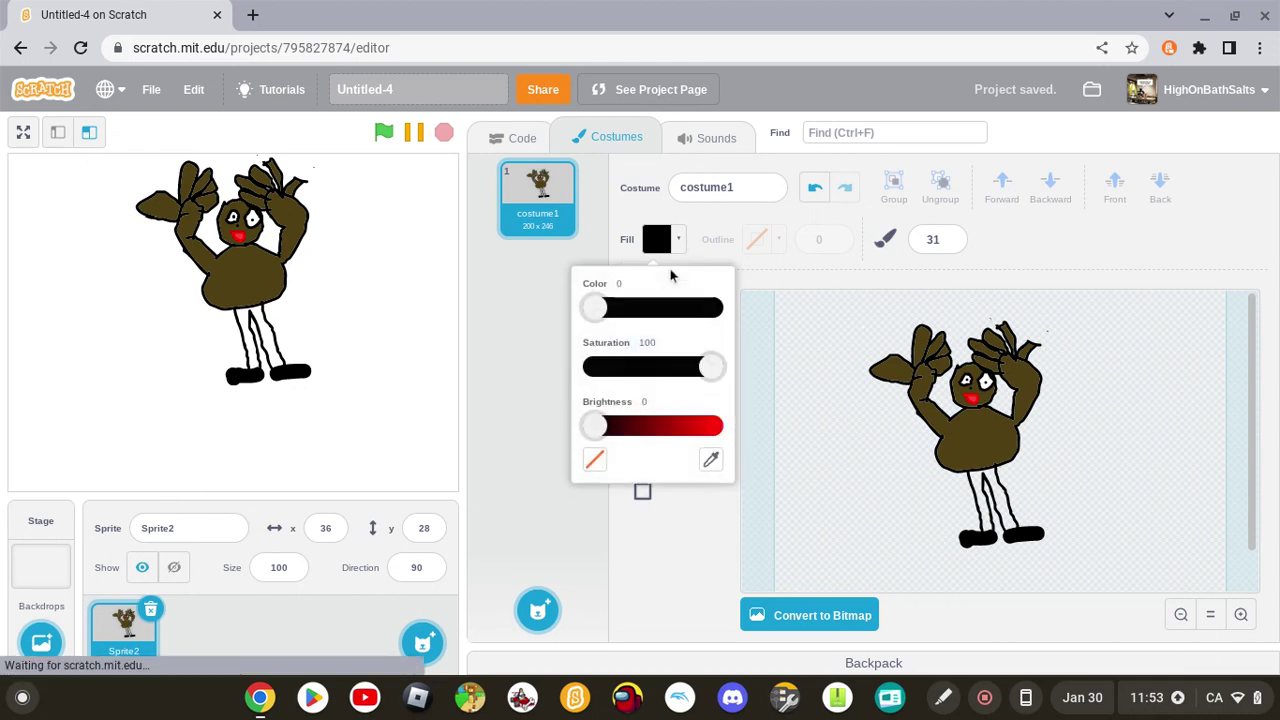
left_click_drag(602, 426, 716, 426)
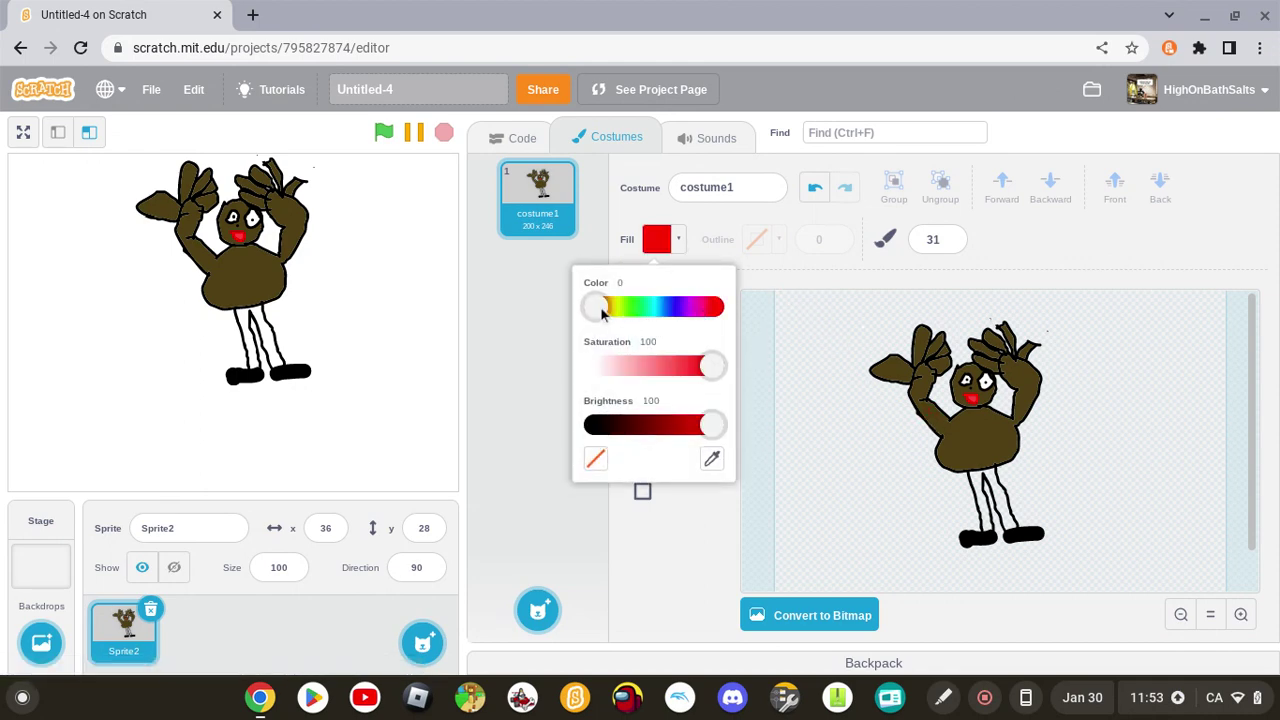
left_click_drag(602, 313, 662, 307)
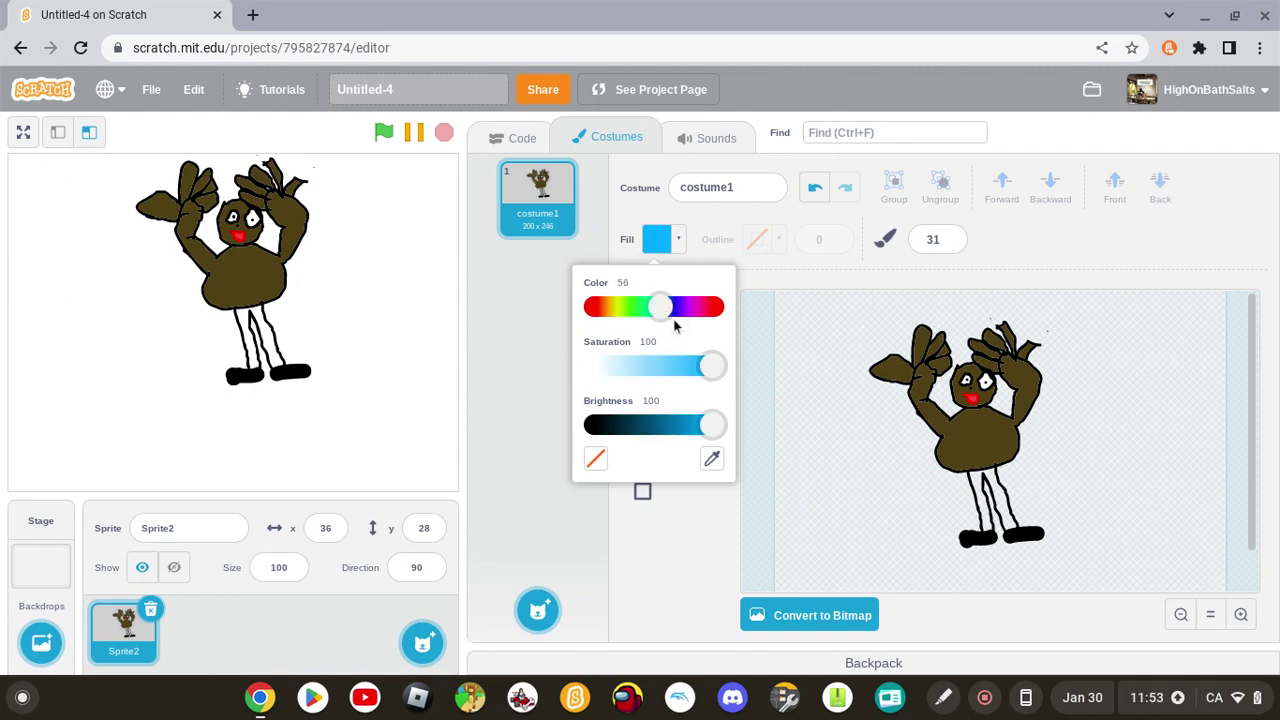
left_click_drag(716, 436, 651, 428)
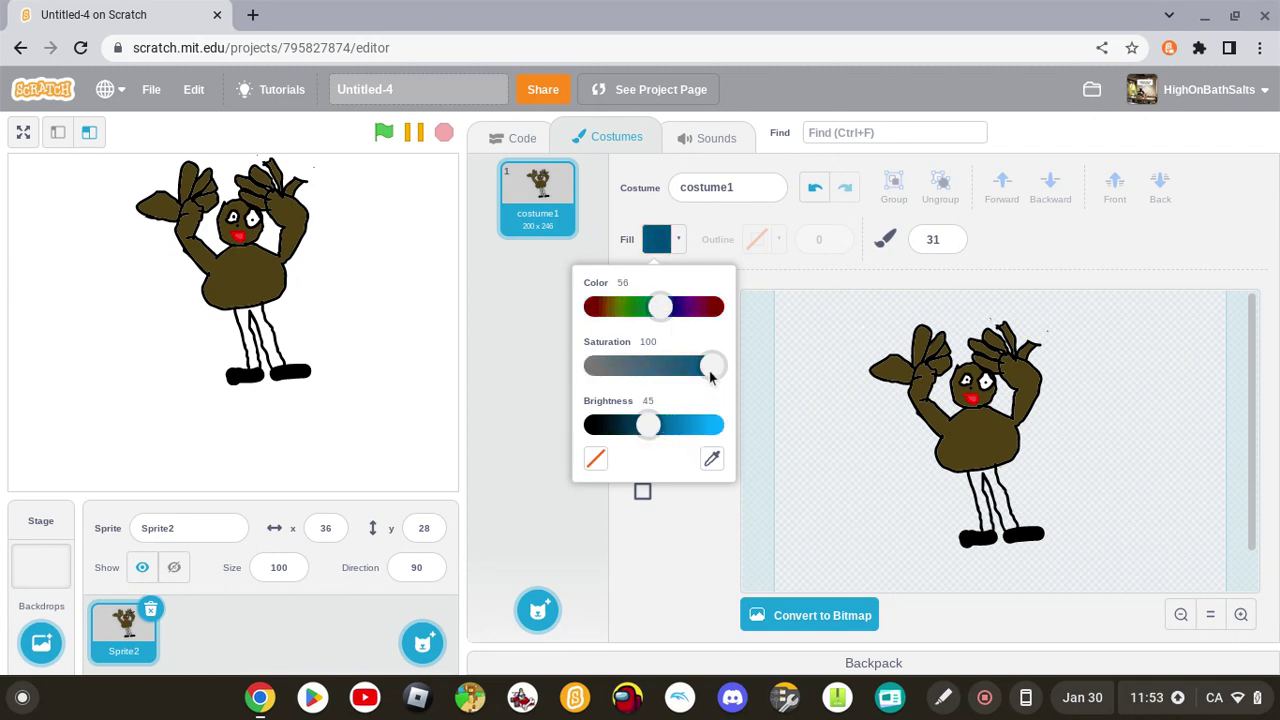
left_click_drag(710, 367, 643, 370)
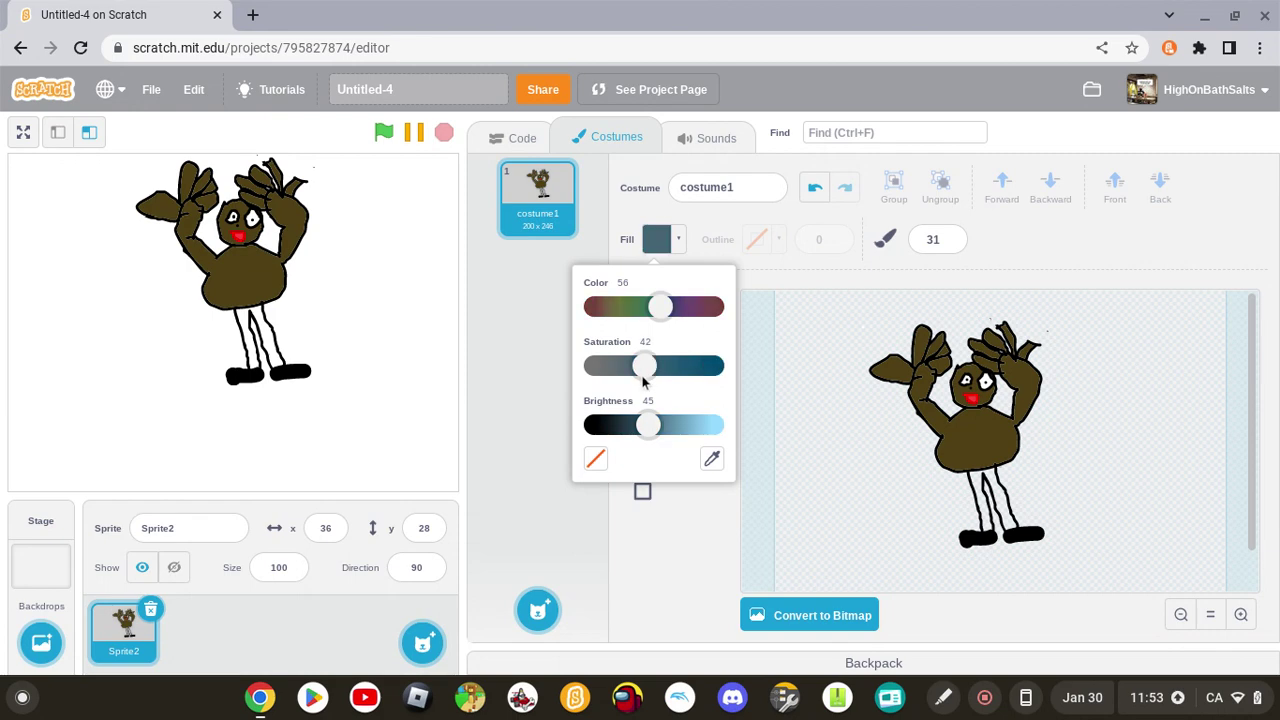
left_click(811, 272)
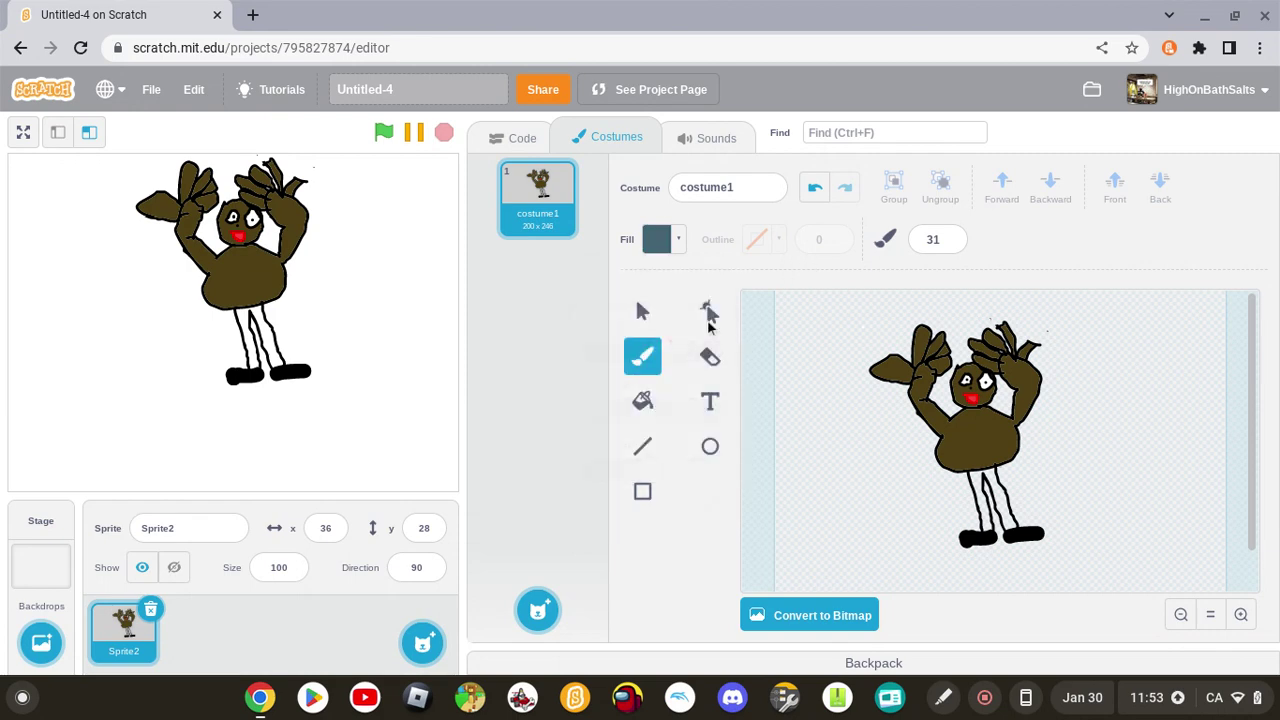
left_click(645, 406)
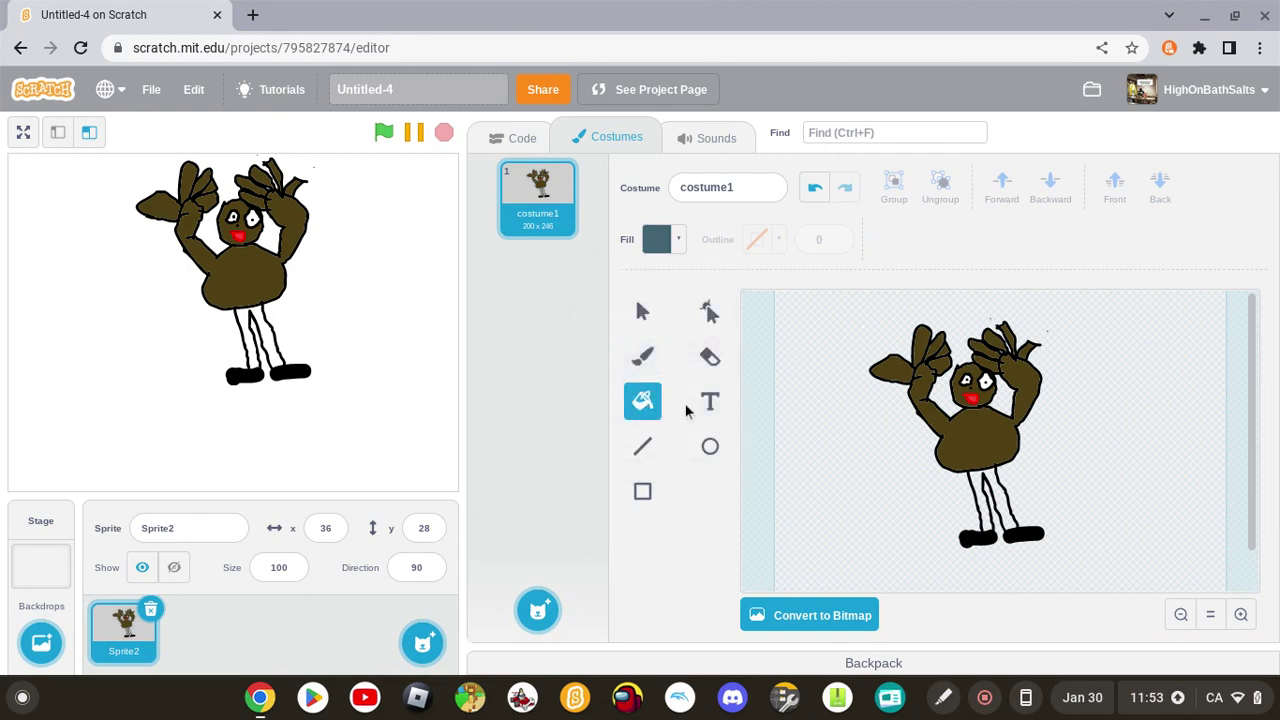
left_click(990, 500)
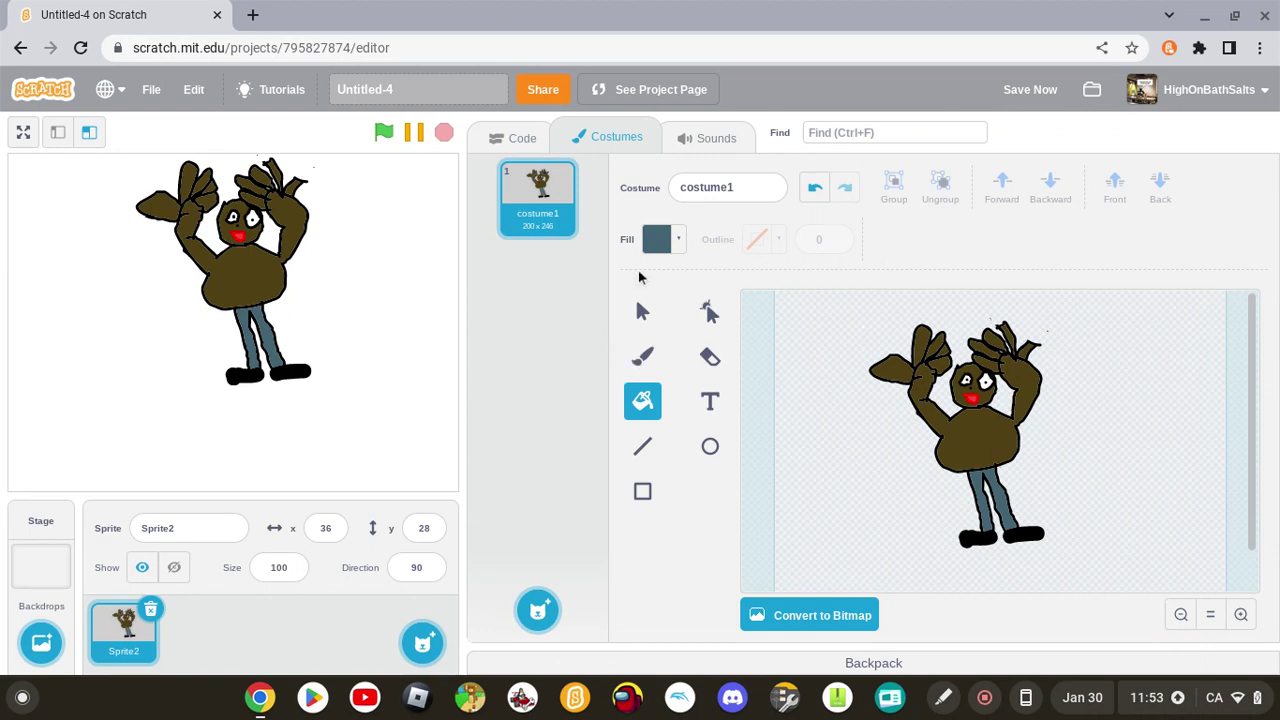
Paint brown hair over the top and down both sides of the head, using color 10, saturation 100 and brightness 35.
left_click(680, 242)
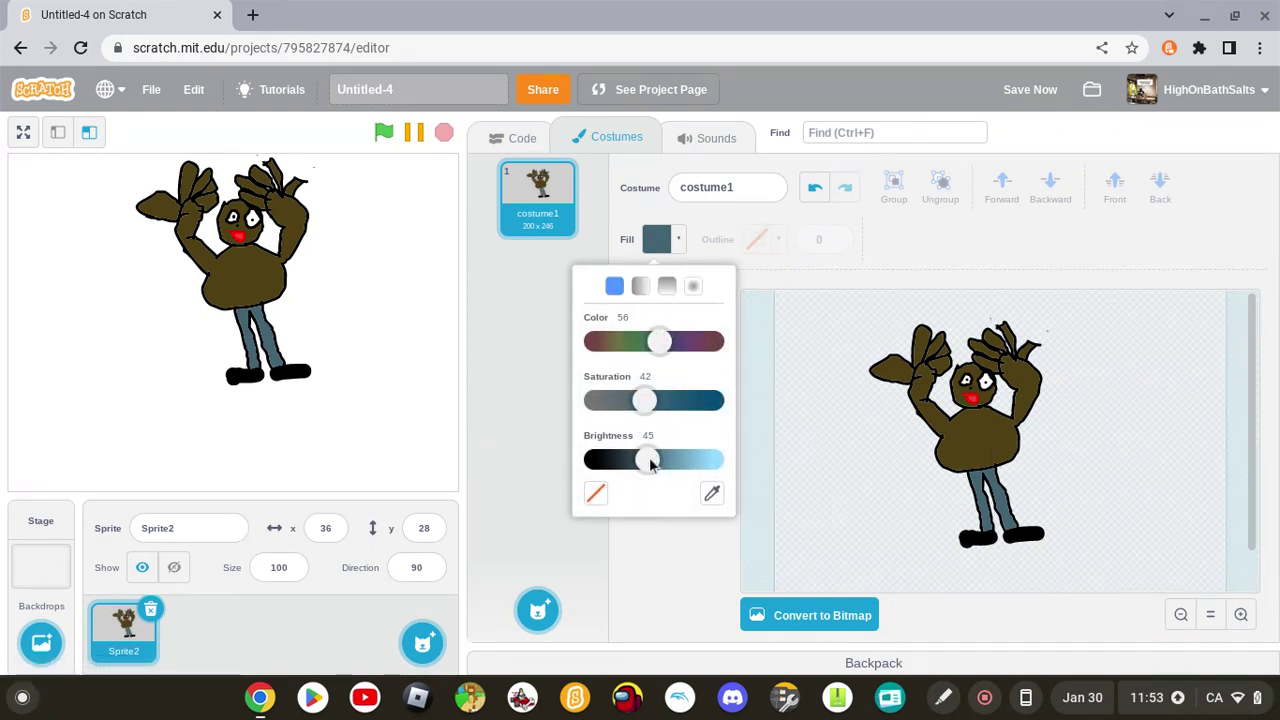
left_click_drag(652, 459, 799, 433)
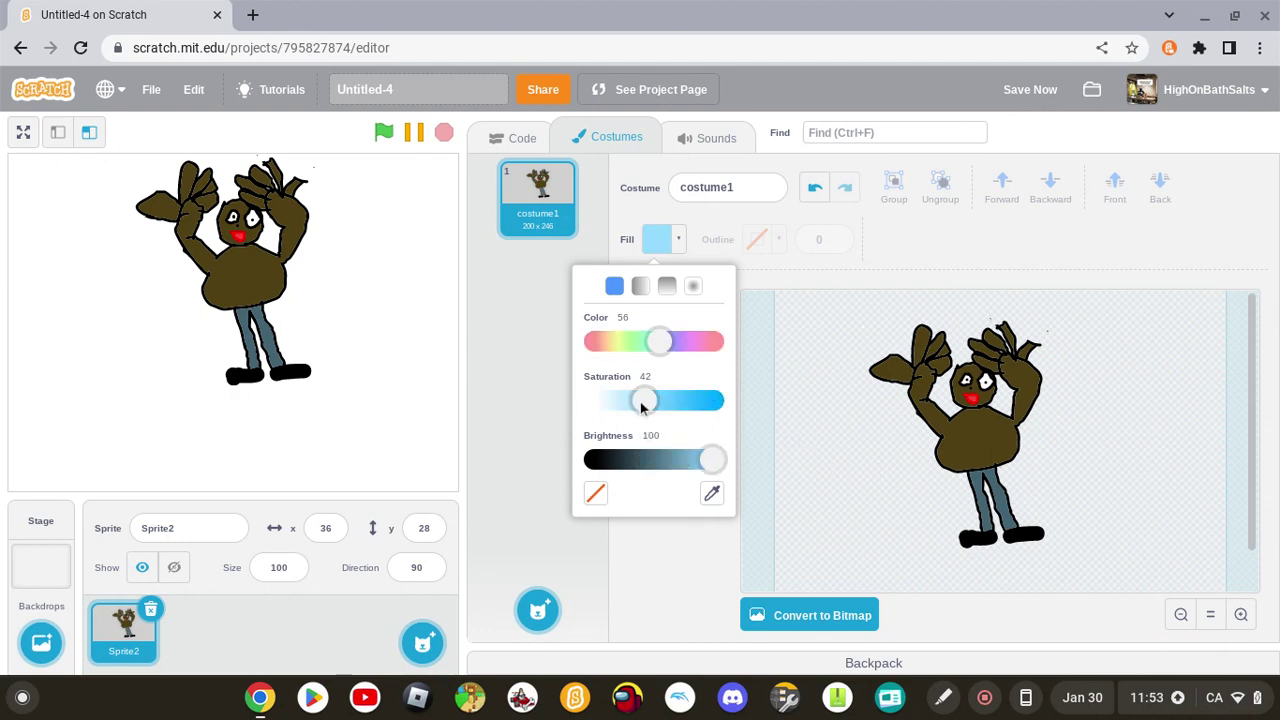
left_click_drag(643, 403, 728, 402)
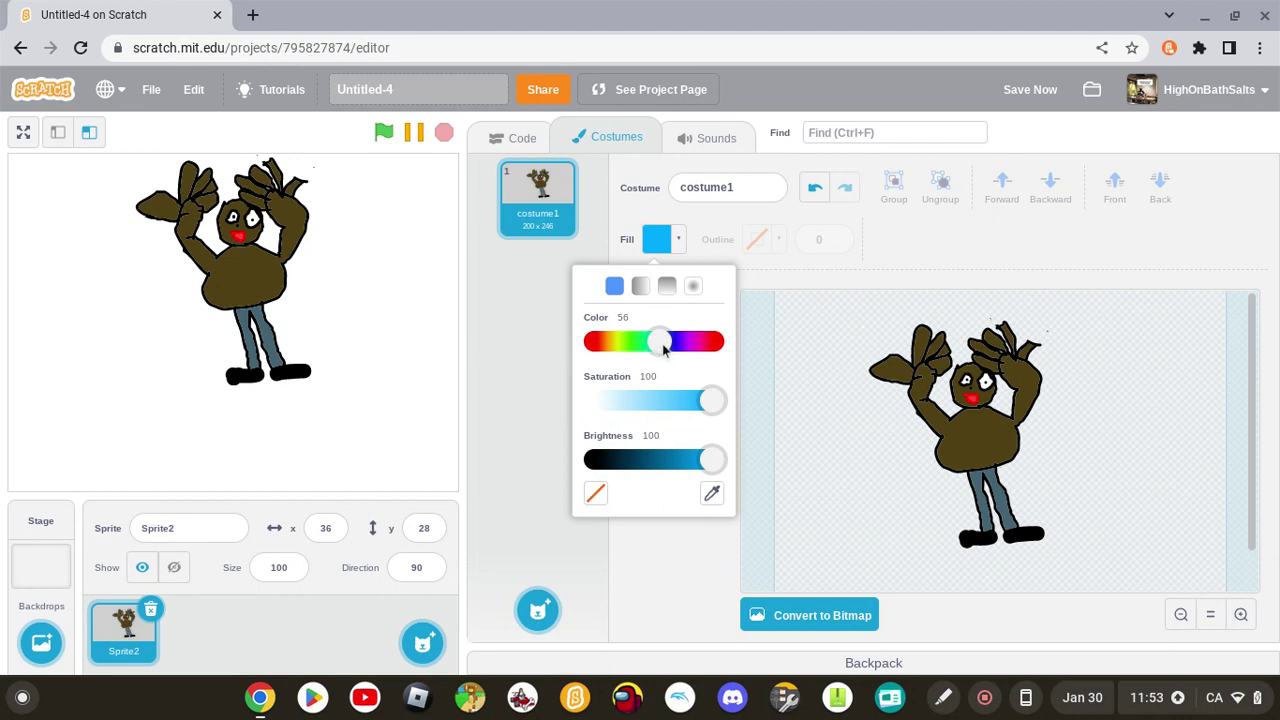
left_click_drag(663, 346, 604, 343)
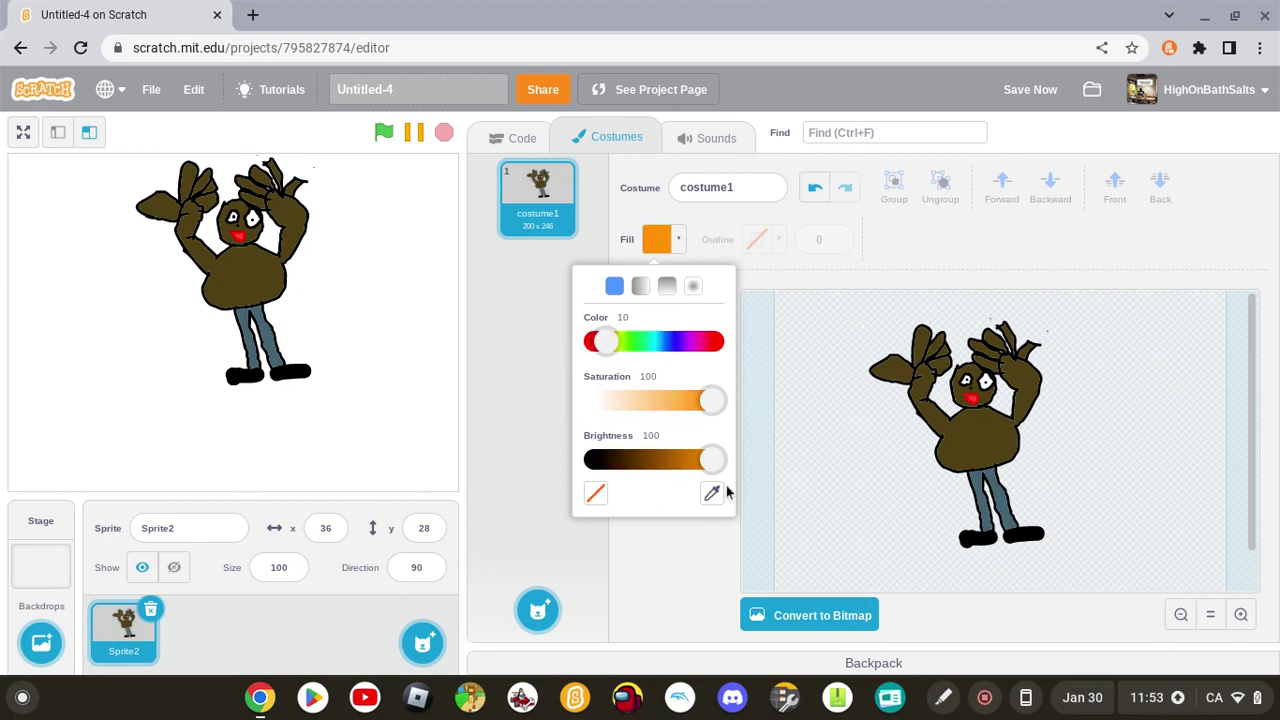
left_click_drag(711, 459, 630, 459)
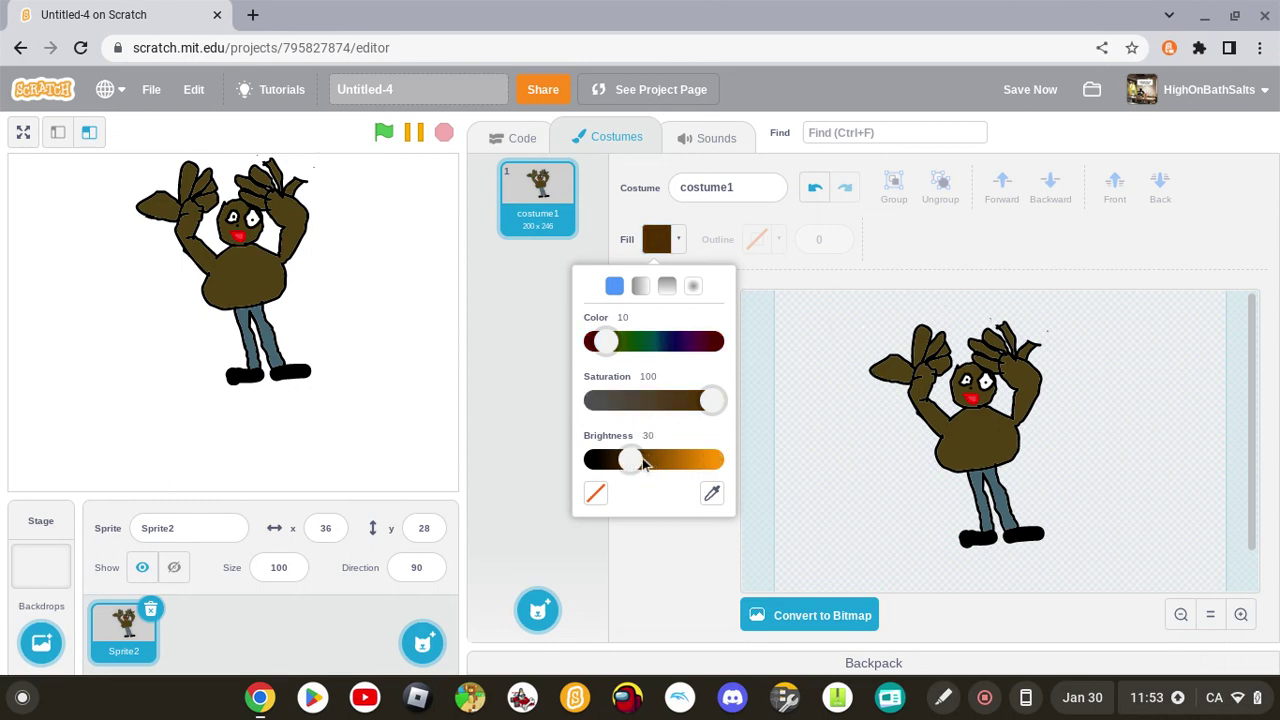
left_click_drag(634, 466, 641, 468)
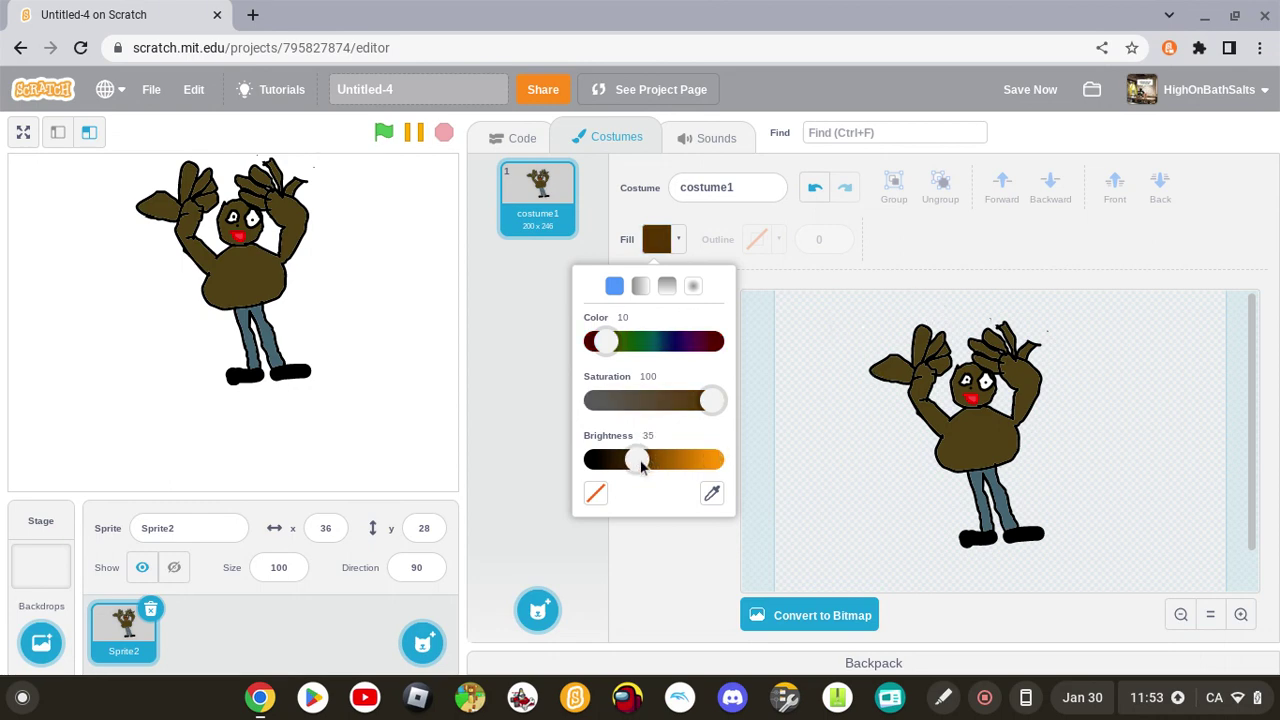
left_click(662, 530)
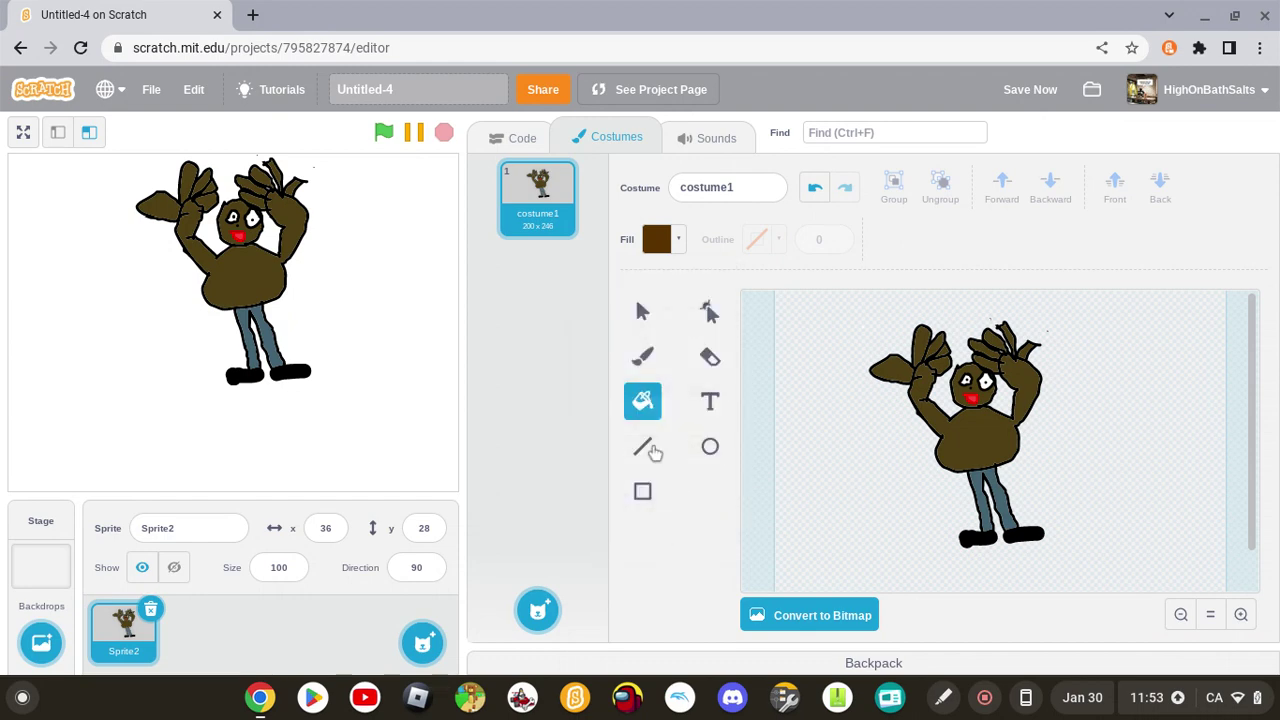
left_click(643, 357)
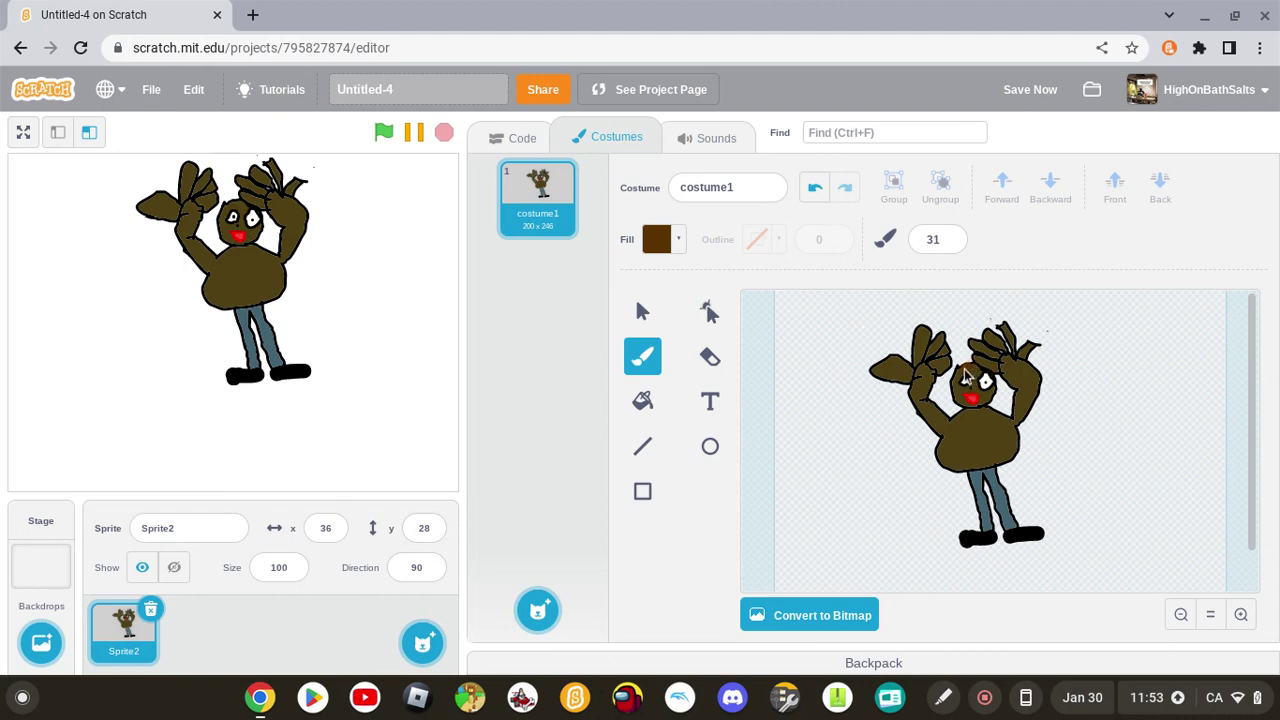
left_click_drag(955, 373, 978, 373)
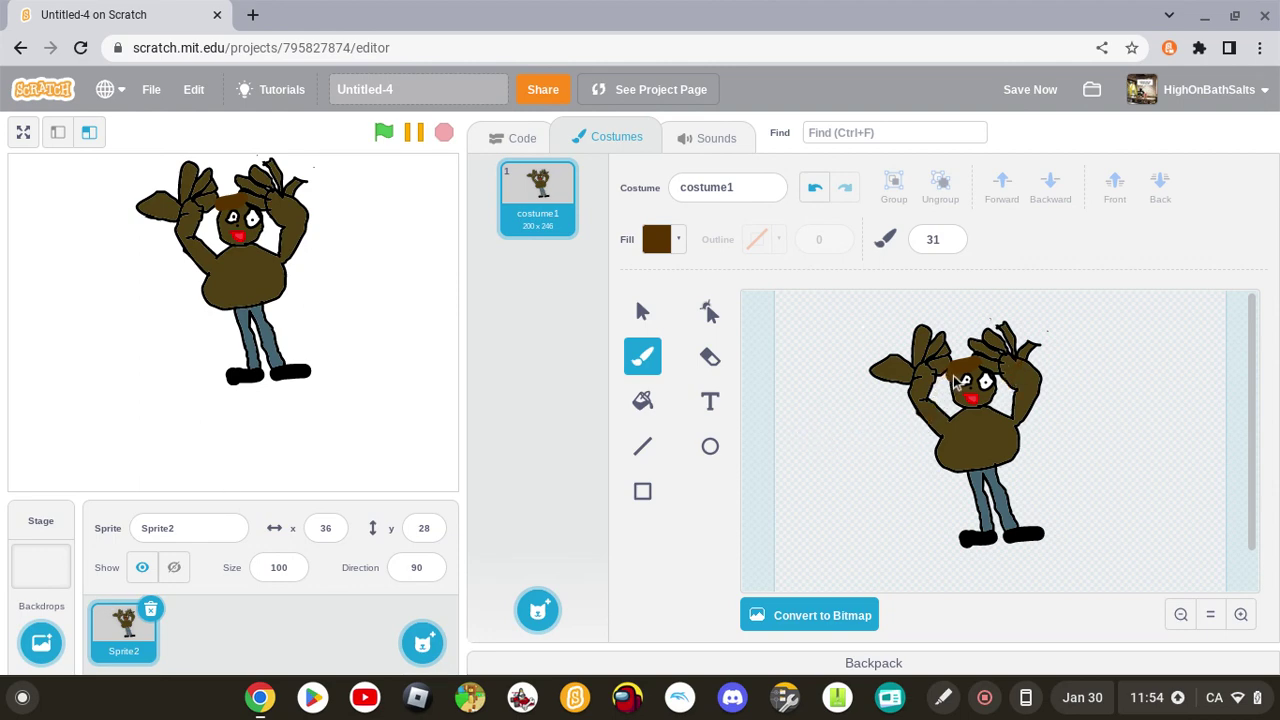
left_click_drag(958, 380, 955, 400)
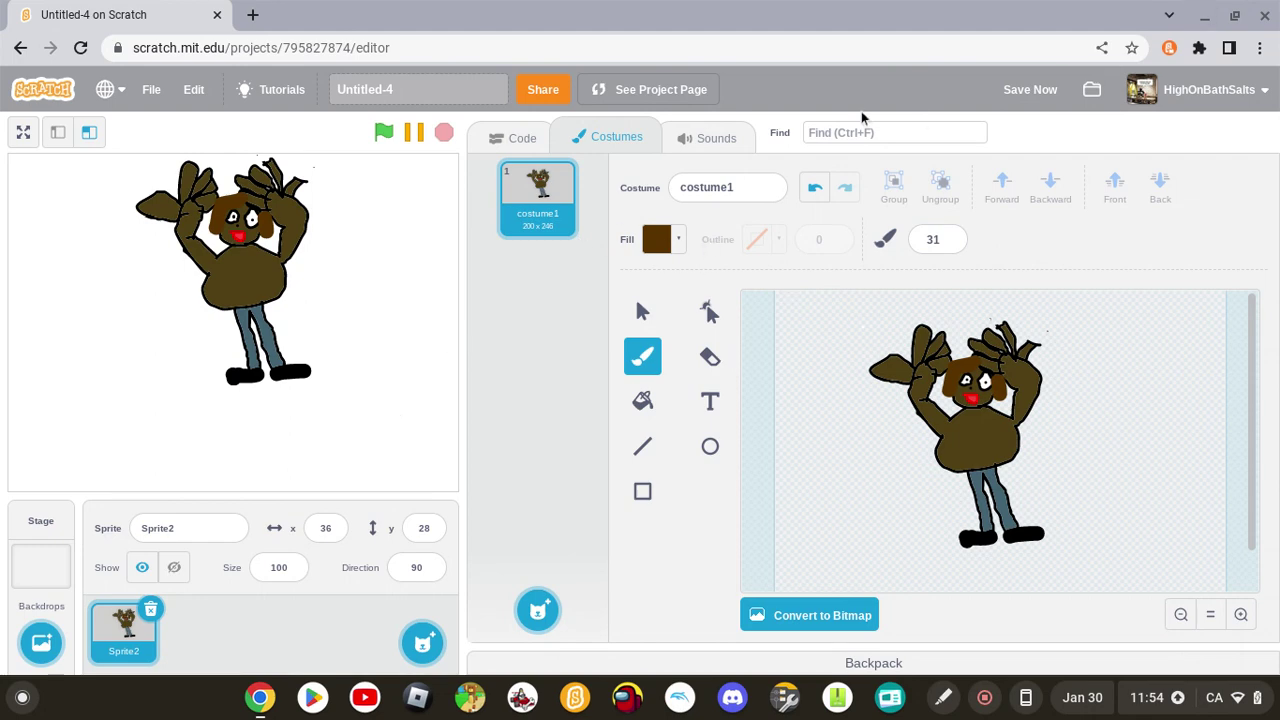
Set the brush fill to a dusky red with color 0, saturation 56 and brightness 77.
left_click(679, 239)
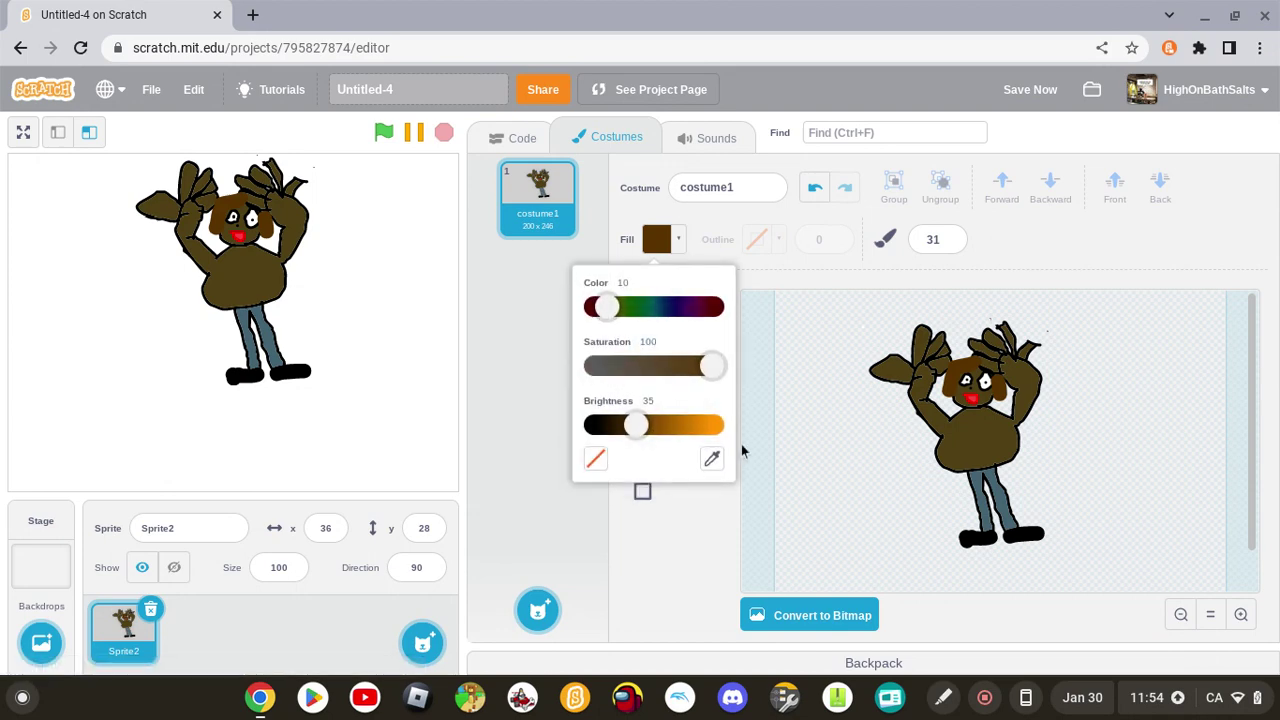
left_click_drag(651, 427, 728, 428)
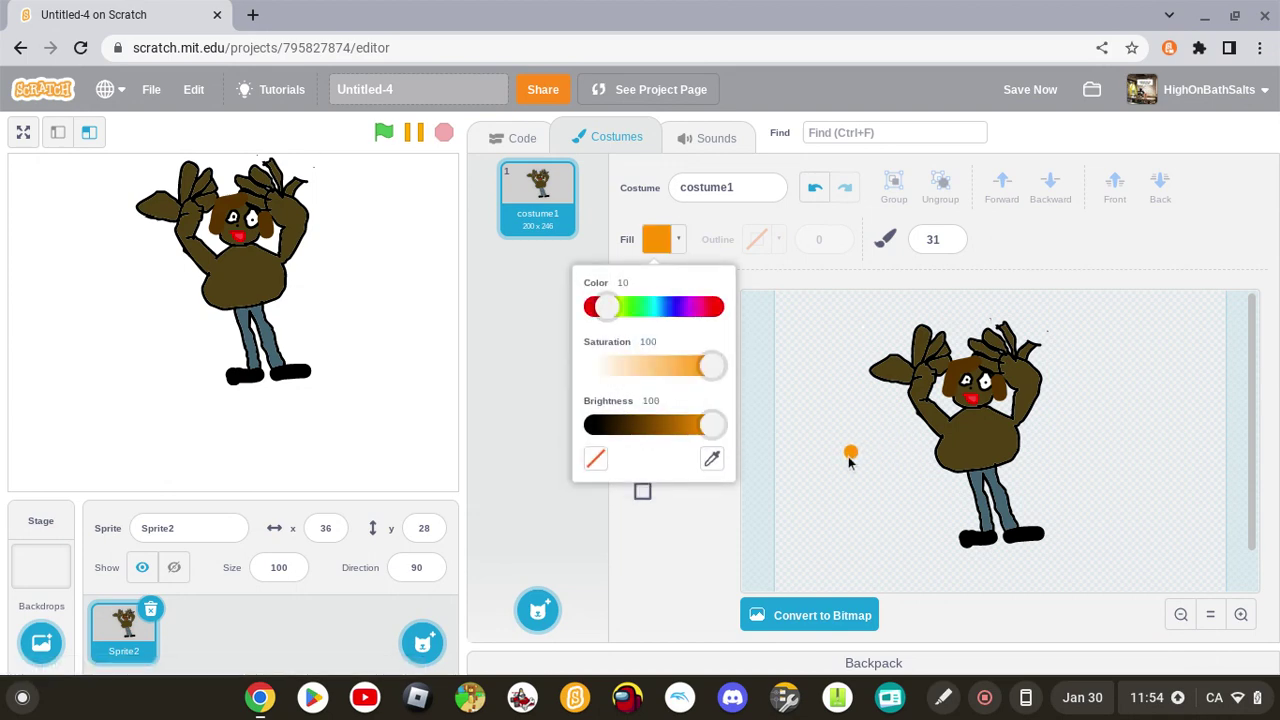
left_click_drag(603, 314, 590, 308)
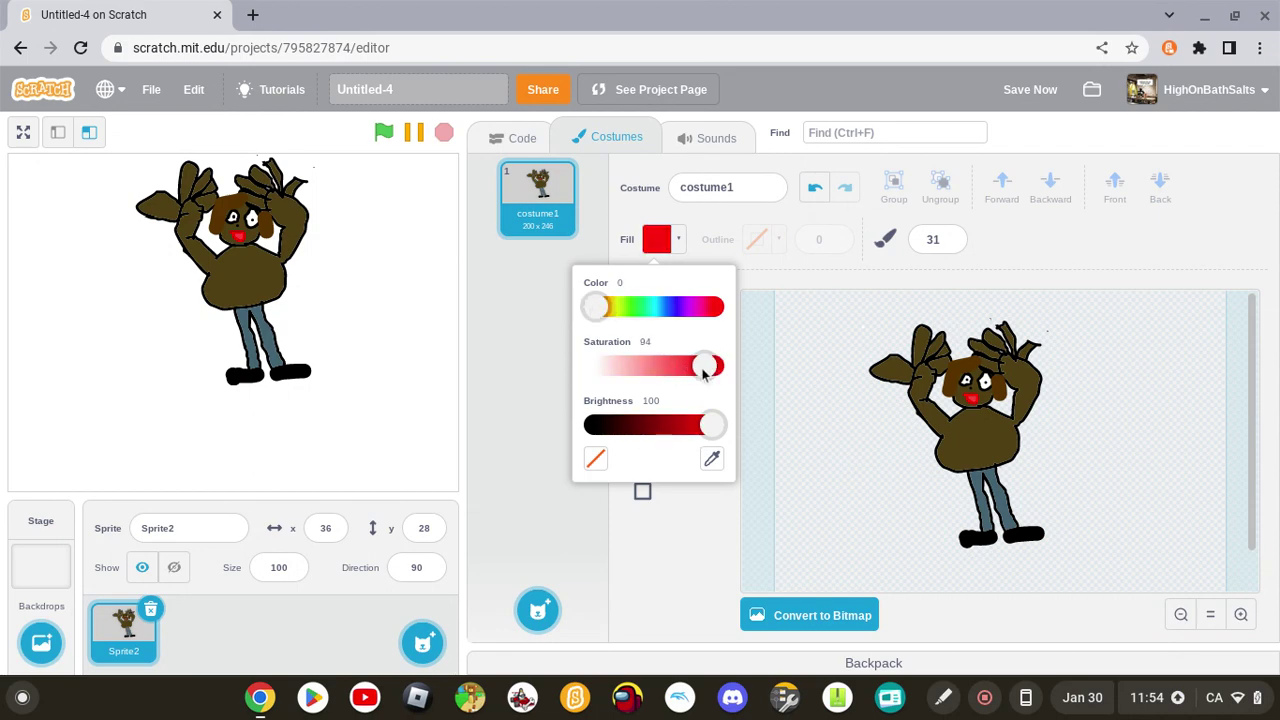
left_click_drag(708, 366, 664, 367)
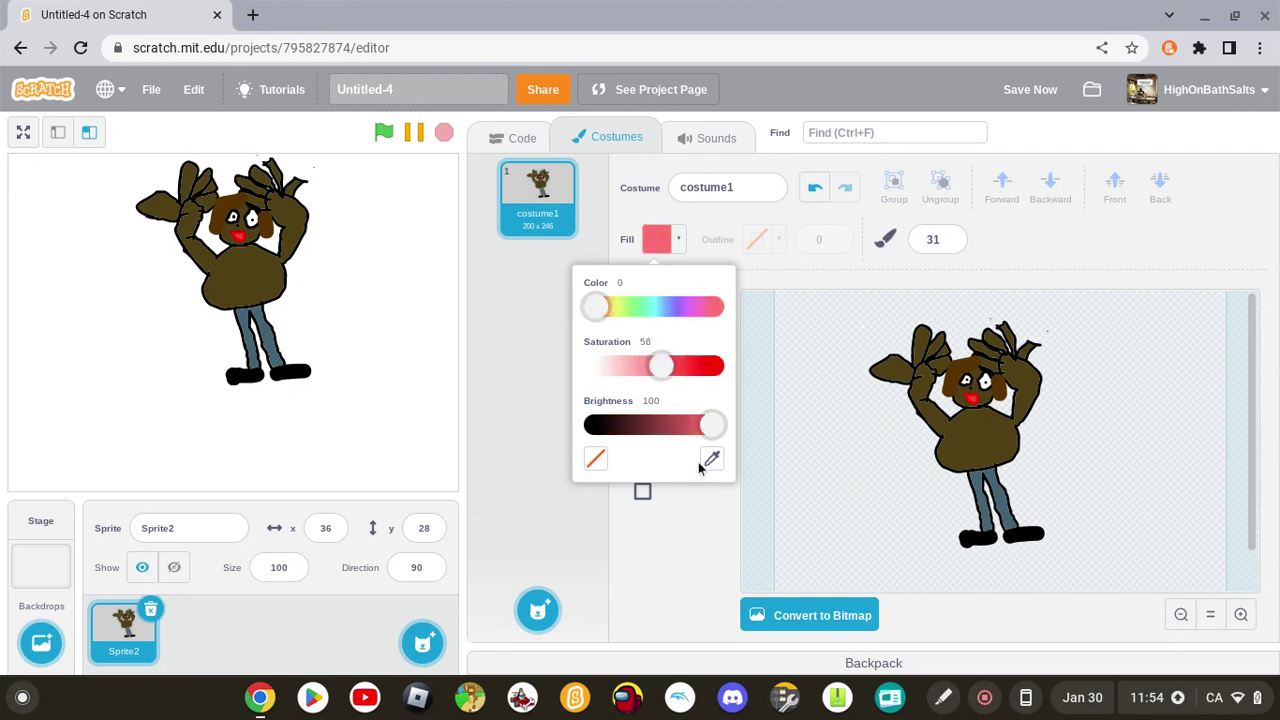
left_click_drag(705, 428, 683, 427)
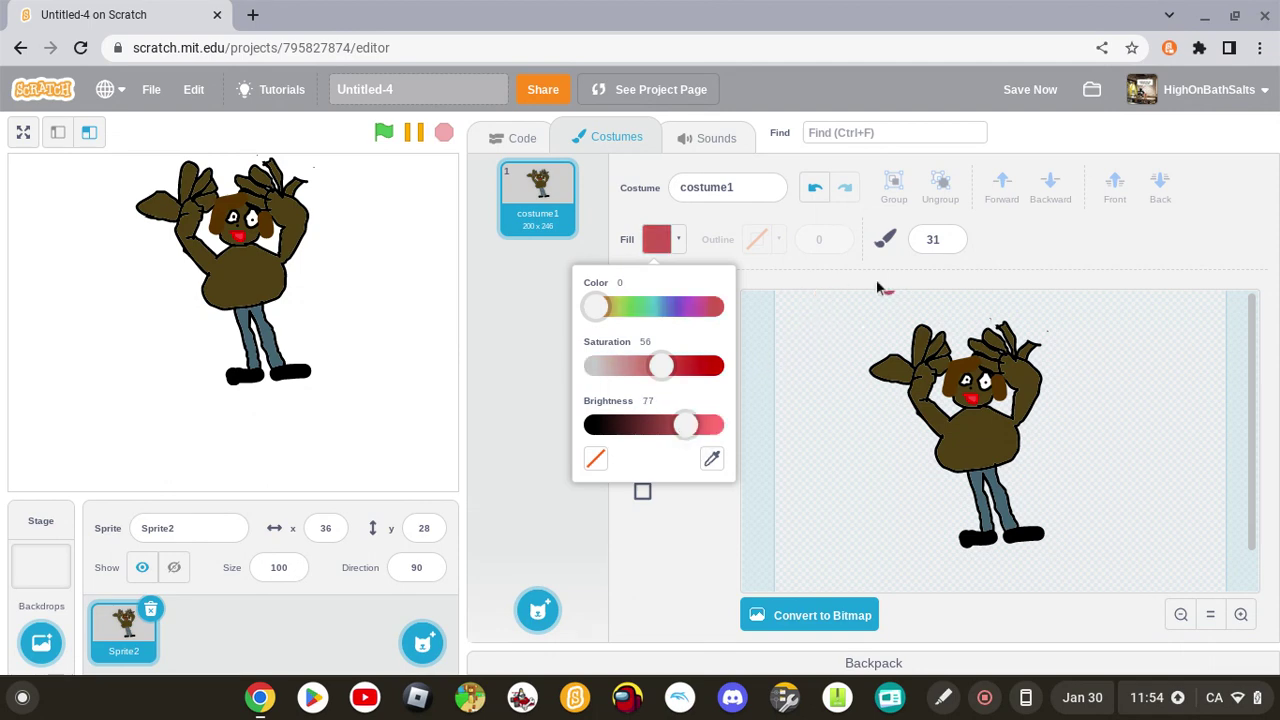
left_click(775, 259)
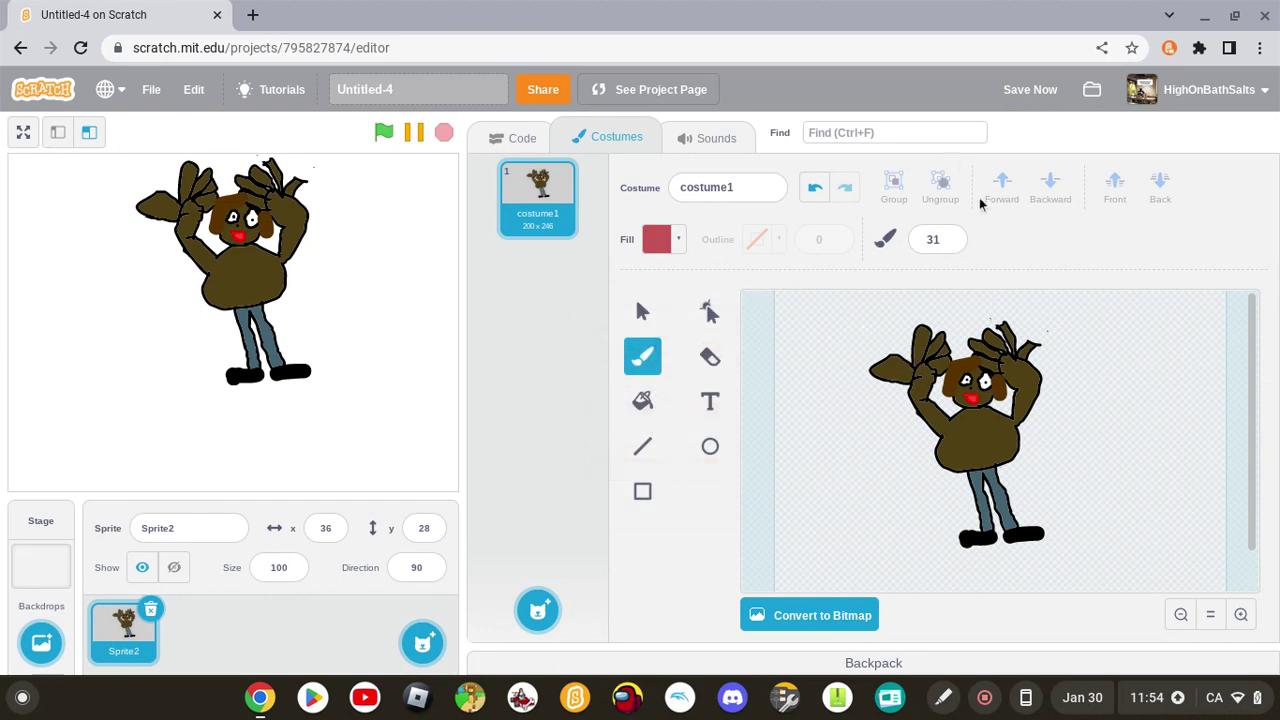
Reduce the brush size to 15 and paint two small dots side by side on the figure's upper torso.
double_click(951, 244)
left_click(952, 244)
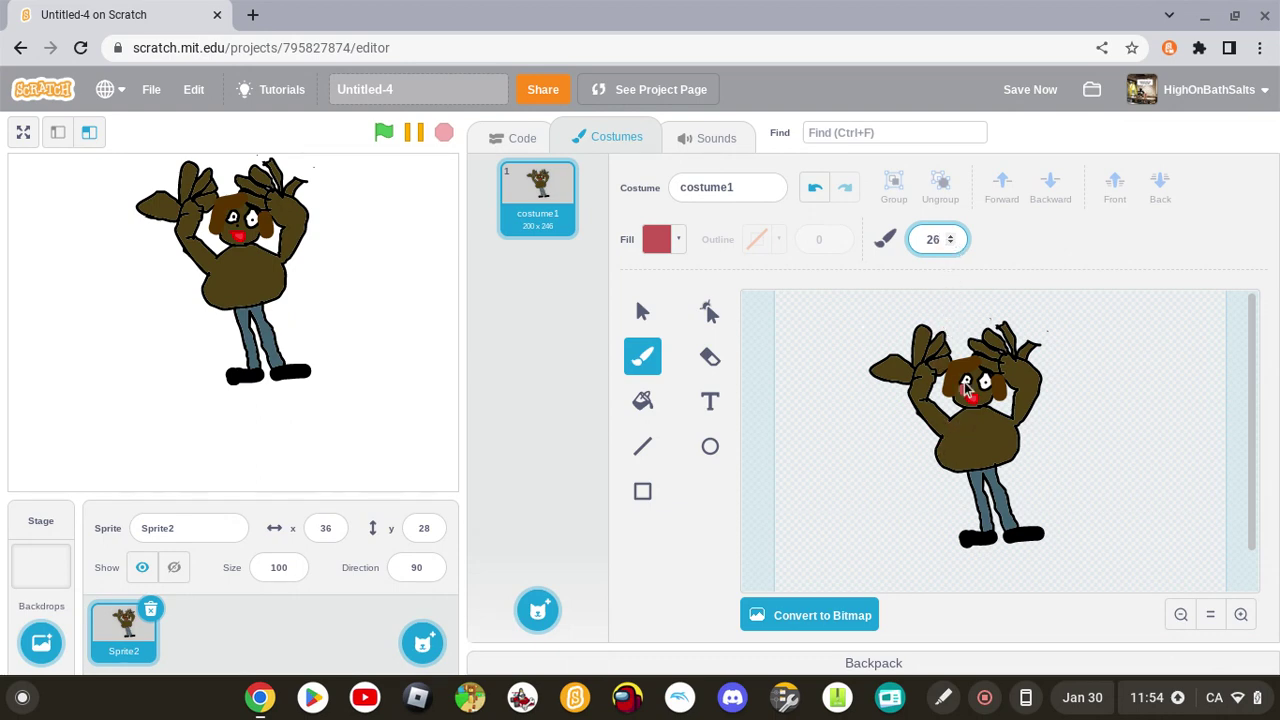
left_click(951, 245)
left_click(951, 245)
left_click(951, 245)
left_click(951, 245)
left_click(951, 245)
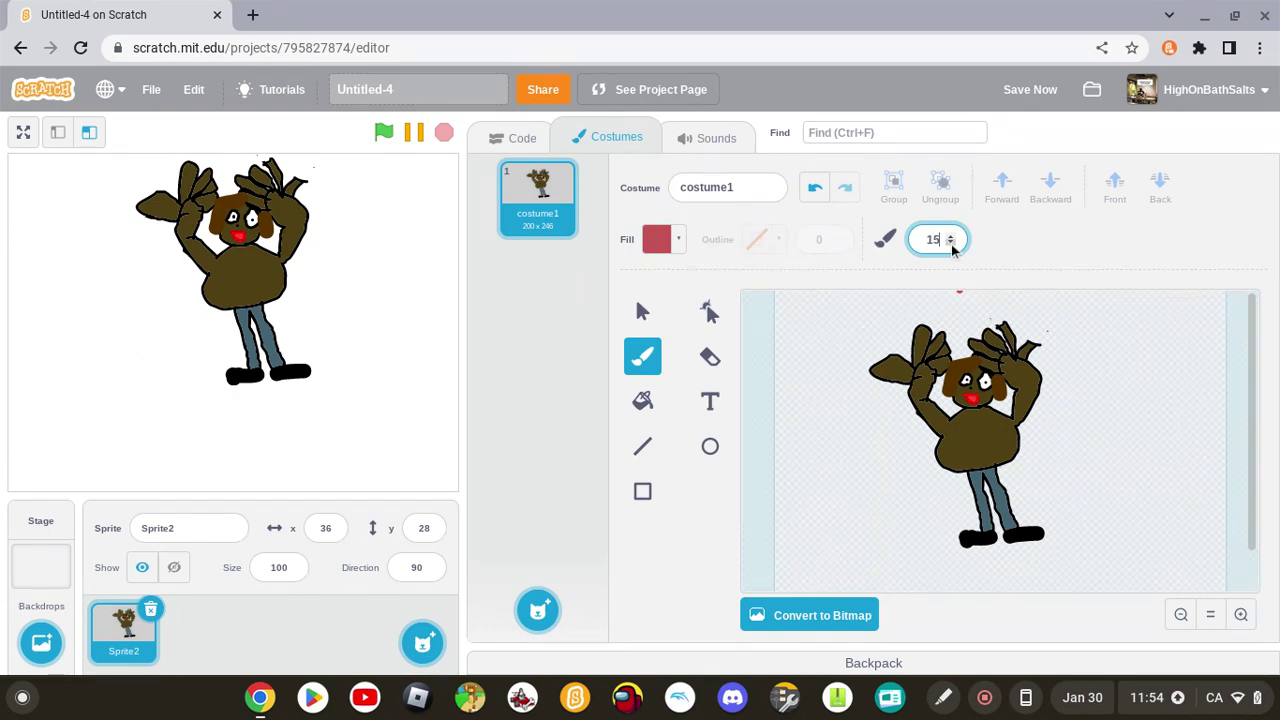
left_click(957, 427)
left_click(989, 424)
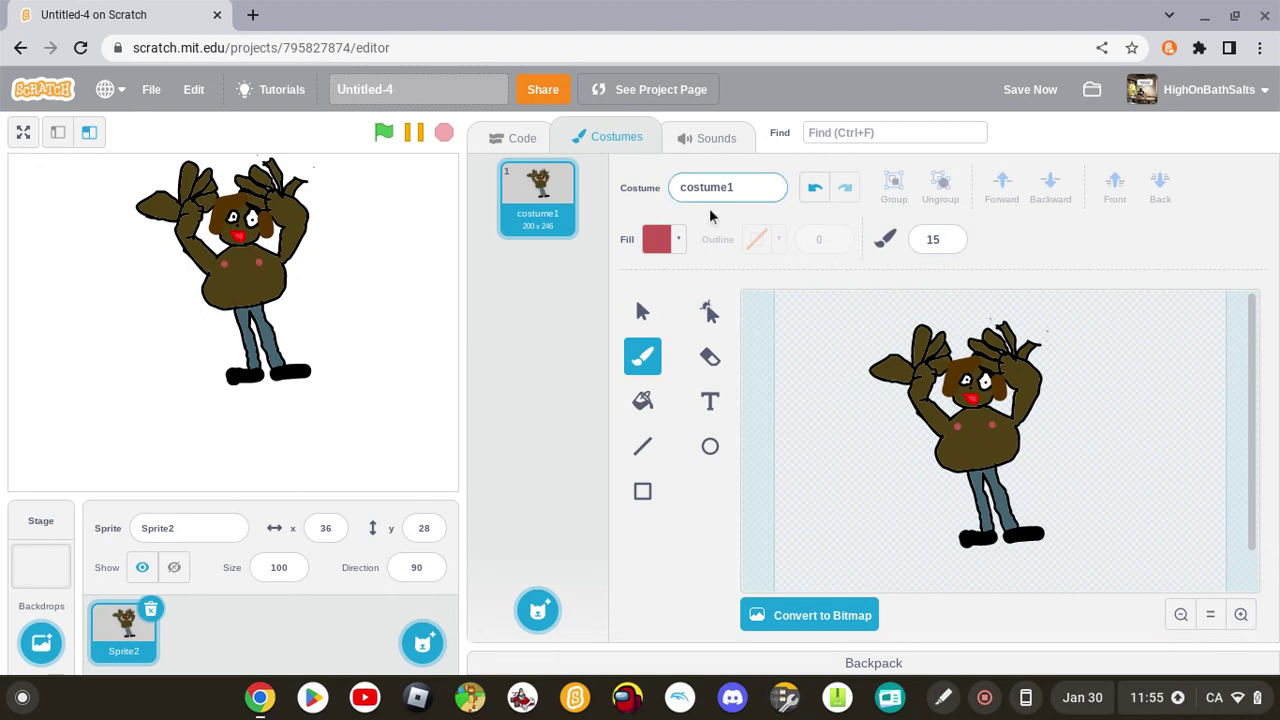
Paint small black dots on both chest spots and the navel with brightness 0 and brush size 6, undoing the last stray mark.
left_click(678, 239)
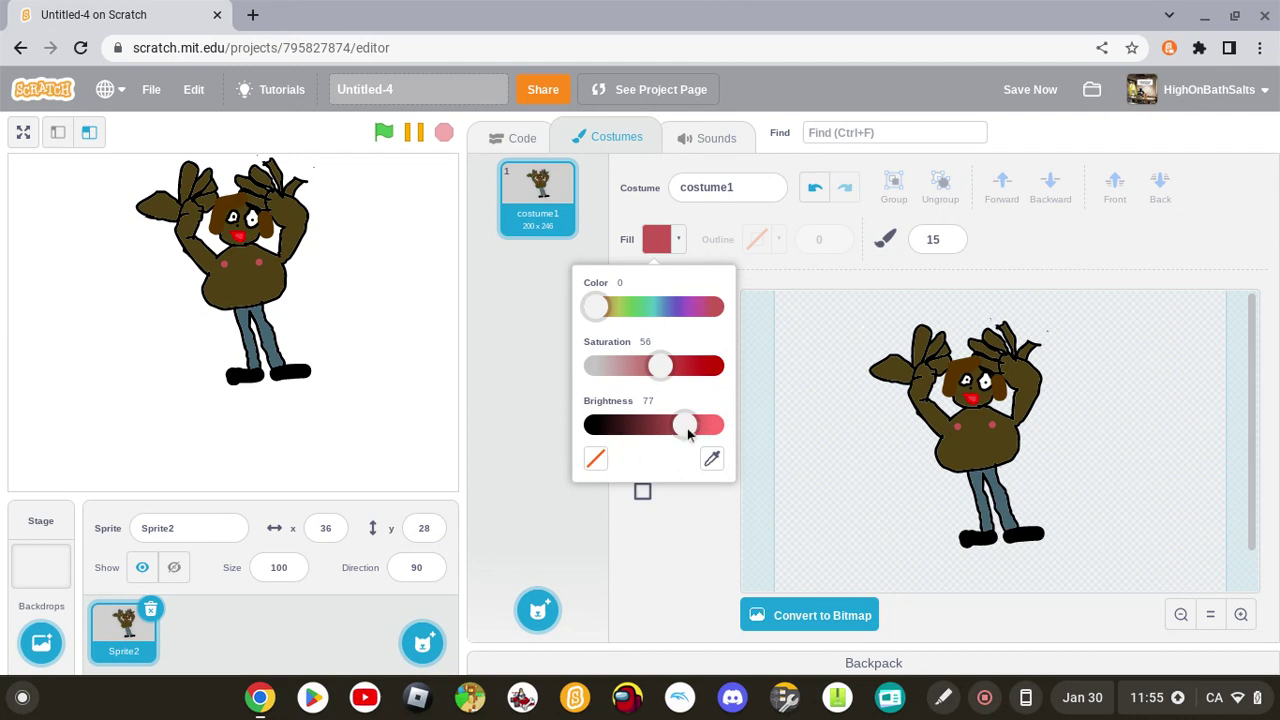
left_click_drag(686, 428, 529, 410)
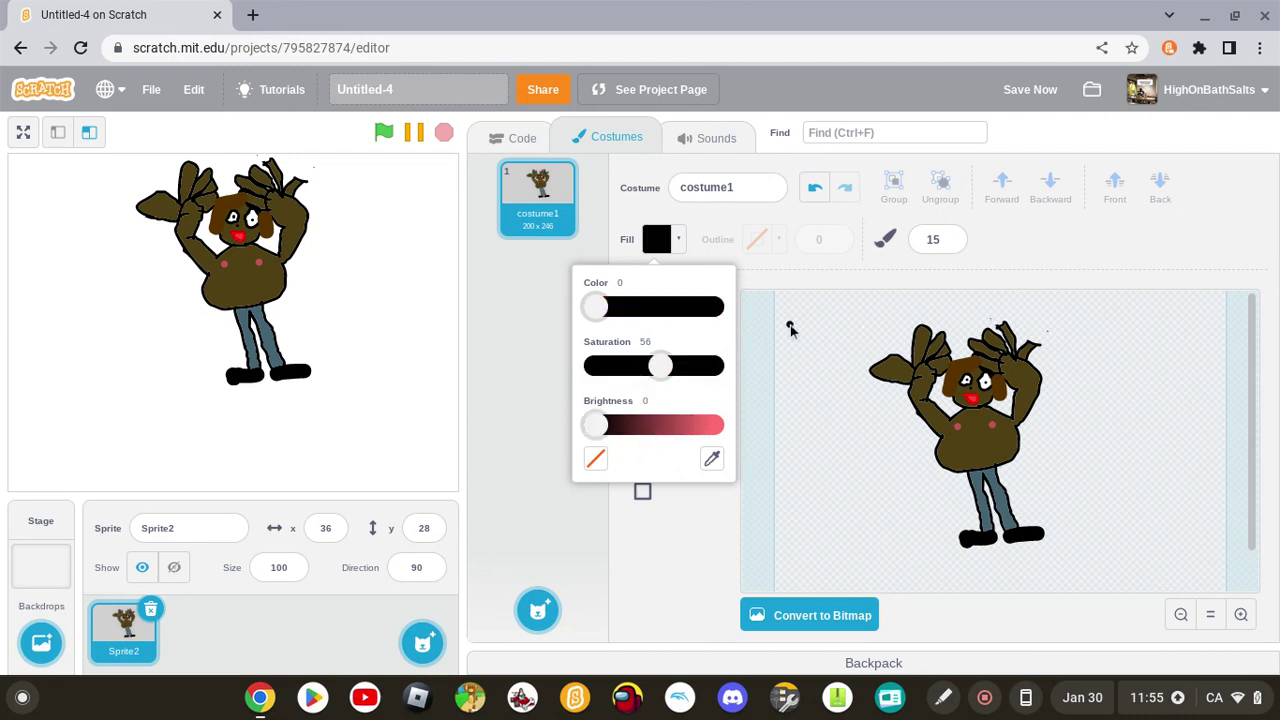
left_click(793, 268)
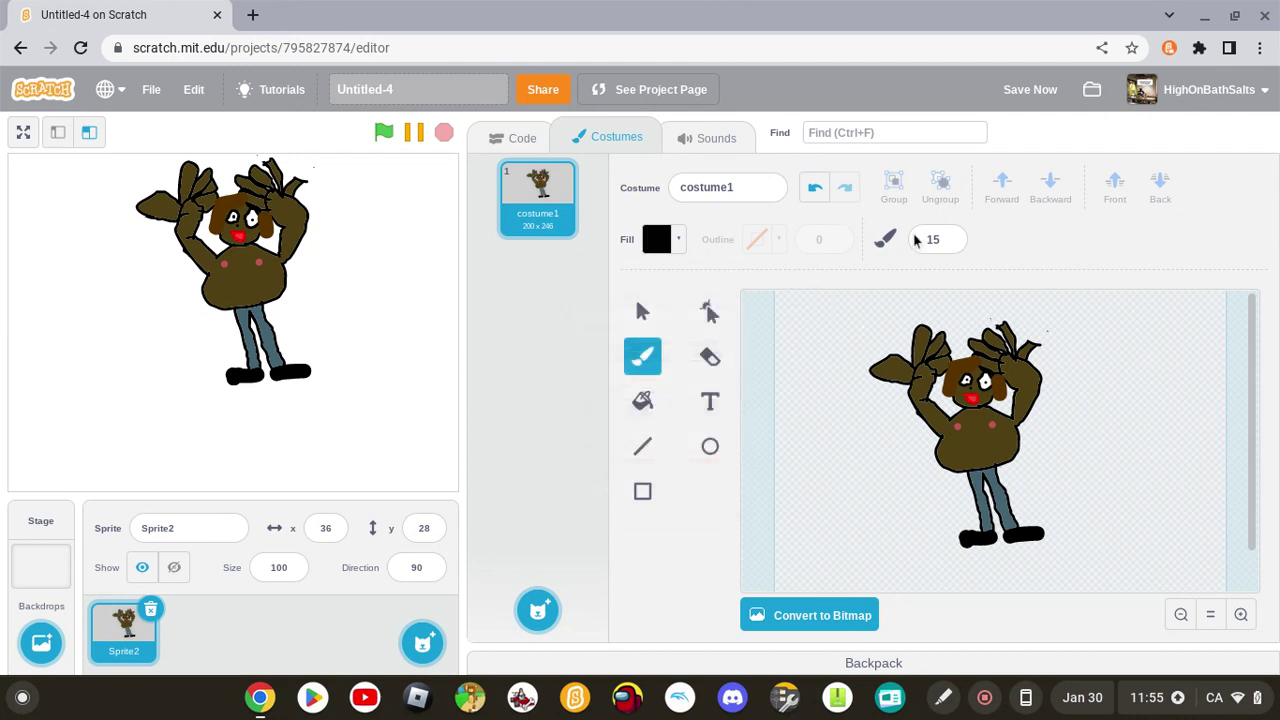
left_click(930, 240)
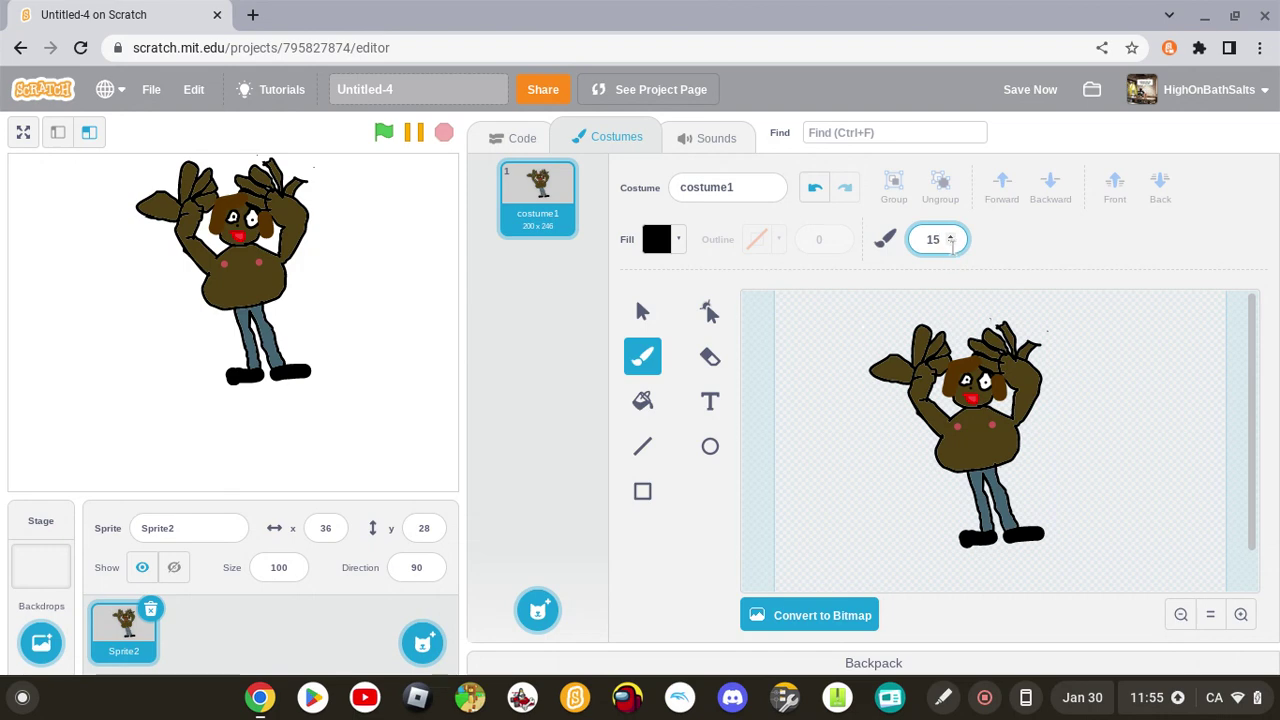
key("BackSpace")
left_click(983, 458)
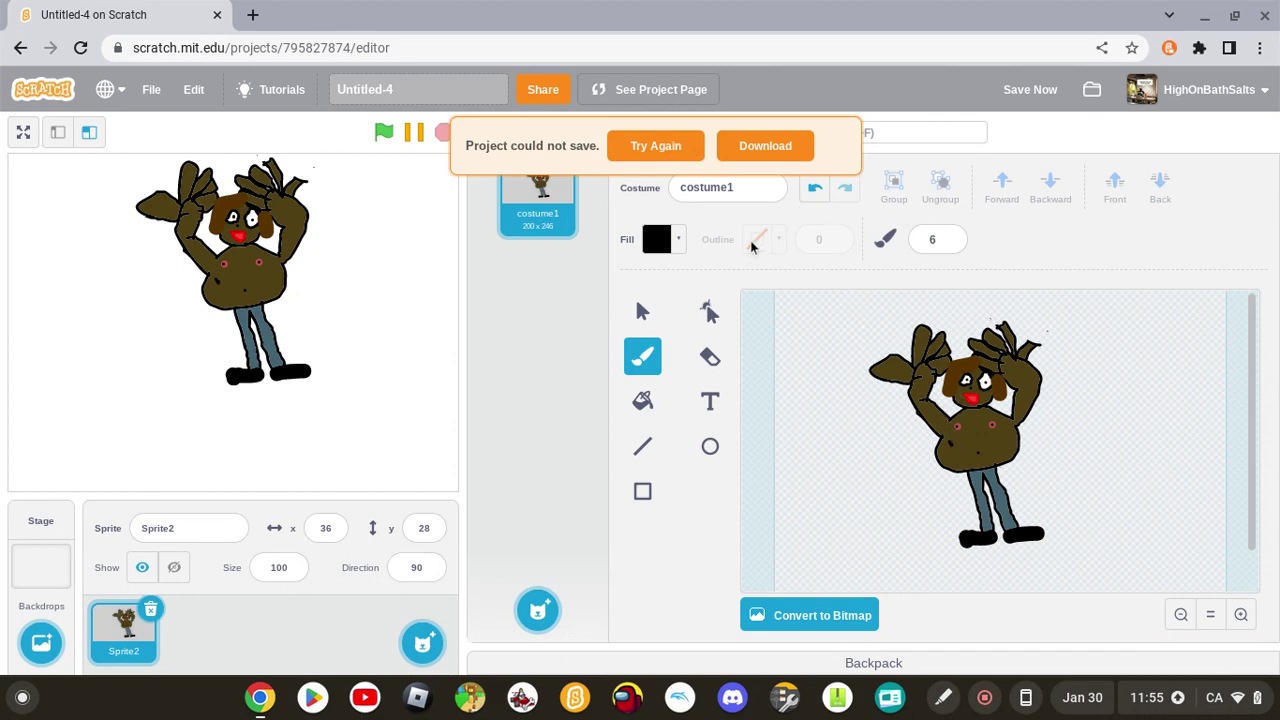
left_click(816, 190)
Add the text "unfunny guy" in the Handwriting font across the figure's torso.
left_click(710, 401)
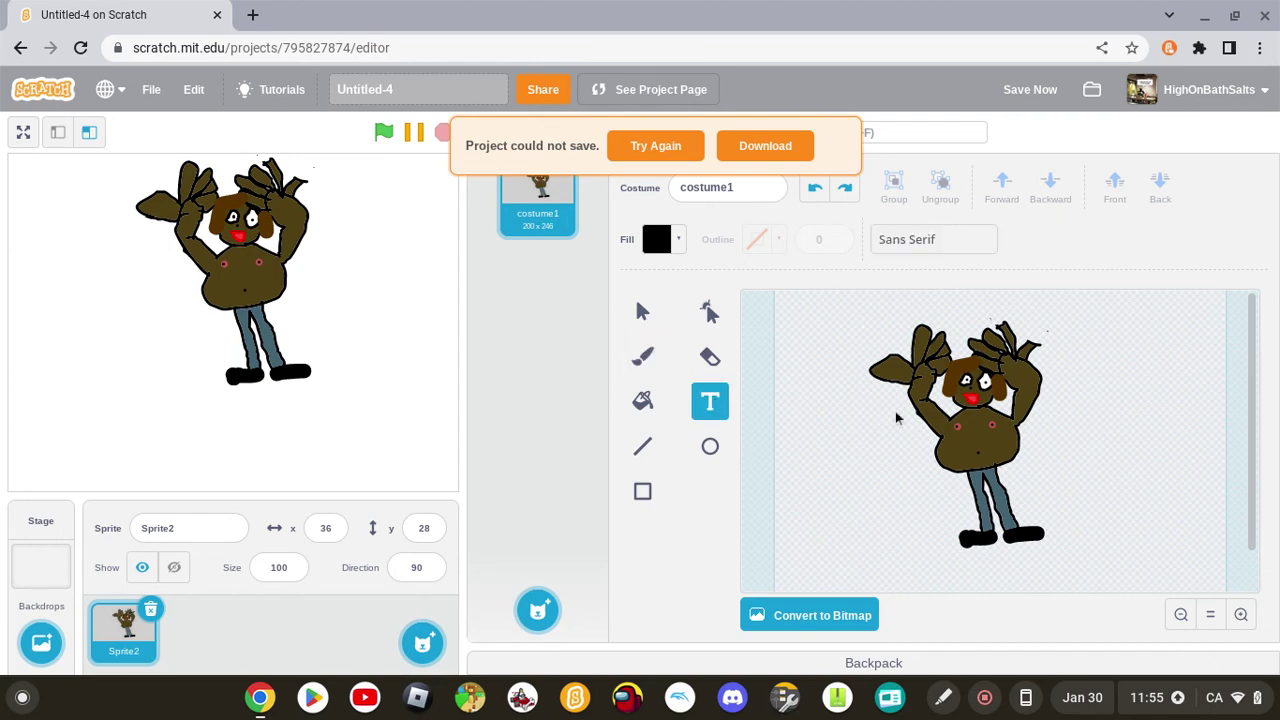
left_click(980, 244)
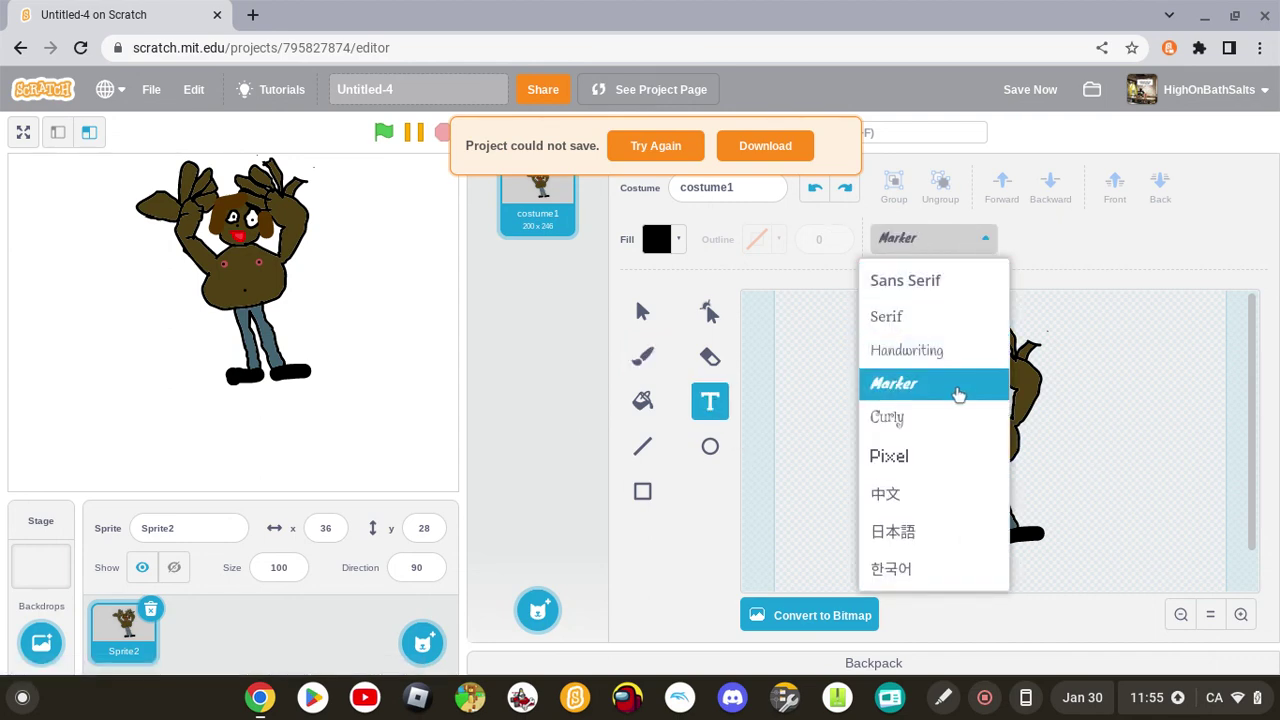
left_click(952, 347)
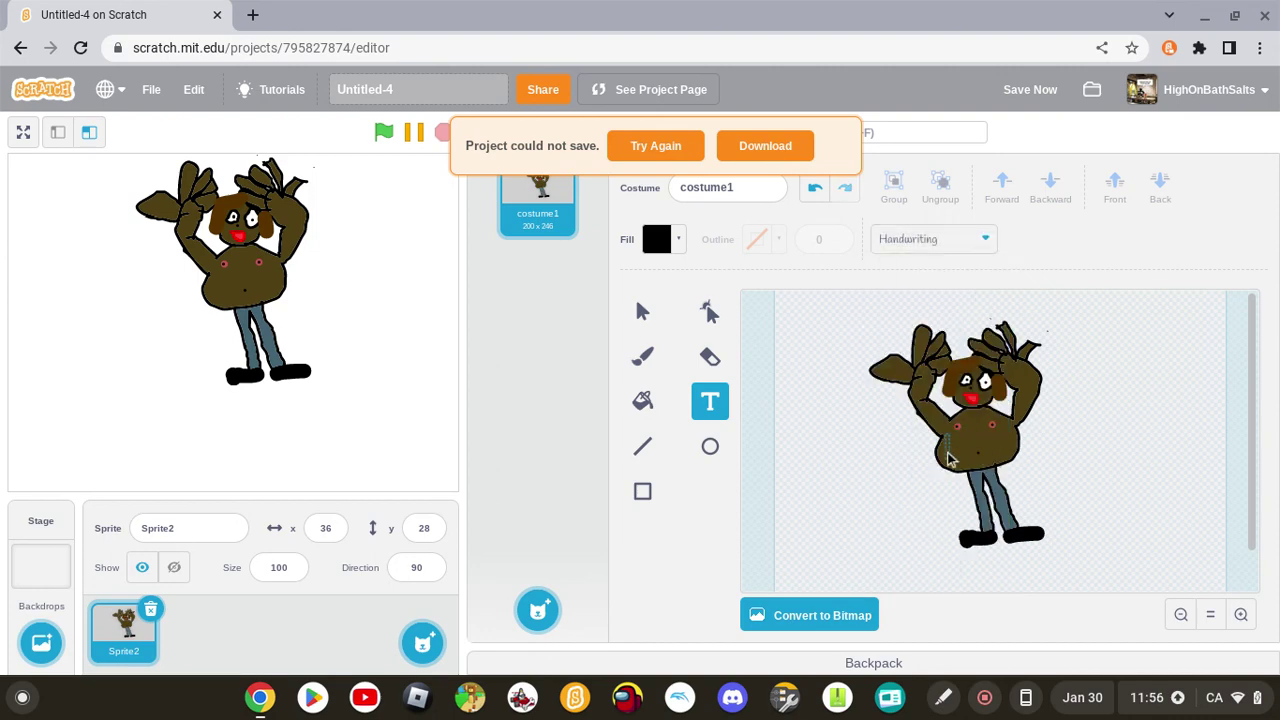
left_click(951, 458)
type("unfunny guy")
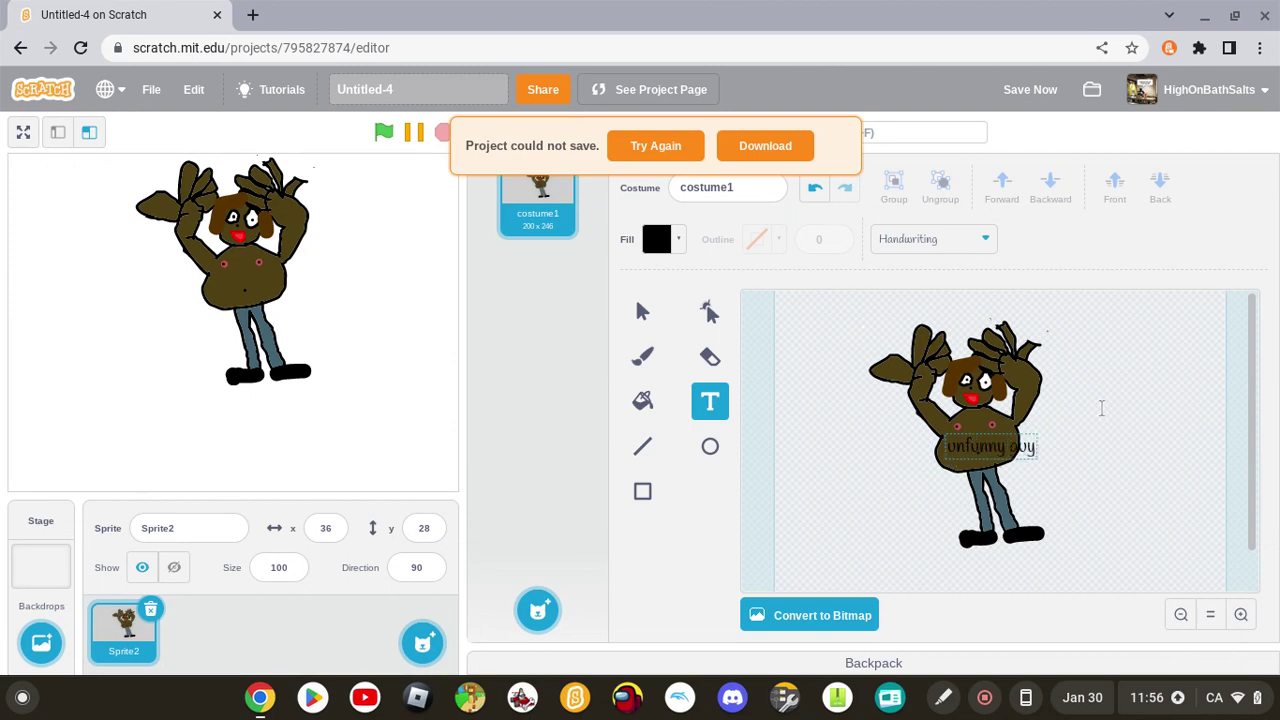
left_click(1065, 468)
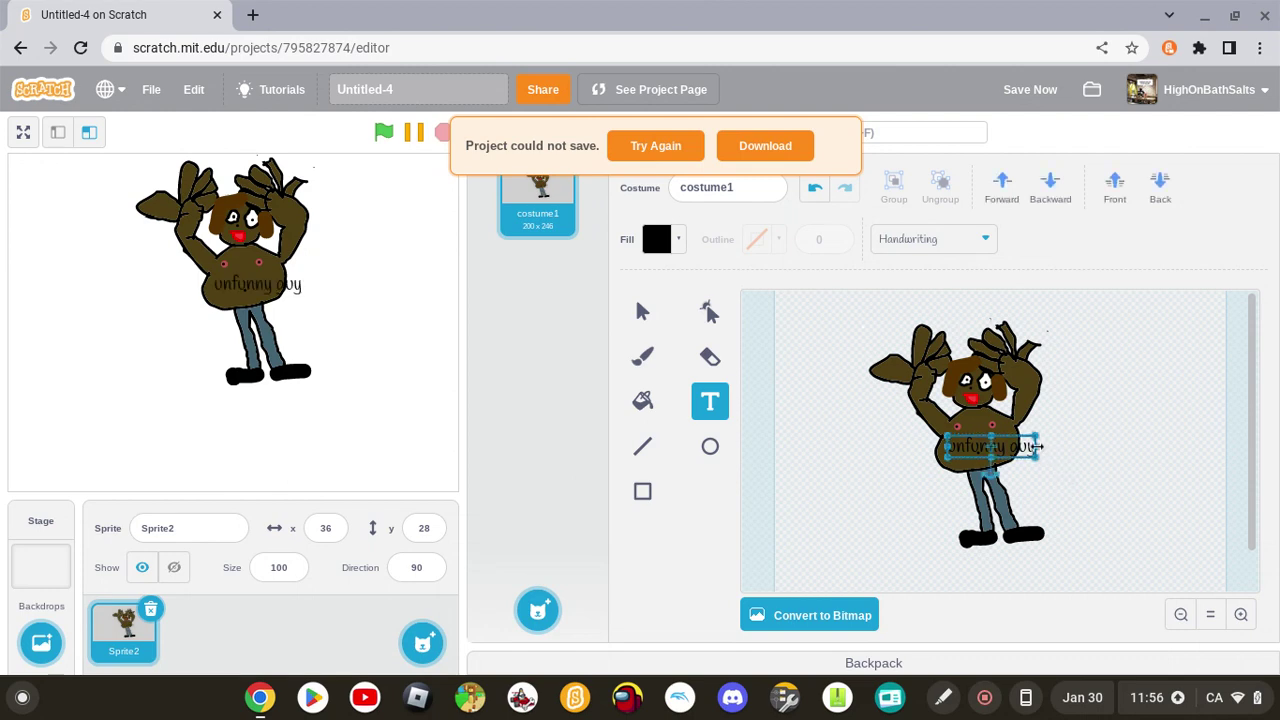
Fit the text narrow and vertical along the raised arm, and fill it red with color 0, saturation 100 and brightness 100.
left_click_drag(1037, 446, 1008, 446)
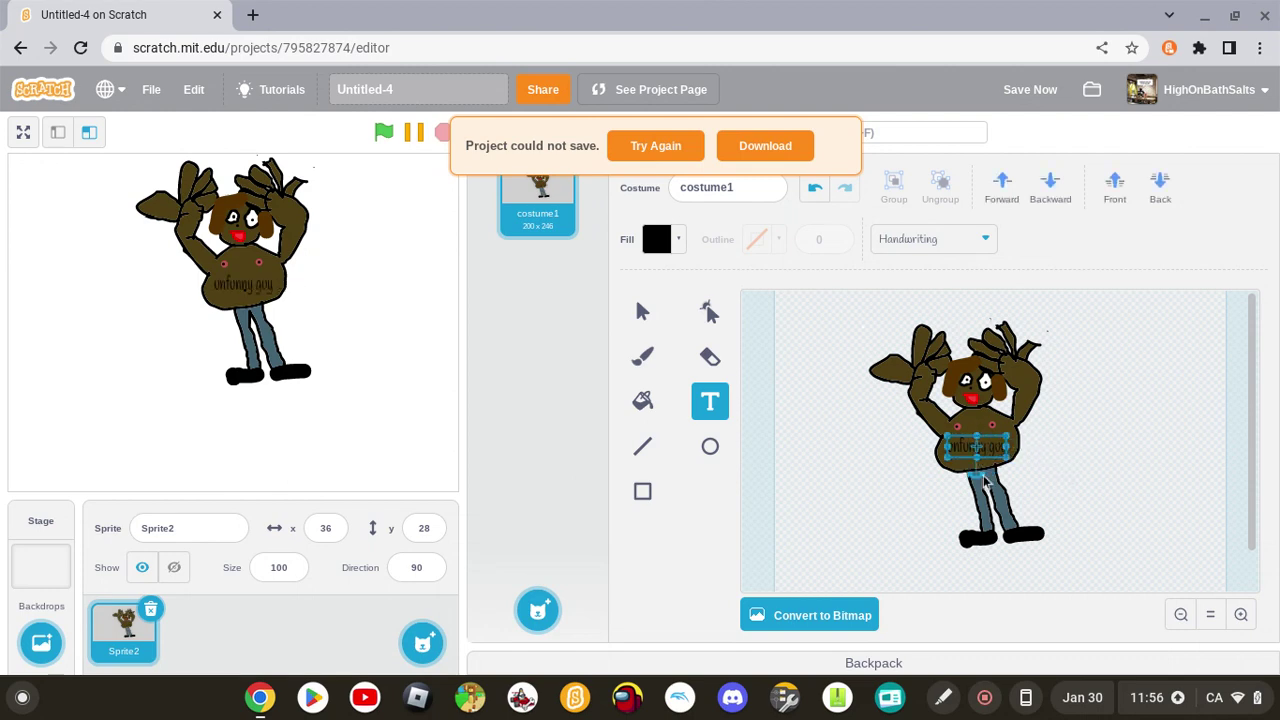
left_click_drag(978, 474, 912, 361)
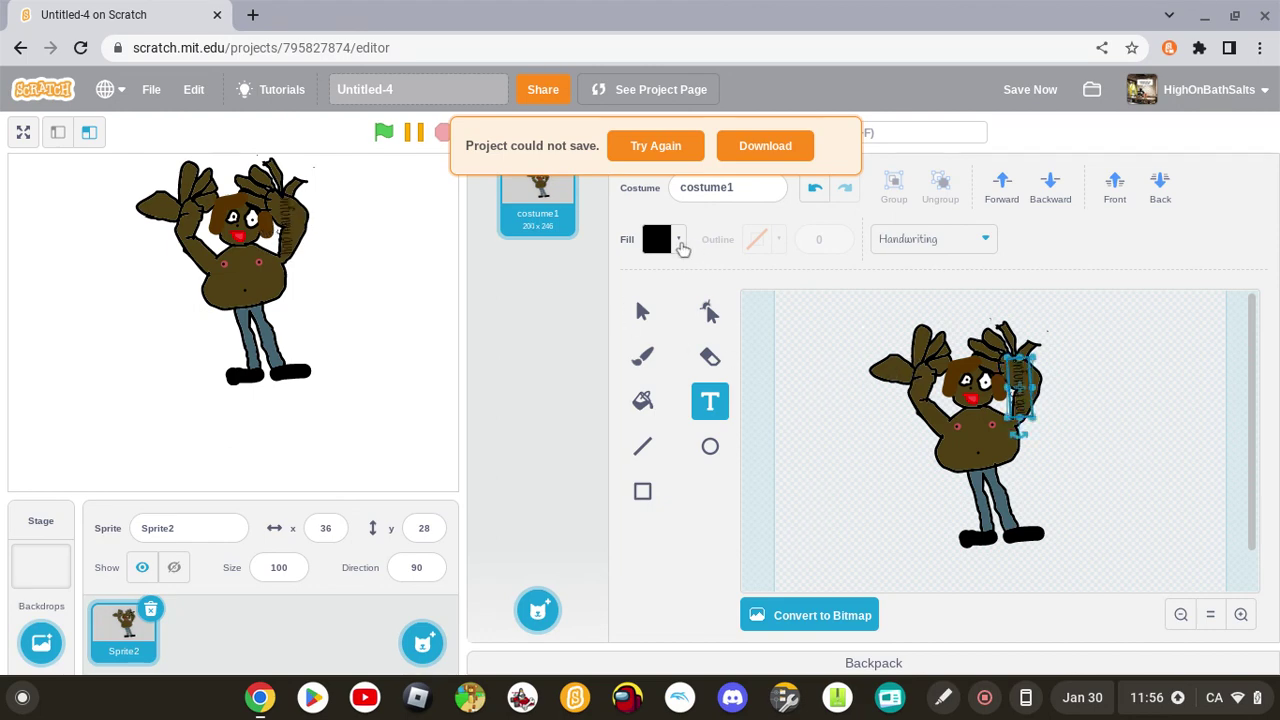
left_click(677, 241)
left_click_drag(600, 428, 800, 487)
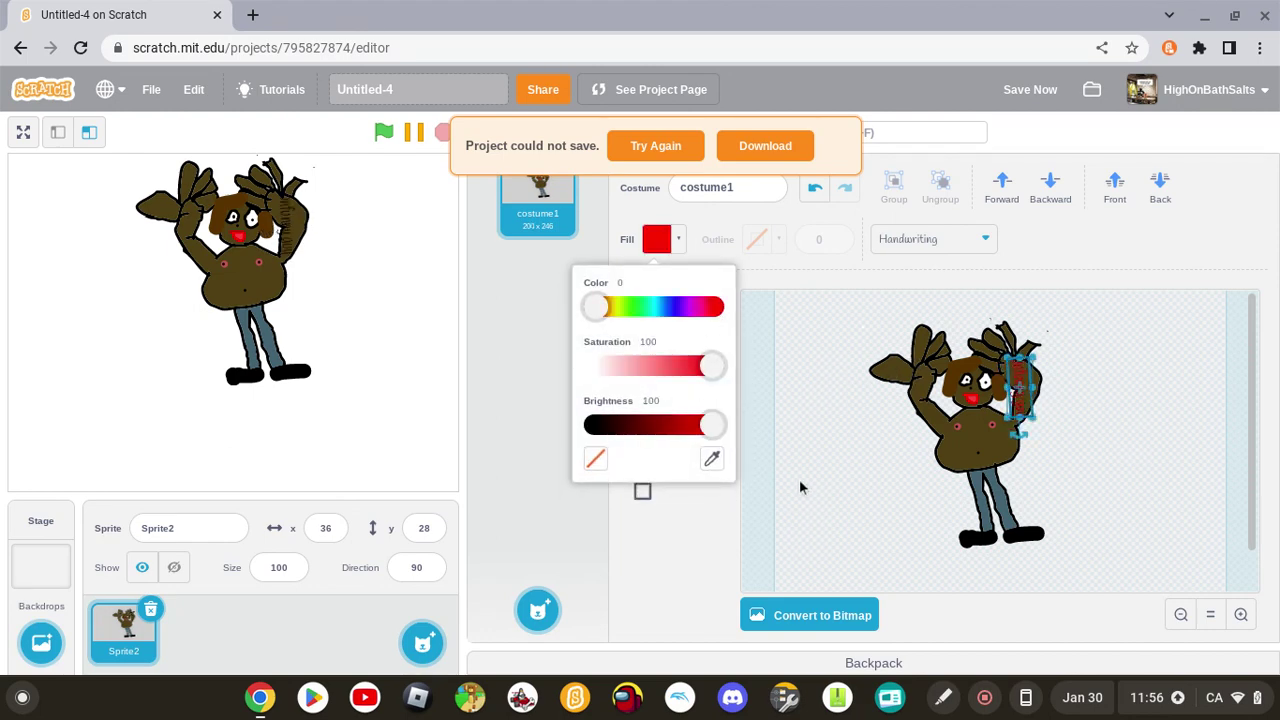
left_click(715, 533)
left_click(890, 505)
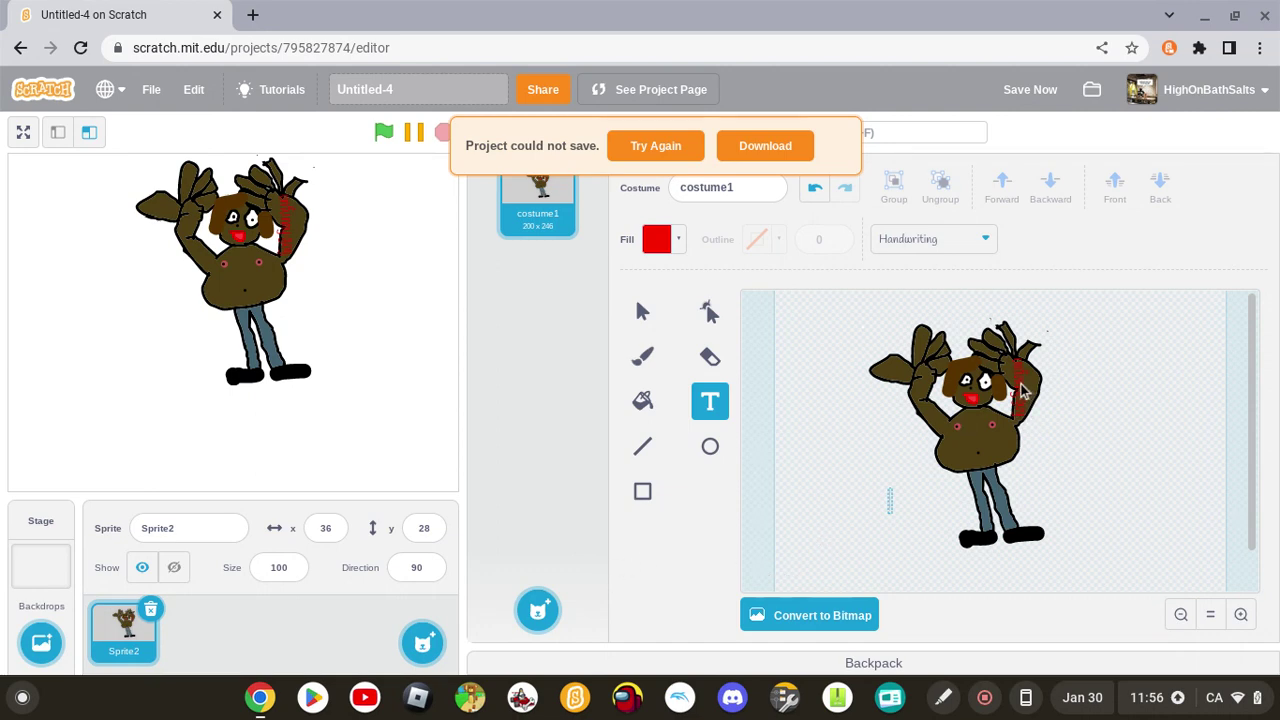
Shrink and tilt the red text to follow the slope of the forearm, and retry saving the project.
left_click(645, 318)
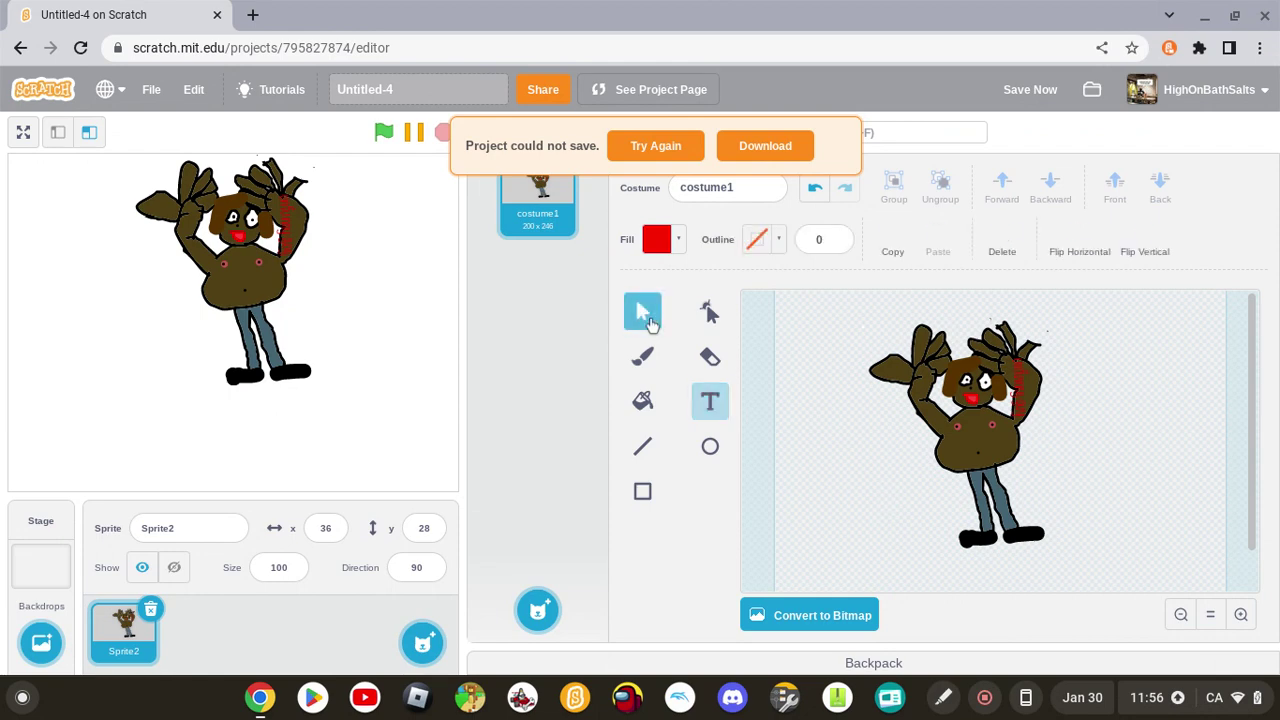
left_click(1027, 385)
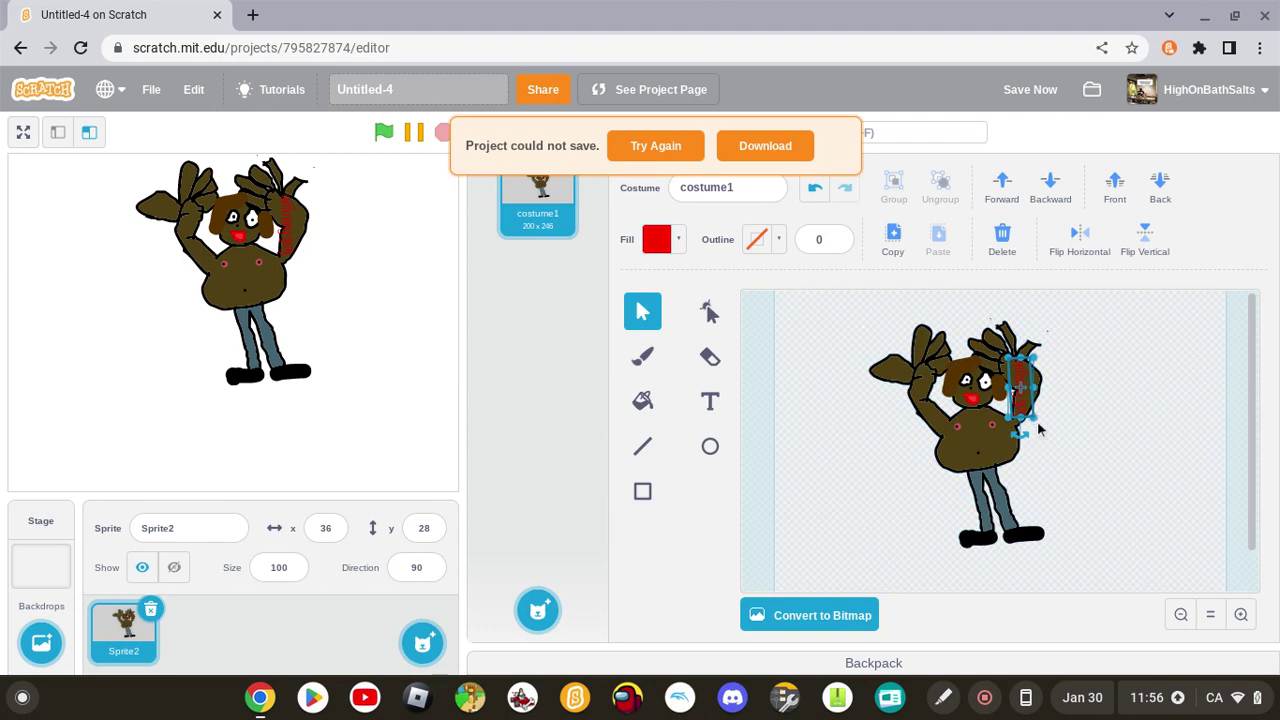
mouse_move(1037, 425)
left_mouse_down()
mouse_move(1112, 588)
mouse_move(1017, 388)
mouse_move(1004, 434)
mouse_move(1027, 402)
mouse_move(1027, 418)
mouse_move(1015, 437)
left_mouse_up()
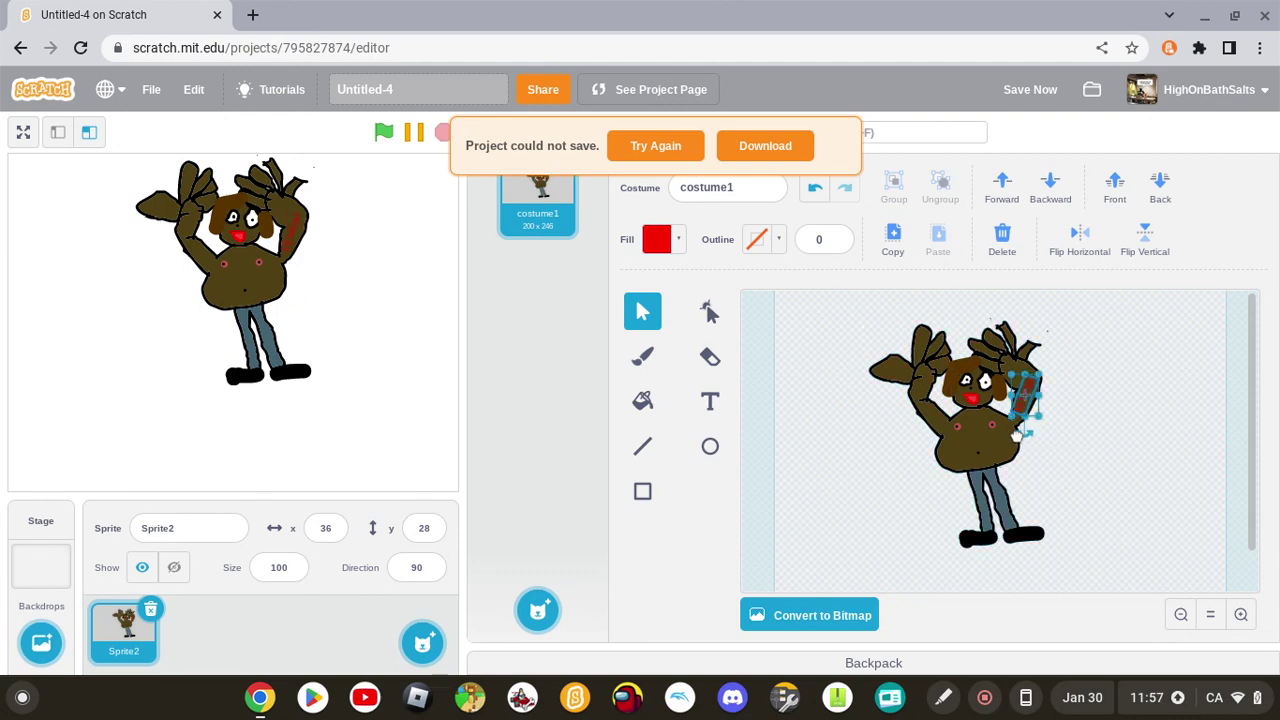
left_click(1089, 438)
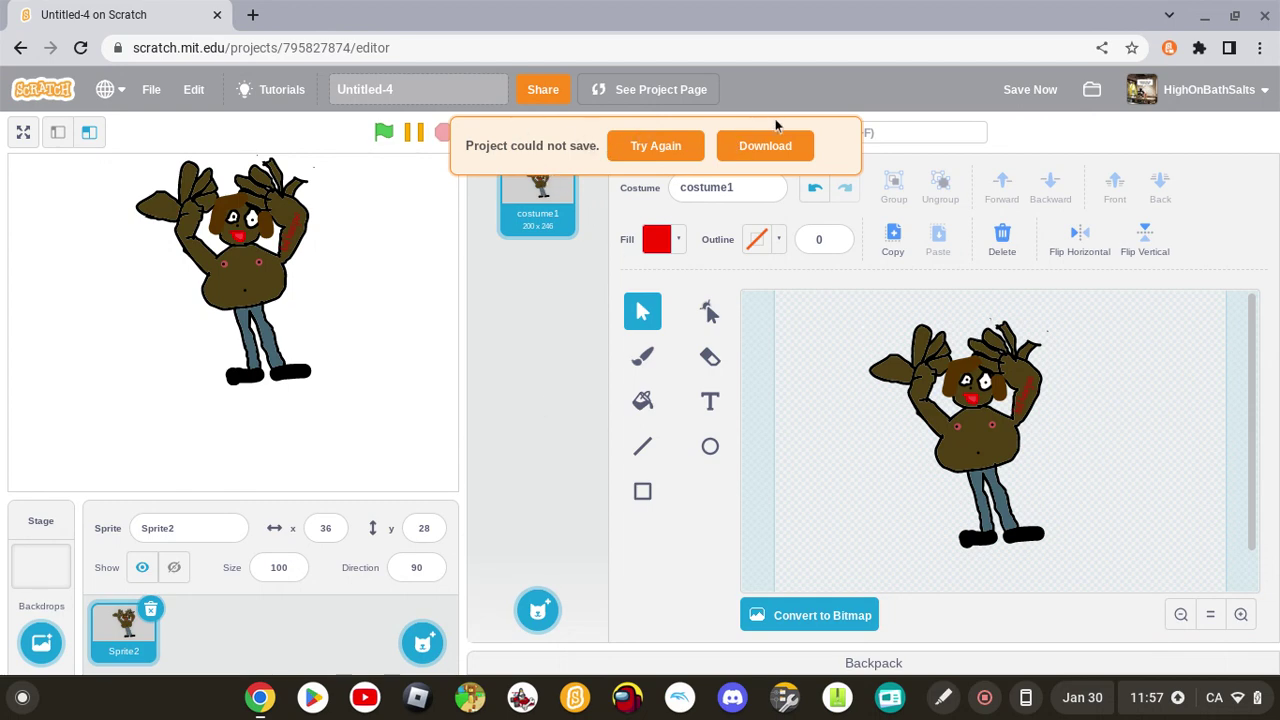
left_click(684, 148)
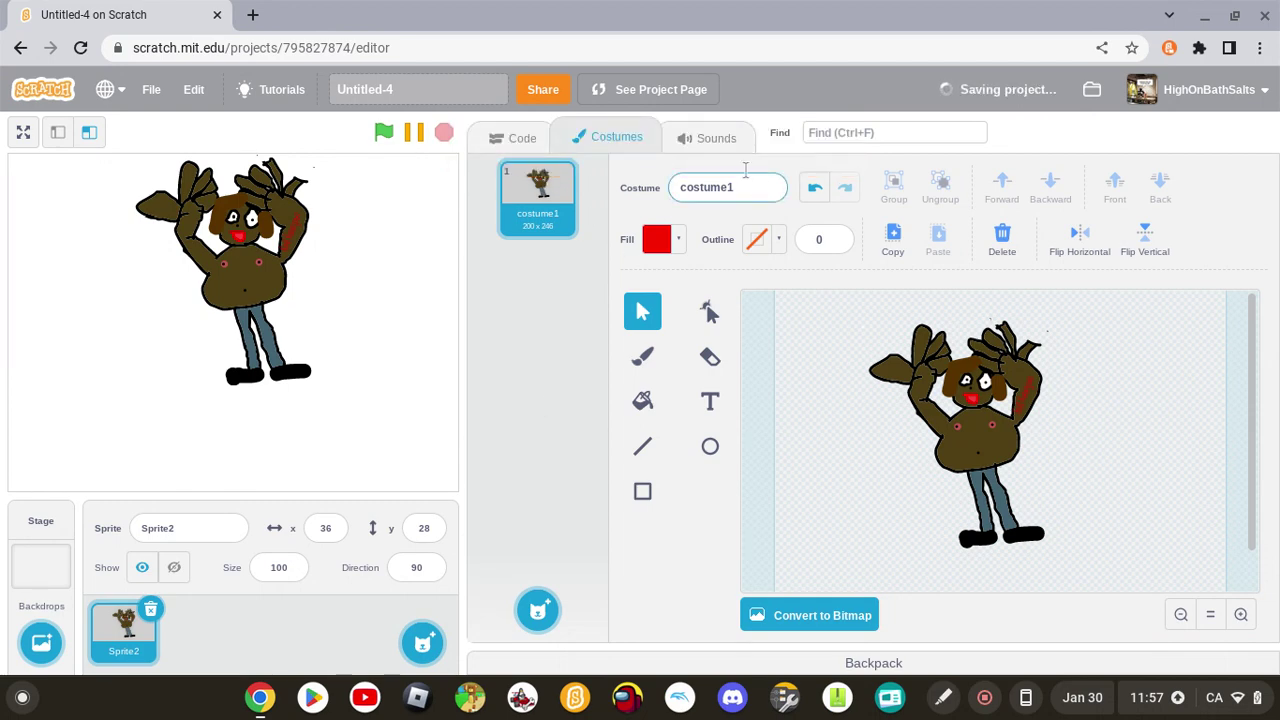
Create a new painted sprite and set up a black brush with brightness 0 and size 8.
mouse_move(422, 642)
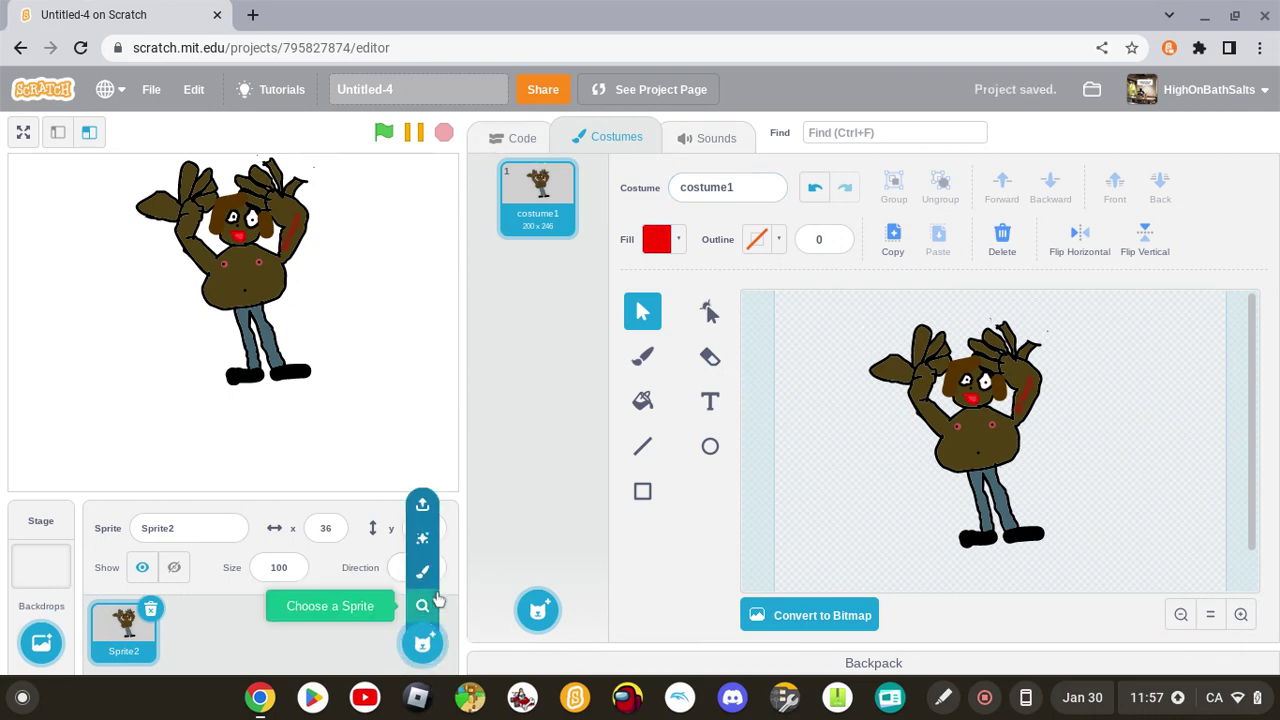
left_click(422, 570)
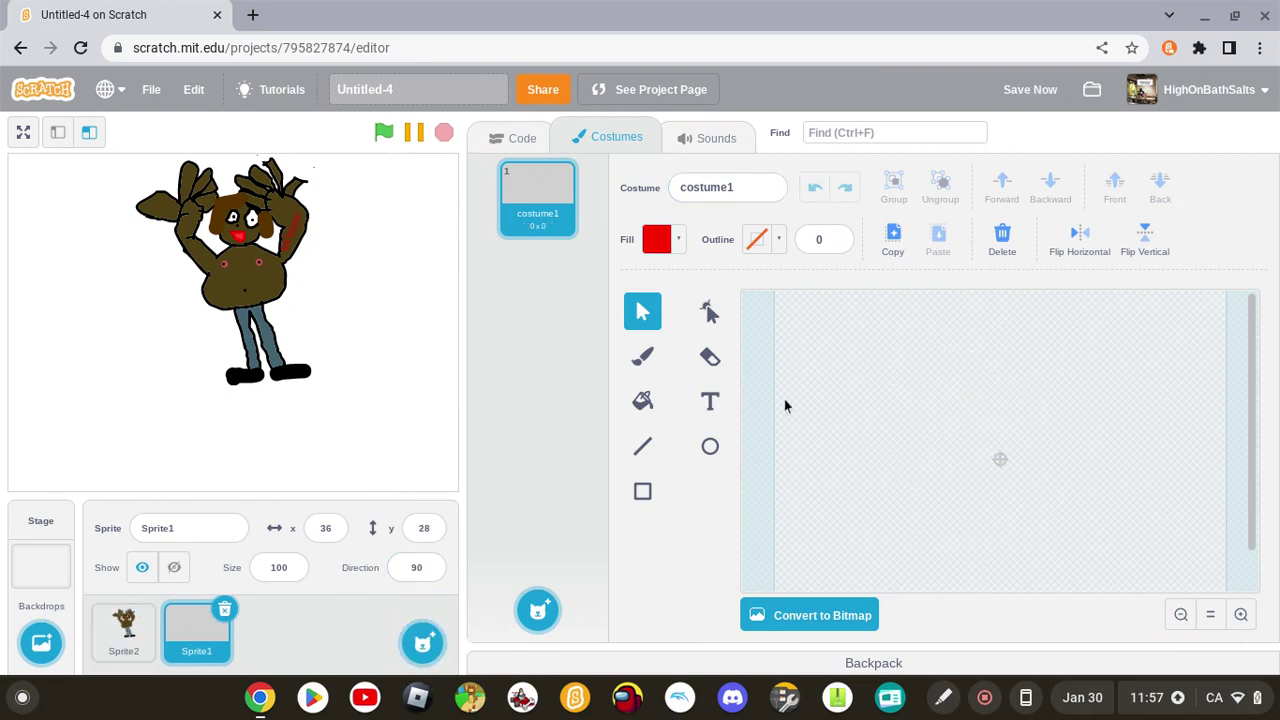
left_click(679, 240)
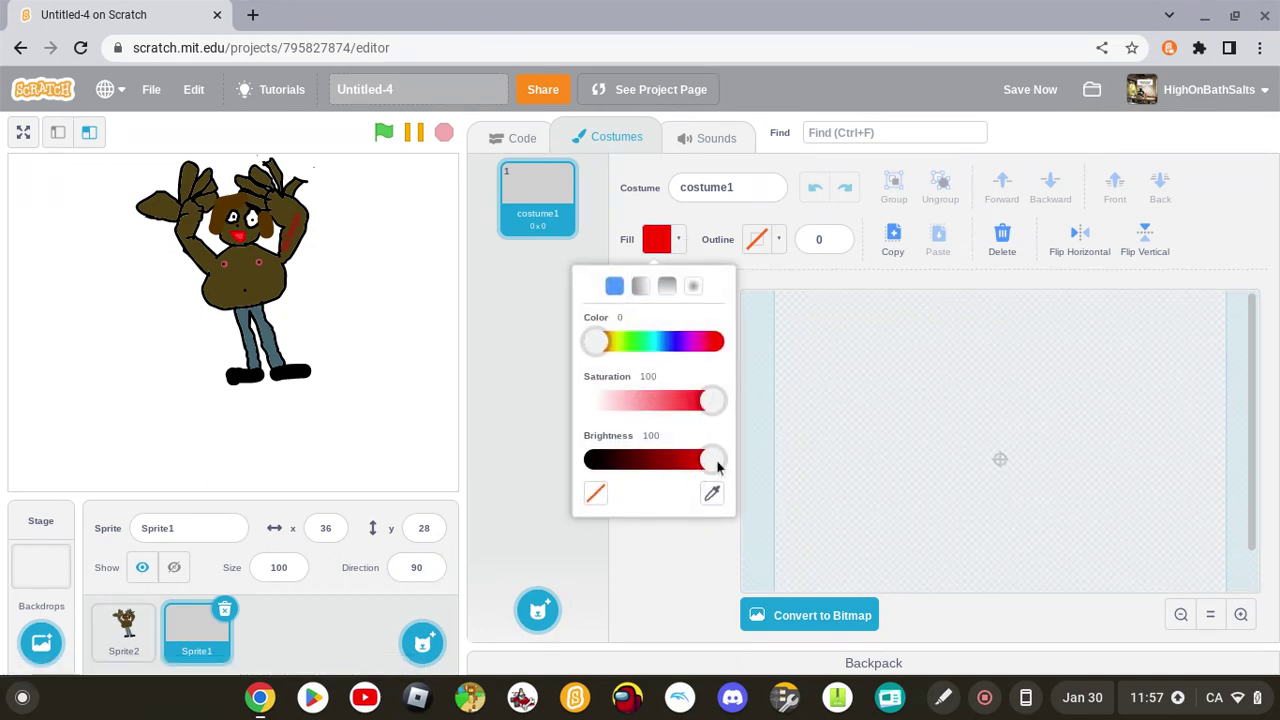
left_click_drag(717, 463, 453, 484)
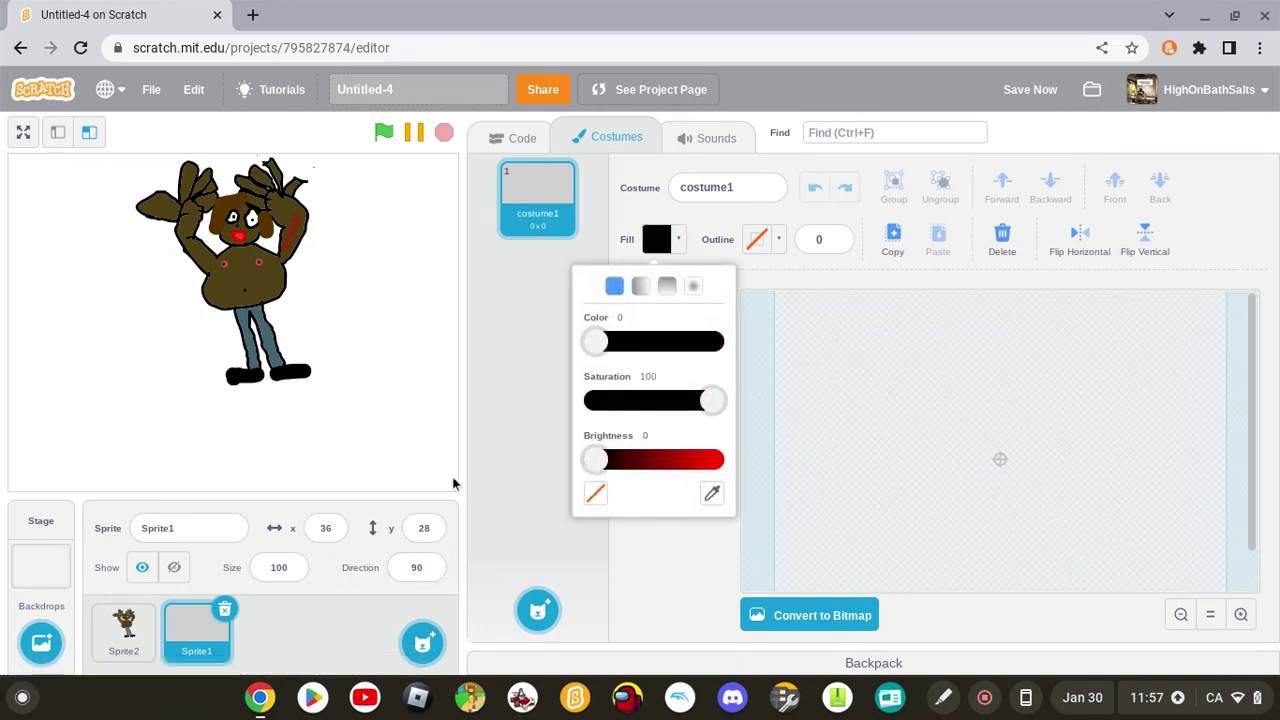
left_click(677, 554)
left_click(645, 357)
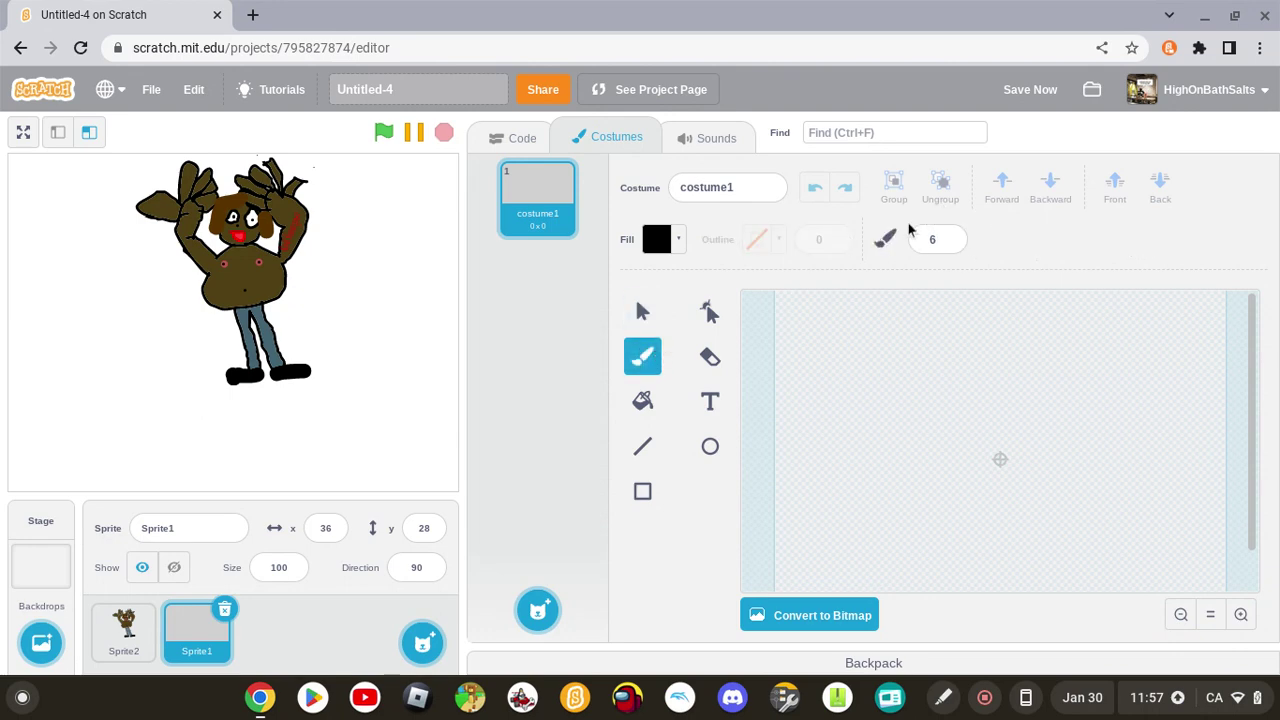
left_click(952, 237)
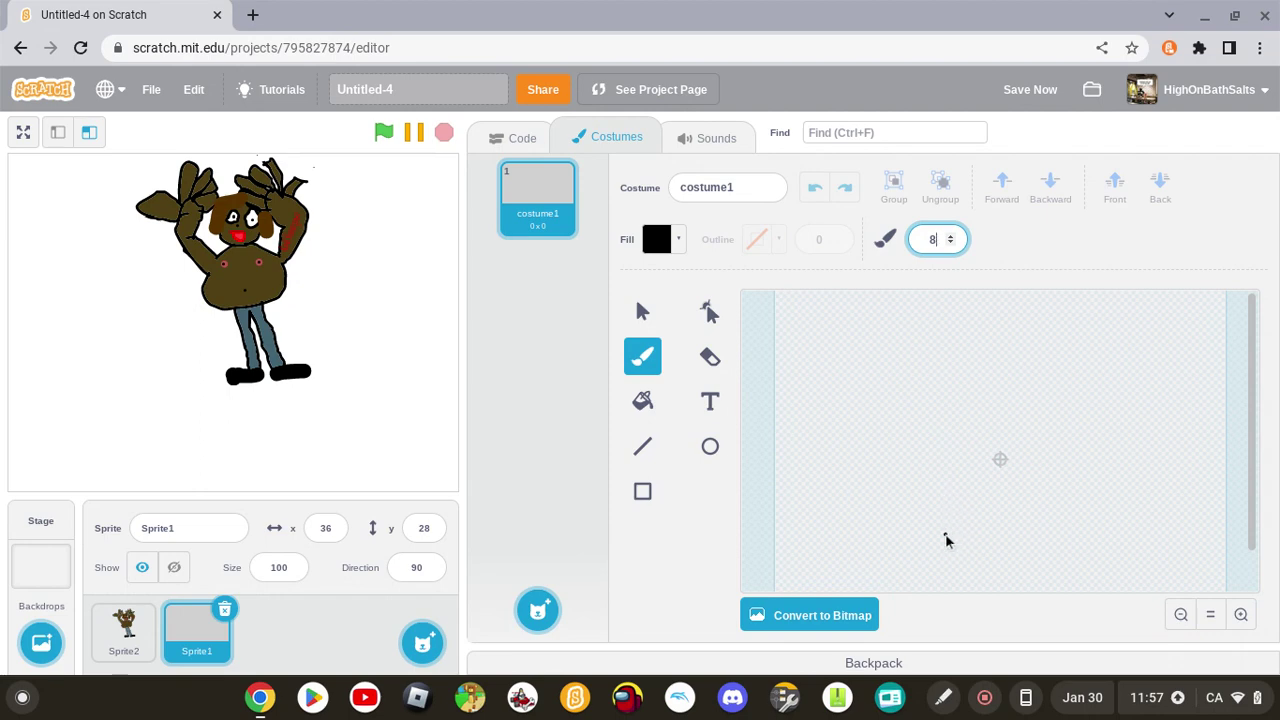
Draw the outlines of two overlapping shoes in the lower part of the canvas, the front one rounded and closed at the heel.
mouse_move(946, 540)
left_mouse_down()
mouse_move(988, 531)
mouse_move(962, 518)
left_mouse_up()
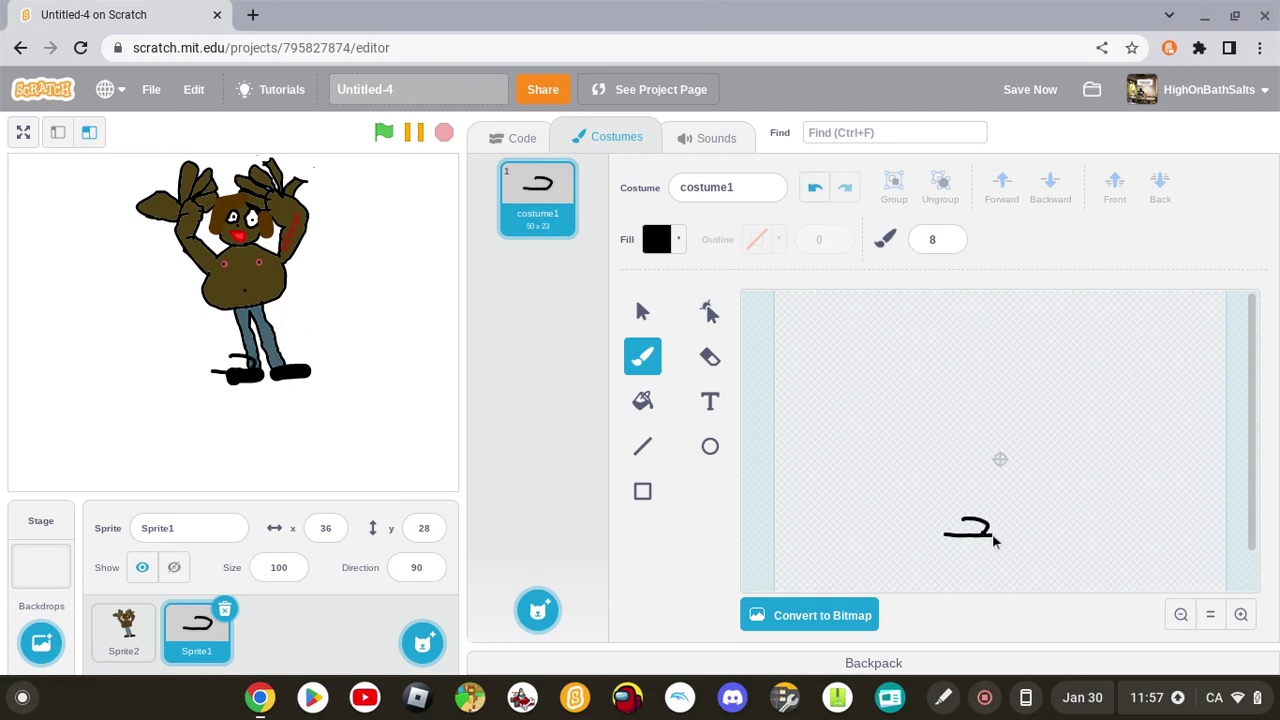
mouse_move(994, 540)
left_mouse_down()
mouse_move(1012, 532)
mouse_move(990, 526)
left_mouse_up()
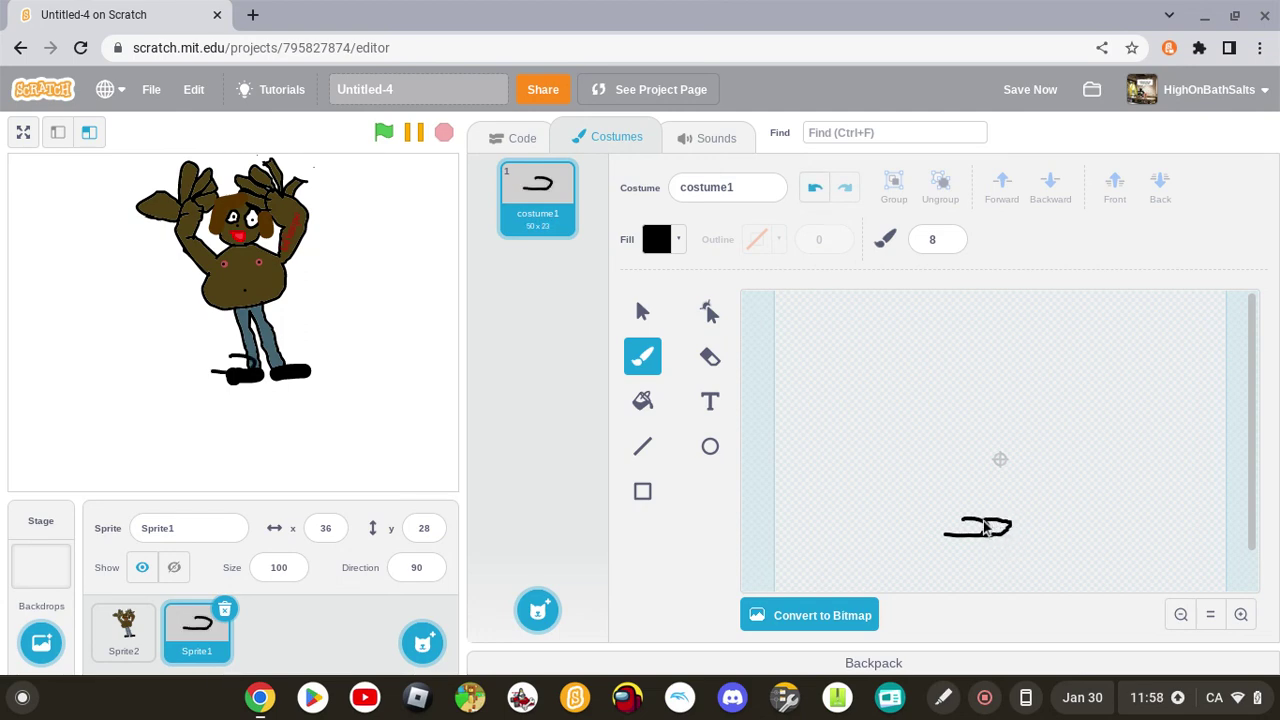
left_click(1241, 615)
left_click_drag(1251, 474, 1254, 531)
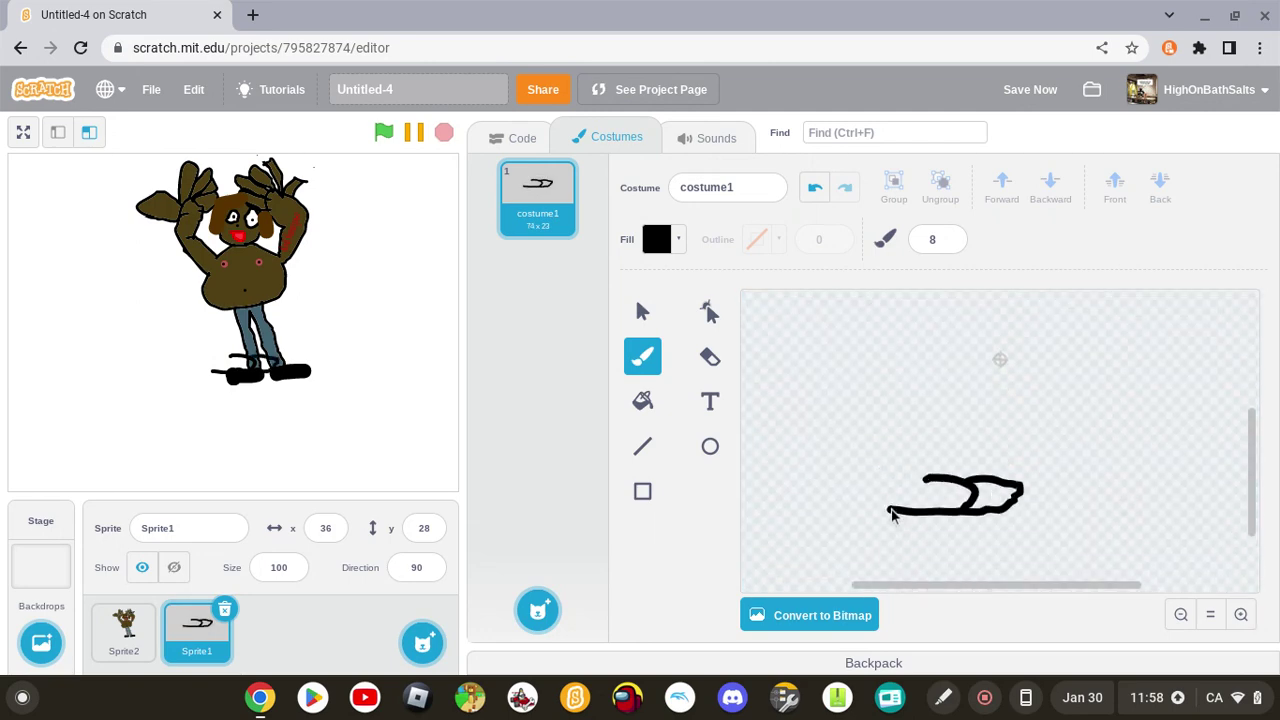
mouse_move(893, 515)
left_mouse_down()
mouse_move(866, 502)
mouse_move(884, 476)
mouse_move(918, 467)
mouse_move(938, 480)
left_mouse_up()
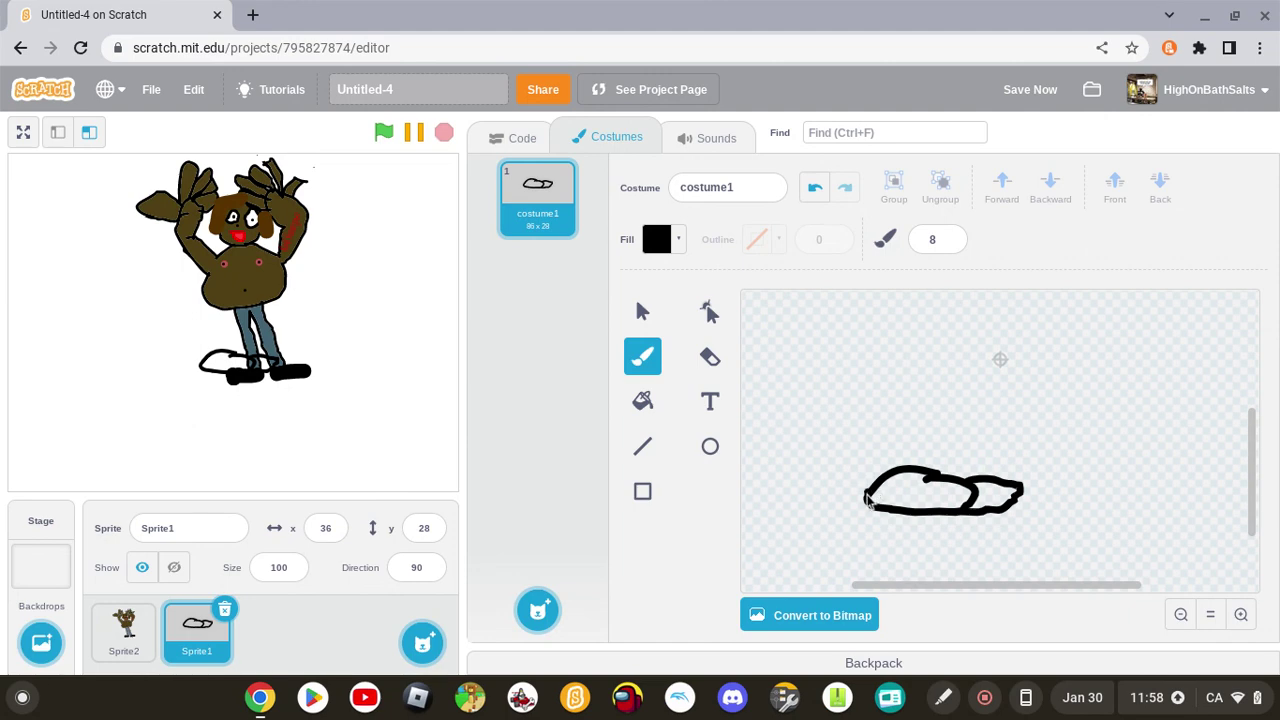
Draw three near-vertical lines rising from the shoes to form the outlines of two legs.
left_click_drag(867, 502, 868, 363)
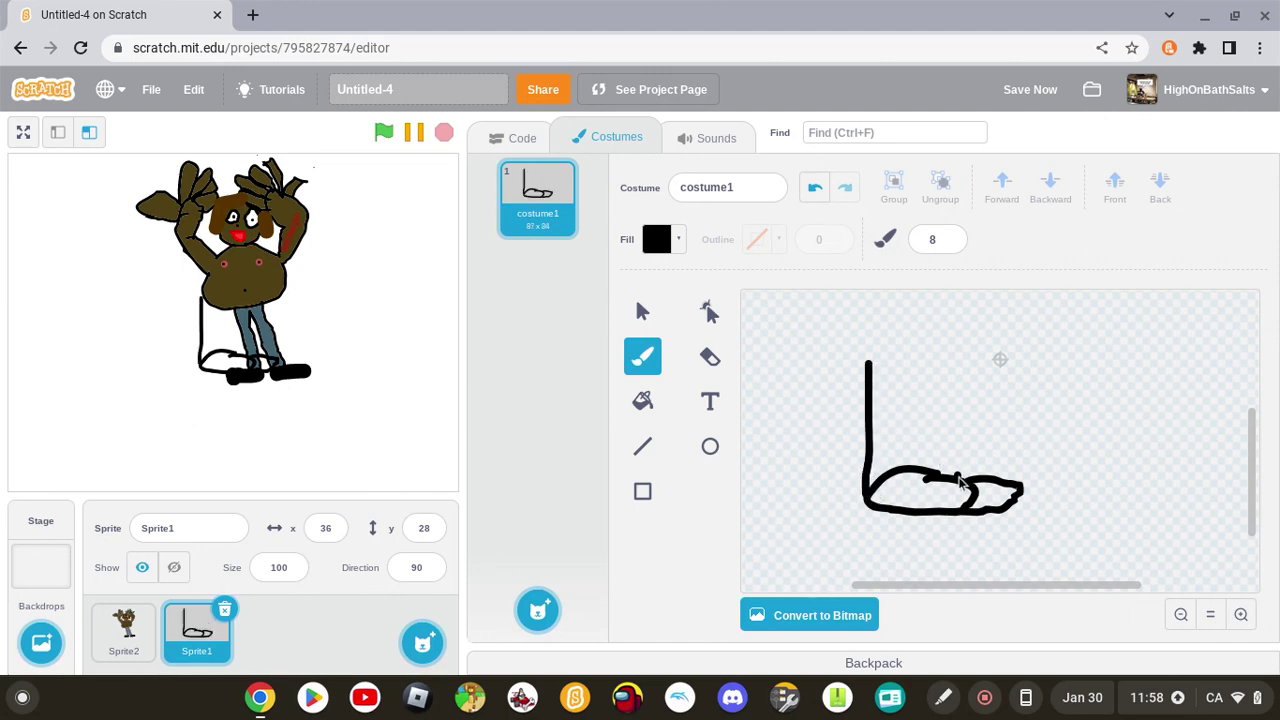
left_click_drag(960, 482, 937, 347)
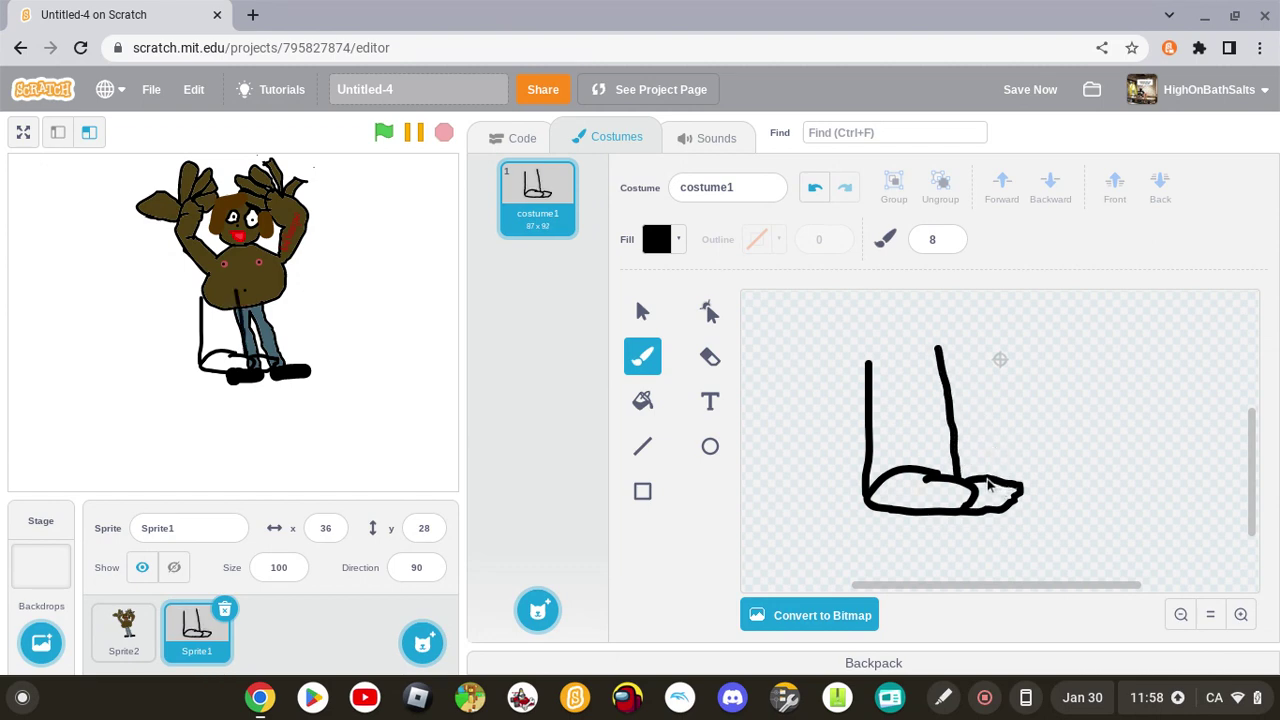
left_click_drag(988, 484, 966, 356)
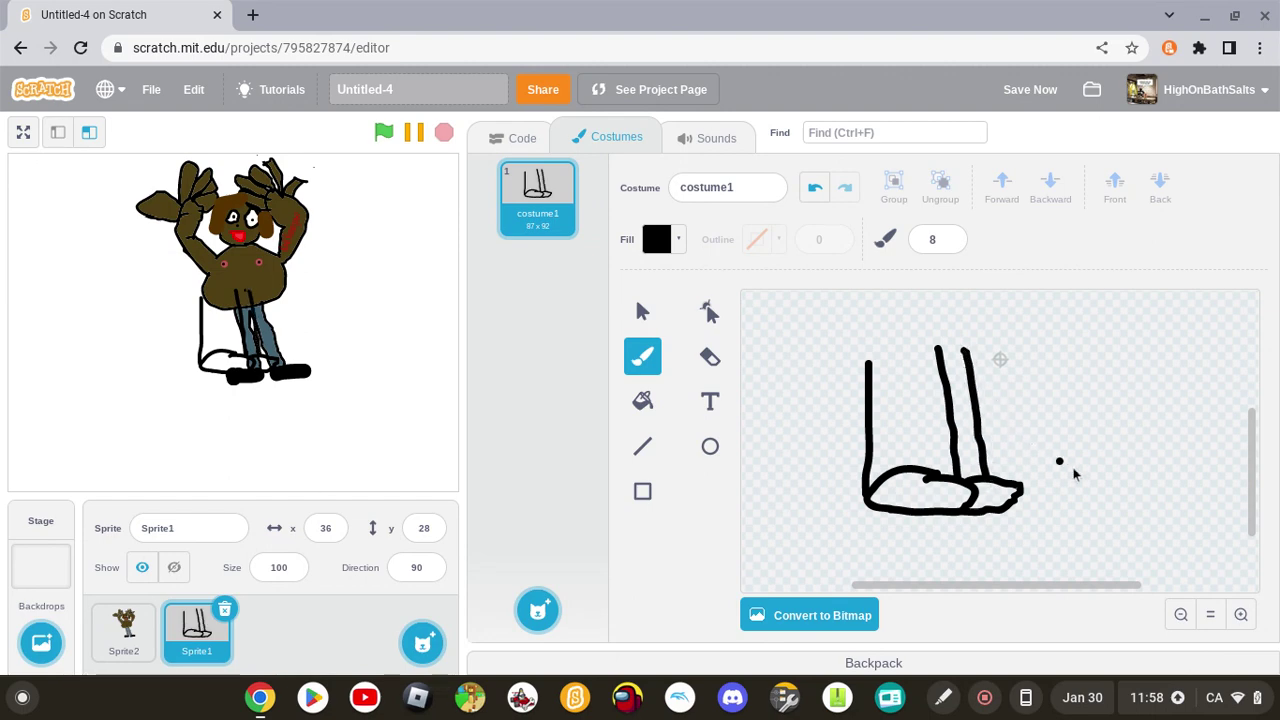
Trim the upper ends of the three leg lines with the eraser at size 11.
mouse_move(1252, 485)
left_mouse_down()
mouse_move(1251, 414)
mouse_move(1260, 455)
mouse_move(1214, 449)
left_mouse_up()
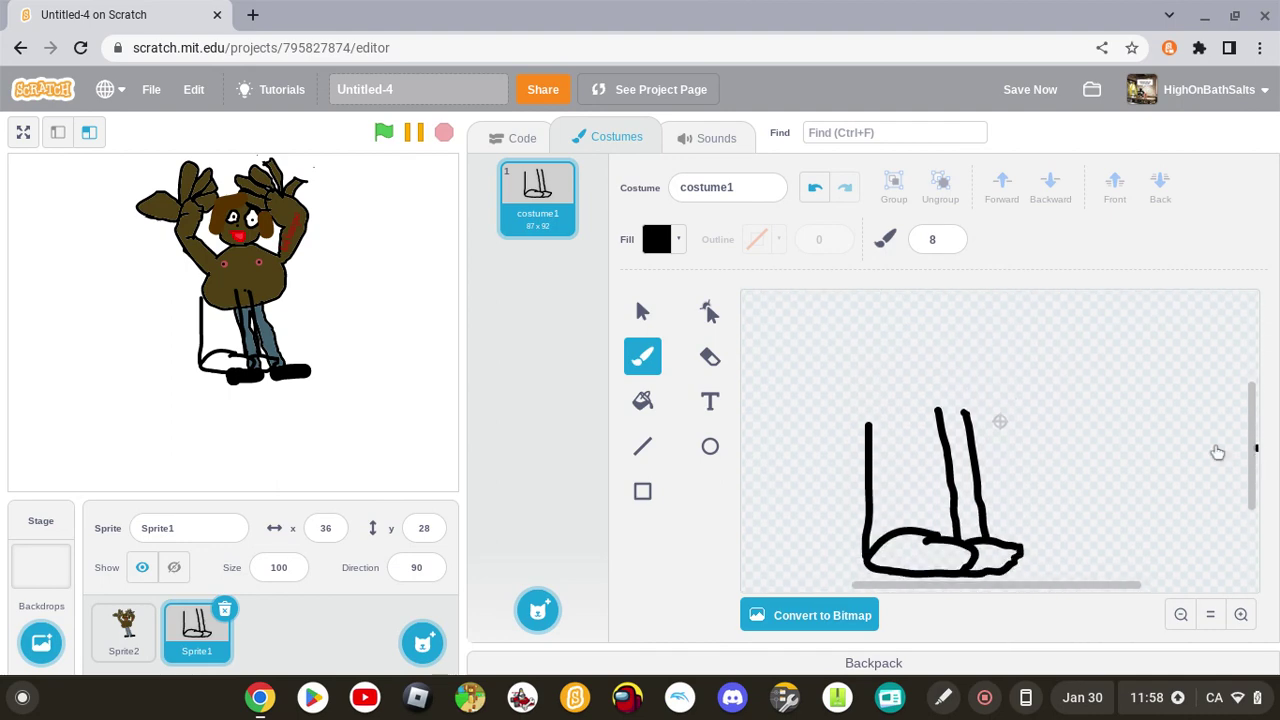
left_click(709, 357)
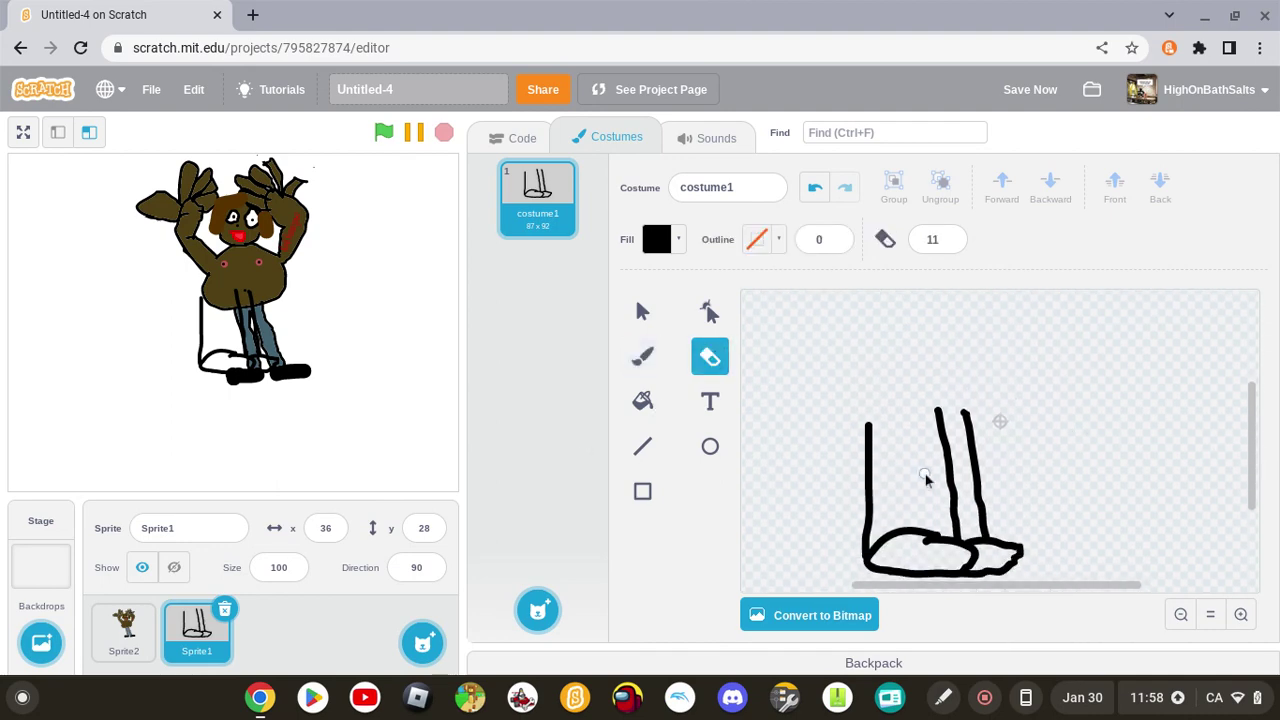
mouse_move(866, 433)
left_mouse_down()
mouse_move(1045, 398)
mouse_move(760, 425)
mouse_move(1000, 420)
mouse_move(869, 449)
mouse_move(869, 425)
mouse_move(972, 432)
left_mouse_up()
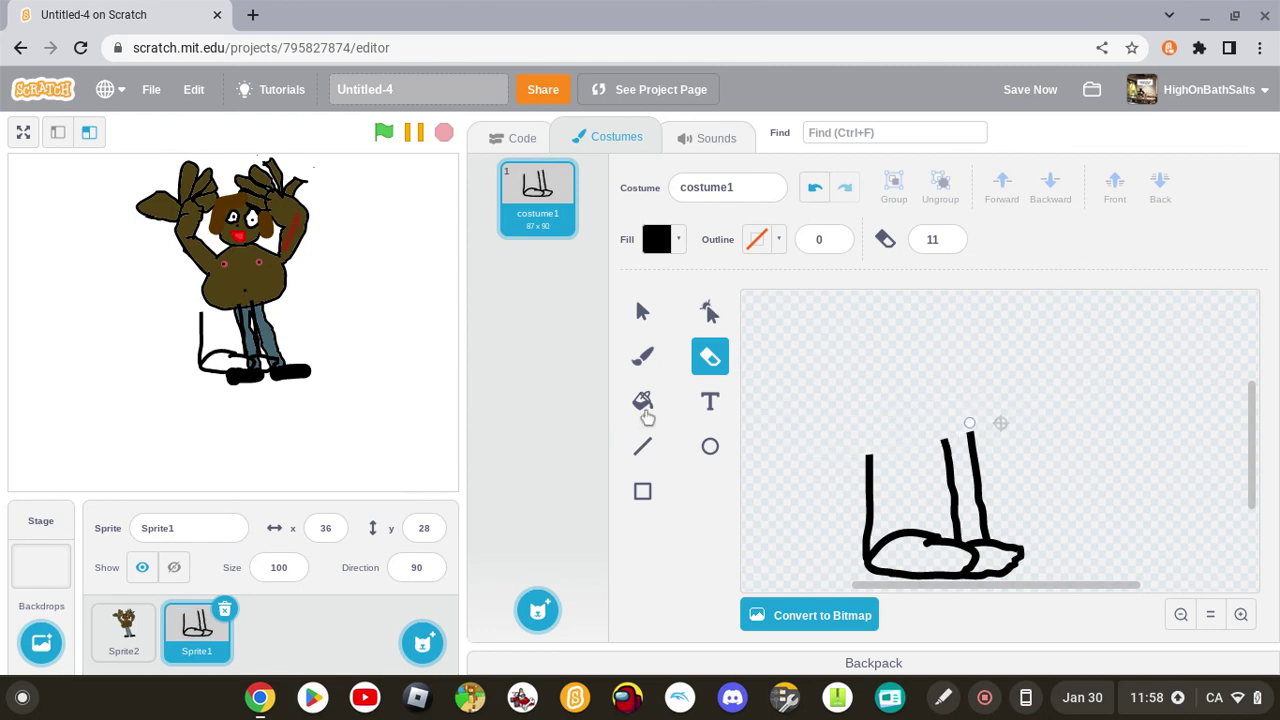
Brush two lines flaring upward and outward from the tops of the outer leg lines as the sides of the body.
left_click(645, 355)
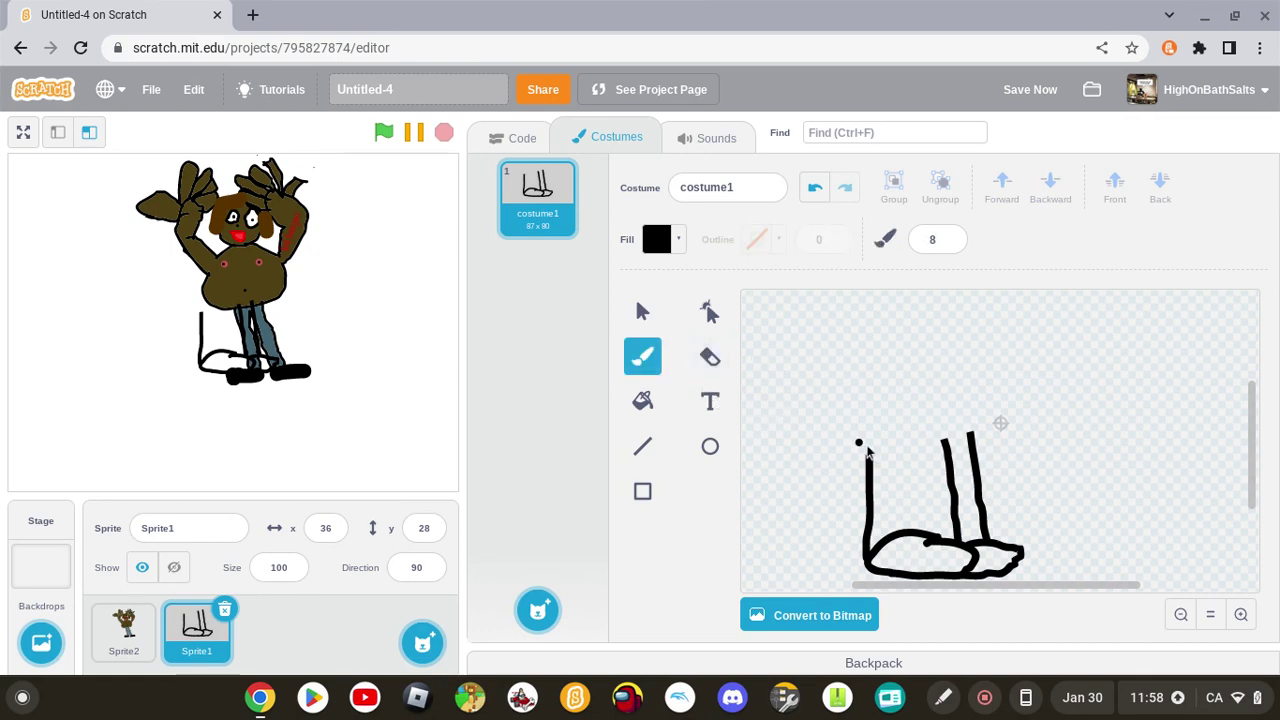
left_click_drag(869, 460, 818, 384)
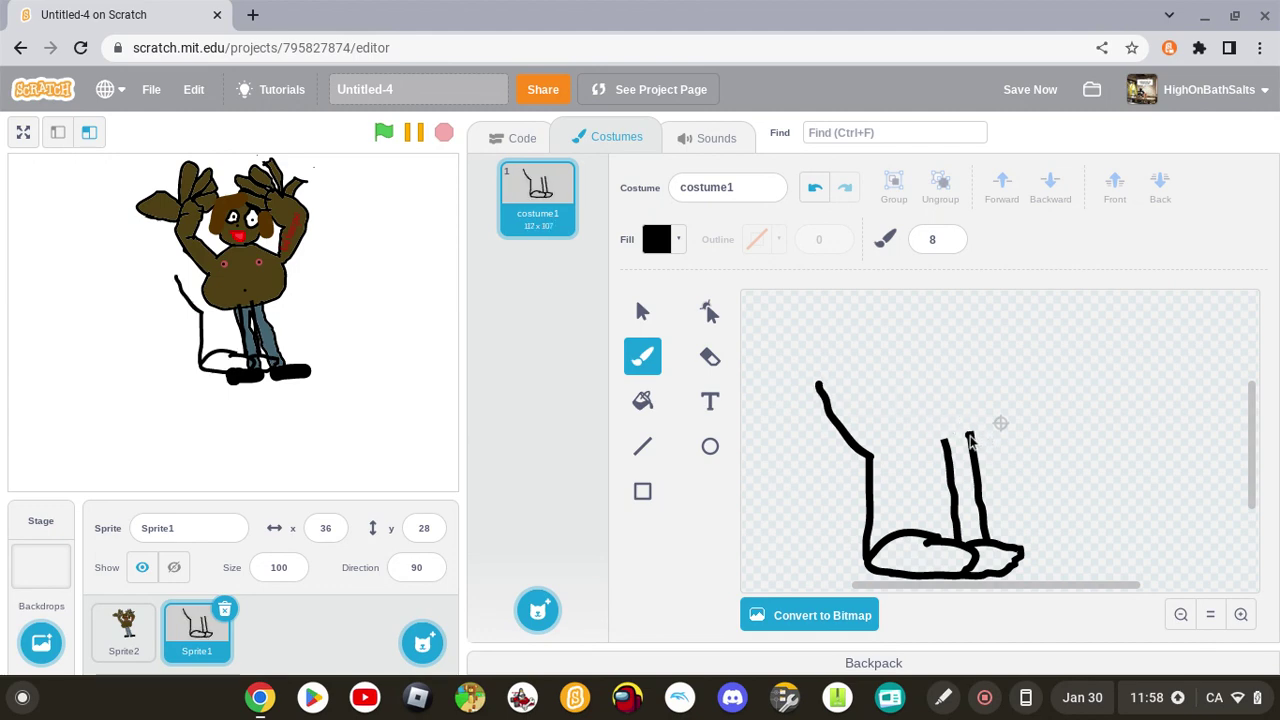
mouse_move(969, 436)
left_mouse_down()
mouse_move(997, 423)
mouse_move(1016, 385)
left_mouse_up()
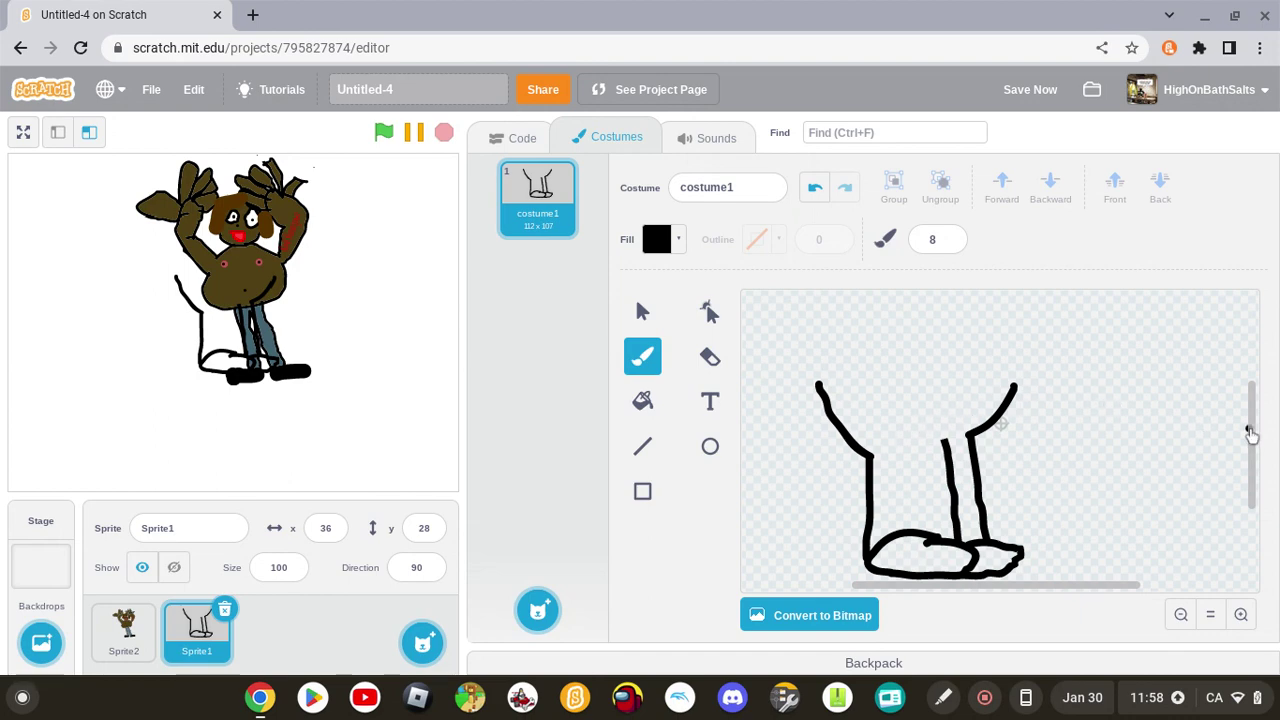
Draw a curved, hooked line above the upper end of the body's left side line, undoing the first stroke.
left_click_drag(1250, 433, 1250, 400)
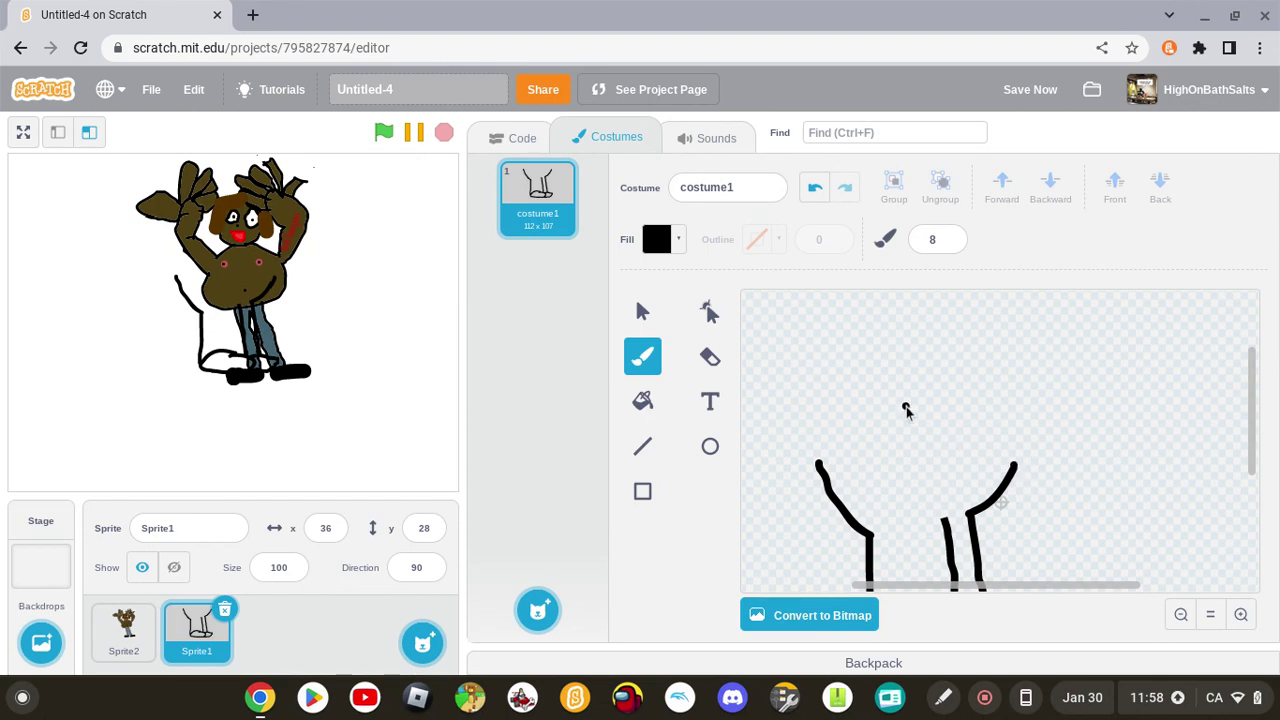
mouse_move(860, 390)
left_mouse_down()
mouse_move(830, 402)
mouse_move(840, 425)
left_mouse_up()
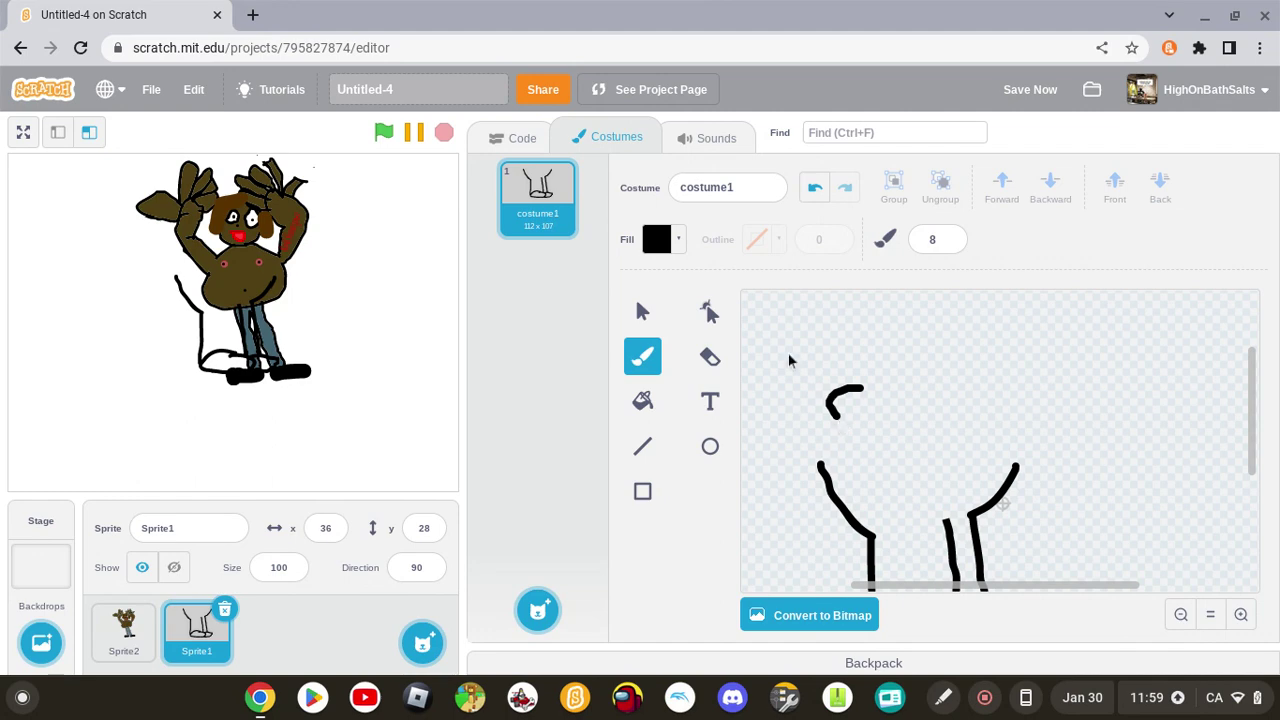
left_click(815, 187)
scroll(829, 299, "down", 2)
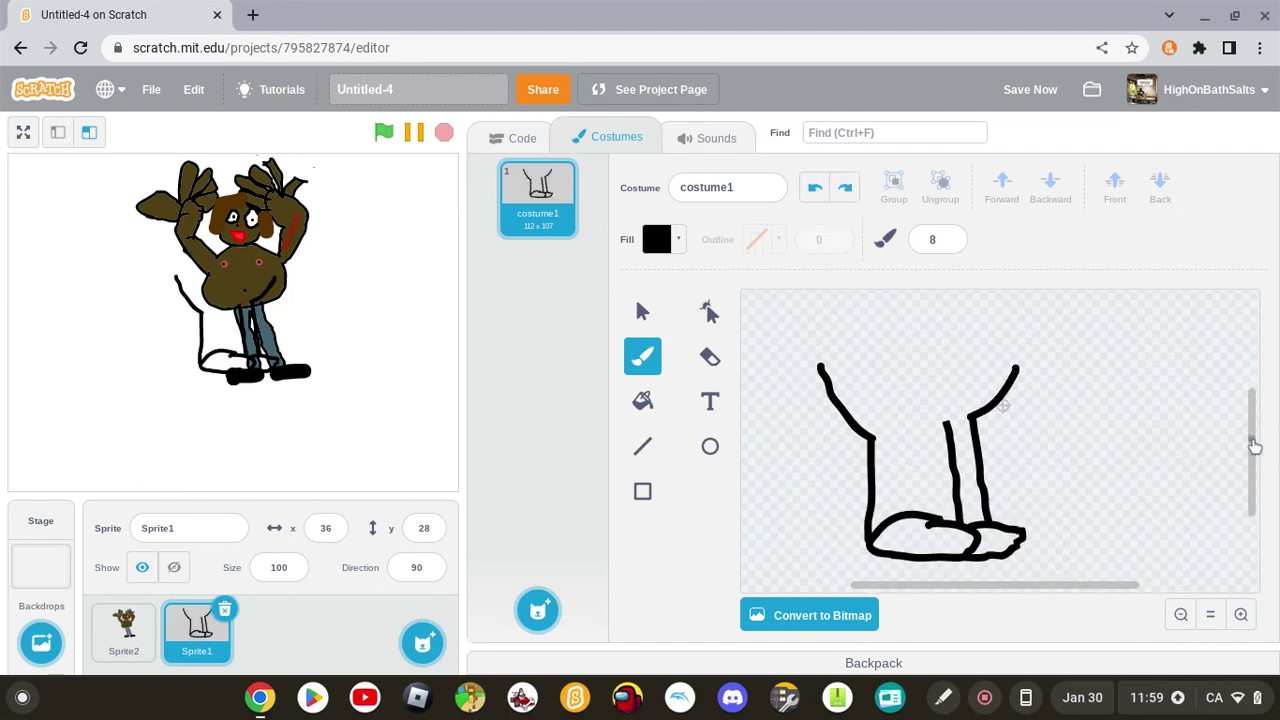
left_click_drag(1251, 443, 1249, 409)
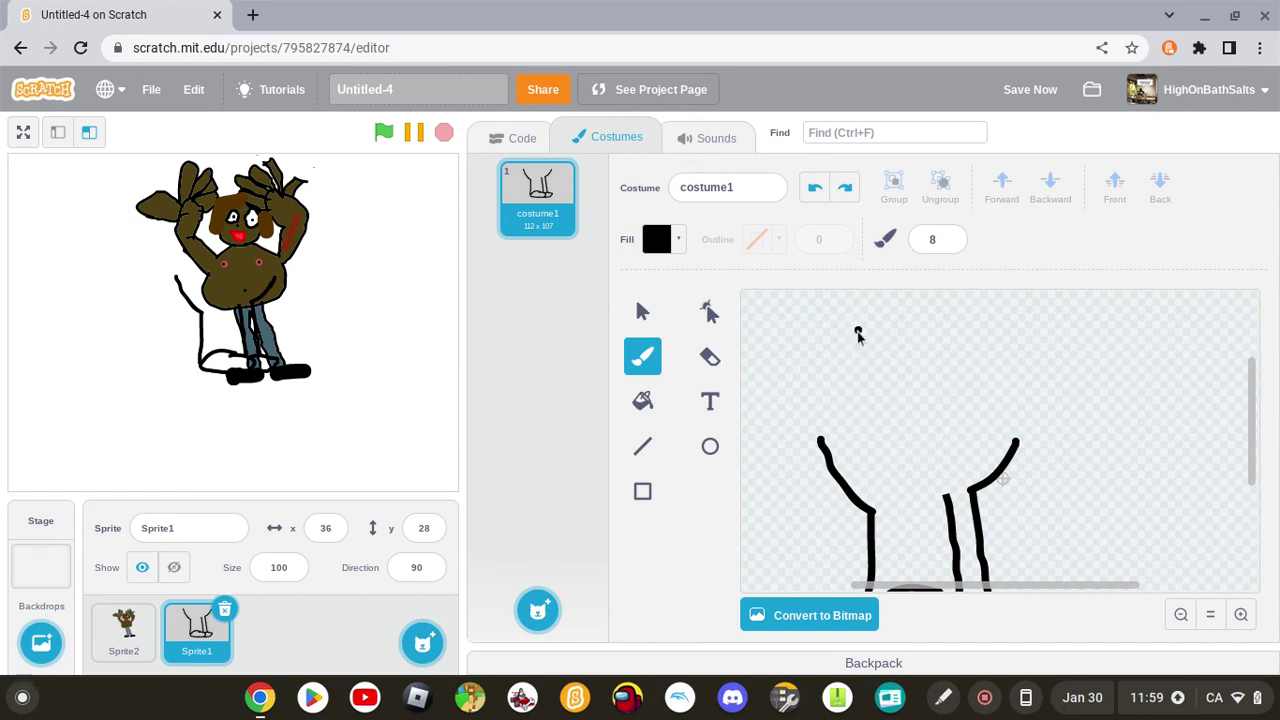
mouse_move(823, 350)
left_mouse_down()
mouse_move(808, 378)
mouse_move(842, 406)
mouse_move(824, 426)
left_mouse_up()
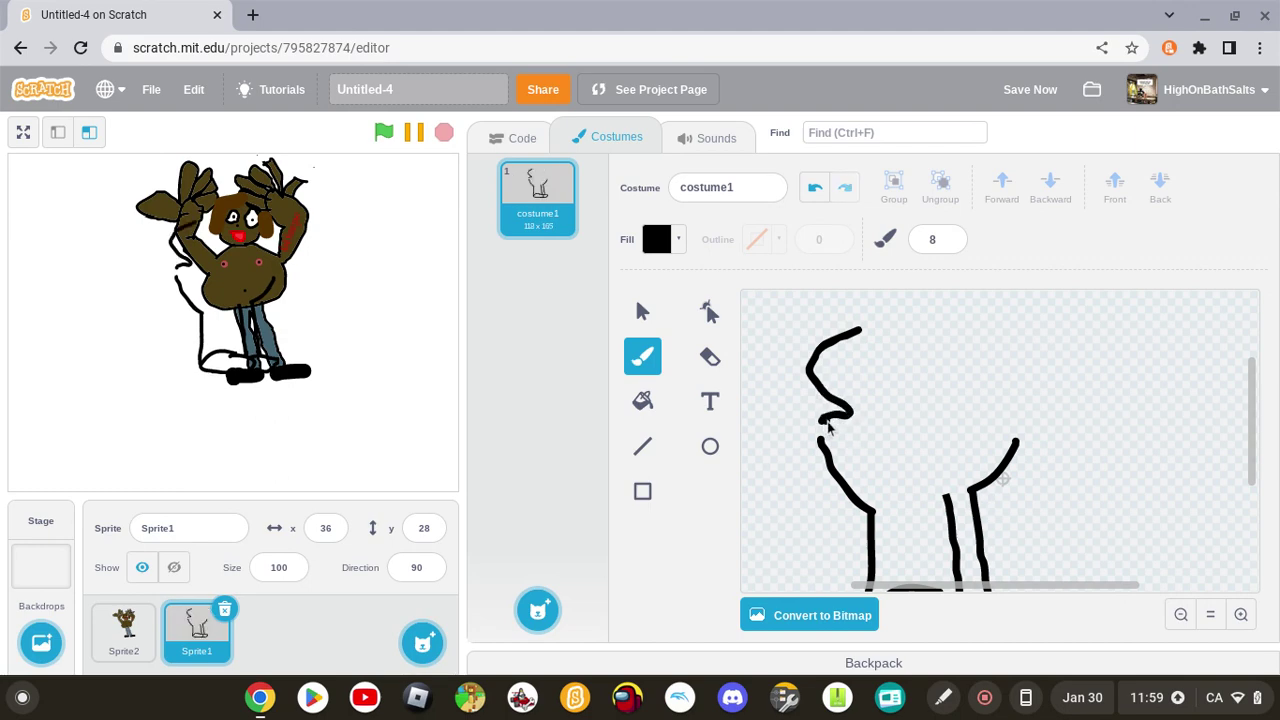
Select the whole drawing of shoes, legs and body lines and delete it from the costume.
left_click(1180, 614)
left_click(1180, 614)
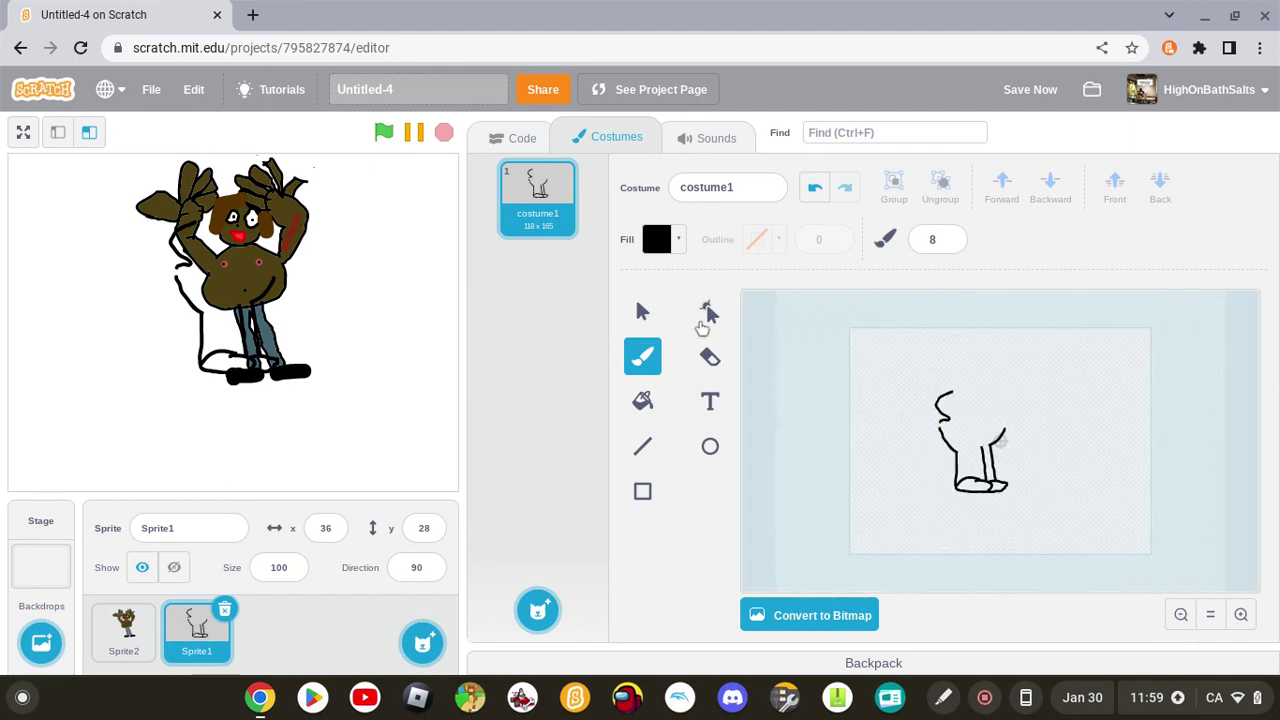
left_click(645, 314)
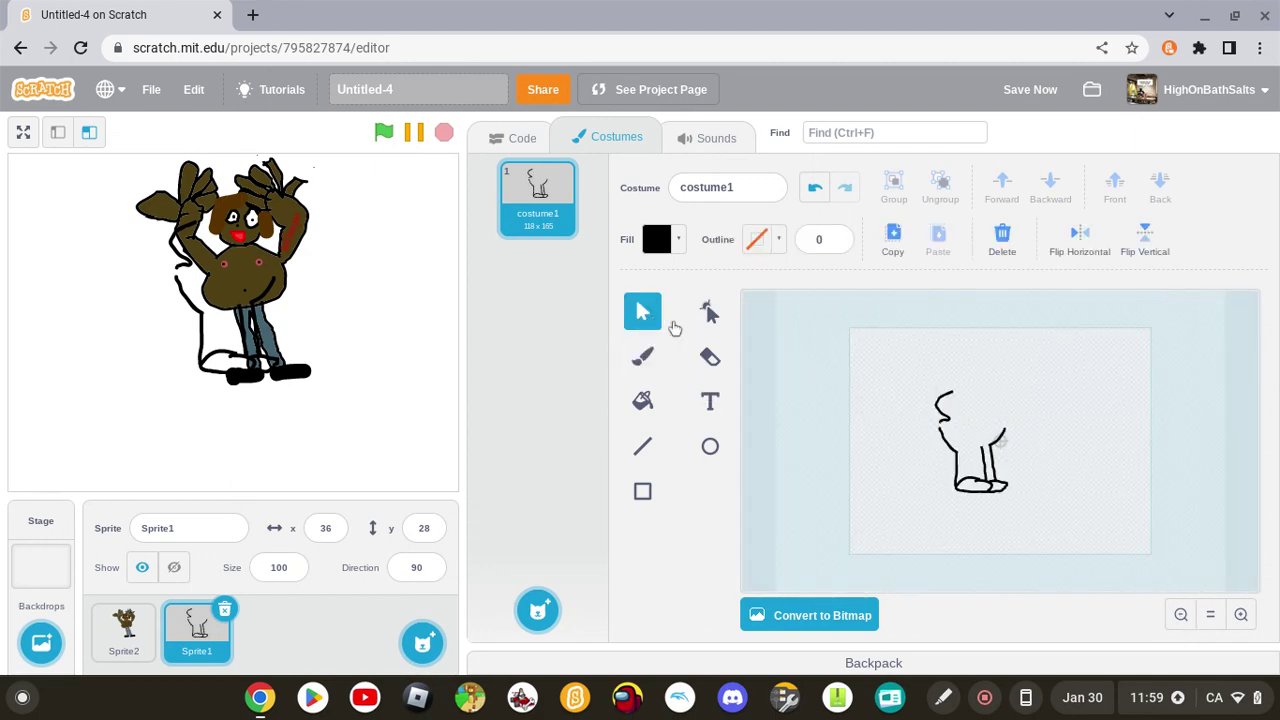
left_click_drag(893, 394, 1040, 510)
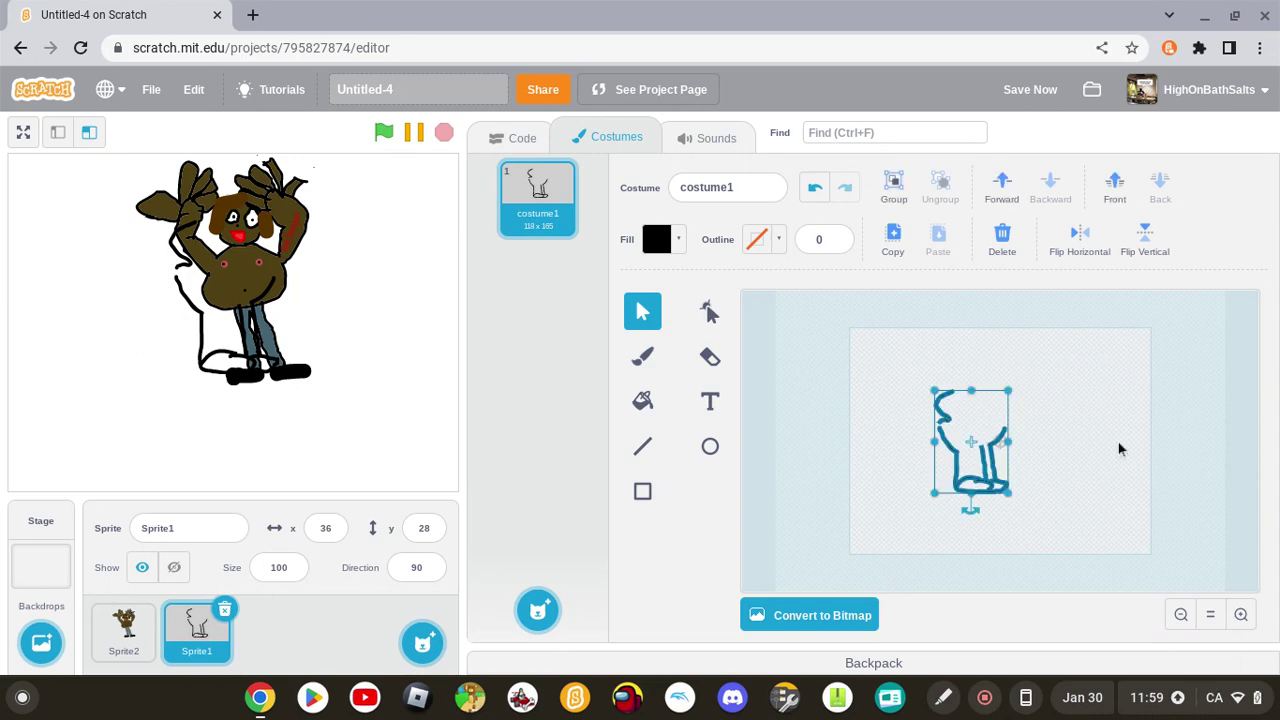
left_click(1002, 240)
Search Google for "peter griffin" in a new browser tab.
left_click(253, 20)
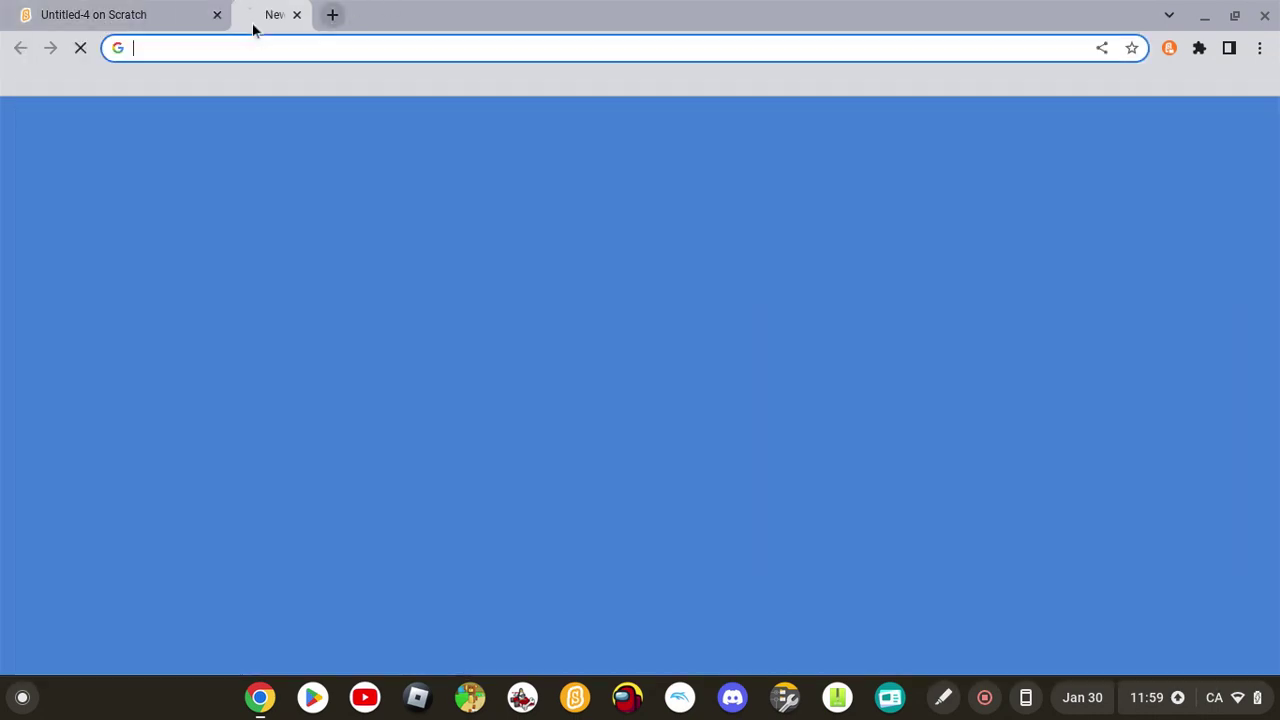
type("p")
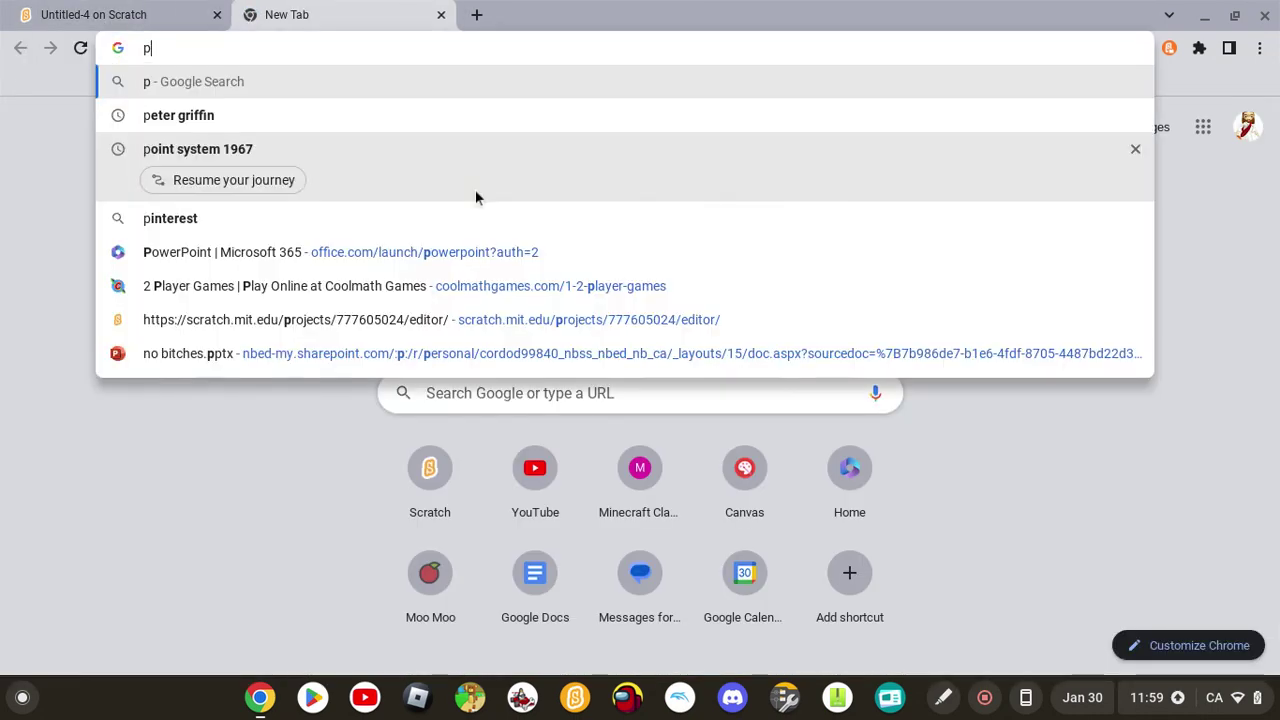
left_click(165, 113)
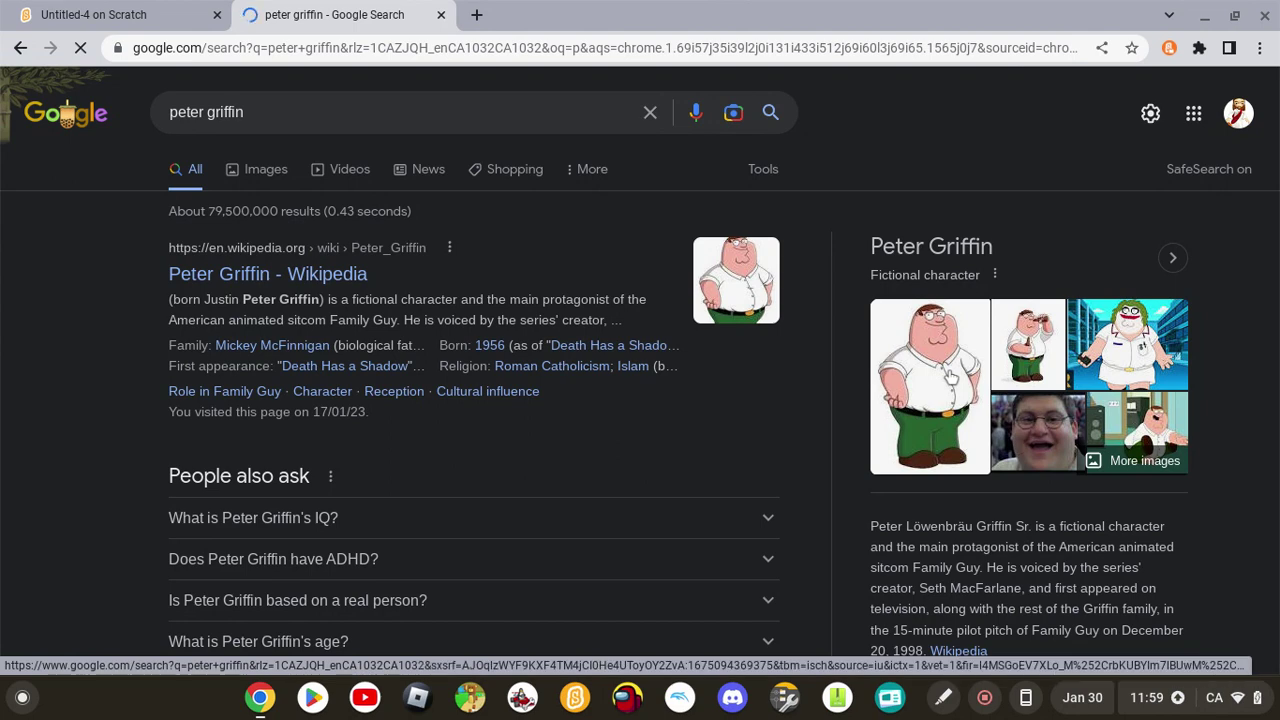
Preview the Wikipedia picture in the Peter Griffin image results, and return to the main search results.
left_click_drag(950, 376, 953, 383)
left_click(950, 380)
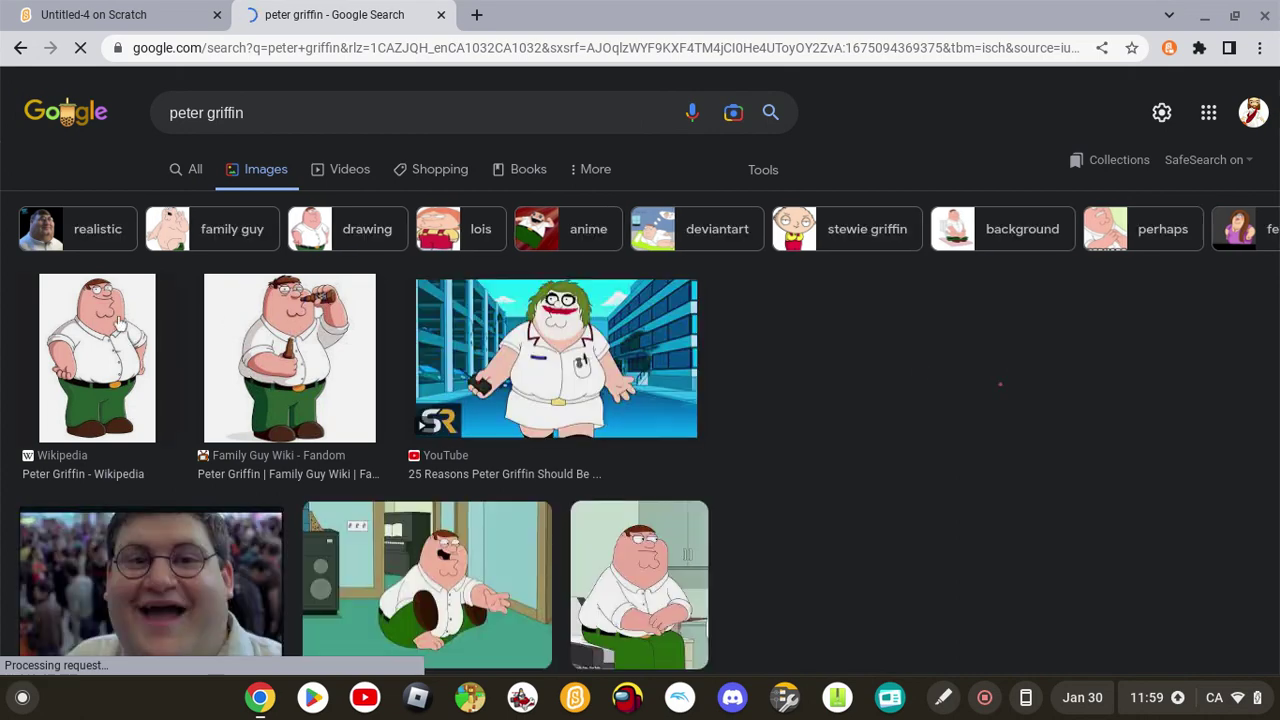
scroll(117, 349, "down", 2)
left_click(100, 240)
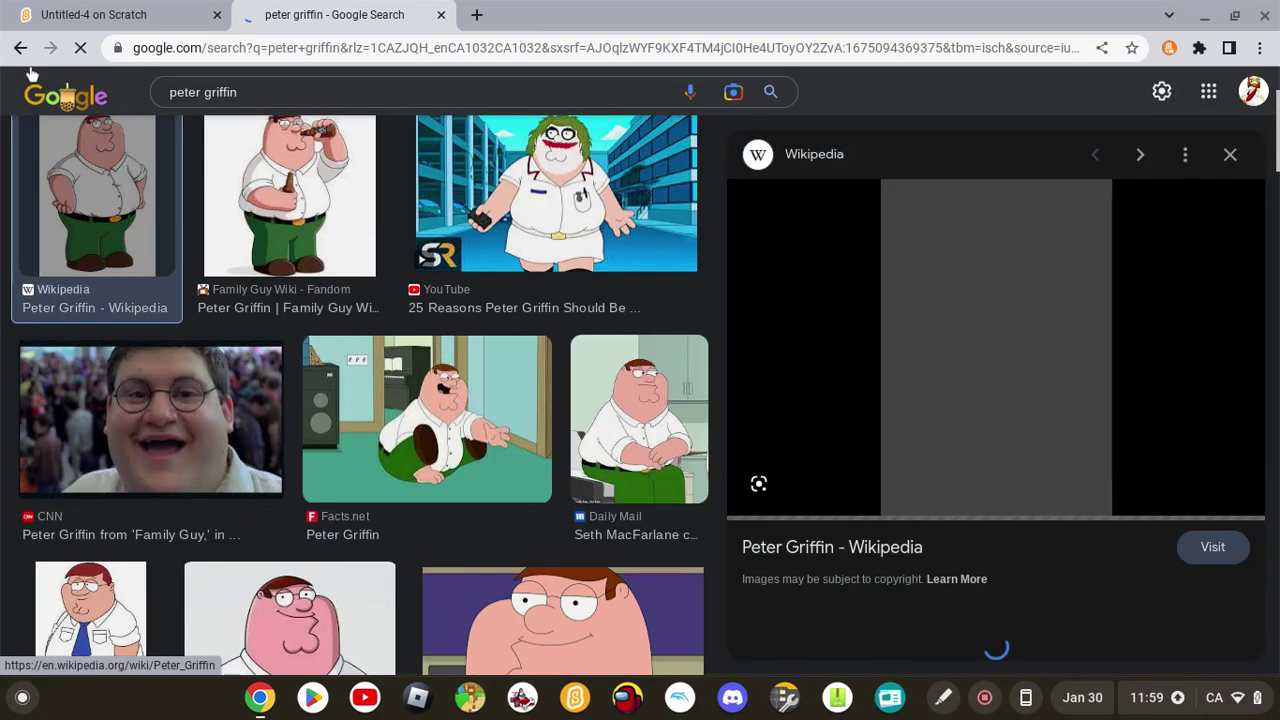
key("alt+Left")
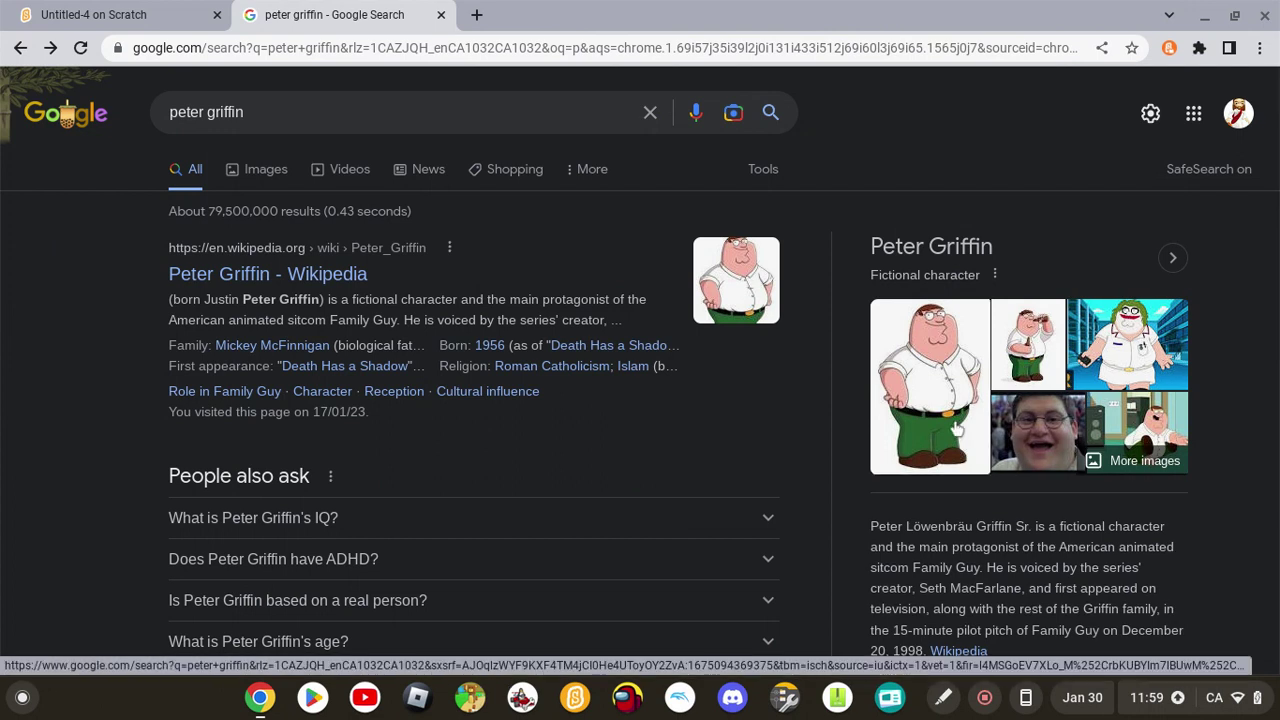
left_click_drag(958, 428, 997, 185)
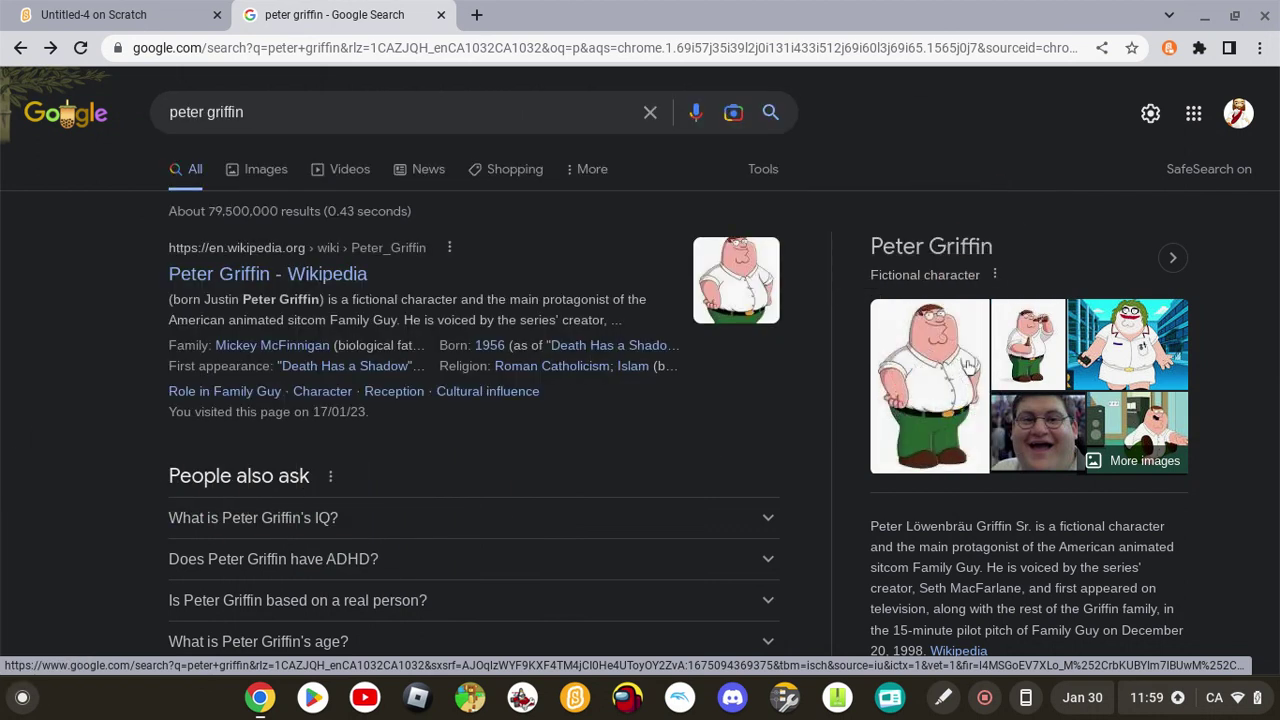
middle_click(918, 368)
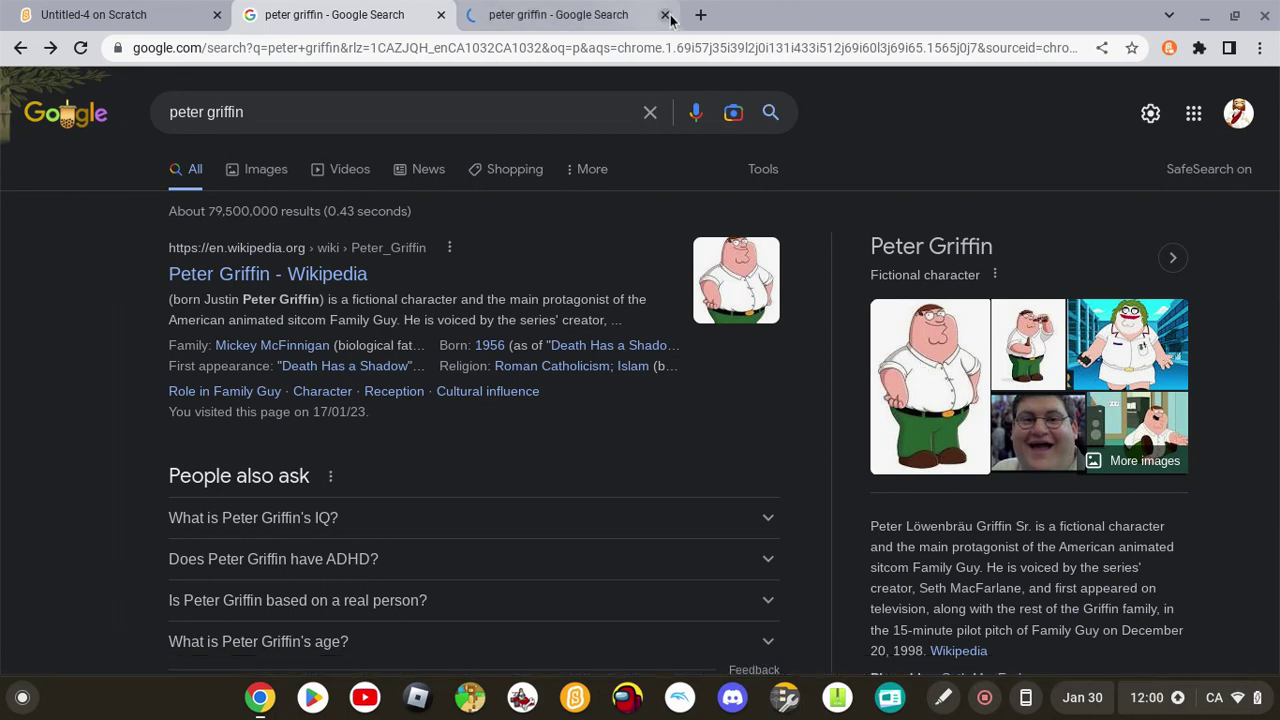
left_click(666, 15)
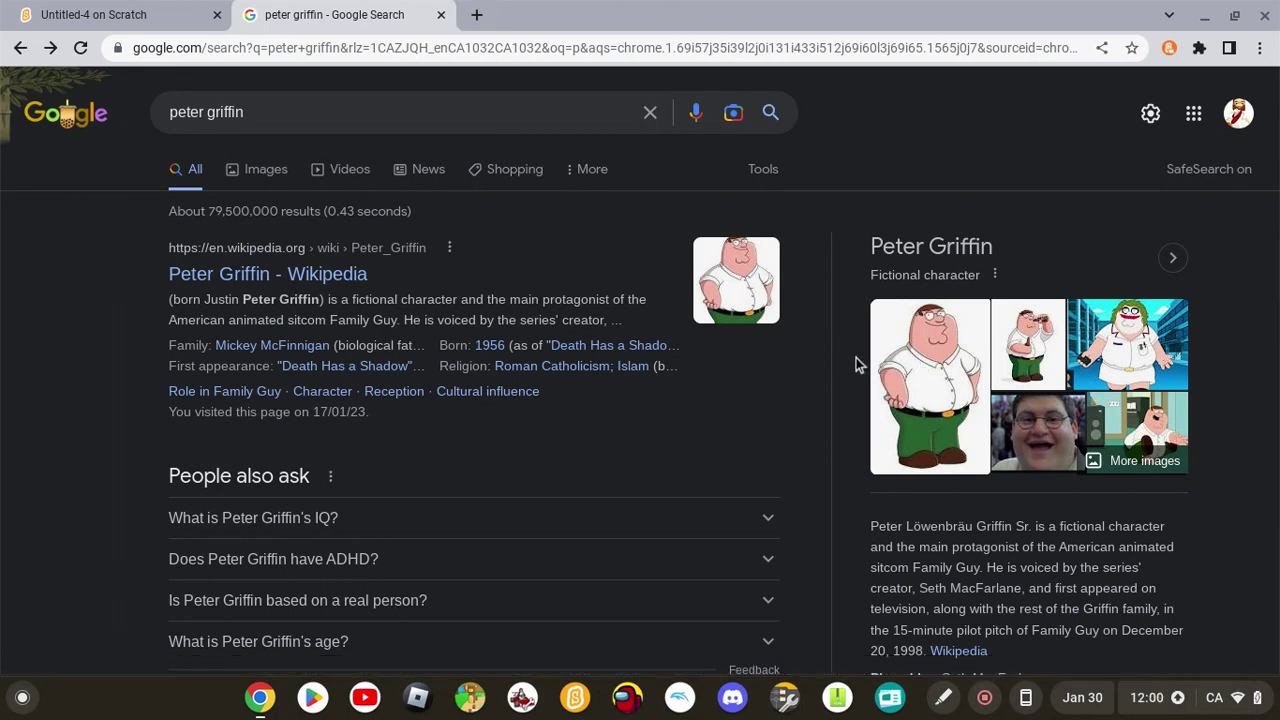
left_click(892, 375)
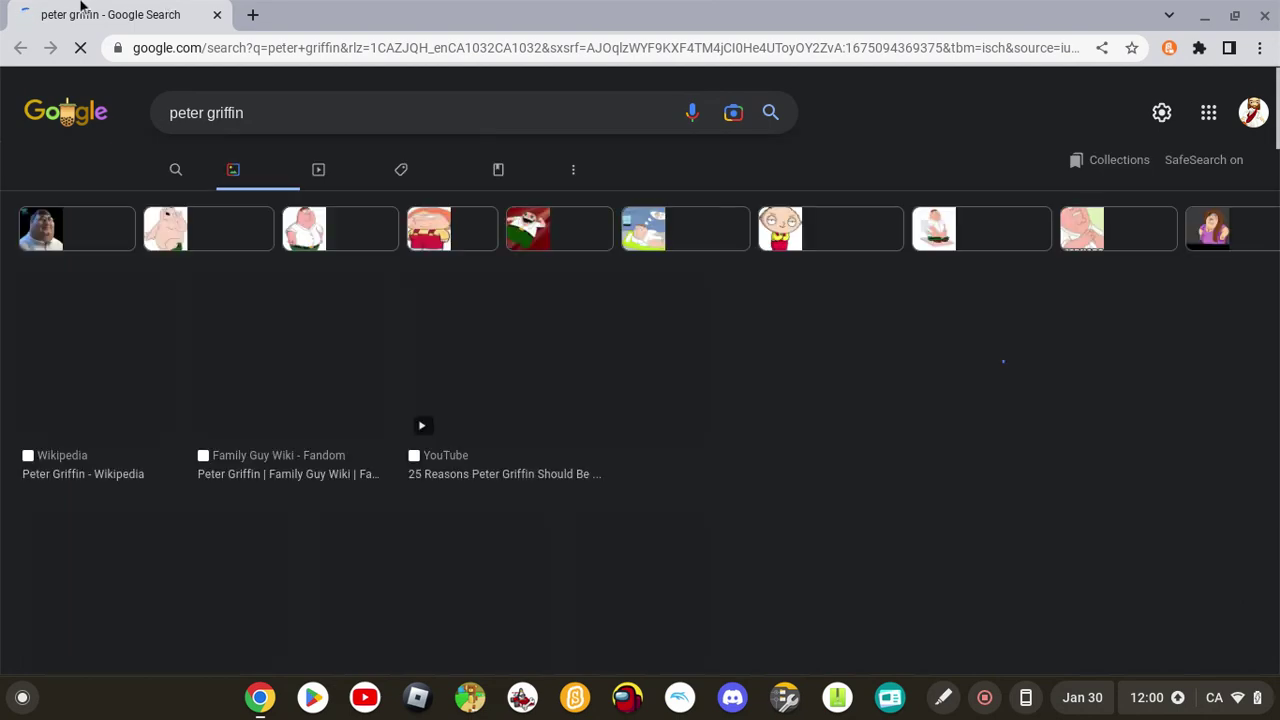
left_click(217, 15)
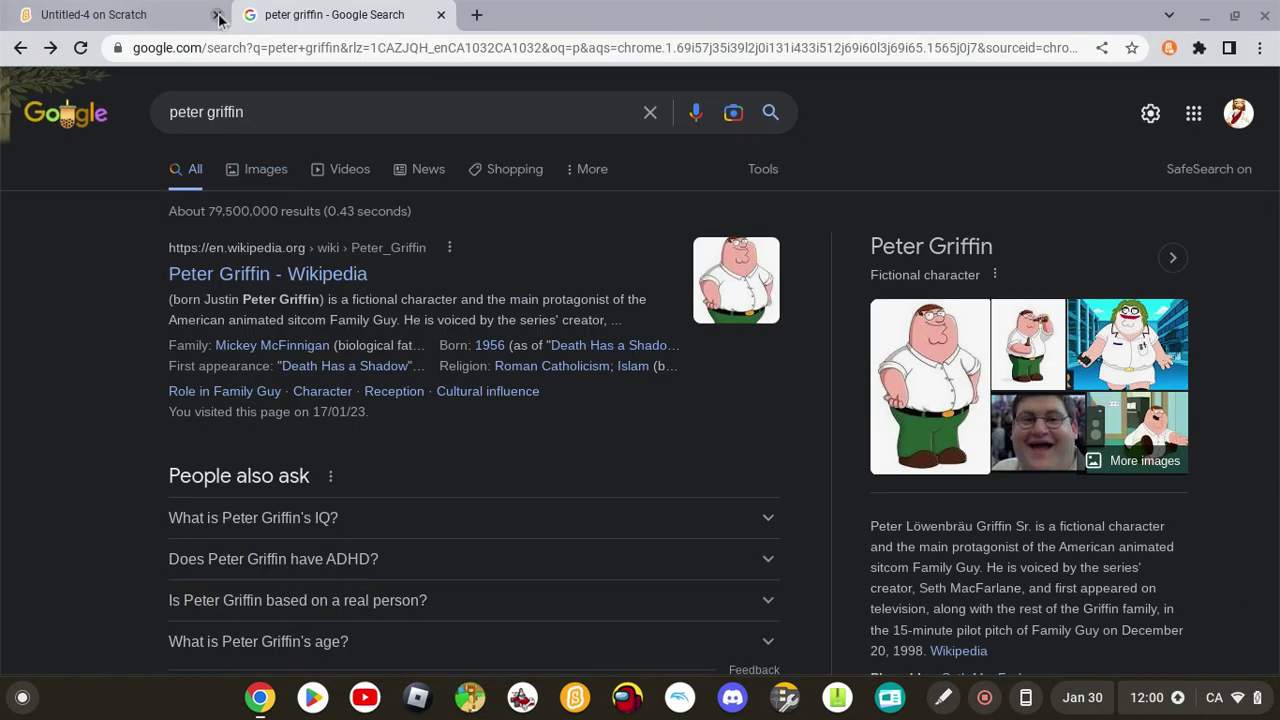
Save the large Peter Griffin picture from the search results' character summary to Downloads, entering "pet" in the file name.
right_click(955, 412)
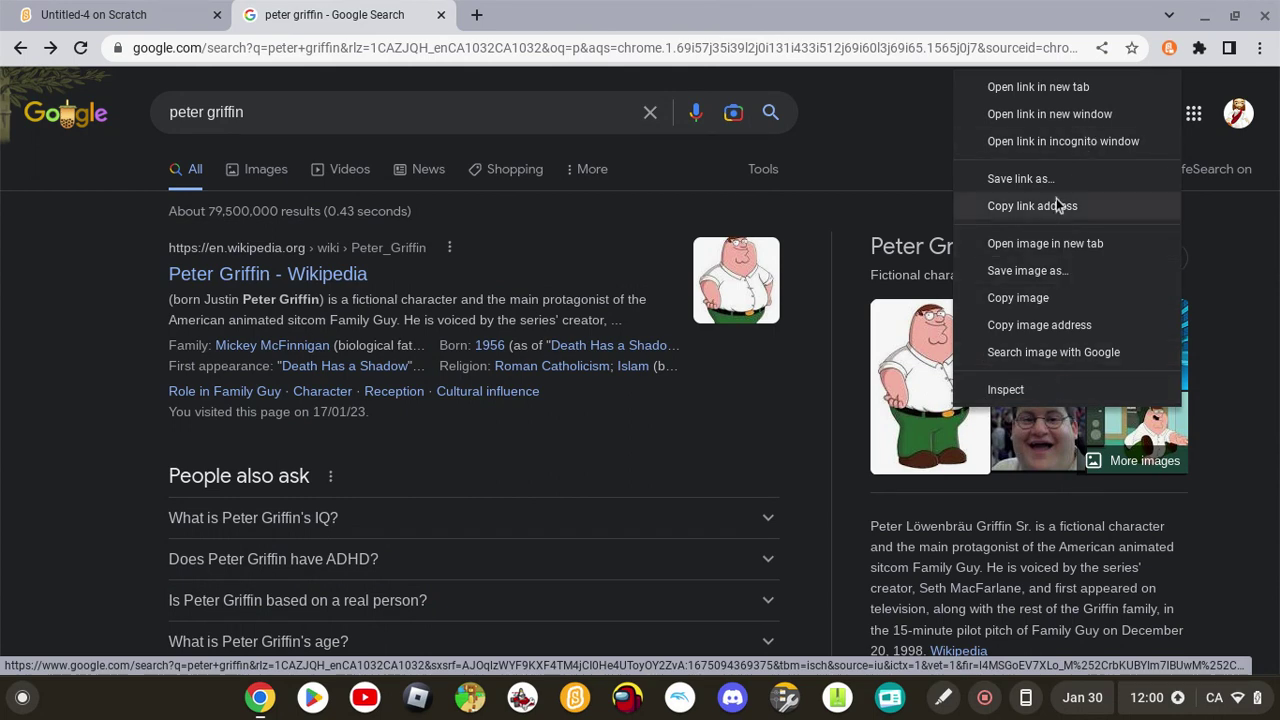
left_click(1058, 280)
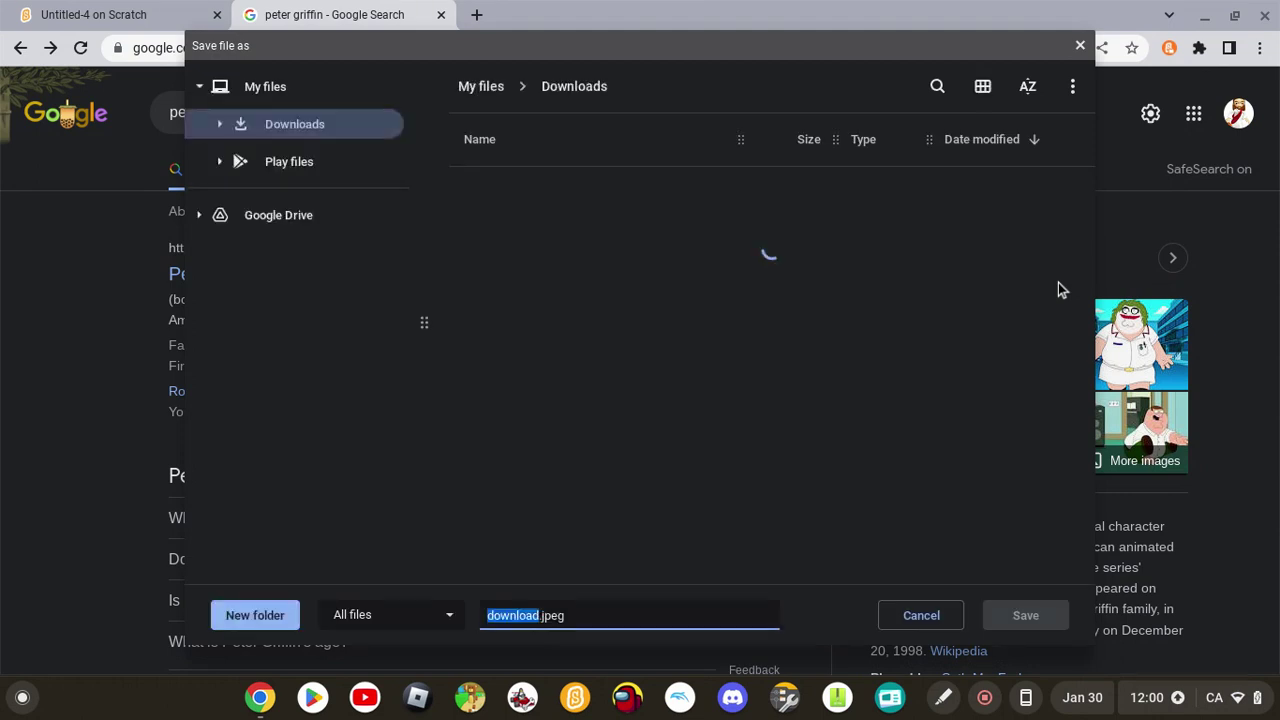
type("pet")
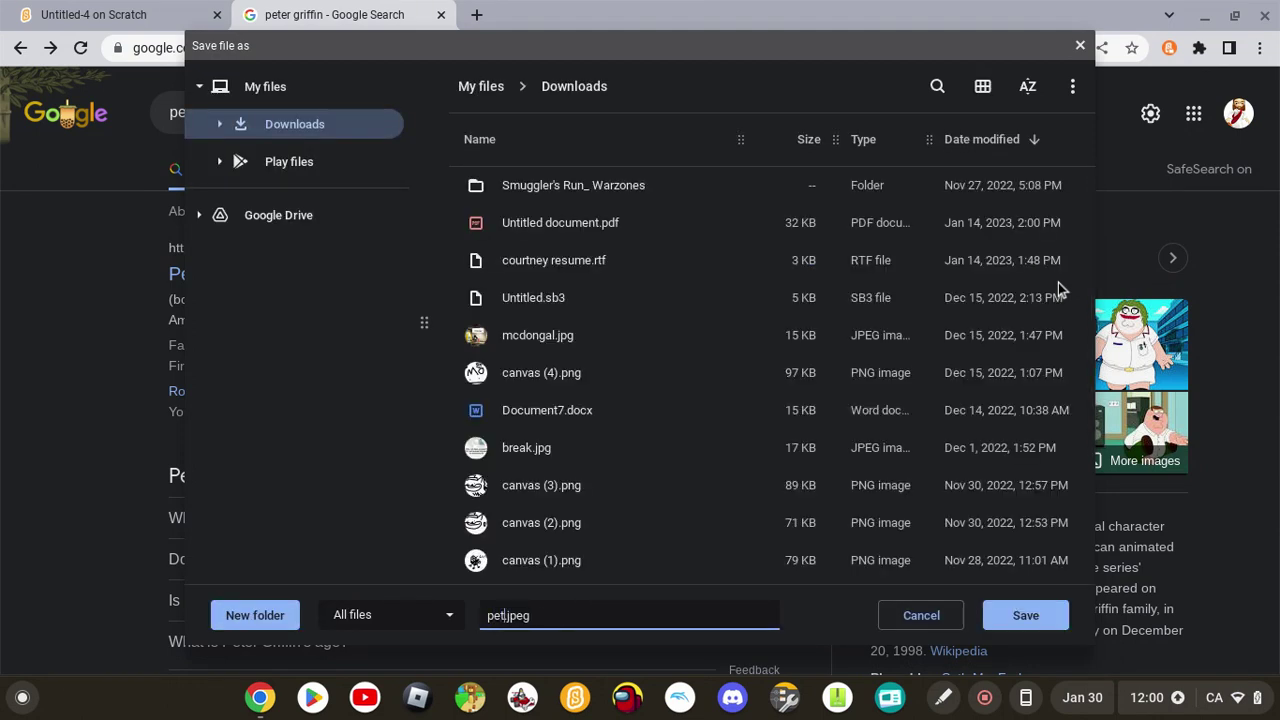